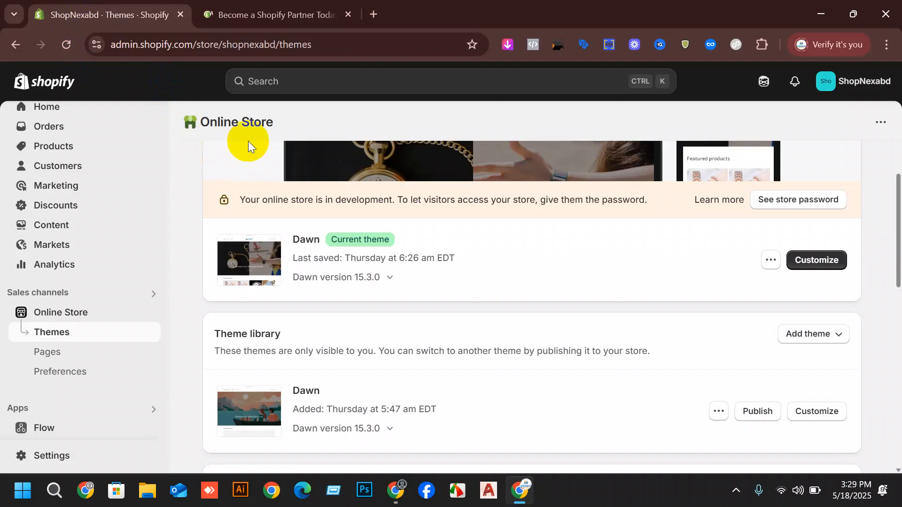
{"action": "scroll", "coordinate": [282, 180], "scroll_direction": "up", "scroll_amount": 5}
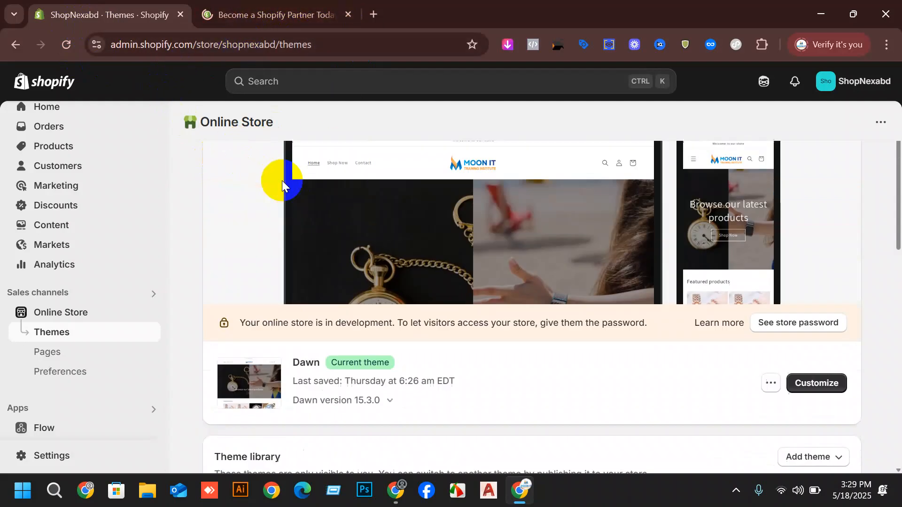
{"action": "left_click", "coordinate": [283, 12]}
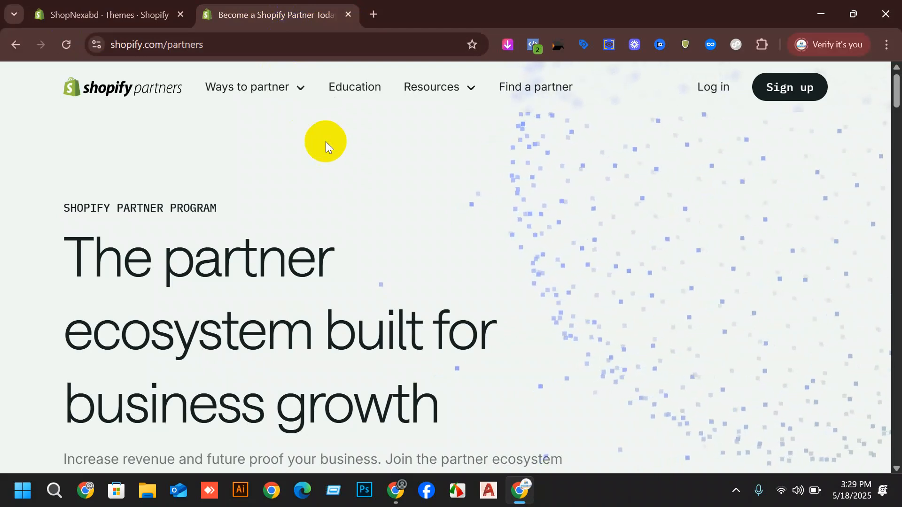
{"action": "left_click", "coordinate": [59, 5]}
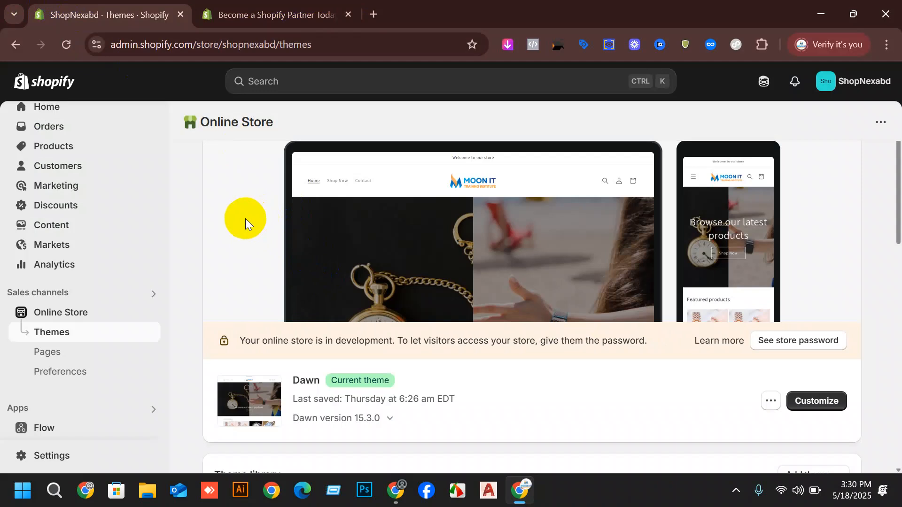
Log in to Shopify Partners with the MOON IT BATCH 512 account and open the ShopNexa organization
{"action": "left_click", "coordinate": [213, 11]}
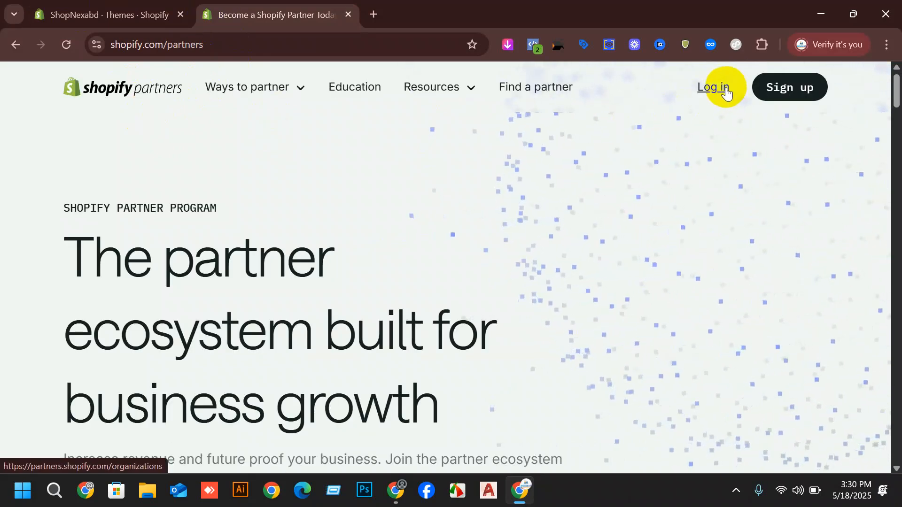
{"action": "left_click", "coordinate": [726, 87]}
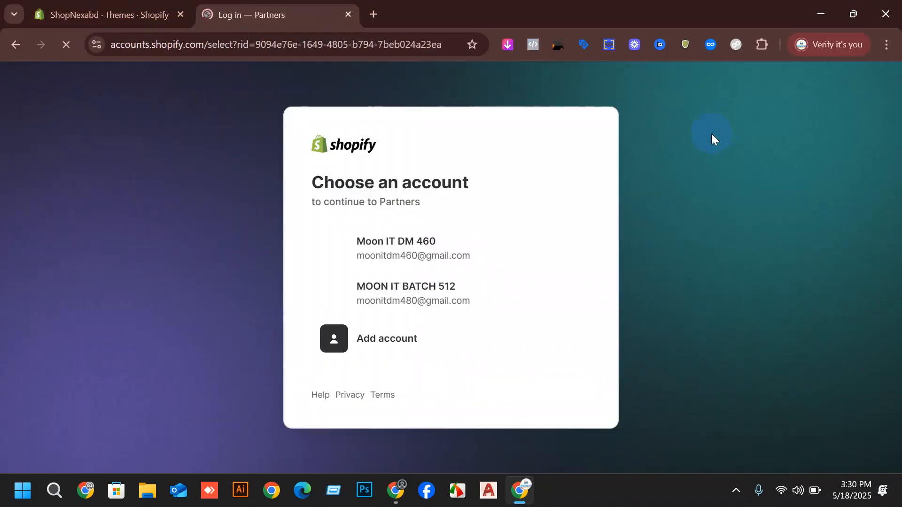
{"action": "left_click", "coordinate": [389, 296]}
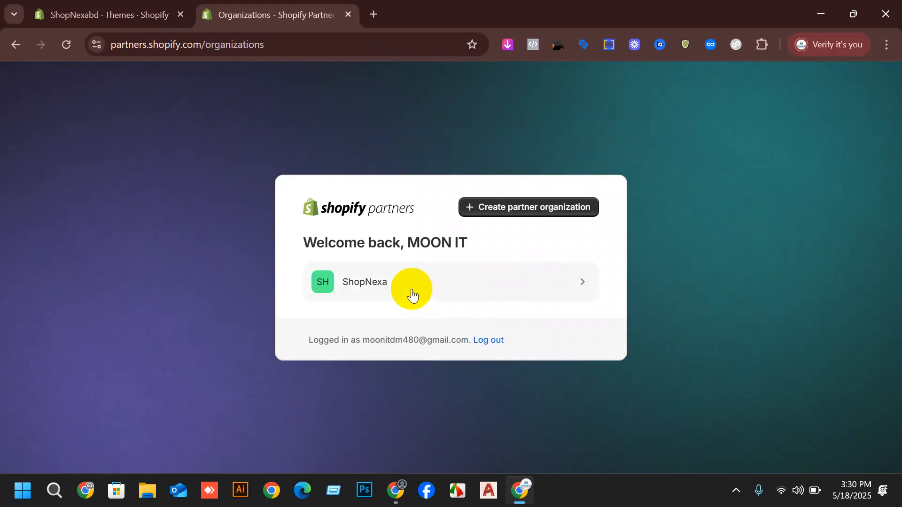
{"action": "left_click", "coordinate": [368, 283]}
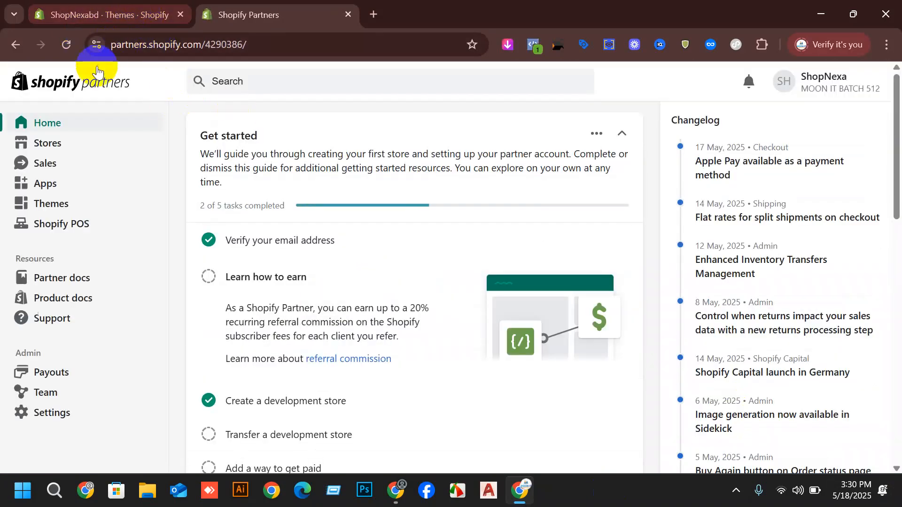
Switch to the ShopNexabd store admin and review the current theme on its Themes page
{"action": "left_click", "coordinate": [94, 12]}
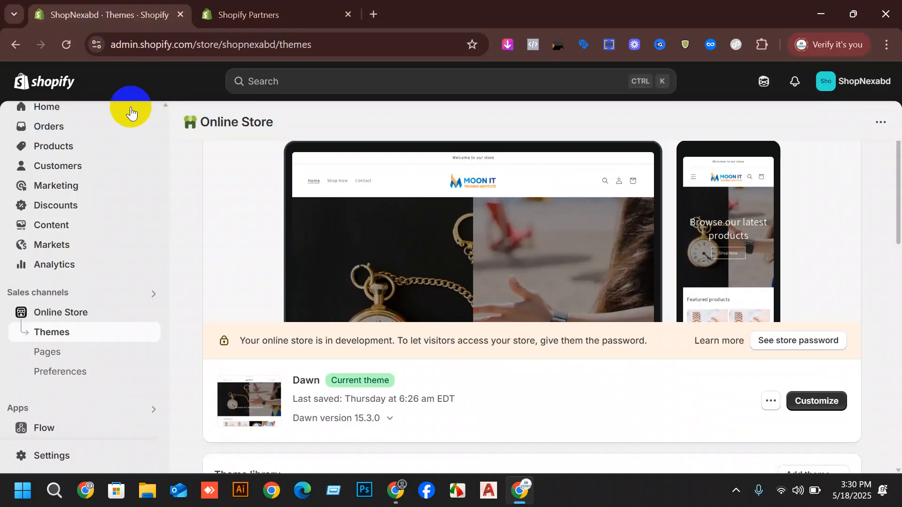
{"action": "scroll", "coordinate": [108, 169], "scroll_direction": "up", "scroll_amount": 1}
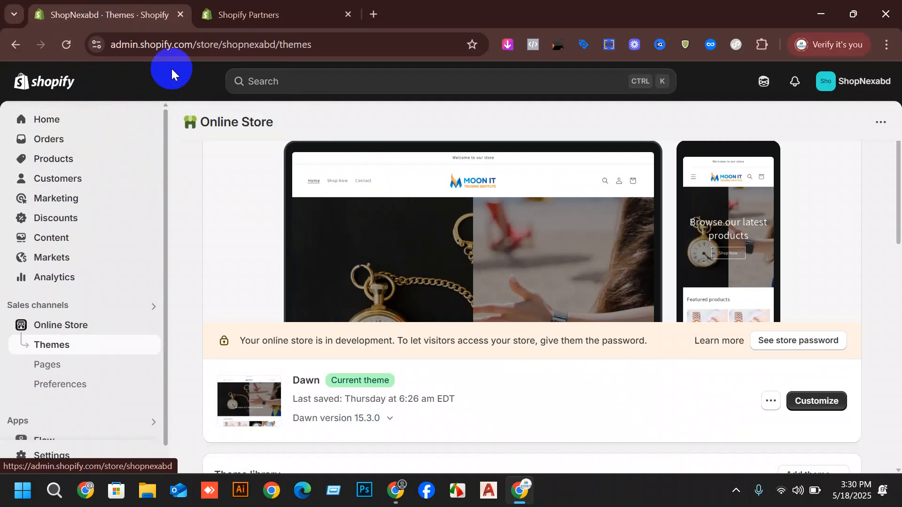
{"action": "scroll", "coordinate": [145, 226], "scroll_direction": "down", "scroll_amount": 1}
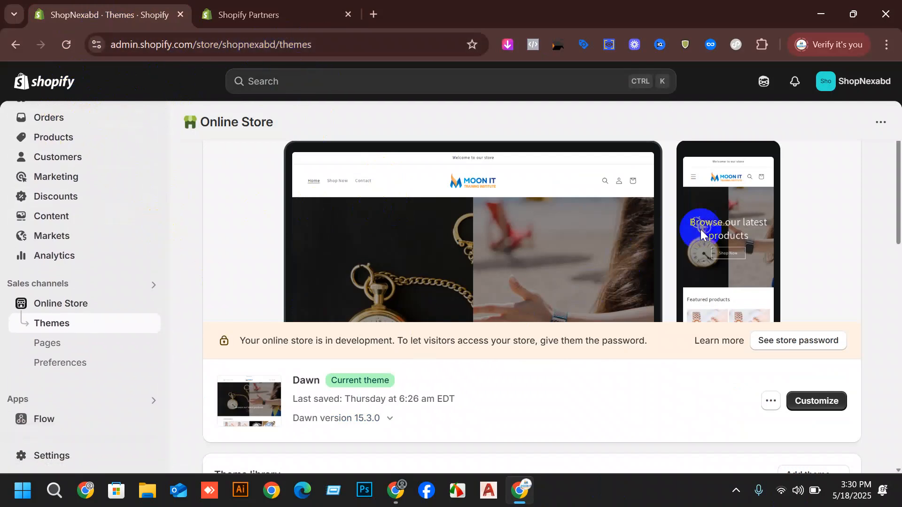
{"action": "scroll", "coordinate": [682, 239], "scroll_direction": "up", "scroll_amount": 2}
{"action": "scroll", "coordinate": [648, 256], "scroll_direction": "down", "scroll_amount": 4}
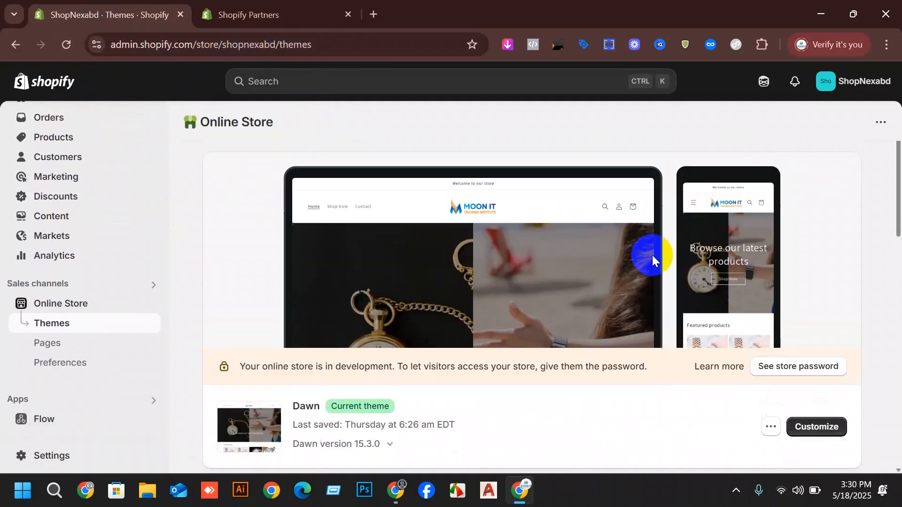
Return to Shopify Partners, open the stores list and start creating a development store
{"action": "left_click", "coordinate": [338, 18]}
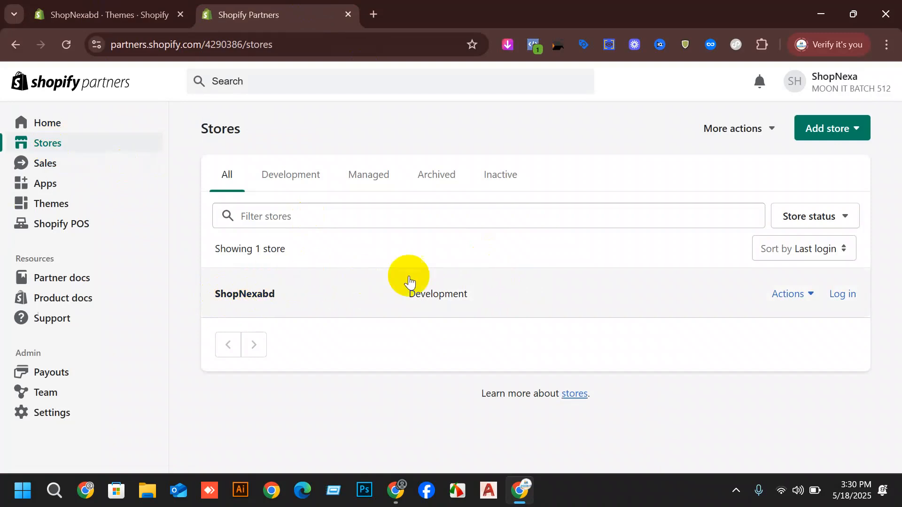
{"action": "left_click", "coordinate": [841, 135]}
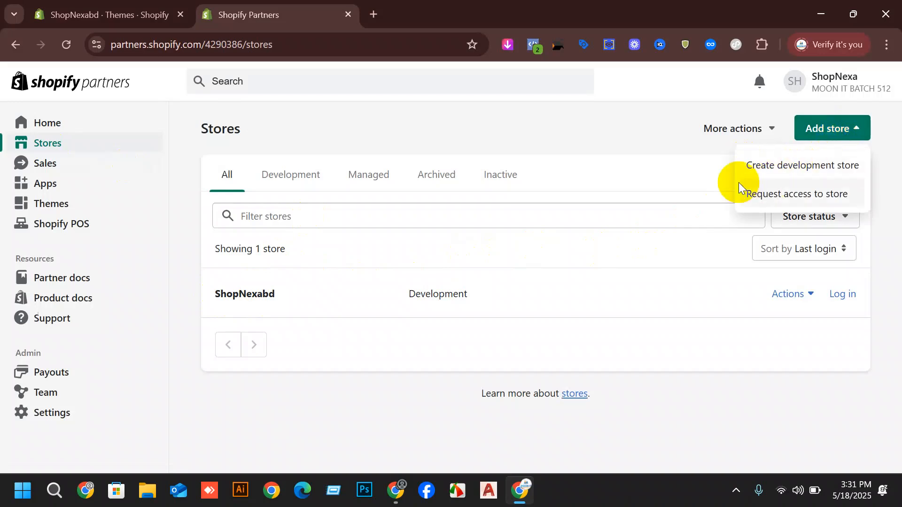
{"action": "left_click", "coordinate": [792, 167]}
{"action": "scroll", "coordinate": [462, 207], "scroll_direction": "down", "scroll_amount": 3}
{"action": "scroll", "coordinate": [521, 213], "scroll_direction": "up", "scroll_amount": 3}
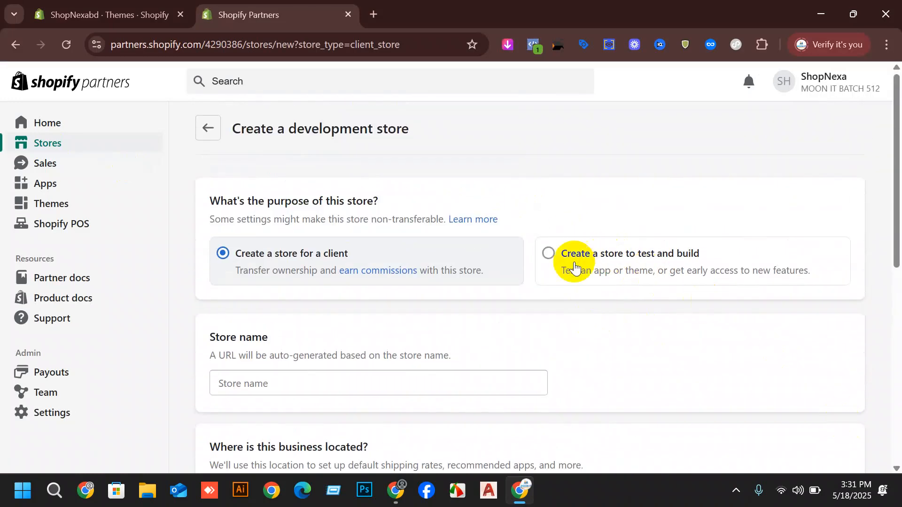
Set the store's purpose to test and build, and activate the store name field
{"action": "scroll", "coordinate": [246, 306], "scroll_direction": "down", "scroll_amount": 2}
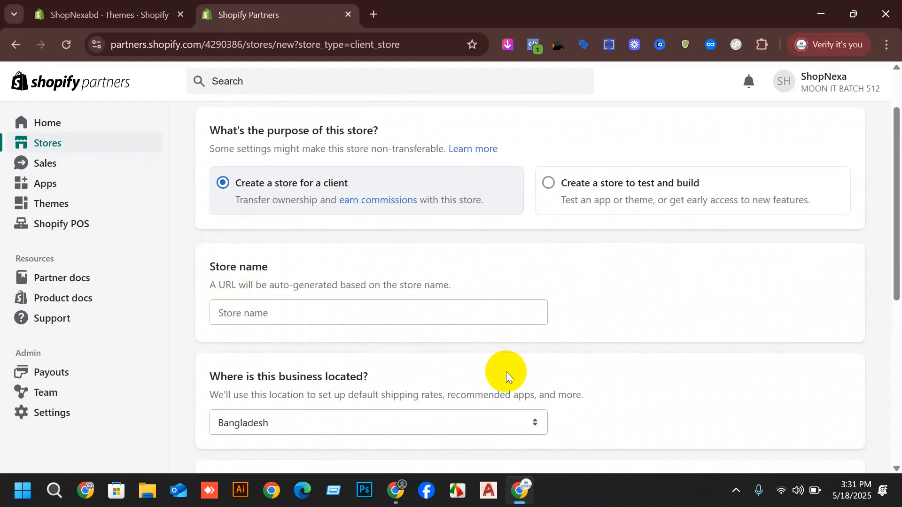
{"action": "left_click", "coordinate": [565, 187]}
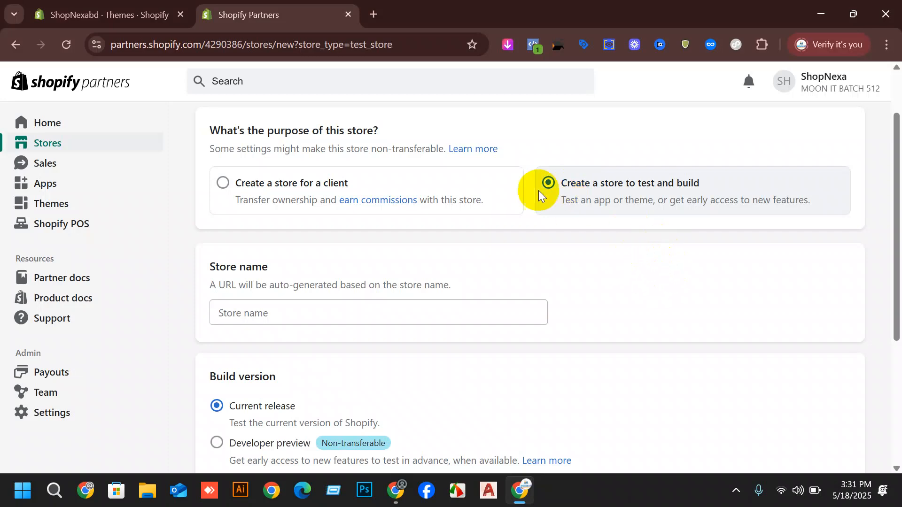
{"action": "left_click", "coordinate": [243, 301]}
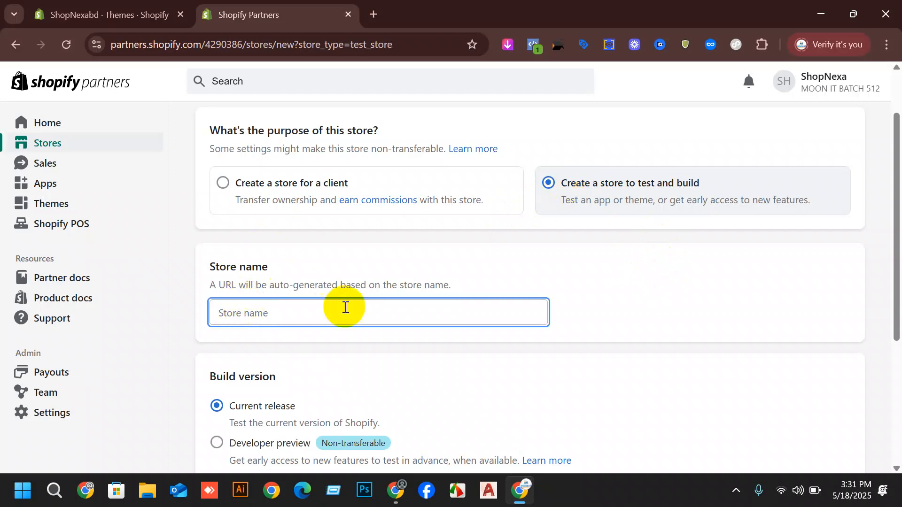
Open the AliExpress homepage at aliexpress.com in a new browser tab
{"action": "left_click", "coordinate": [375, 15]}
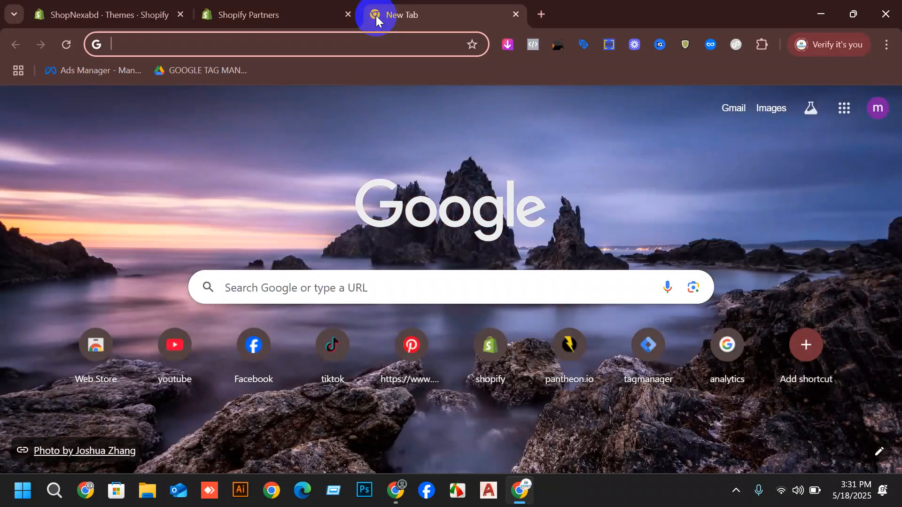
{"action": "type", "text": "a"}
{"action": "key", "text": "BackSpace"}
{"action": "type", "text": "ali"}
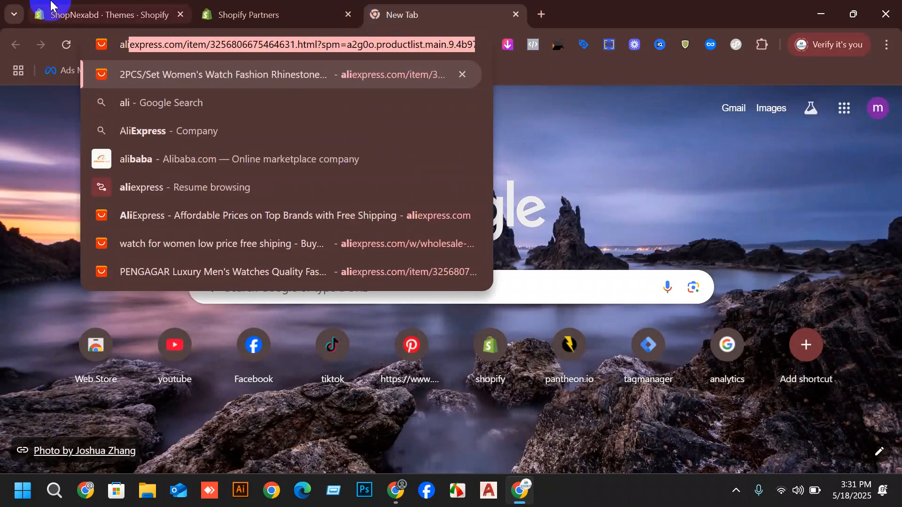
{"action": "left_click", "coordinate": [185, 45]}
{"action": "left_click_drag", "start_coordinate": [184, 45], "coordinate": [886, 422]}
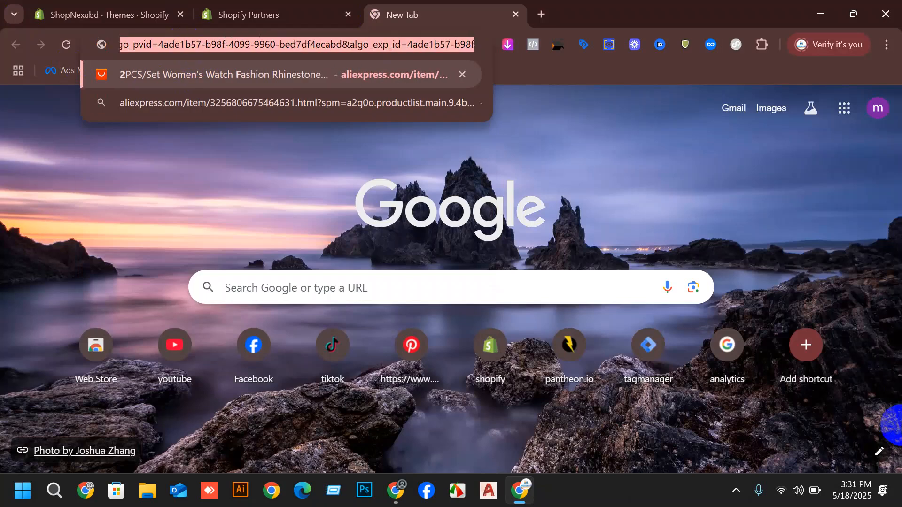
{"action": "key", "text": "Delete"}
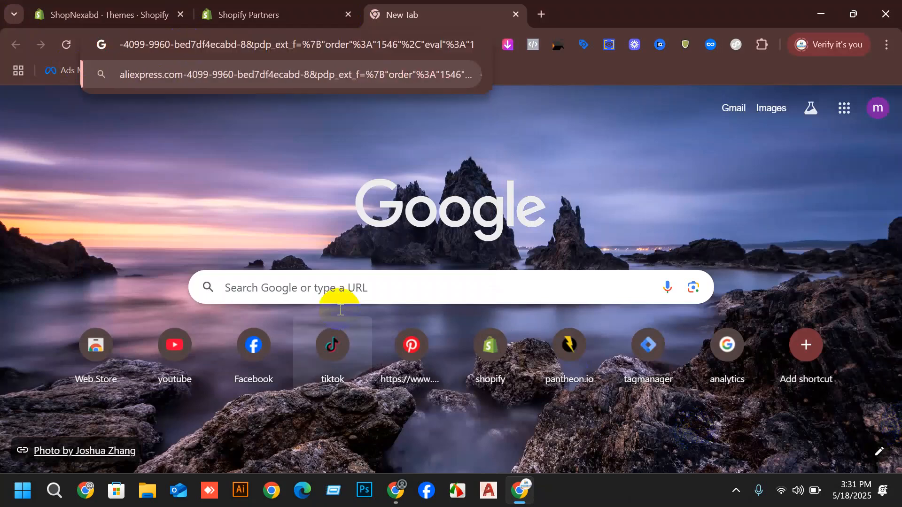
{"action": "left_click", "coordinate": [123, 41]}
{"action": "left_click_drag", "start_coordinate": [121, 42], "coordinate": [900, 505]}
{"action": "key", "text": "Delete"}
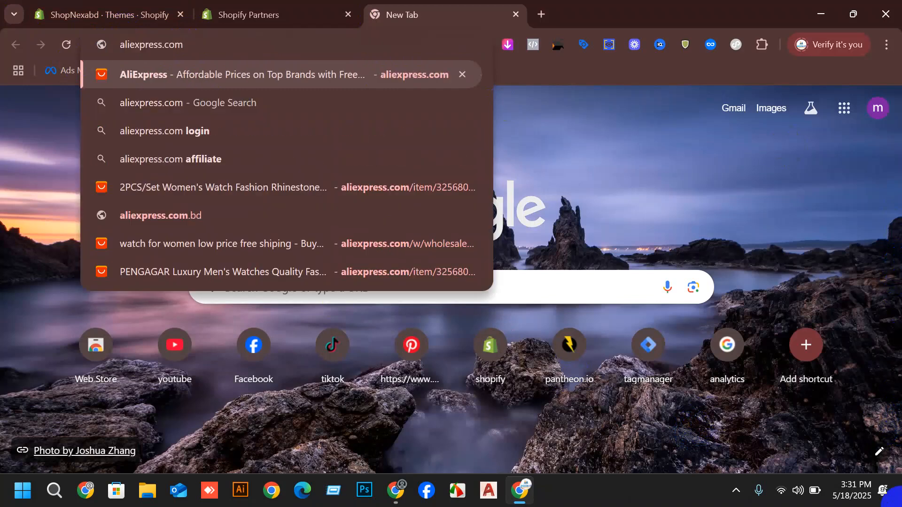
{"action": "key", "text": "Return"}
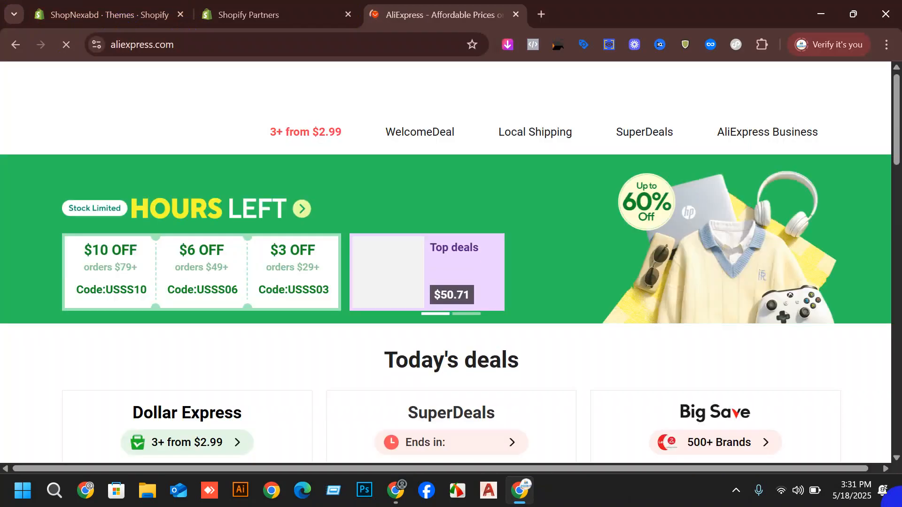
Browse the deals, categories and recommended products on the AliExpress homepage, dismissing the Google sign-in prompt
{"action": "scroll", "coordinate": [541, 216], "scroll_direction": "down", "scroll_amount": 5}
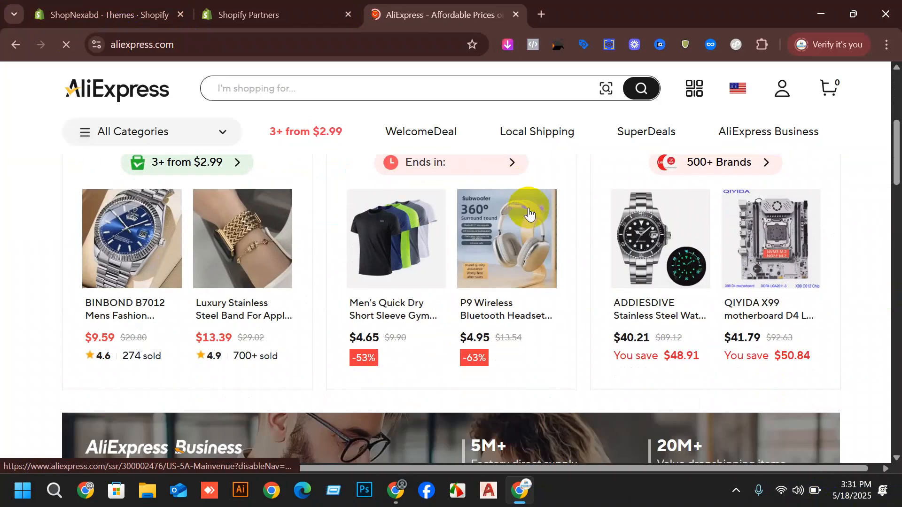
{"action": "scroll", "coordinate": [686, 272], "scroll_direction": "down", "scroll_amount": 4}
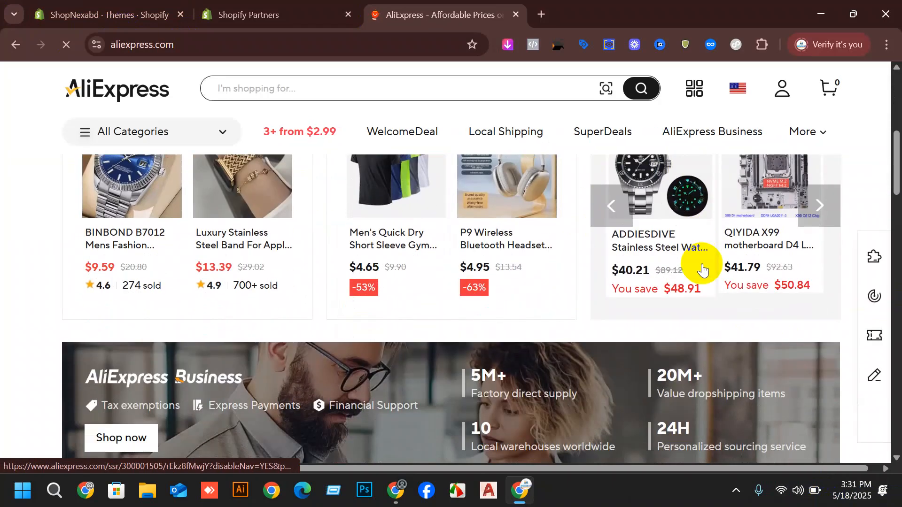
{"action": "scroll", "coordinate": [686, 311], "scroll_direction": "down", "scroll_amount": 15}
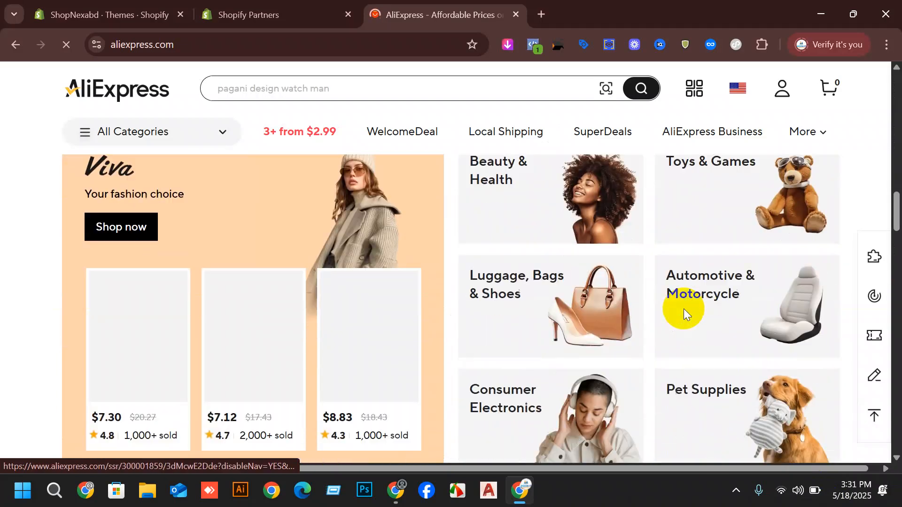
{"action": "scroll", "coordinate": [685, 311], "scroll_direction": "up", "scroll_amount": 5}
{"action": "scroll", "coordinate": [671, 298], "scroll_direction": "down", "scroll_amount": 3}
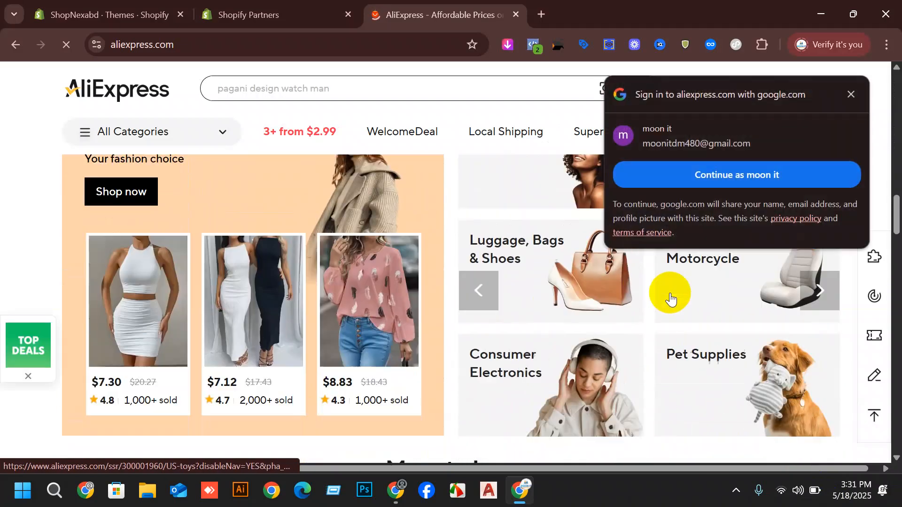
{"action": "left_click", "coordinate": [852, 95]}
{"action": "scroll", "coordinate": [714, 232], "scroll_direction": "down", "scroll_amount": 6}
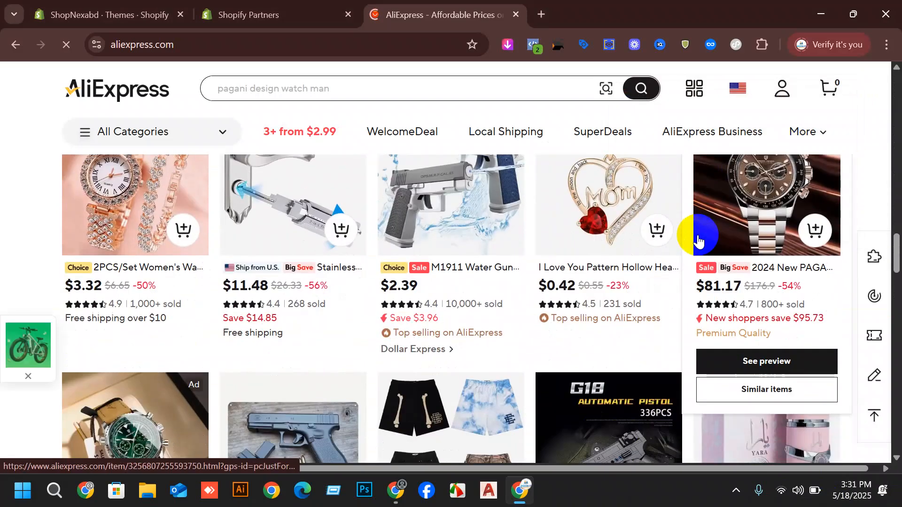
{"action": "scroll", "coordinate": [695, 243], "scroll_direction": "down", "scroll_amount": 10}
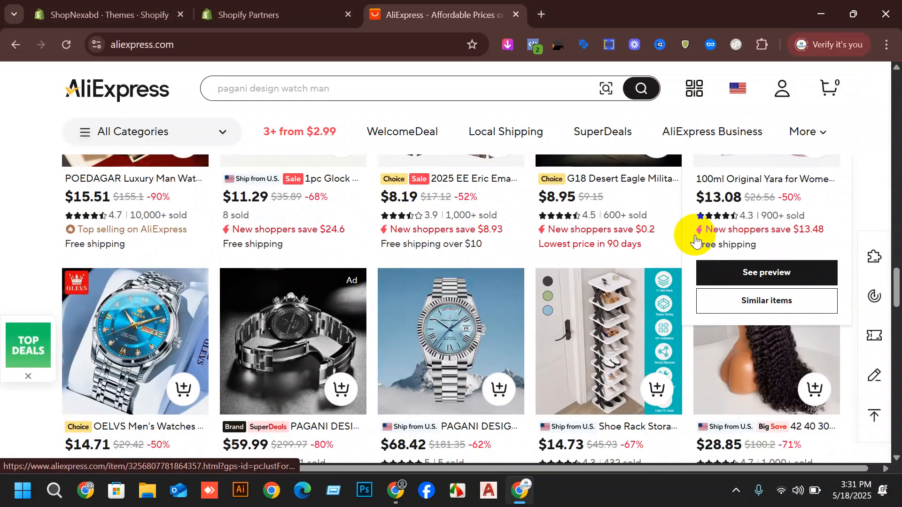
{"action": "scroll", "coordinate": [801, 323], "scroll_direction": "down", "scroll_amount": 9}
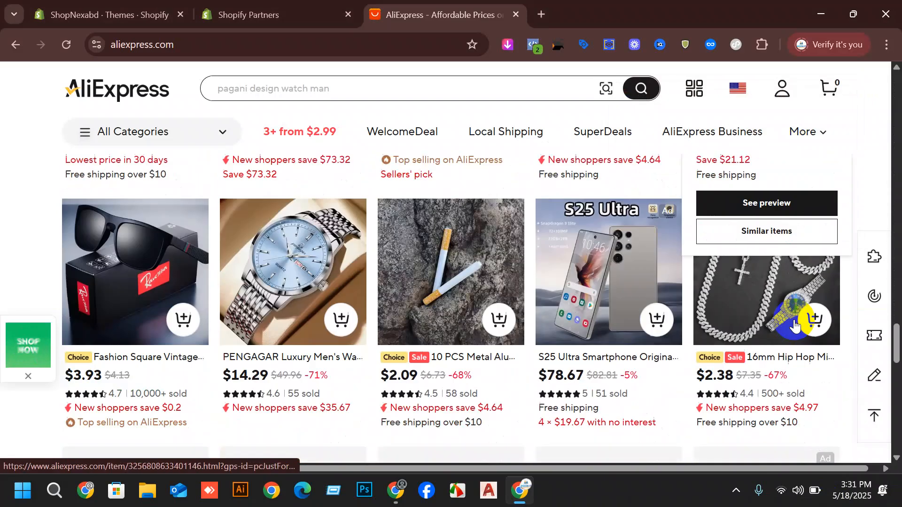
{"action": "scroll", "coordinate": [322, 362], "scroll_direction": "up", "scroll_amount": 2}
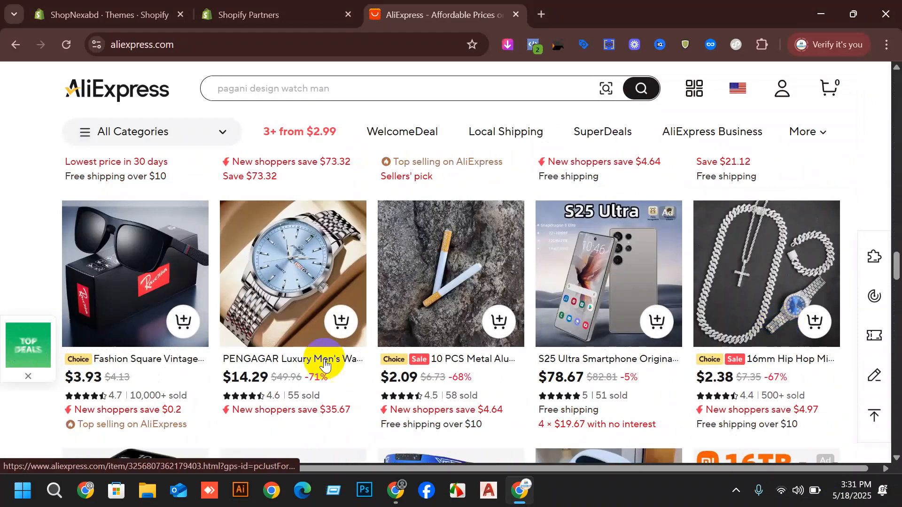
Open the Fashion Square Vintage Polarized Sunglasses product page and highlight the word "Sunglasses" in its title
{"action": "left_click", "coordinate": [153, 360]}
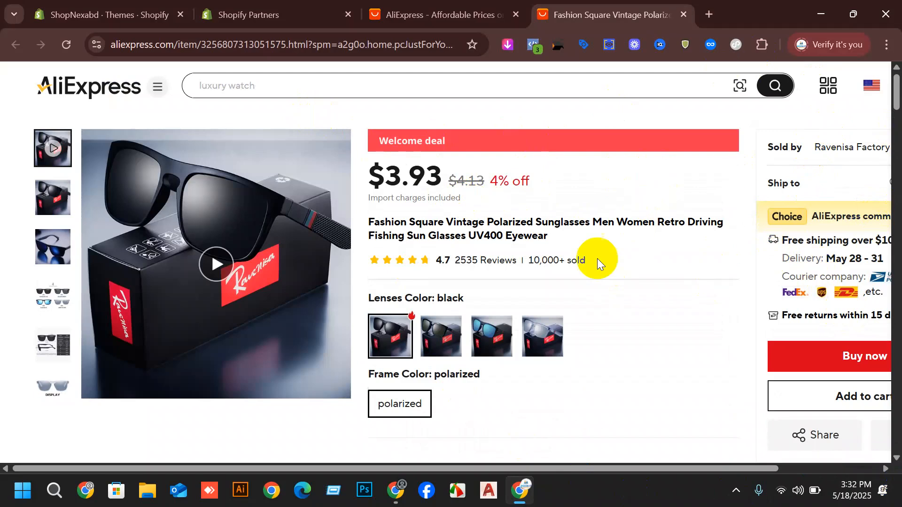
{"action": "left_click", "coordinate": [506, 356]}
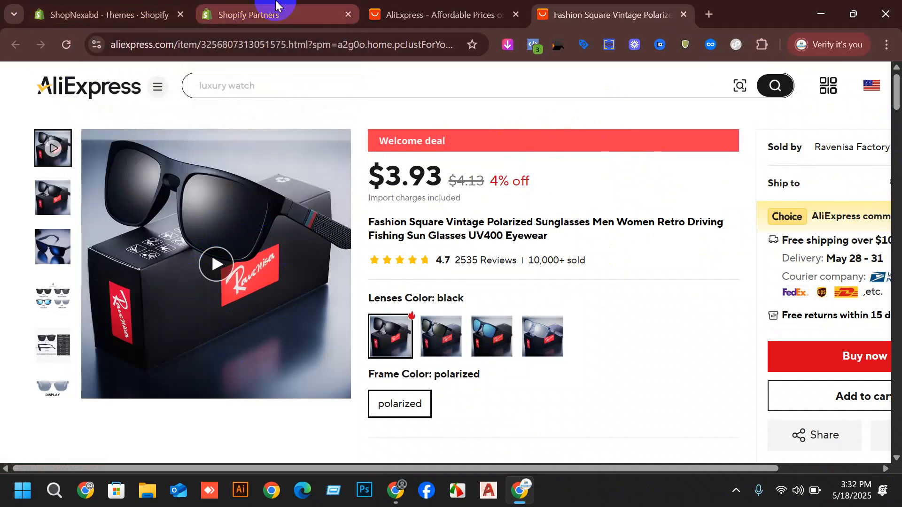
{"action": "mouse_move", "coordinate": [276, 4]}
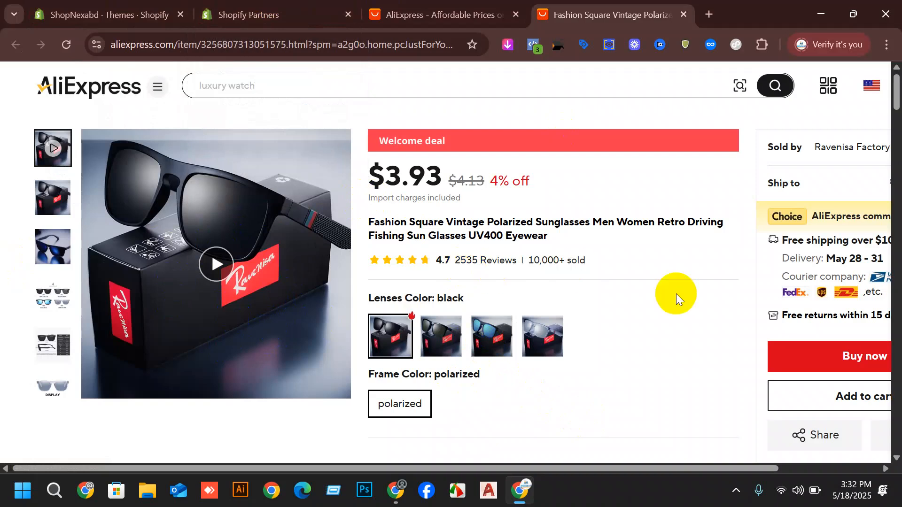
{"action": "left_click_drag", "start_coordinate": [603, 223], "coordinate": [585, 221]}
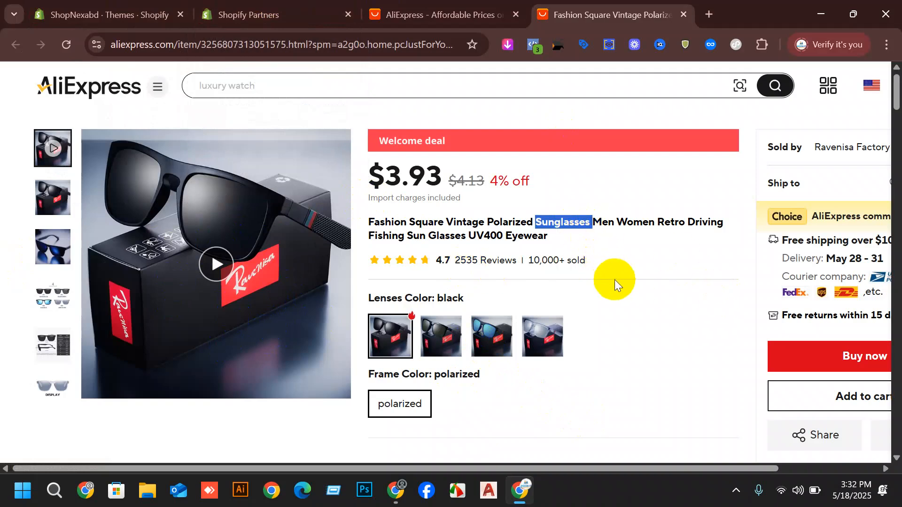
Open ChatGPT in a new browser tab and ask it for "ecom name idea for Sunglasses"
{"action": "left_click", "coordinate": [709, 13]}
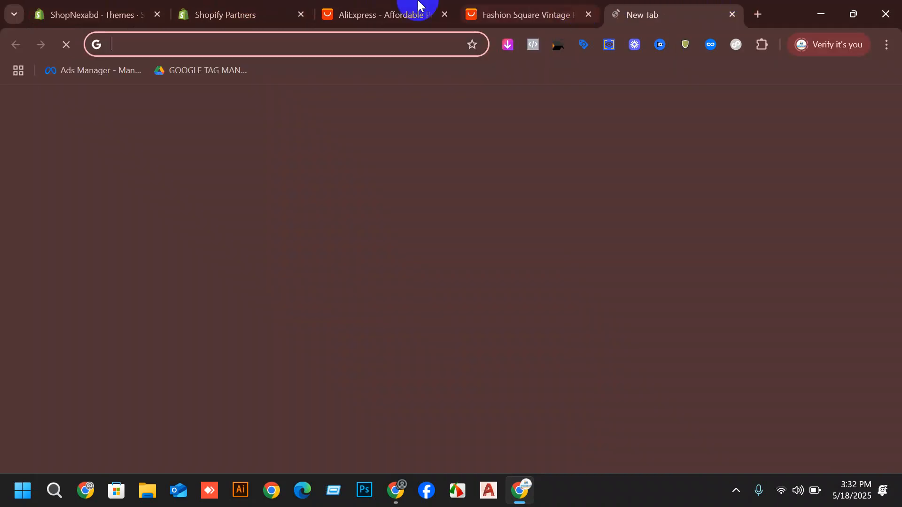
{"action": "left_click", "coordinate": [282, 7]}
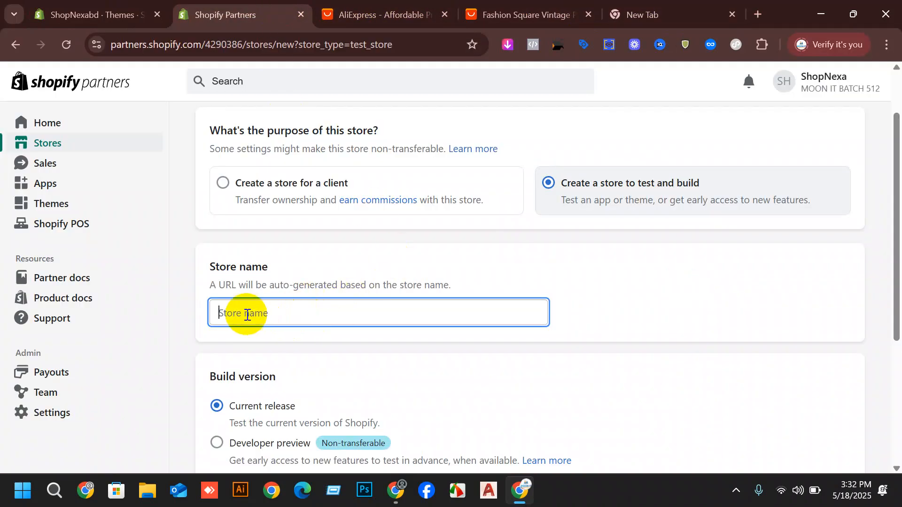
{"action": "left_click", "coordinate": [691, 11]}
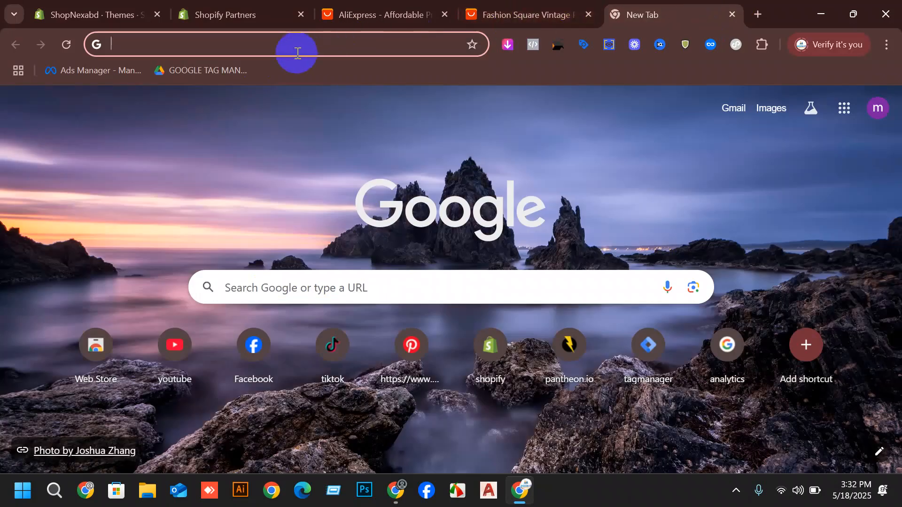
{"action": "type", "text": "ch"}
{"action": "key", "text": "Return"}
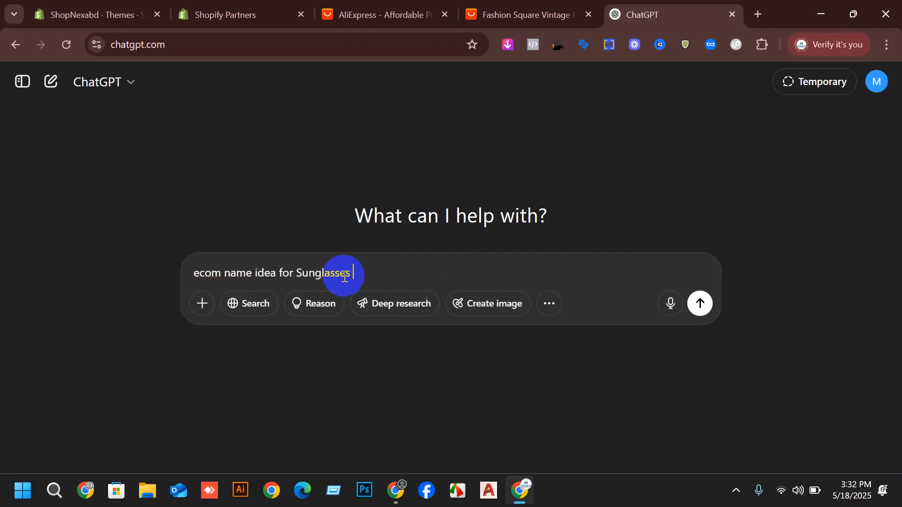
{"action": "type", "text": "ecom name idea for Sunglasses"}
{"action": "key", "text": "Return"}
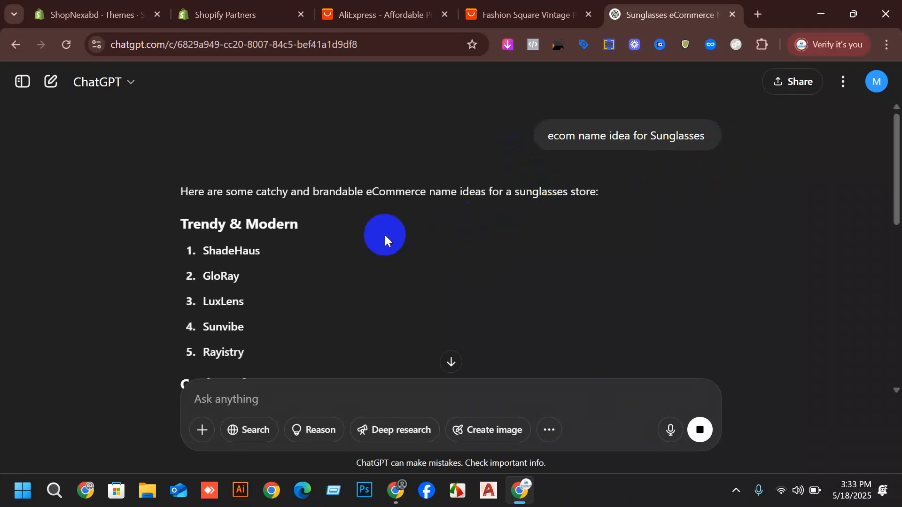
Copy the suggested name "Sunvibe" from ChatGPT and name the Shopify development store "Sunvibebd"
{"action": "scroll", "coordinate": [384, 238], "scroll_direction": "down", "scroll_amount": 1}
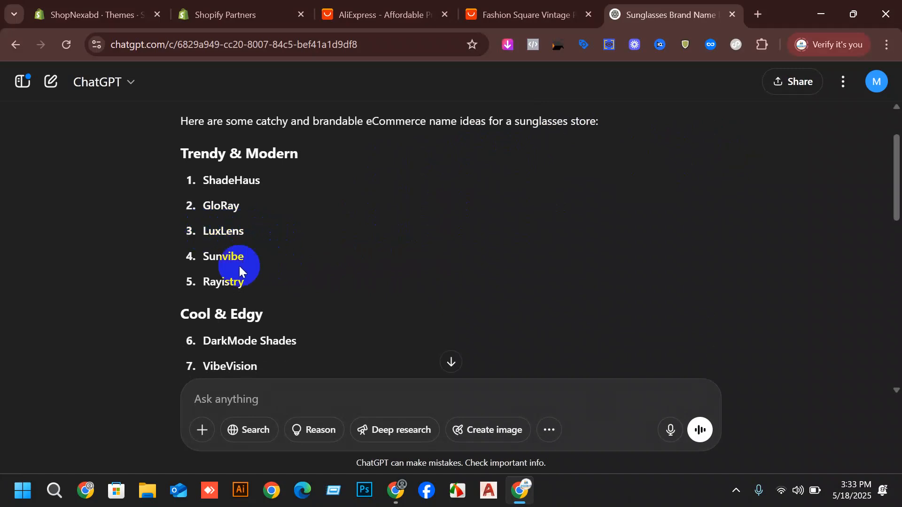
{"action": "left_click_drag", "start_coordinate": [203, 259], "coordinate": [258, 259]}
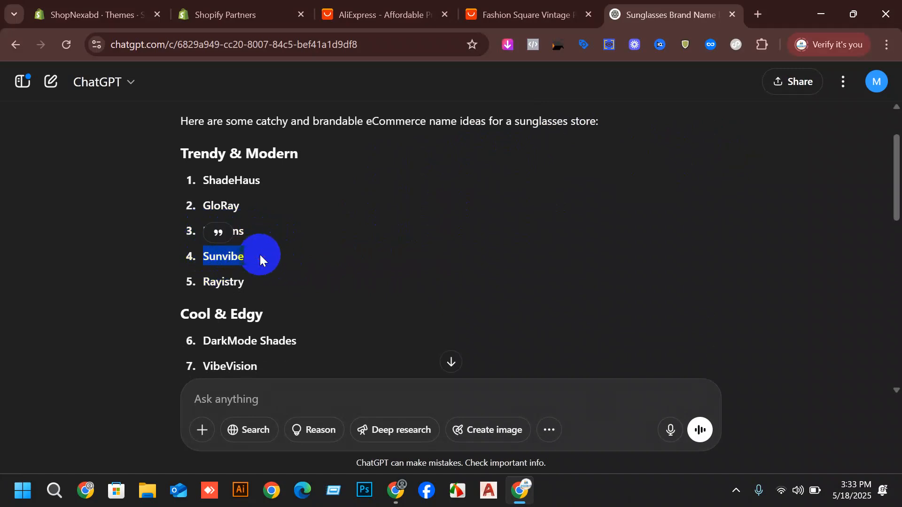
{"action": "left_click", "coordinate": [258, 10]}
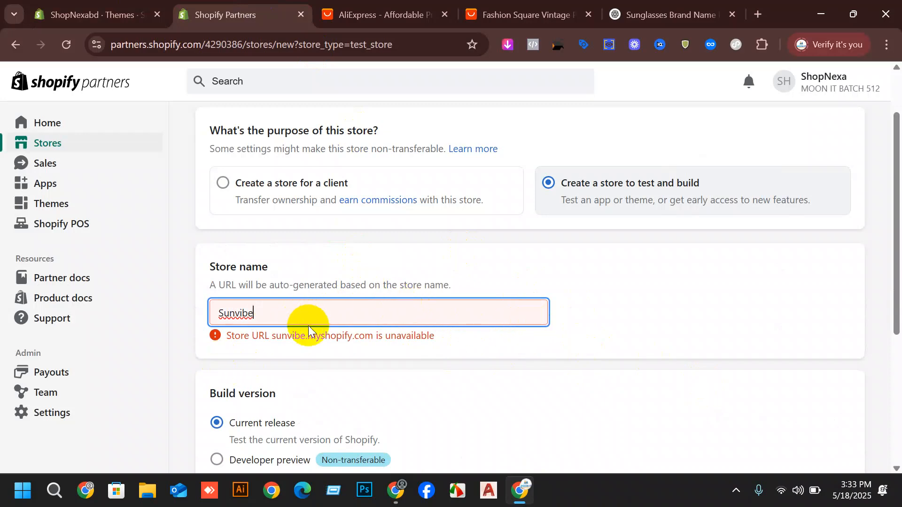
{"action": "type", "text": "bd"}
Review the development store form, keeping the current release as build version, and create the store
{"action": "scroll", "coordinate": [695, 306], "scroll_direction": "down", "scroll_amount": 2}
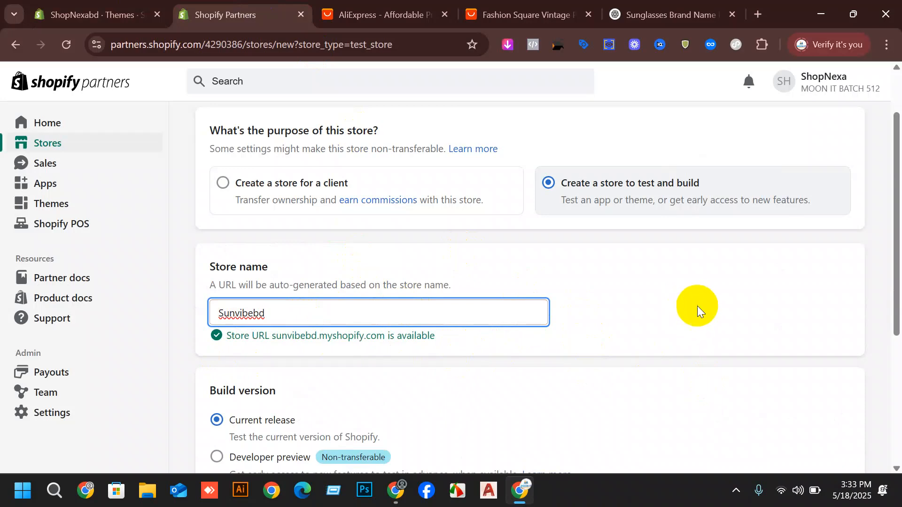
{"action": "scroll", "coordinate": [719, 288], "scroll_direction": "up", "scroll_amount": 3}
{"action": "scroll", "coordinate": [325, 253], "scroll_direction": "down", "scroll_amount": 6}
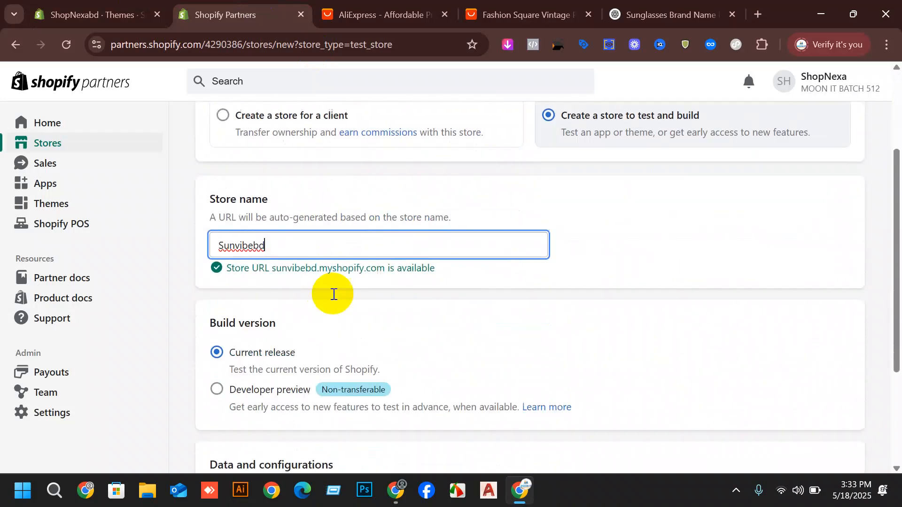
{"action": "scroll", "coordinate": [291, 160], "scroll_direction": "up", "scroll_amount": 5}
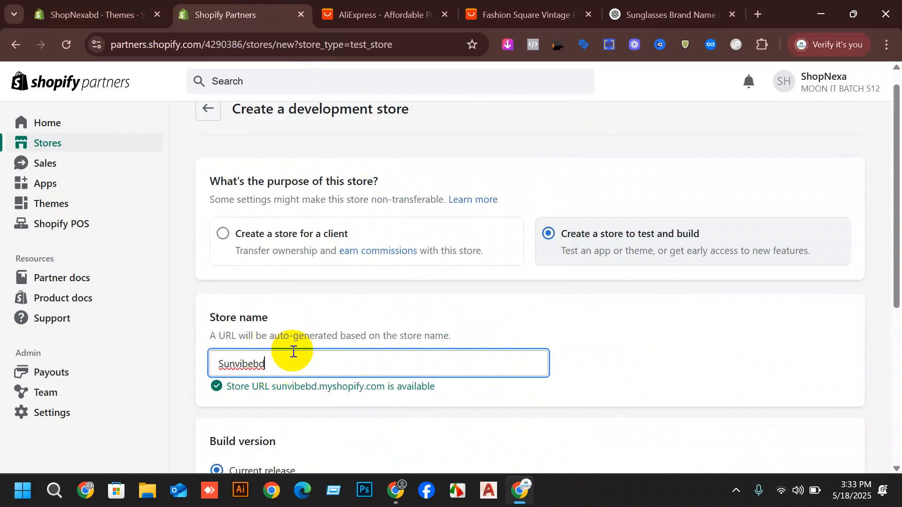
{"action": "scroll", "coordinate": [294, 352], "scroll_direction": "down", "scroll_amount": 5}
{"action": "left_click", "coordinate": [744, 451]}
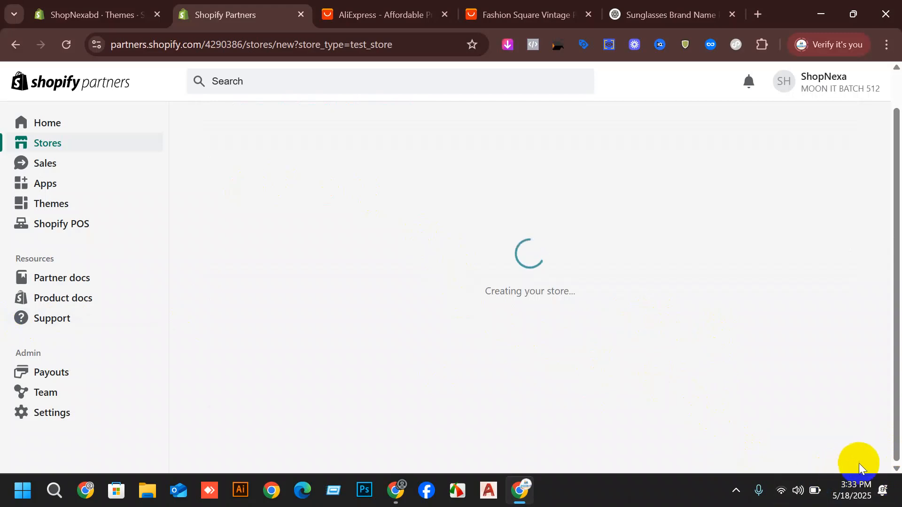
Look over the new store's admin home, then view its online storefront and examine the default home page
{"action": "scroll", "coordinate": [525, 193], "scroll_direction": "down", "scroll_amount": 3}
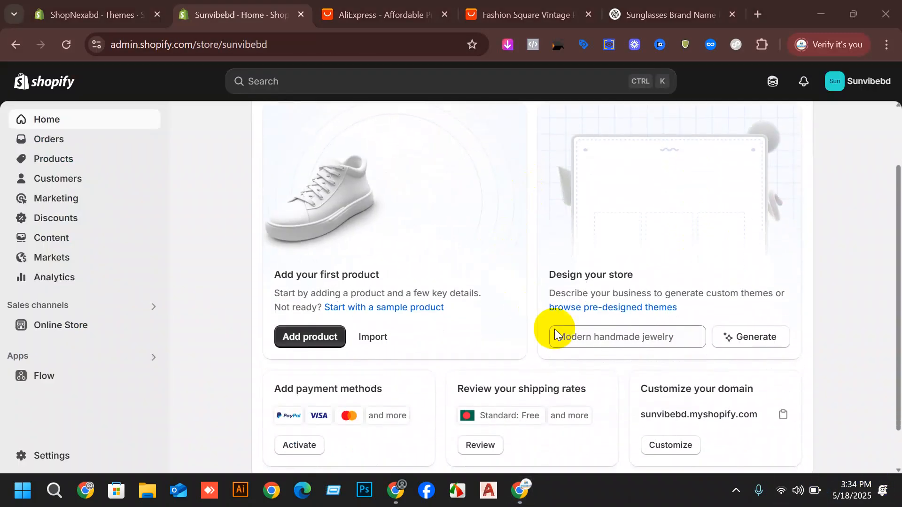
{"action": "scroll", "coordinate": [639, 266], "scroll_direction": "up", "scroll_amount": 3}
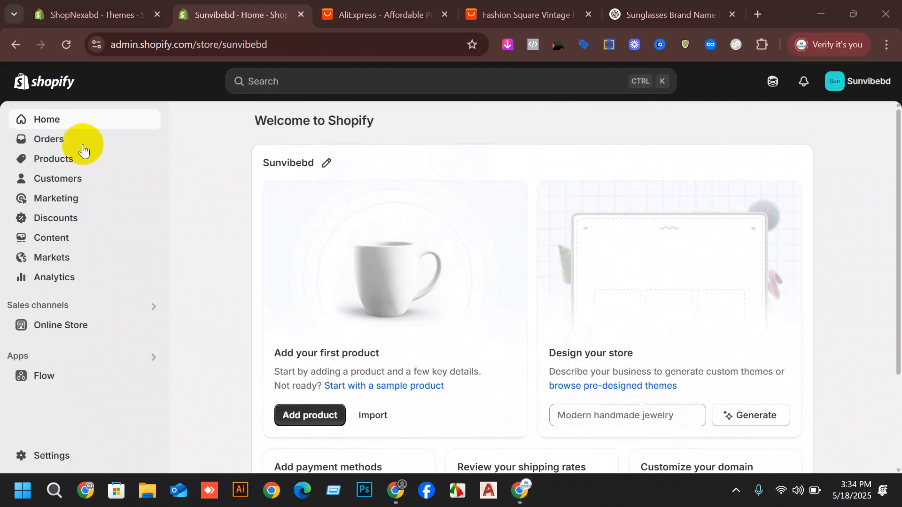
{"action": "left_click", "coordinate": [185, 54]}
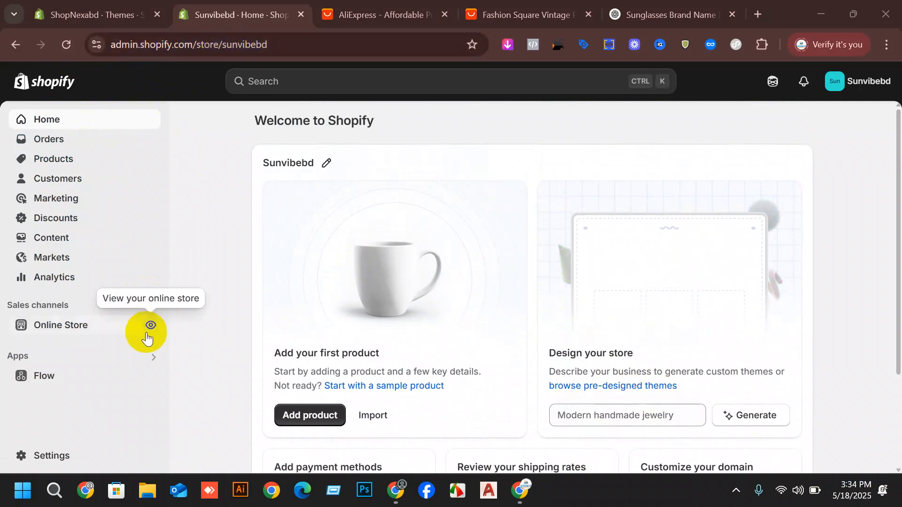
{"action": "left_click", "coordinate": [150, 326]}
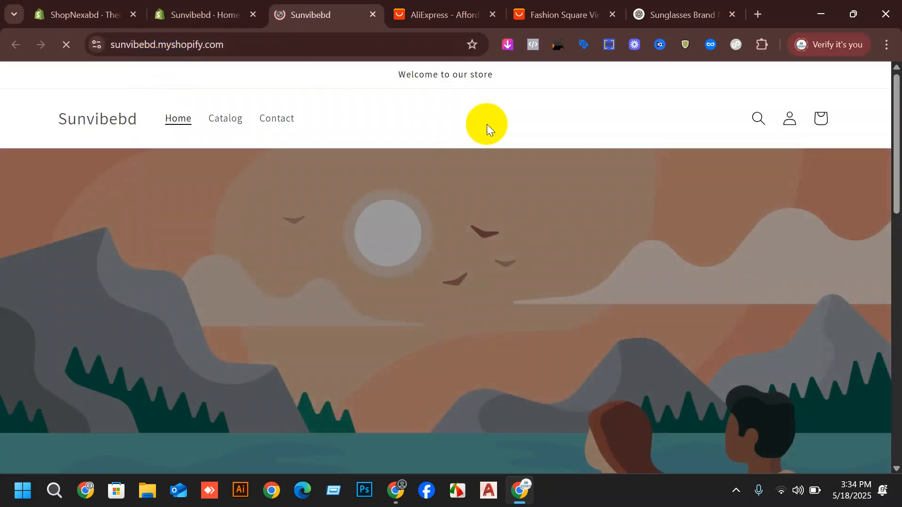
{"action": "scroll", "coordinate": [493, 141], "scroll_direction": "down", "scroll_amount": 10}
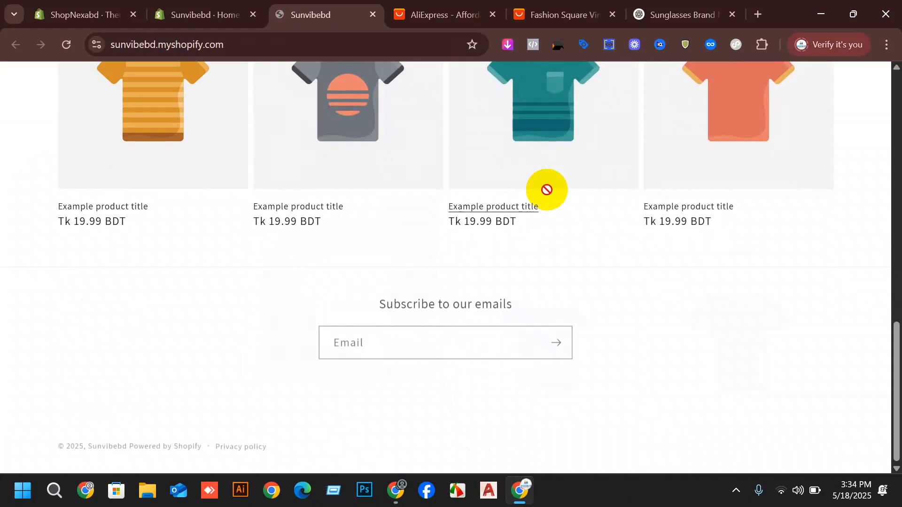
{"action": "scroll", "coordinate": [226, 324], "scroll_direction": "up", "scroll_amount": 15}
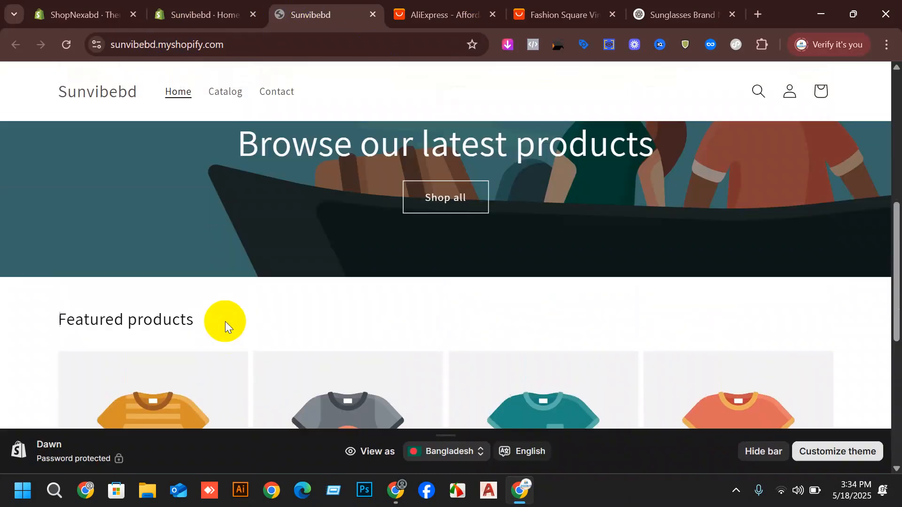
Return to the Sunvibebd admin, open the online store's themes and visit the Shopify Theme Store
{"action": "left_click", "coordinate": [209, 14]}
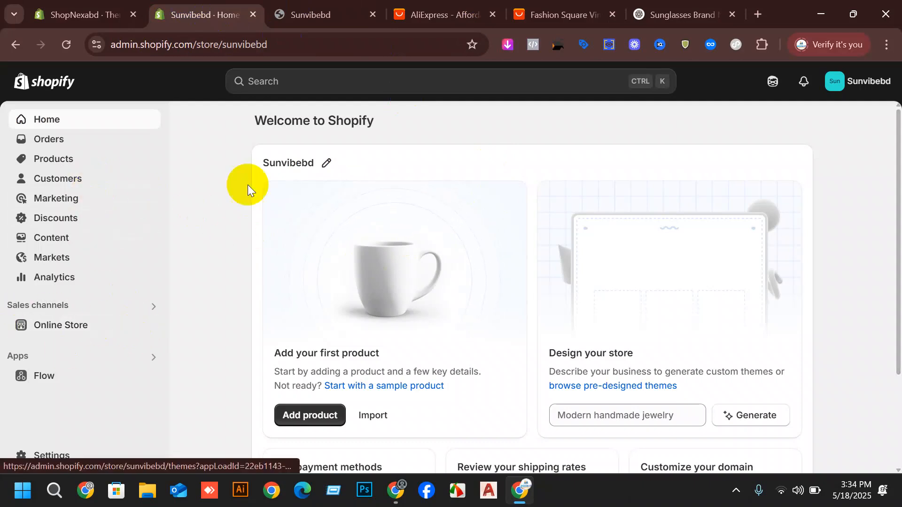
{"action": "left_click", "coordinate": [304, 11]}
{"action": "left_click", "coordinate": [225, 13]}
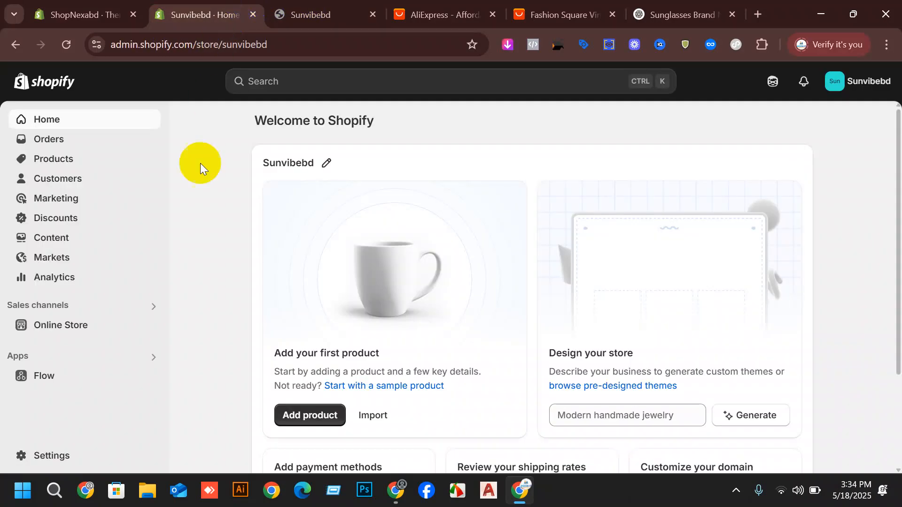
{"action": "left_click", "coordinate": [48, 326]}
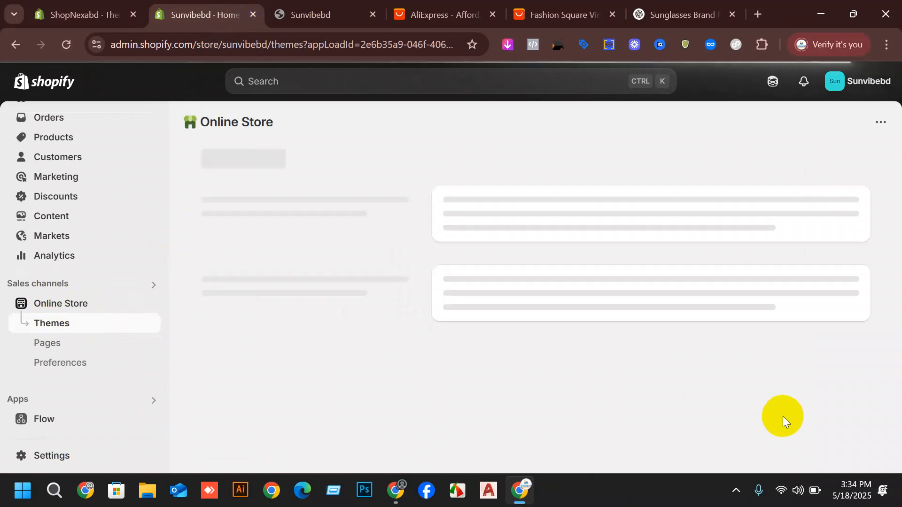
{"action": "scroll", "coordinate": [695, 301], "scroll_direction": "down", "scroll_amount": 5}
{"action": "scroll", "coordinate": [693, 300], "scroll_direction": "down", "scroll_amount": 8}
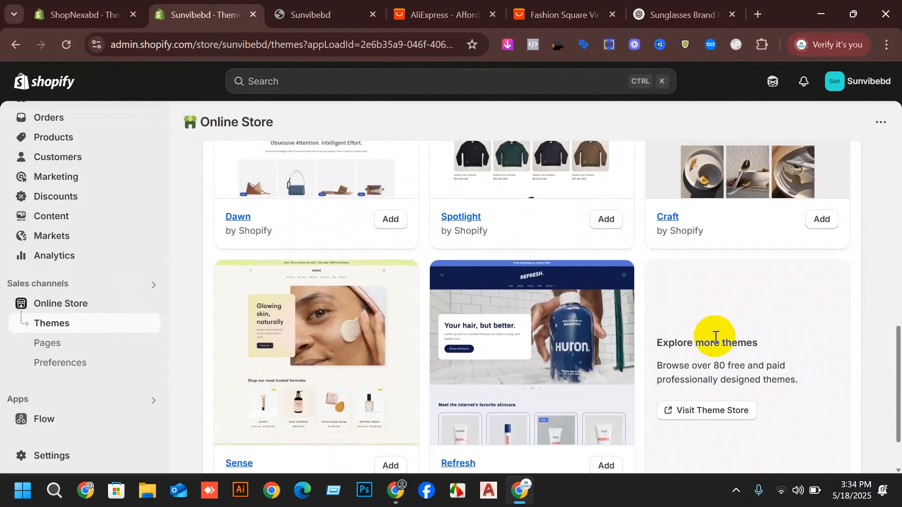
{"action": "left_click", "coordinate": [703, 410]}
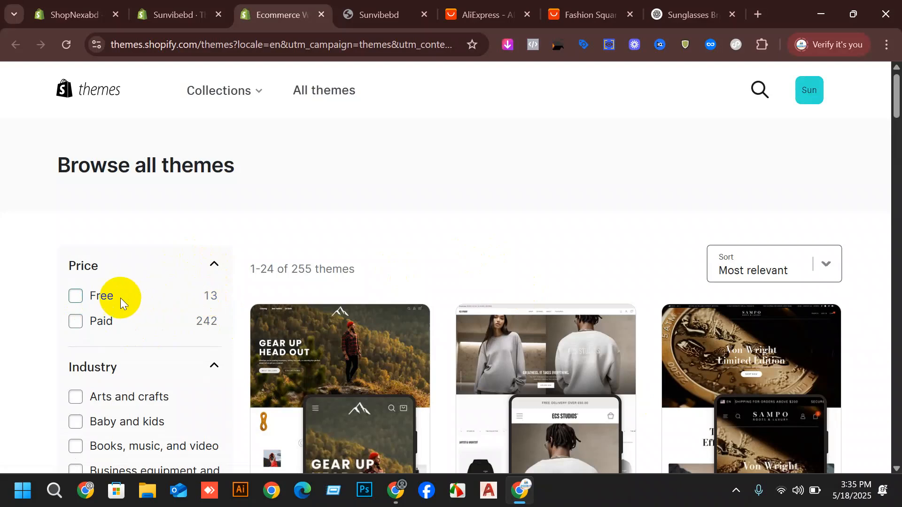
Filter the Theme Store catalogue to free themes, look them over, and remove the filter
{"action": "left_click", "coordinate": [76, 297]}
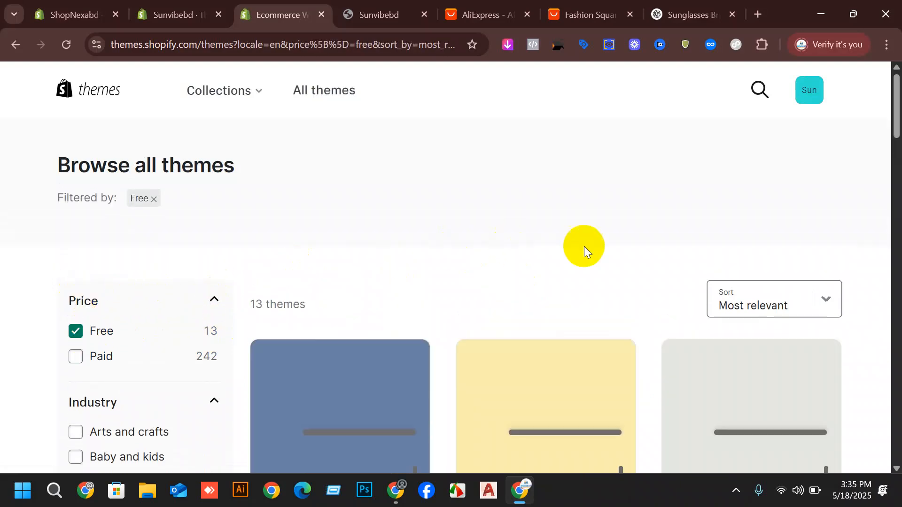
{"action": "scroll", "coordinate": [602, 254], "scroll_direction": "down", "scroll_amount": 4}
{"action": "scroll", "coordinate": [73, 158], "scroll_direction": "up", "scroll_amount": 3}
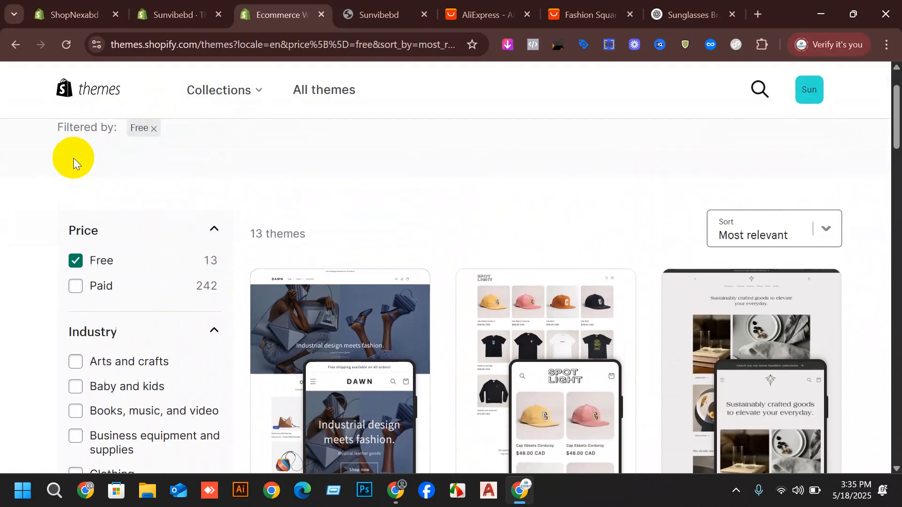
{"action": "left_click", "coordinate": [75, 260]}
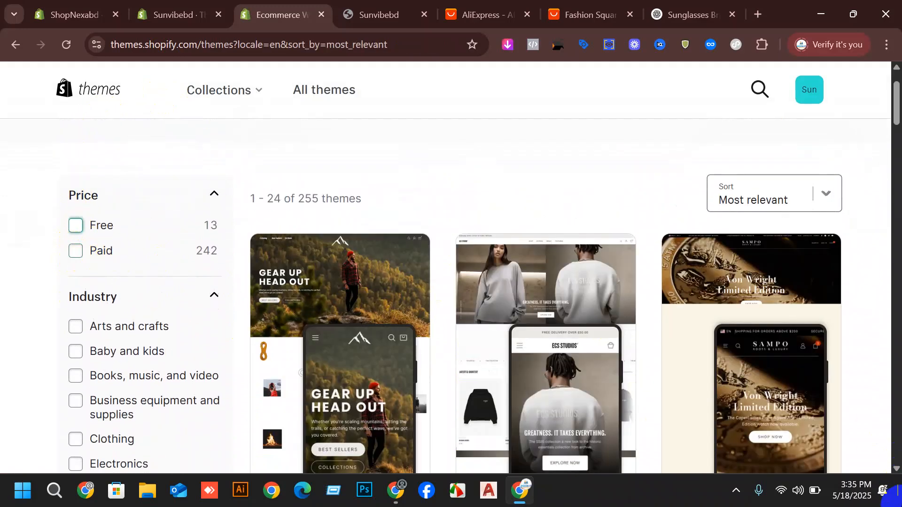
Browse the unfiltered theme catalogue and open the details page of the Strong theme
{"action": "scroll", "coordinate": [668, 301], "scroll_direction": "down", "scroll_amount": 4}
{"action": "scroll", "coordinate": [620, 281], "scroll_direction": "down", "scroll_amount": 5}
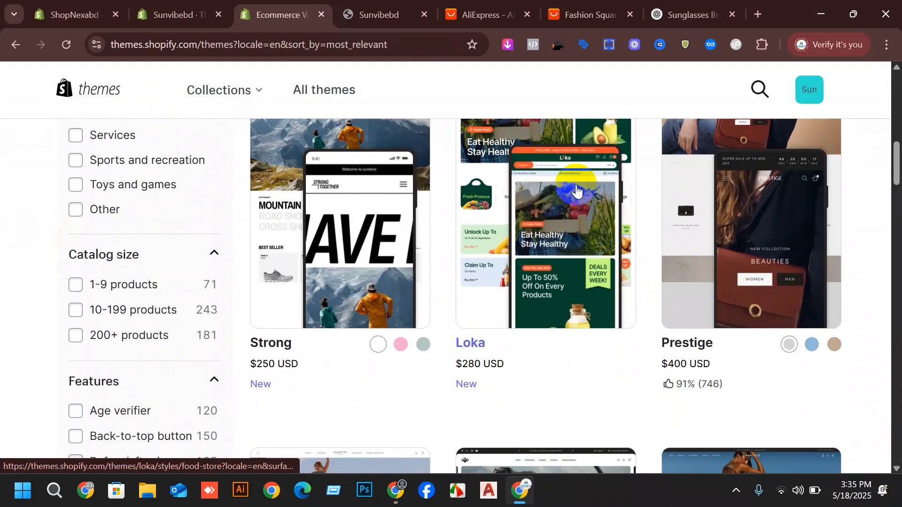
{"action": "scroll", "coordinate": [356, 275], "scroll_direction": "down", "scroll_amount": 2}
{"action": "scroll", "coordinate": [356, 274], "scroll_direction": "up", "scroll_amount": 2}
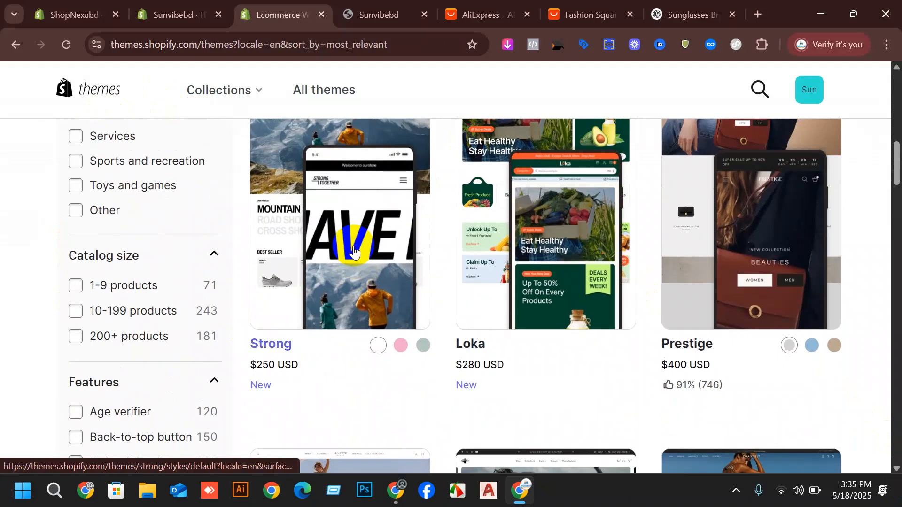
{"action": "scroll", "coordinate": [317, 197], "scroll_direction": "up", "scroll_amount": 2}
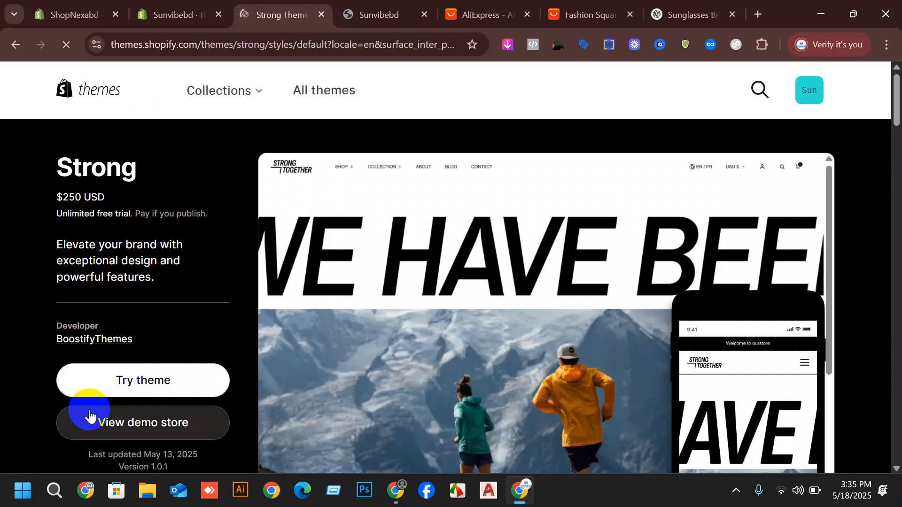
View the Strong theme's demo store, dismissing its sign-up popup, and examine the home page sections
{"action": "left_click", "coordinate": [151, 425]}
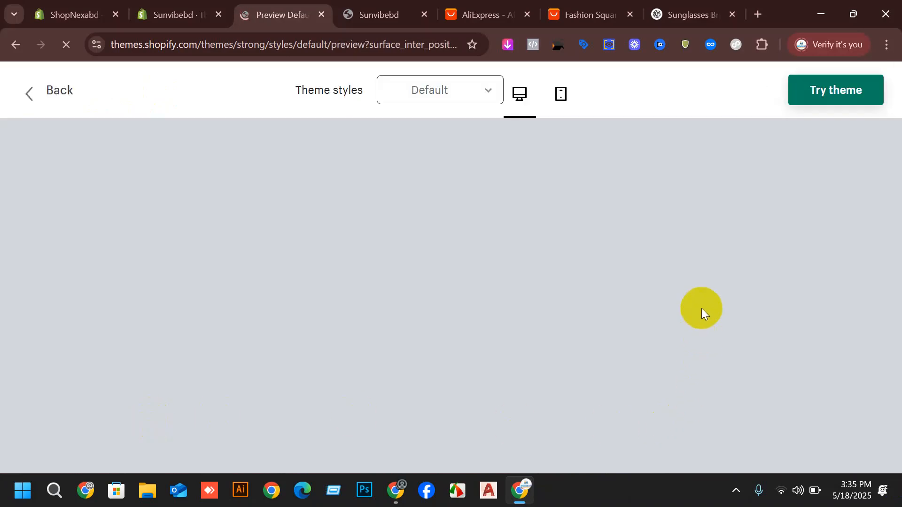
{"action": "scroll", "coordinate": [546, 186], "scroll_direction": "down", "scroll_amount": 5}
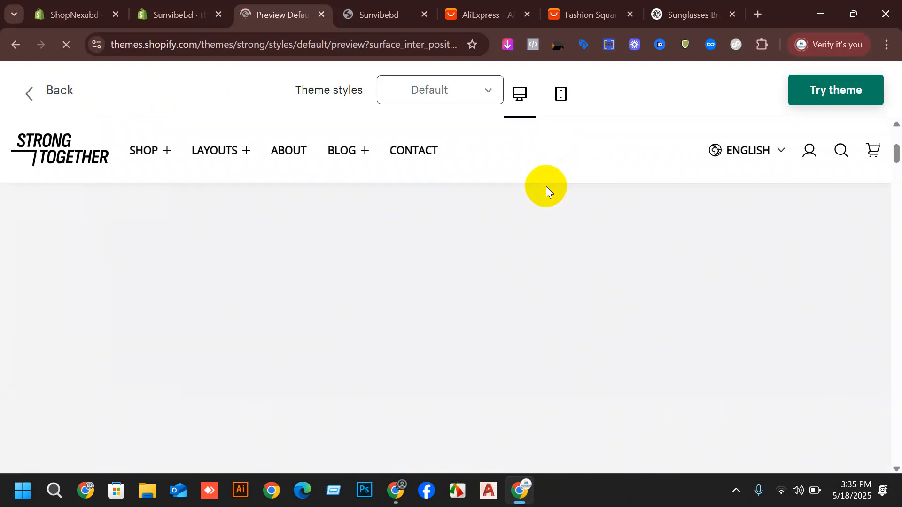
{"action": "scroll", "coordinate": [700, 233], "scroll_direction": "down", "scroll_amount": 6}
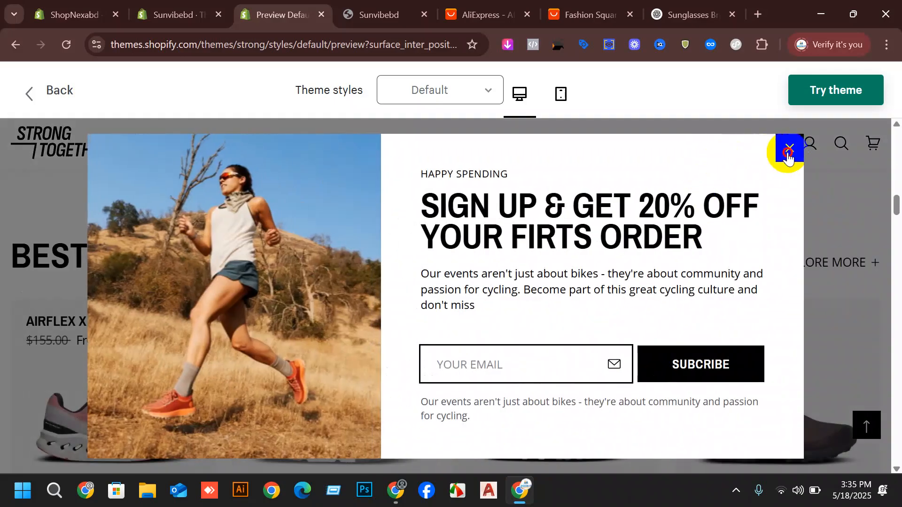
{"action": "left_click", "coordinate": [790, 147]}
{"action": "scroll", "coordinate": [672, 227], "scroll_direction": "down", "scroll_amount": 5}
{"action": "scroll", "coordinate": [663, 225], "scroll_direction": "down", "scroll_amount": 12}
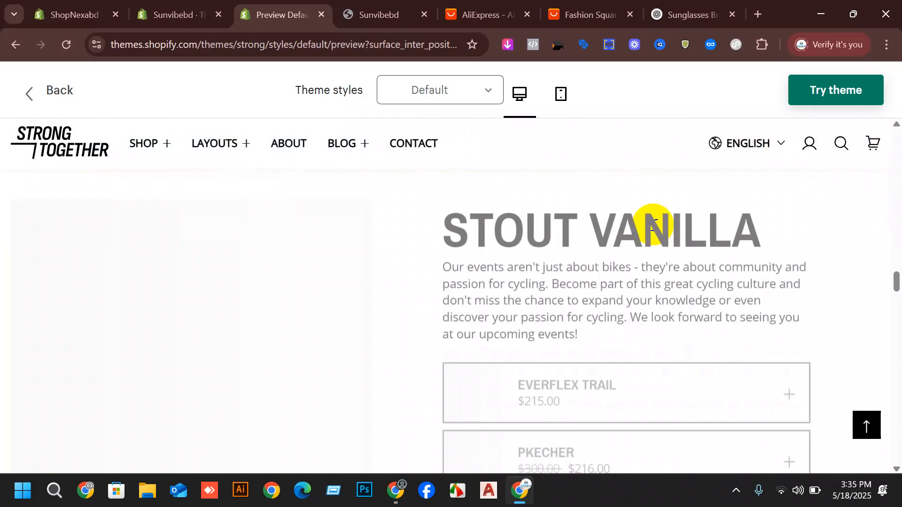
{"action": "scroll", "coordinate": [638, 215], "scroll_direction": "down", "scroll_amount": 12}
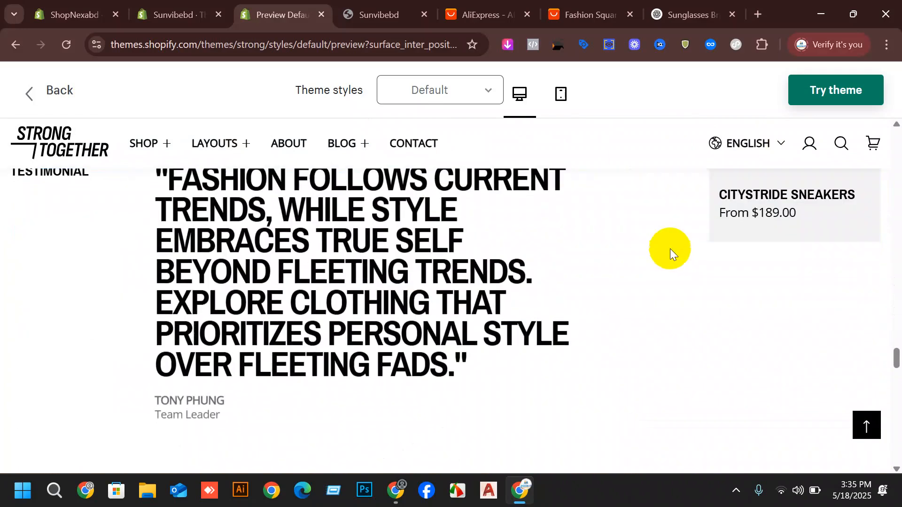
{"action": "scroll", "coordinate": [516, 183], "scroll_direction": "down", "scroll_amount": 4}
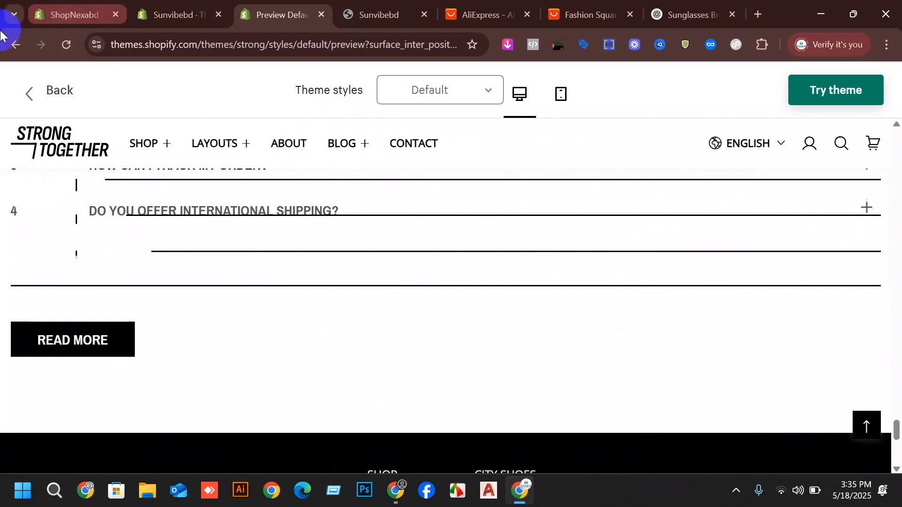
Leave the Strong theme's demo store and return to the full theme catalogue
{"action": "scroll", "coordinate": [192, 117], "scroll_direction": "up", "scroll_amount": 2}
{"action": "scroll", "coordinate": [193, 118], "scroll_direction": "up", "scroll_amount": 1}
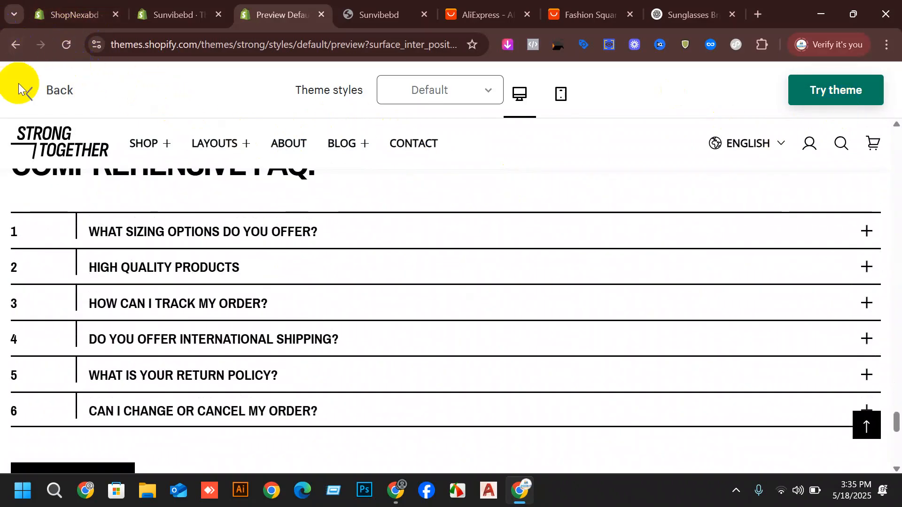
{"action": "left_click", "coordinate": [33, 93]}
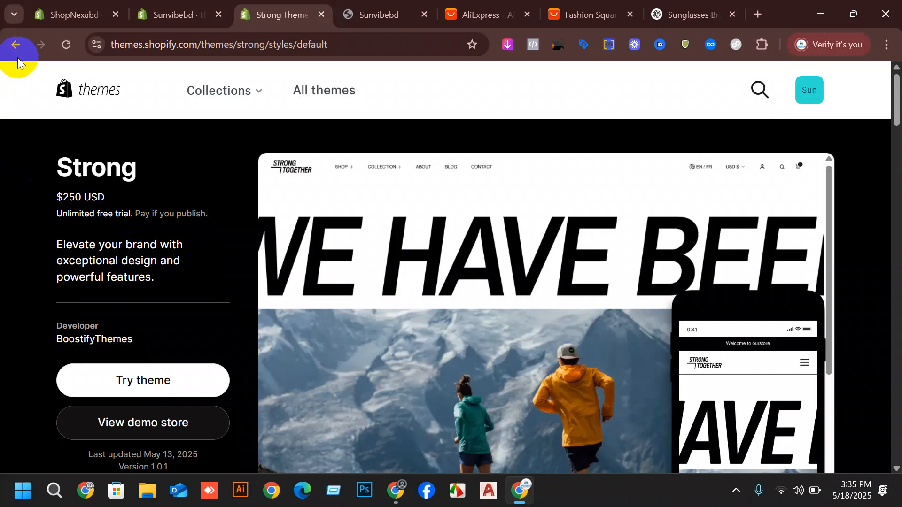
{"action": "left_click", "coordinate": [15, 49]}
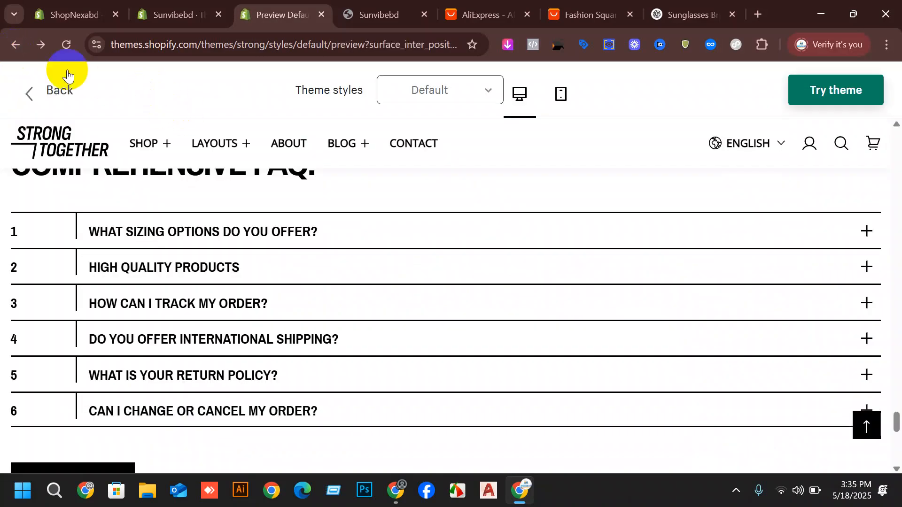
{"action": "left_click", "coordinate": [32, 93]}
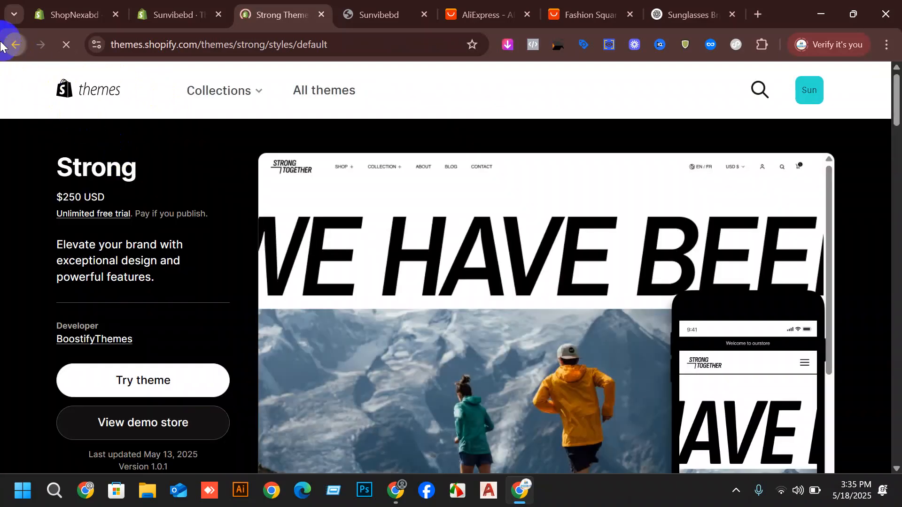
{"action": "left_click", "coordinate": [4, 45]}
{"action": "left_click", "coordinate": [4, 45]}
{"action": "left_click", "coordinate": [4, 45]}
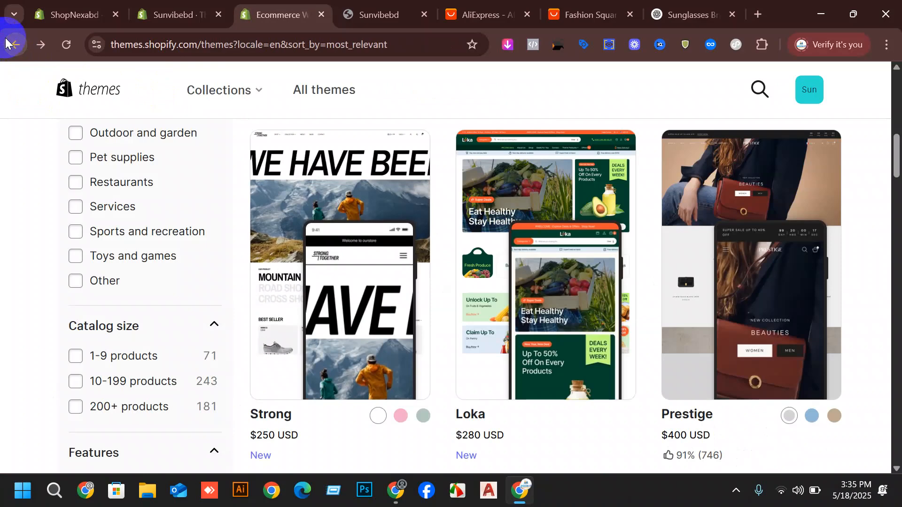
Filter the theme catalogue by price to show only free themes
{"action": "scroll", "coordinate": [121, 217], "scroll_direction": "up", "scroll_amount": 10}
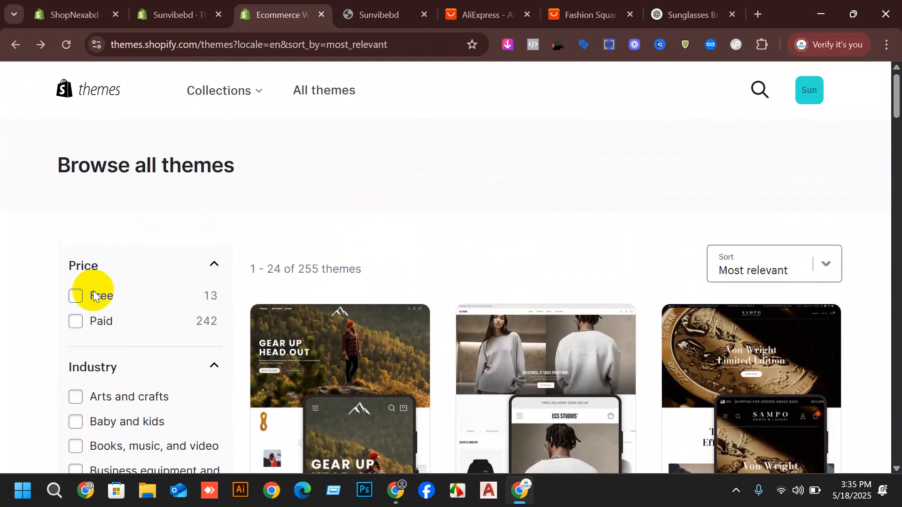
{"action": "left_click", "coordinate": [91, 295]}
{"action": "left_click", "coordinate": [94, 300]}
{"action": "left_click", "coordinate": [103, 314]}
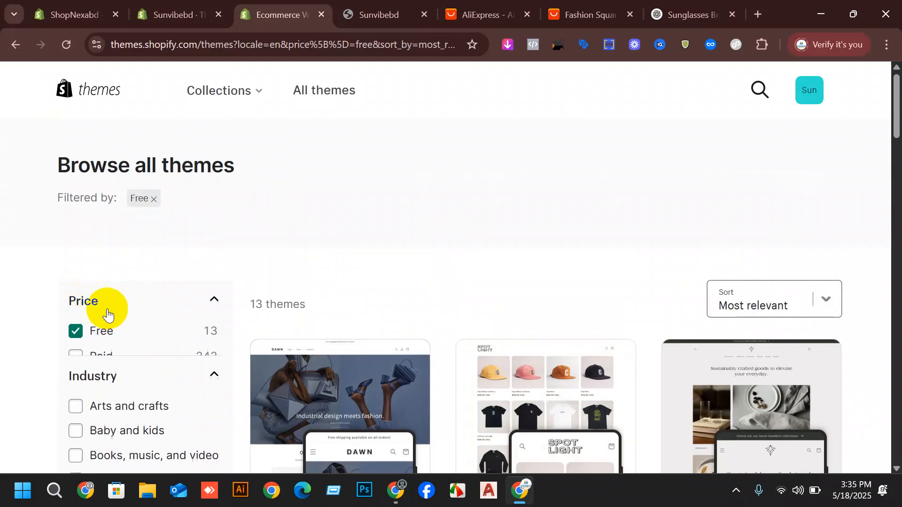
Look through the free themes in the filtered catalogue, from Dawn to Colorblock, and compare their previews
{"action": "scroll", "coordinate": [678, 268], "scroll_direction": "down", "scroll_amount": 4}
{"action": "scroll", "coordinate": [656, 224], "scroll_direction": "down", "scroll_amount": 2}
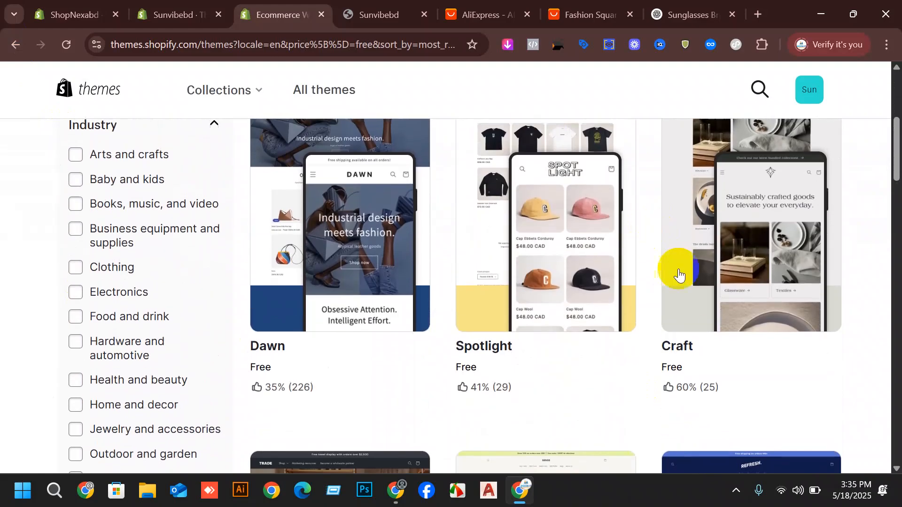
{"action": "scroll", "coordinate": [668, 296], "scroll_direction": "up", "scroll_amount": 4}
{"action": "scroll", "coordinate": [648, 272], "scroll_direction": "down", "scroll_amount": 7}
{"action": "scroll", "coordinate": [627, 246], "scroll_direction": "down", "scroll_amount": 18}
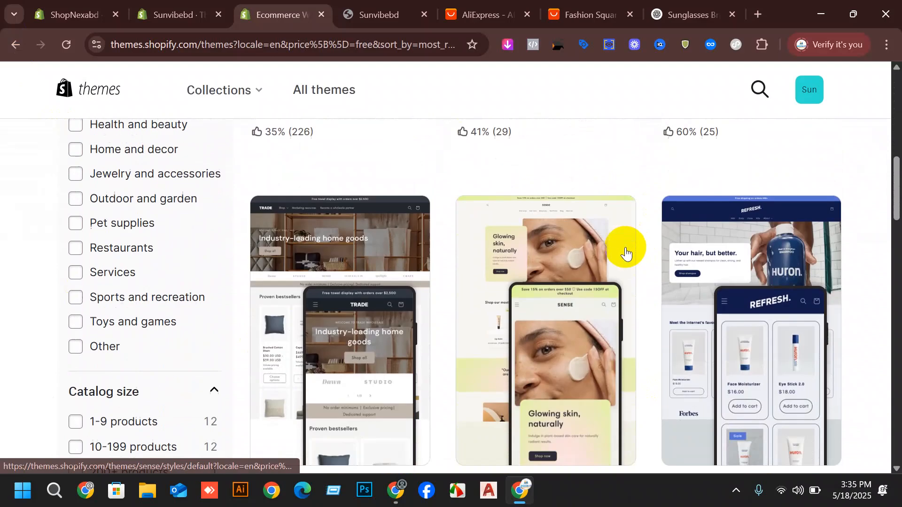
{"action": "scroll", "coordinate": [681, 282], "scroll_direction": "down", "scroll_amount": 4}
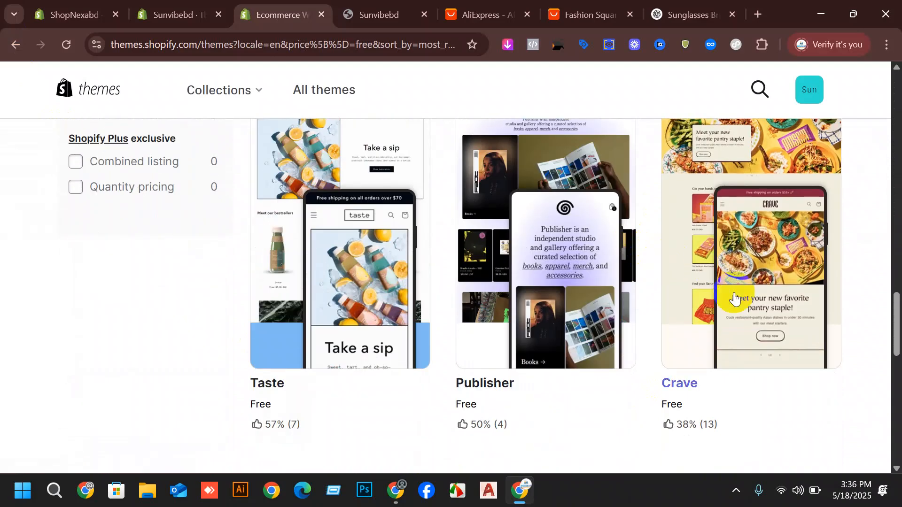
{"action": "scroll", "coordinate": [488, 270], "scroll_direction": "down", "scroll_amount": 6}
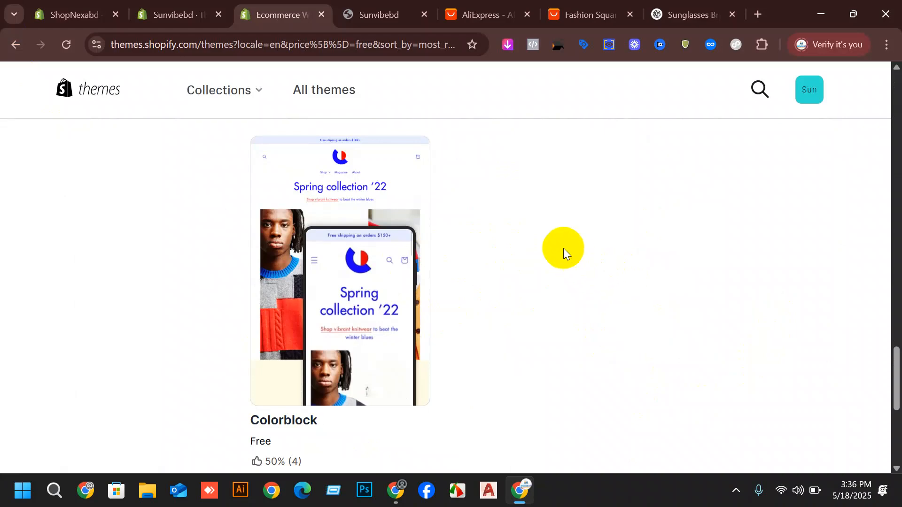
{"action": "scroll", "coordinate": [443, 261], "scroll_direction": "up", "scroll_amount": 10}
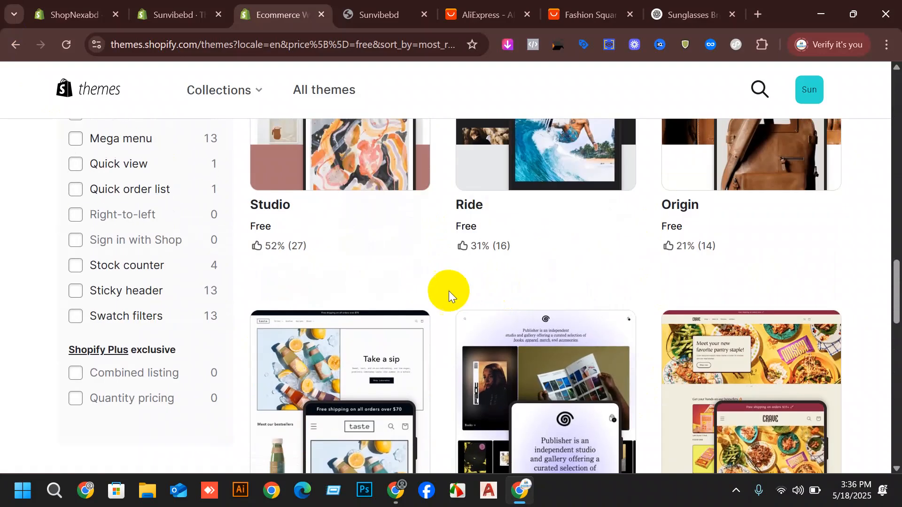
{"action": "scroll", "coordinate": [705, 443], "scroll_direction": "up", "scroll_amount": 6}
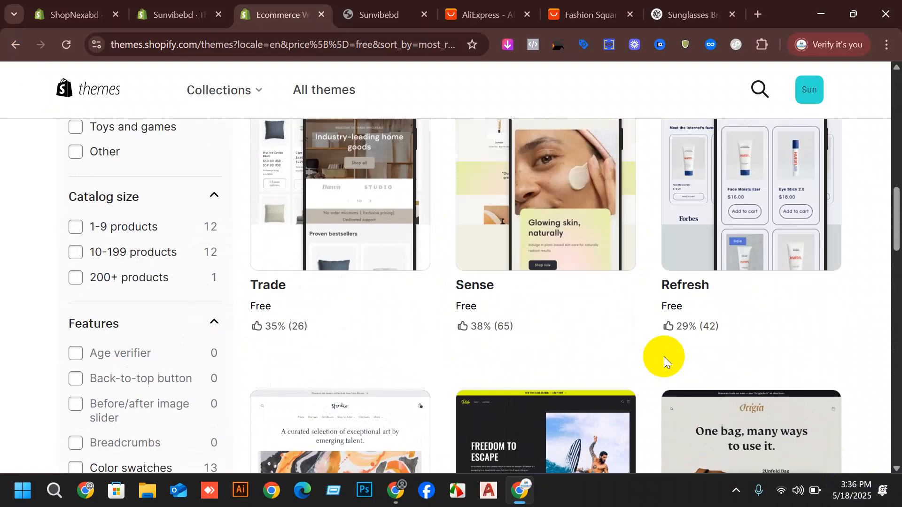
{"action": "scroll", "coordinate": [701, 186], "scroll_direction": "down", "scroll_amount": 10}
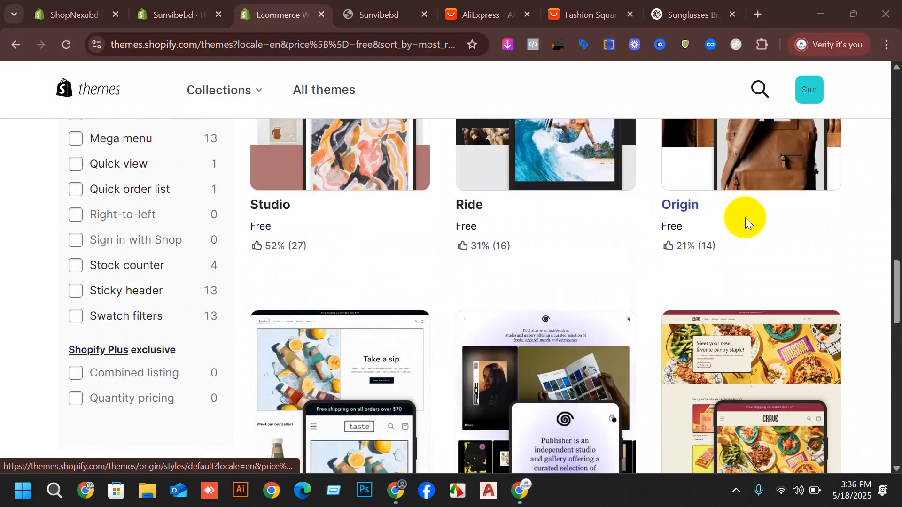
{"action": "scroll", "coordinate": [775, 232], "scroll_direction": "up", "scroll_amount": 4}
{"action": "scroll", "coordinate": [807, 243], "scroll_direction": "down", "scroll_amount": 10}
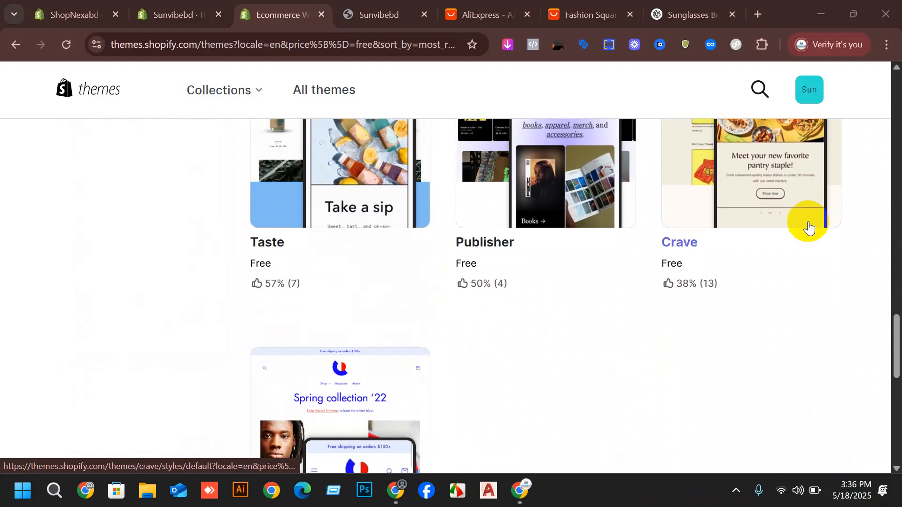
{"action": "scroll", "coordinate": [775, 227], "scroll_direction": "up", "scroll_amount": 4}
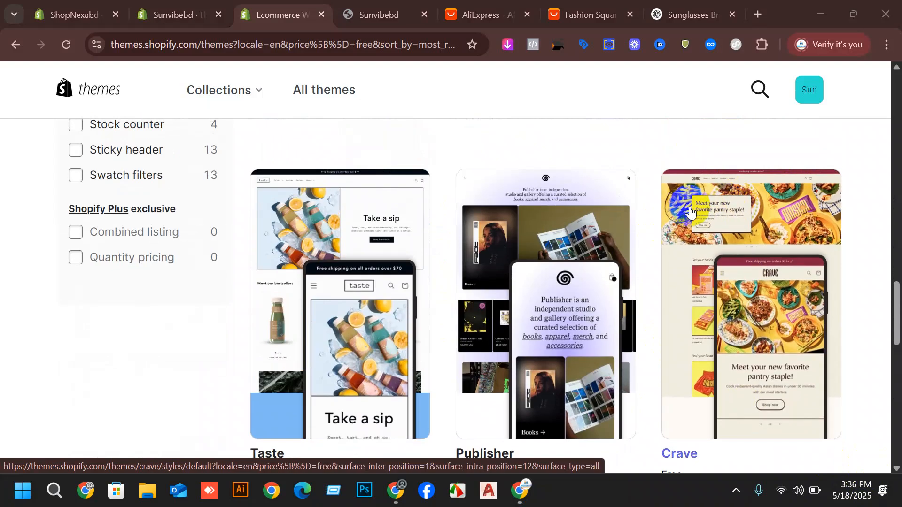
{"action": "scroll", "coordinate": [674, 214], "scroll_direction": "down", "scroll_amount": 8}
{"action": "scroll", "coordinate": [674, 216], "scroll_direction": "down", "scroll_amount": 5}
{"action": "scroll", "coordinate": [667, 223], "scroll_direction": "up", "scroll_amount": 5}
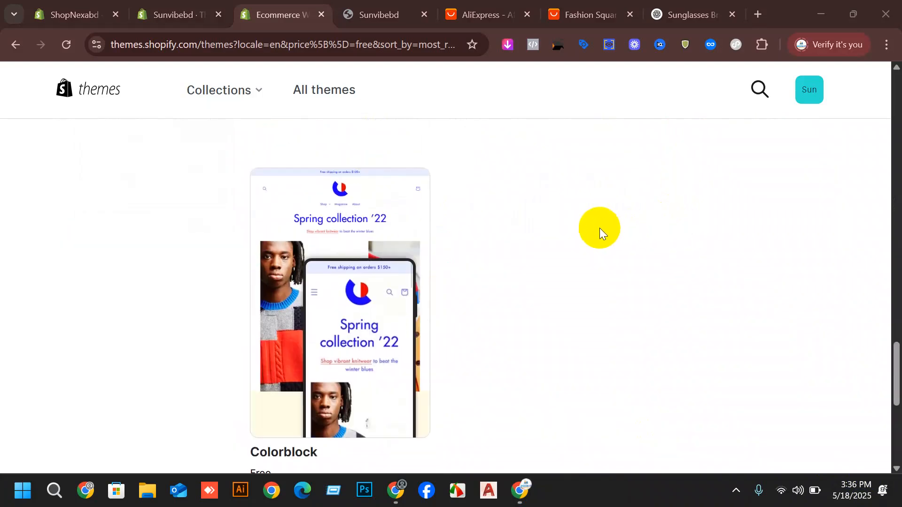
{"action": "scroll", "coordinate": [563, 232], "scroll_direction": "up", "scroll_amount": 10}
{"action": "scroll", "coordinate": [517, 230], "scroll_direction": "up", "scroll_amount": 10}
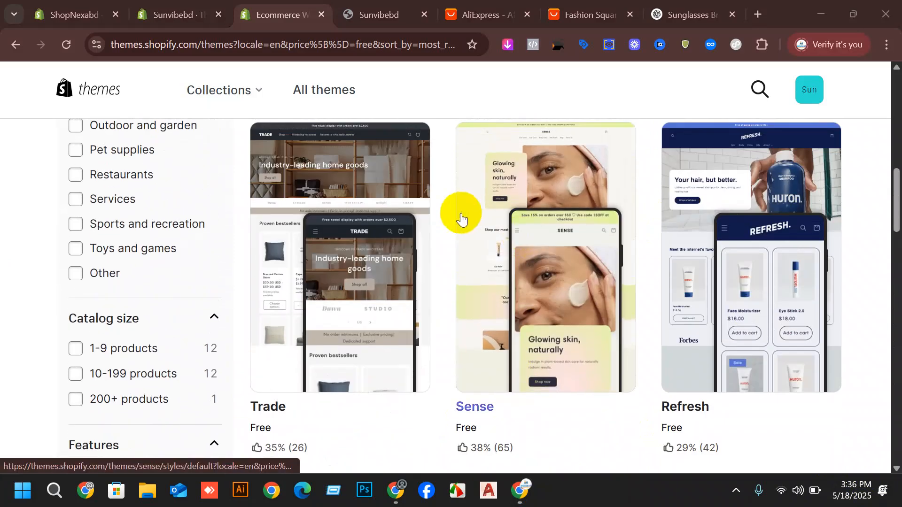
{"action": "scroll", "coordinate": [459, 258], "scroll_direction": "up", "scroll_amount": 2}
{"action": "scroll", "coordinate": [358, 278], "scroll_direction": "up", "scroll_amount": 6}
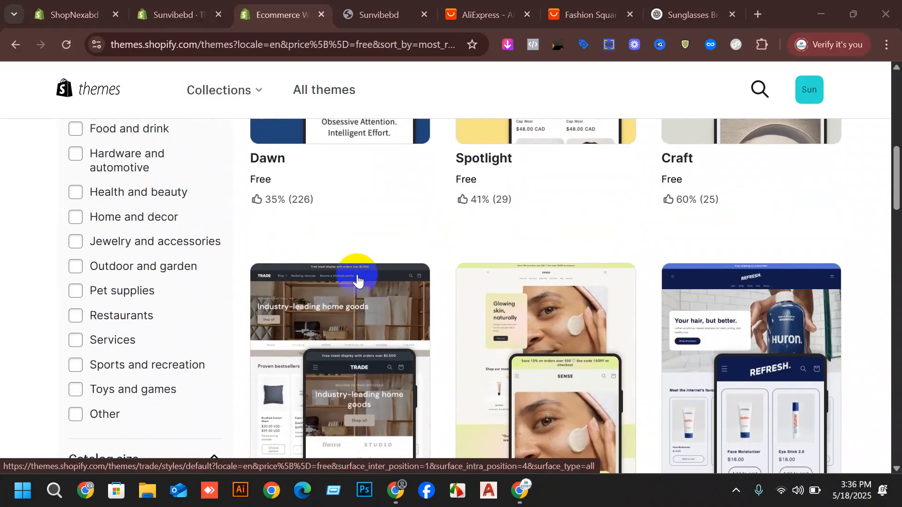
{"action": "scroll", "coordinate": [367, 280], "scroll_direction": "down", "scroll_amount": 7}
{"action": "scroll", "coordinate": [364, 270], "scroll_direction": "up", "scroll_amount": 9}
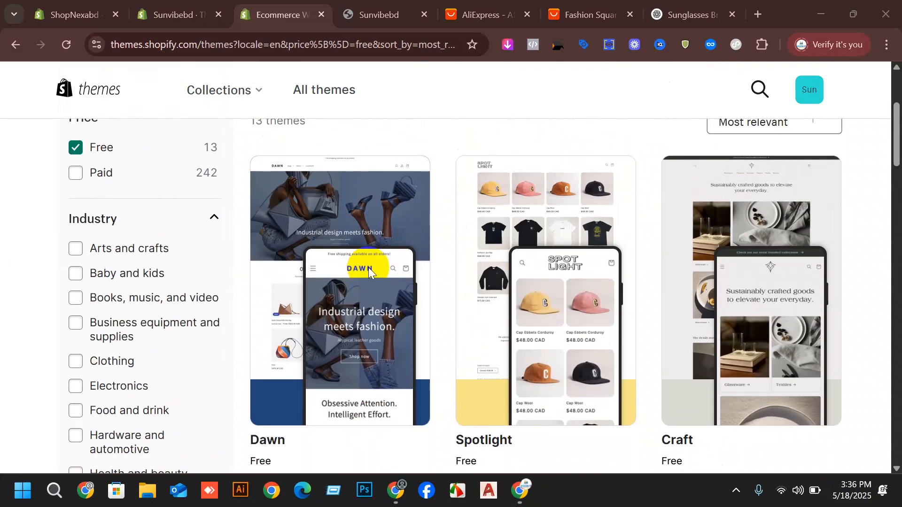
{"action": "scroll", "coordinate": [364, 263], "scroll_direction": "down", "scroll_amount": 5}
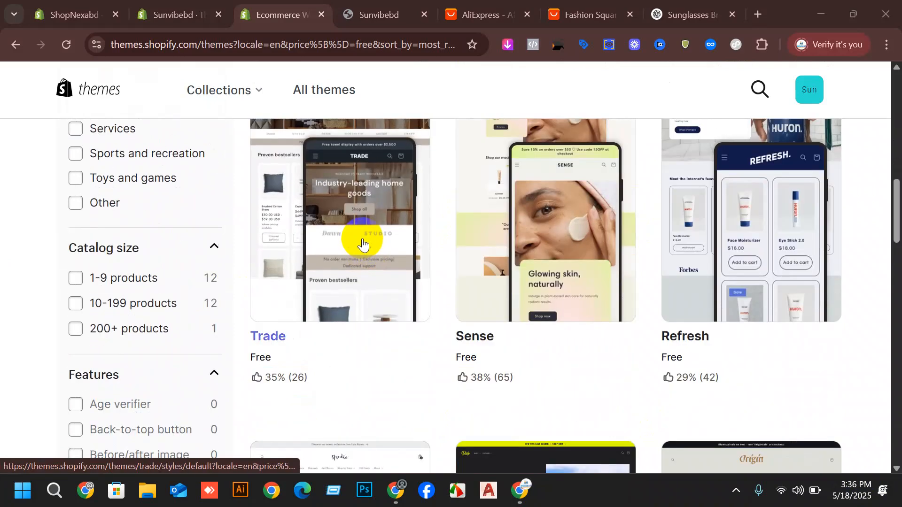
Open the free Sense theme's details page, look over its preview, and add the theme to the Sunvibebd store
{"action": "left_click", "coordinate": [559, 260]}
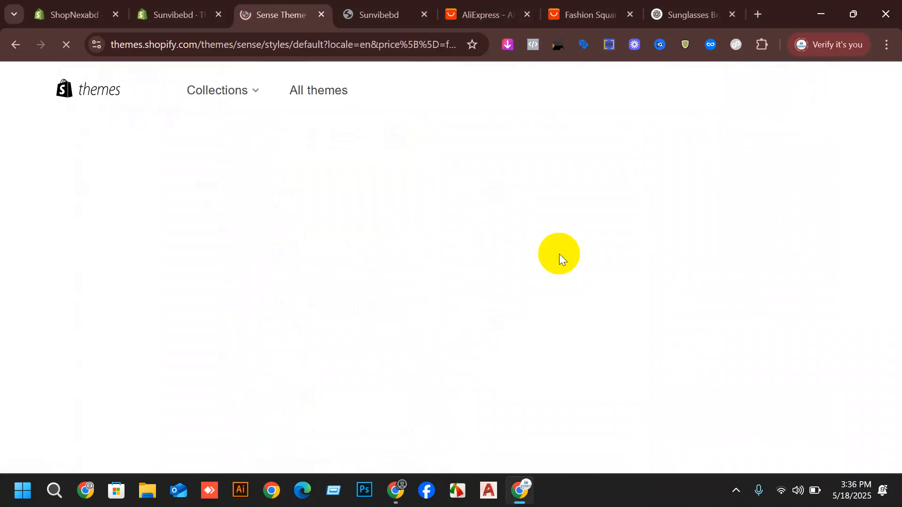
{"action": "scroll", "coordinate": [722, 226], "scroll_direction": "down", "scroll_amount": 4}
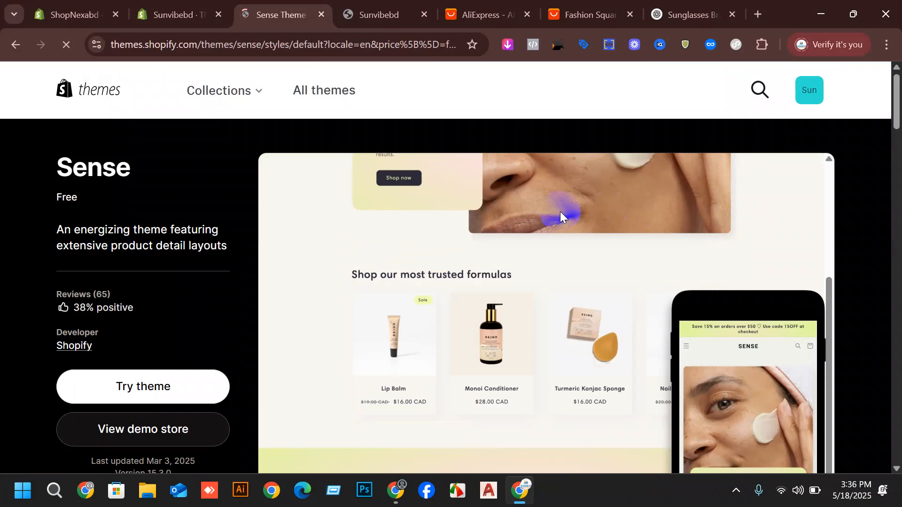
{"action": "scroll", "coordinate": [560, 211], "scroll_direction": "down", "scroll_amount": 2}
{"action": "scroll", "coordinate": [612, 303], "scroll_direction": "up", "scroll_amount": 6}
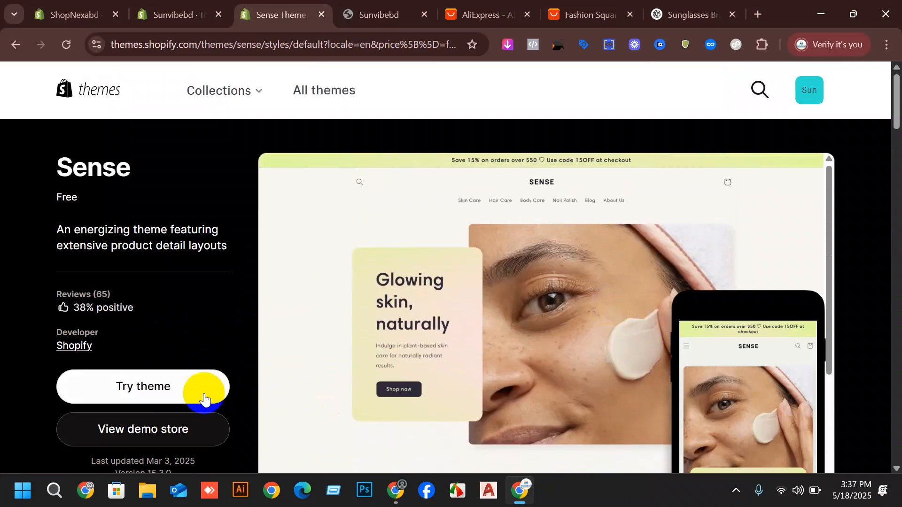
{"action": "left_click", "coordinate": [159, 387]}
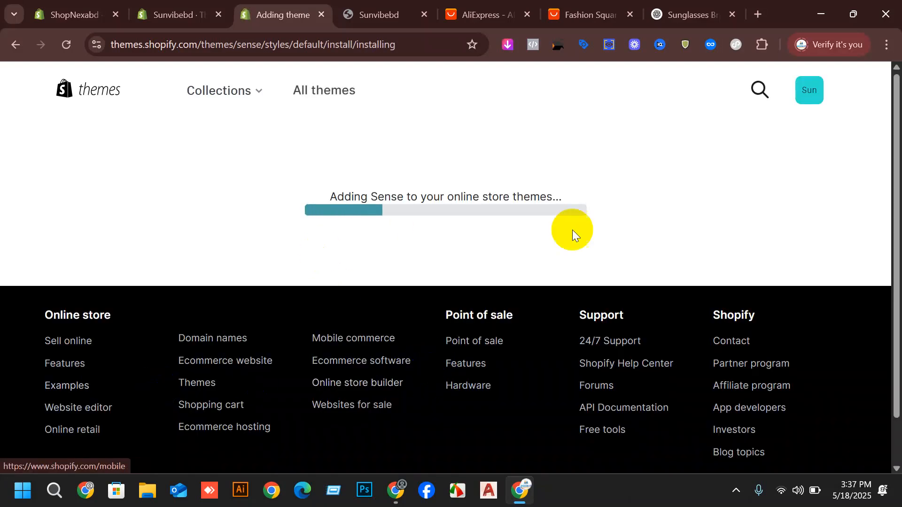
{"action": "mouse_move", "coordinate": [201, 5]}
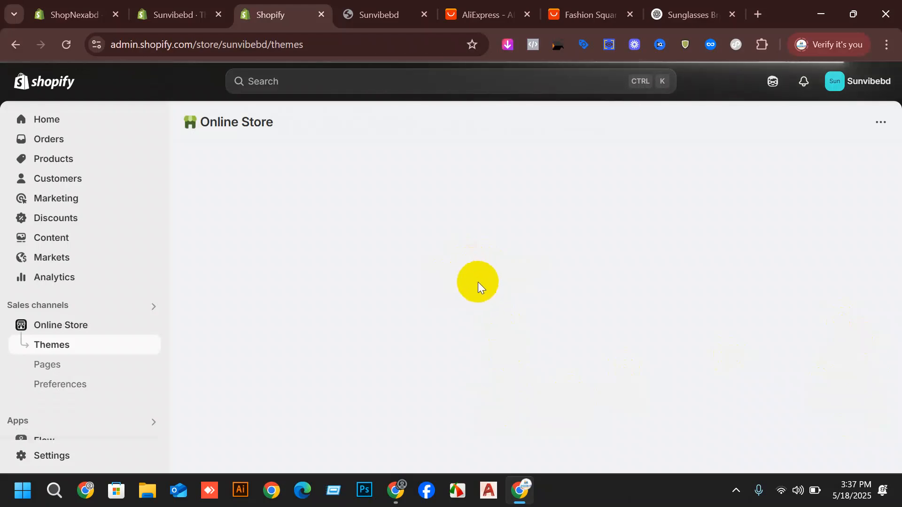
Examine the current theme, the theme library entry for Sense, and the popular free themes in the store's theme settings
{"action": "scroll", "coordinate": [643, 269], "scroll_direction": "down", "scroll_amount": 7}
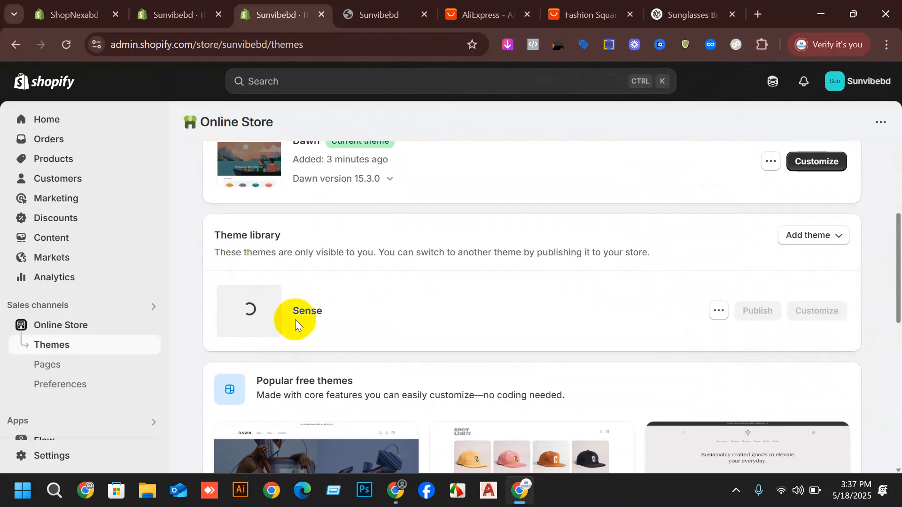
{"action": "scroll", "coordinate": [373, 336], "scroll_direction": "up", "scroll_amount": 3}
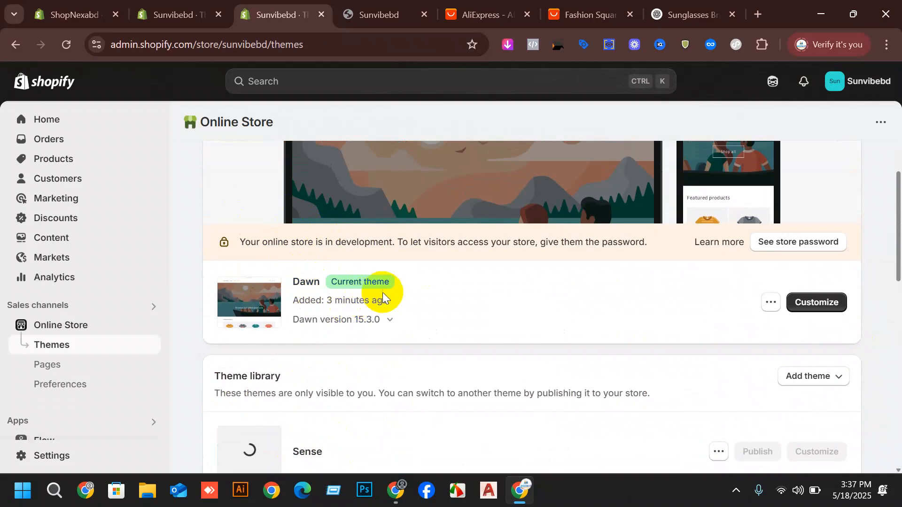
{"action": "scroll", "coordinate": [397, 292], "scroll_direction": "down", "scroll_amount": 3}
{"action": "scroll", "coordinate": [399, 269], "scroll_direction": "up", "scroll_amount": 2}
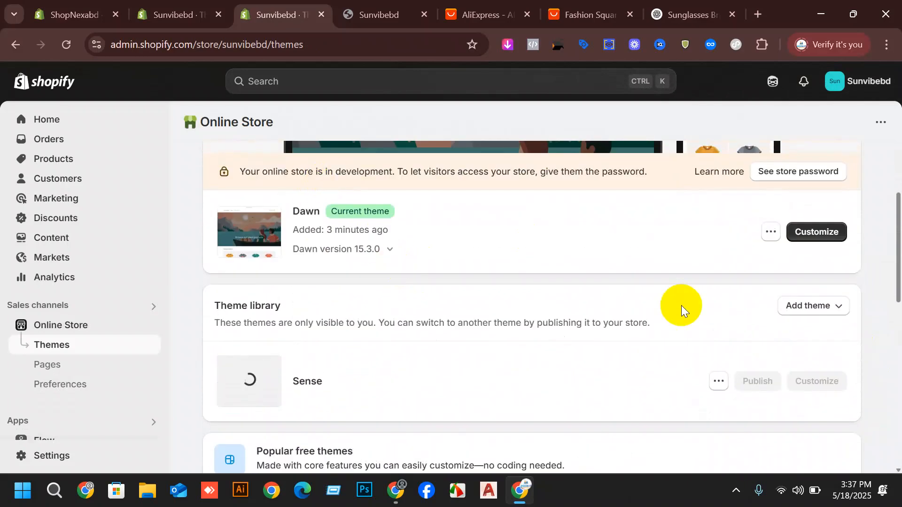
{"action": "scroll", "coordinate": [316, 306], "scroll_direction": "down", "scroll_amount": 5}
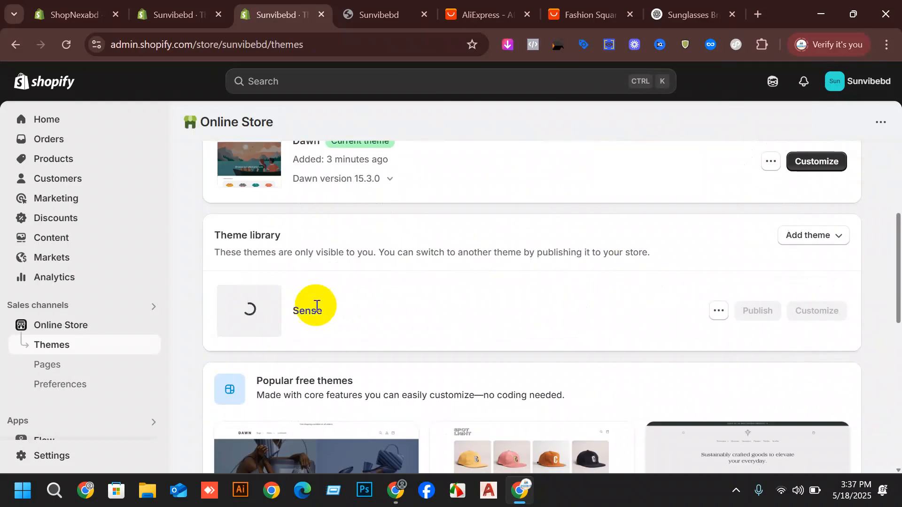
{"action": "scroll", "coordinate": [524, 294], "scroll_direction": "up", "scroll_amount": 4}
{"action": "scroll", "coordinate": [749, 292], "scroll_direction": "down", "scroll_amount": 3}
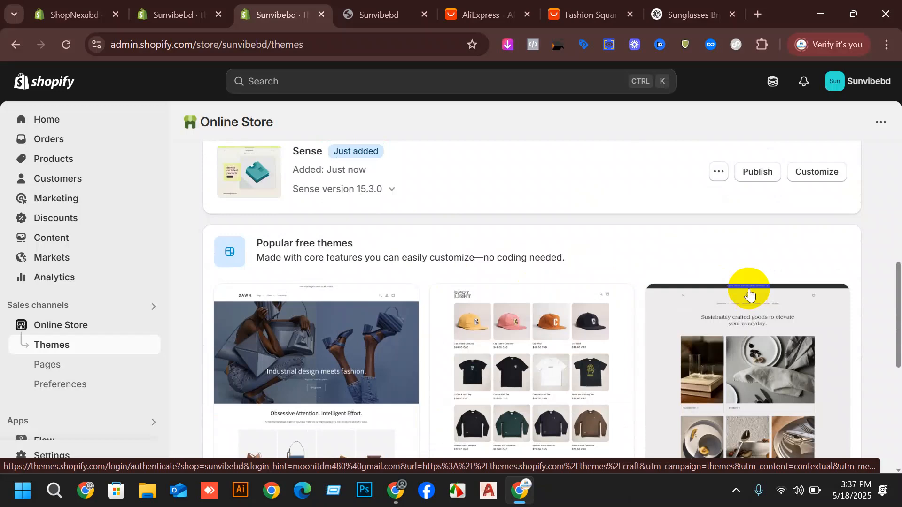
{"action": "scroll", "coordinate": [502, 337], "scroll_direction": "down", "scroll_amount": 6}
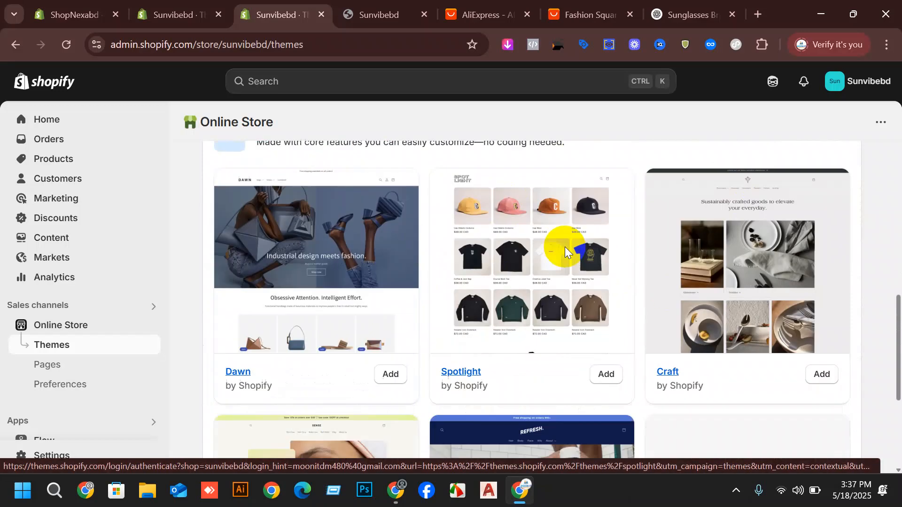
{"action": "scroll", "coordinate": [578, 263], "scroll_direction": "down", "scroll_amount": 1}
Review the options for adding a theme and compare the current Dawn theme with the Sense entry in the theme library
{"action": "scroll", "coordinate": [593, 298], "scroll_direction": "up", "scroll_amount": 9}
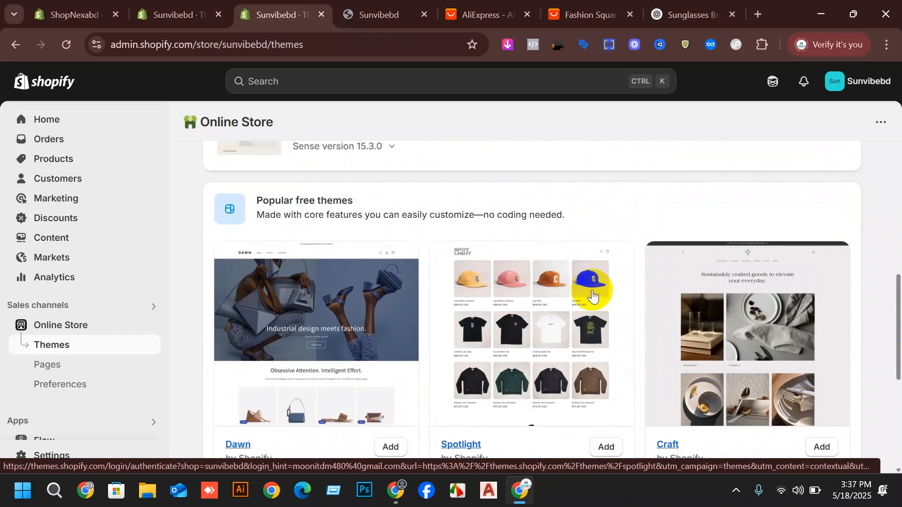
{"action": "scroll", "coordinate": [421, 320], "scroll_direction": "up", "scroll_amount": 5}
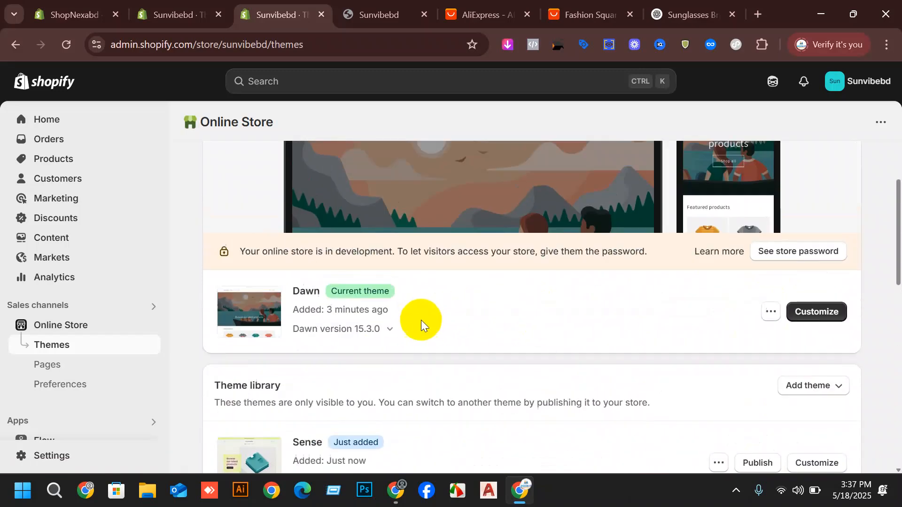
{"action": "scroll", "coordinate": [695, 300], "scroll_direction": "down", "scroll_amount": 2}
{"action": "left_click", "coordinate": [829, 314]}
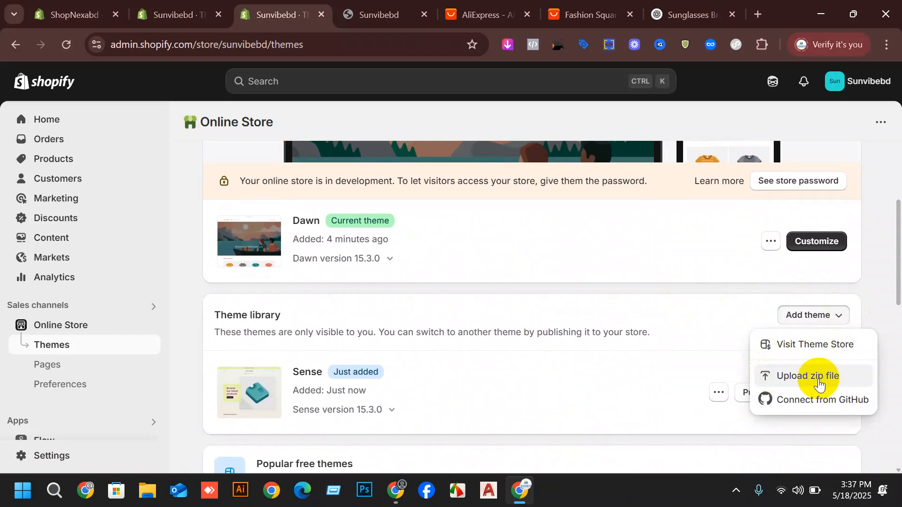
{"action": "left_click", "coordinate": [485, 268]}
{"action": "scroll", "coordinate": [485, 268], "scroll_direction": "down", "scroll_amount": 1}
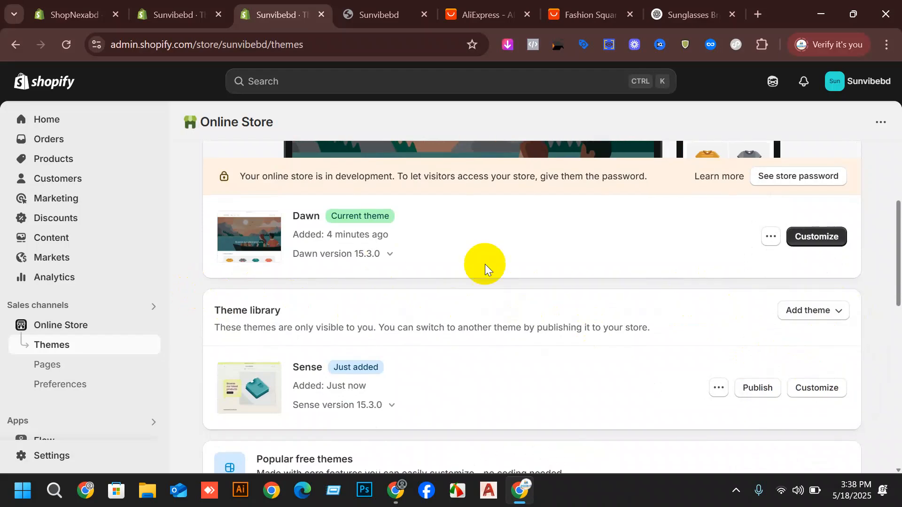
{"action": "scroll", "coordinate": [540, 275], "scroll_direction": "down", "scroll_amount": 4}
{"action": "scroll", "coordinate": [425, 268], "scroll_direction": "up", "scroll_amount": 5}
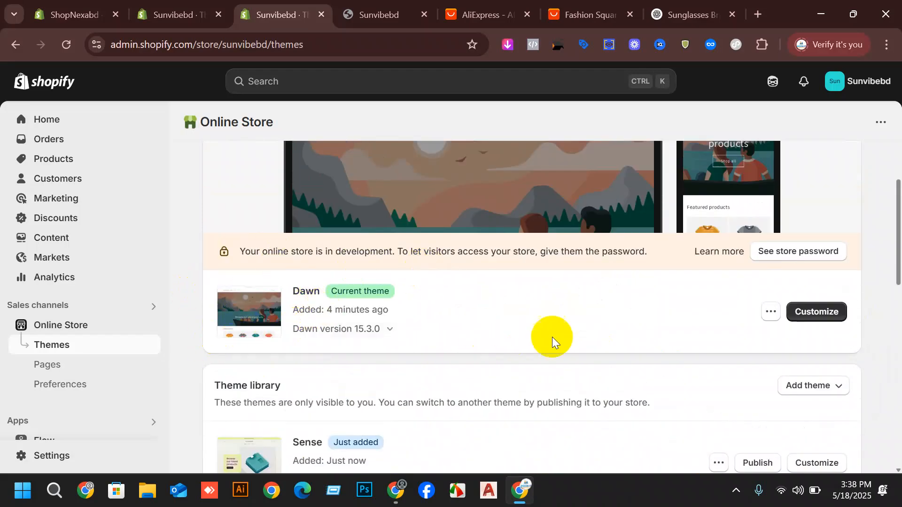
{"action": "scroll", "coordinate": [545, 329], "scroll_direction": "down", "scroll_amount": 3}
{"action": "scroll", "coordinate": [368, 252], "scroll_direction": "down", "scroll_amount": 2}
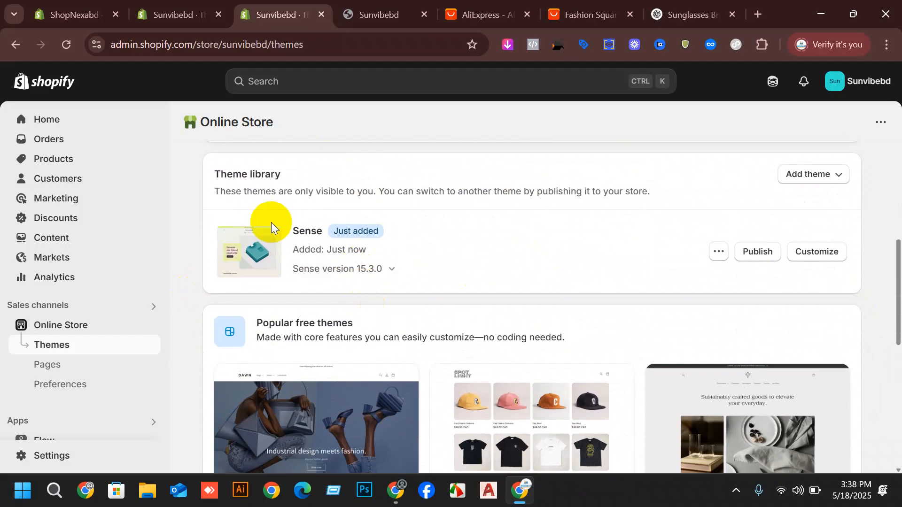
{"action": "left_click_drag", "start_coordinate": [382, 234], "coordinate": [331, 227]}
{"action": "scroll", "coordinate": [371, 235], "scroll_direction": "up", "scroll_amount": 5}
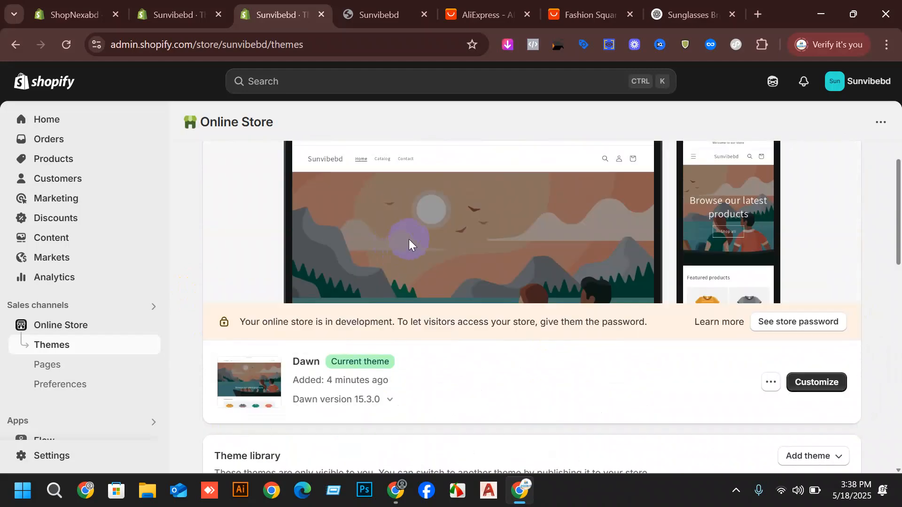
Publish the Sense theme from the theme library to replace Dawn as the Sunvibebd store's current theme
{"action": "scroll", "coordinate": [329, 240], "scroll_direction": "down", "scroll_amount": 6}
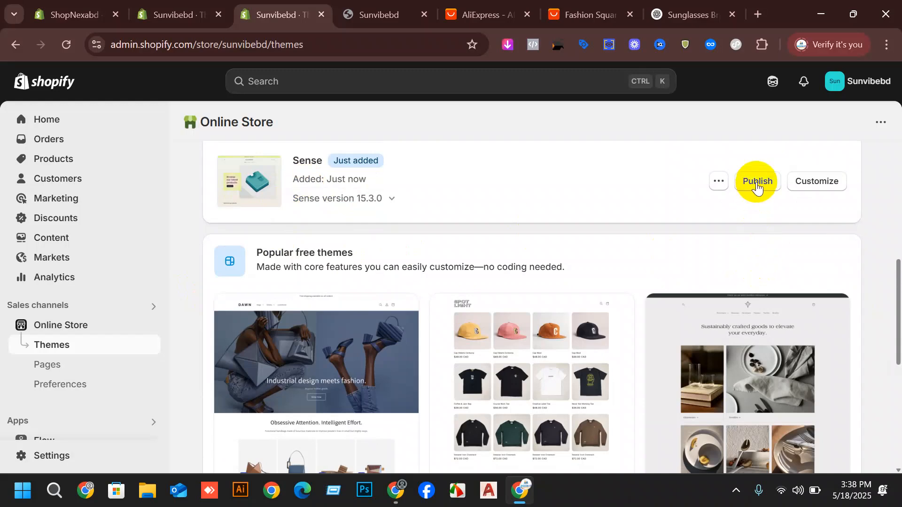
{"action": "left_click", "coordinate": [758, 184]}
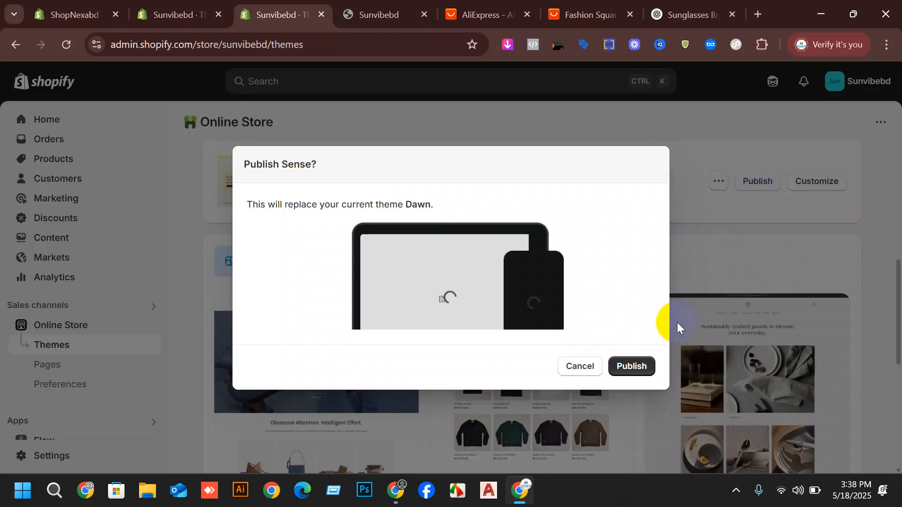
{"action": "left_click", "coordinate": [635, 367]}
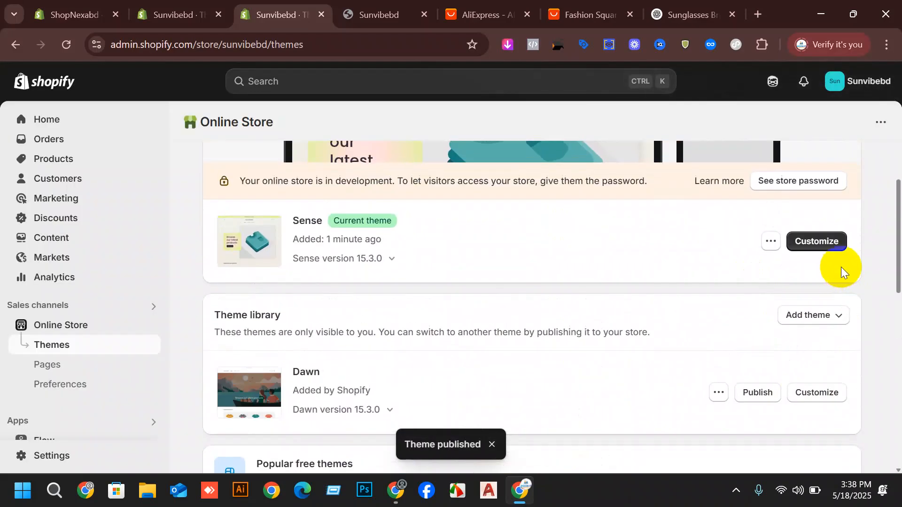
Open the Sense theme for customization and look over its home page preview from the header to the footer
{"action": "left_click", "coordinate": [818, 242]}
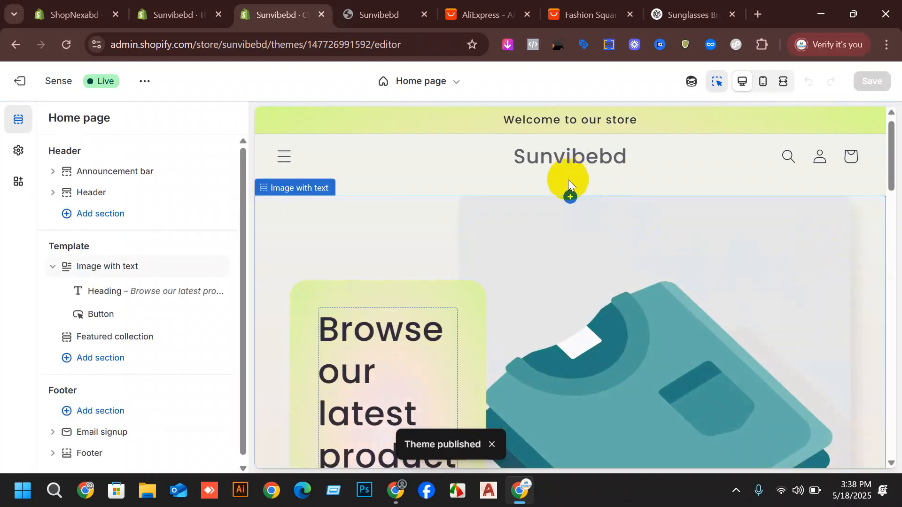
{"action": "scroll", "coordinate": [726, 238], "scroll_direction": "down", "scroll_amount": 3}
{"action": "scroll", "coordinate": [734, 245], "scroll_direction": "up", "scroll_amount": 3}
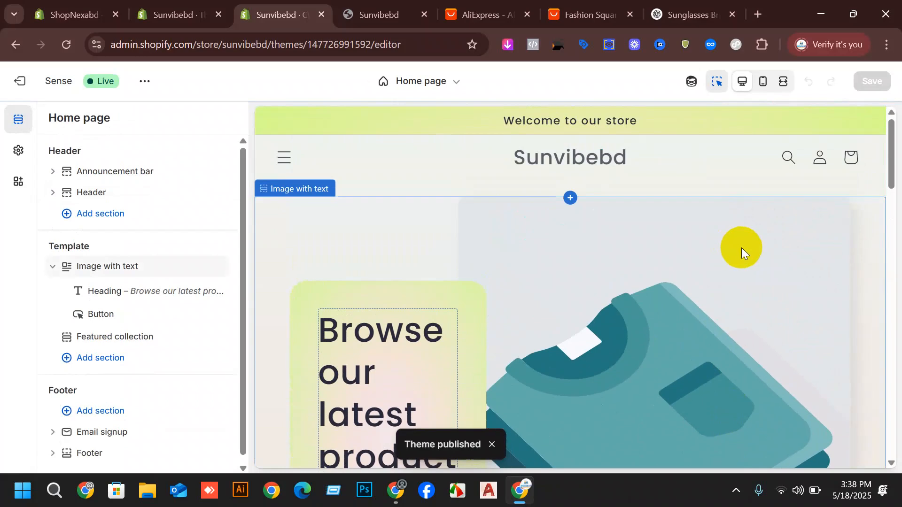
{"action": "scroll", "coordinate": [554, 254], "scroll_direction": "down", "scroll_amount": 10}
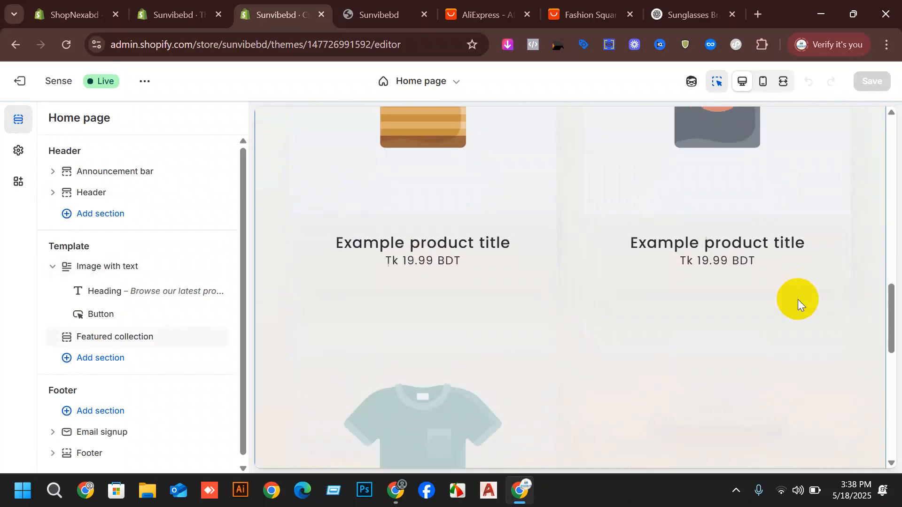
{"action": "scroll", "coordinate": [794, 314], "scroll_direction": "down", "scroll_amount": 5}
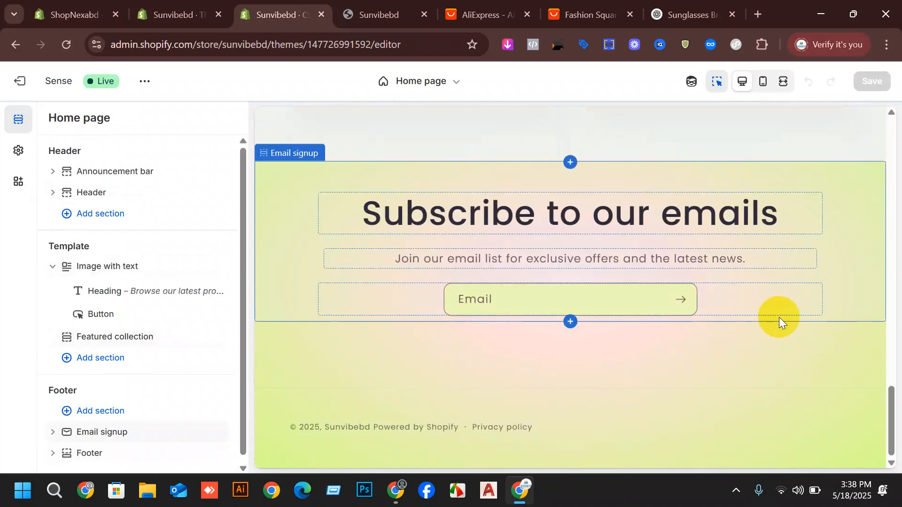
{"action": "scroll", "coordinate": [559, 198], "scroll_direction": "up", "scroll_amount": 8}
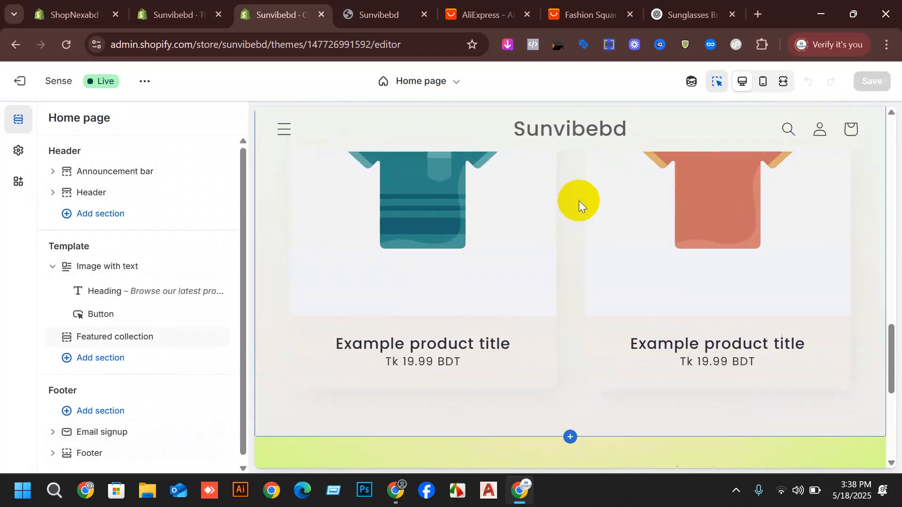
{"action": "scroll", "coordinate": [658, 296], "scroll_direction": "up", "scroll_amount": 5}
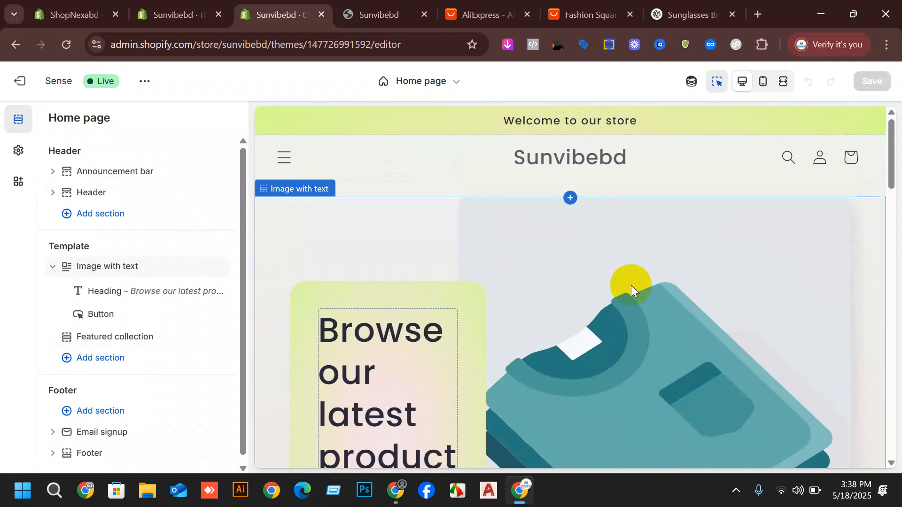
In the ShopNexabd store, select the whole product list and export all products as CSV for Excel, Numbers, or other spreadsheet programs
{"action": "left_click", "coordinate": [84, 12]}
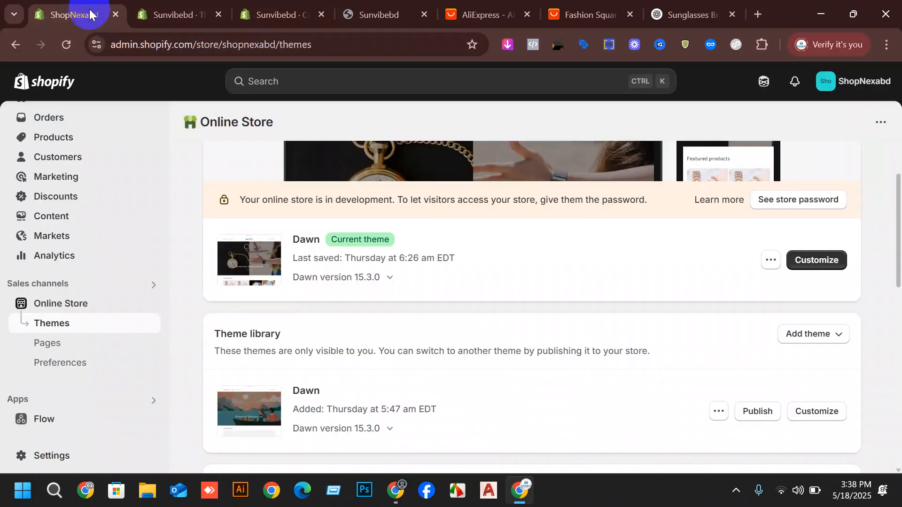
{"action": "scroll", "coordinate": [54, 235], "scroll_direction": "up", "scroll_amount": 1}
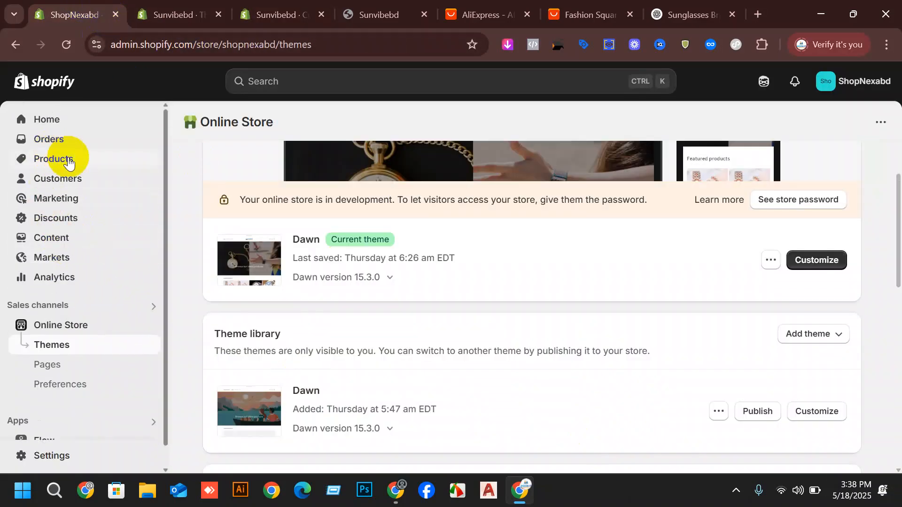
{"action": "left_click", "coordinate": [72, 165]}
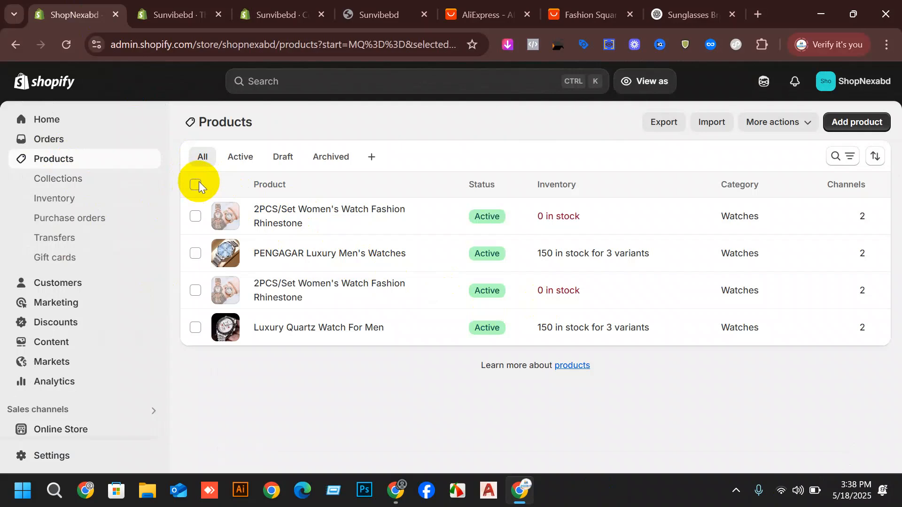
{"action": "left_click", "coordinate": [195, 184]}
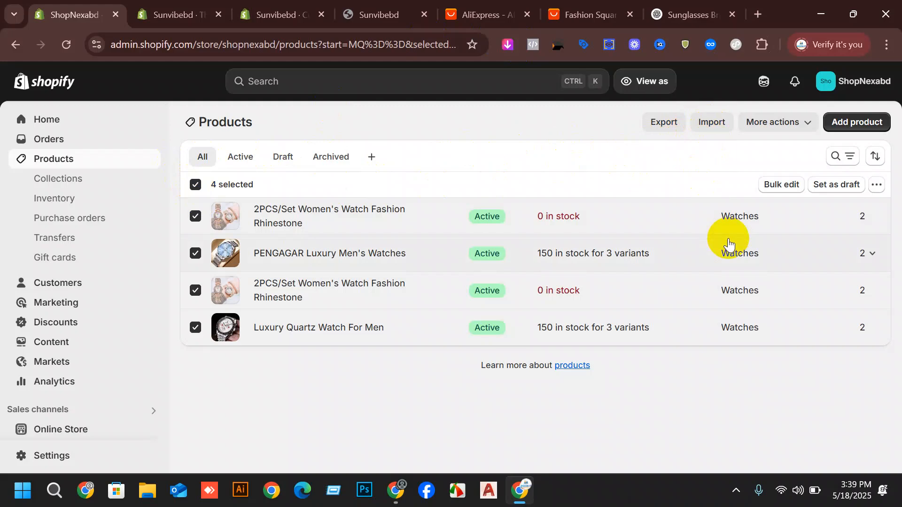
{"action": "left_click", "coordinate": [664, 123]}
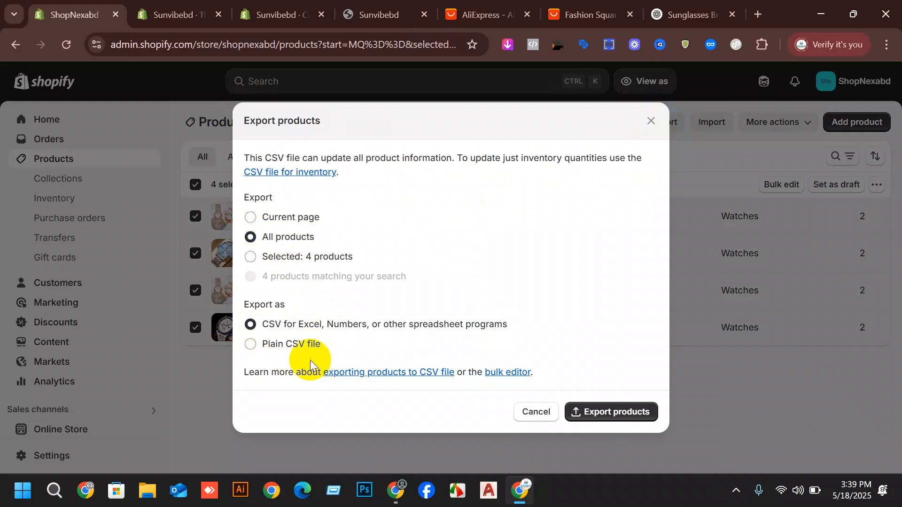
{"action": "left_click", "coordinate": [623, 413]}
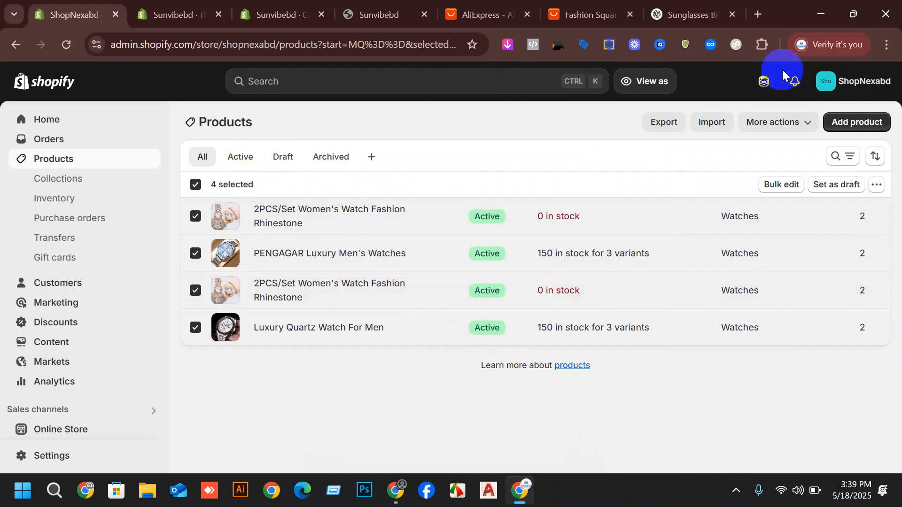
Open Gmail in a new browser tab and download the products CSV from ShopNexabd's "Export of your products" email
{"action": "left_click", "coordinate": [758, 14]}
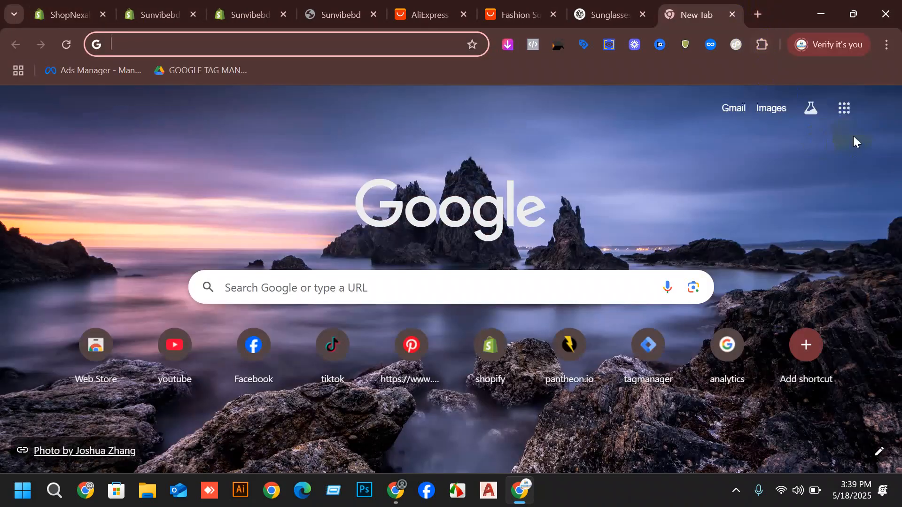
{"action": "left_click", "coordinate": [876, 112]}
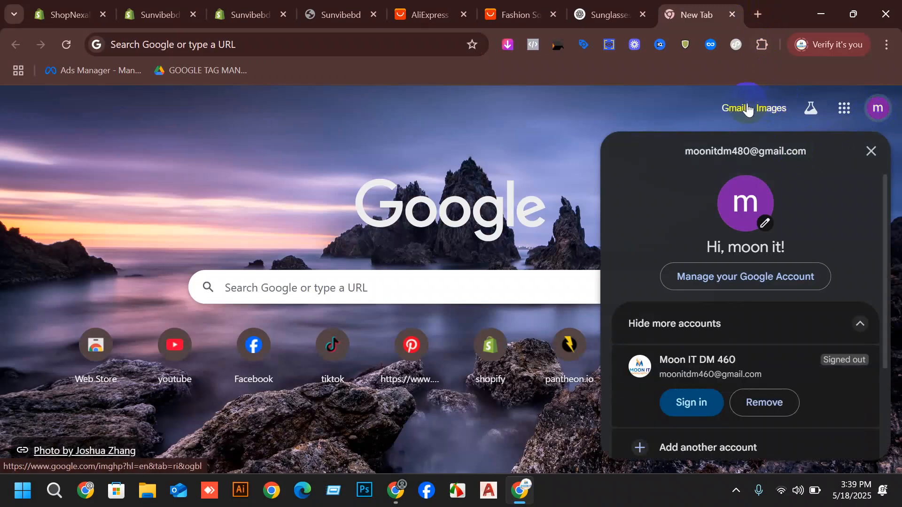
{"action": "left_click", "coordinate": [743, 107]}
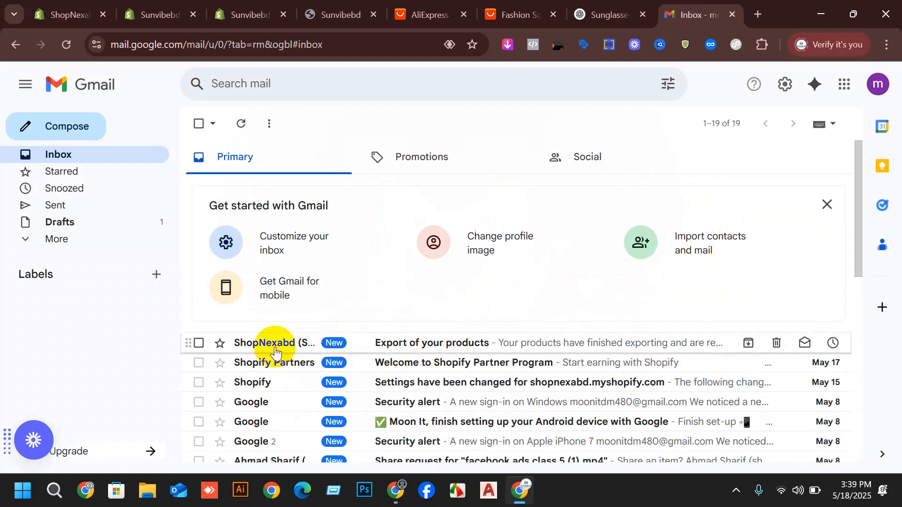
{"action": "left_click", "coordinate": [390, 343]}
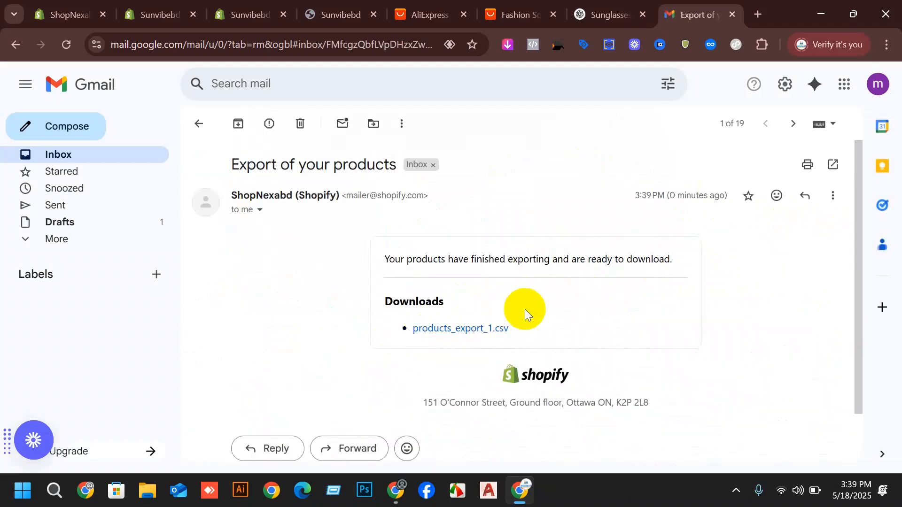
{"action": "left_click", "coordinate": [444, 328]}
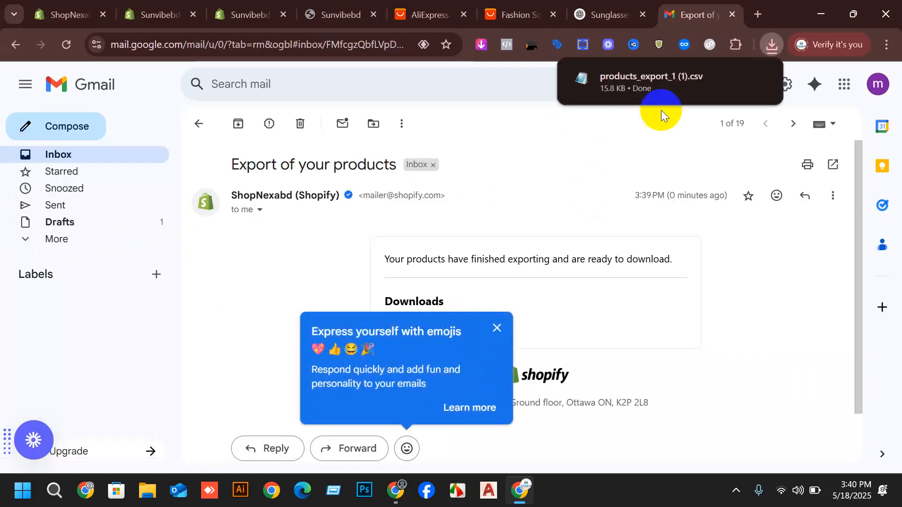
{"action": "left_click", "coordinate": [638, 76]}
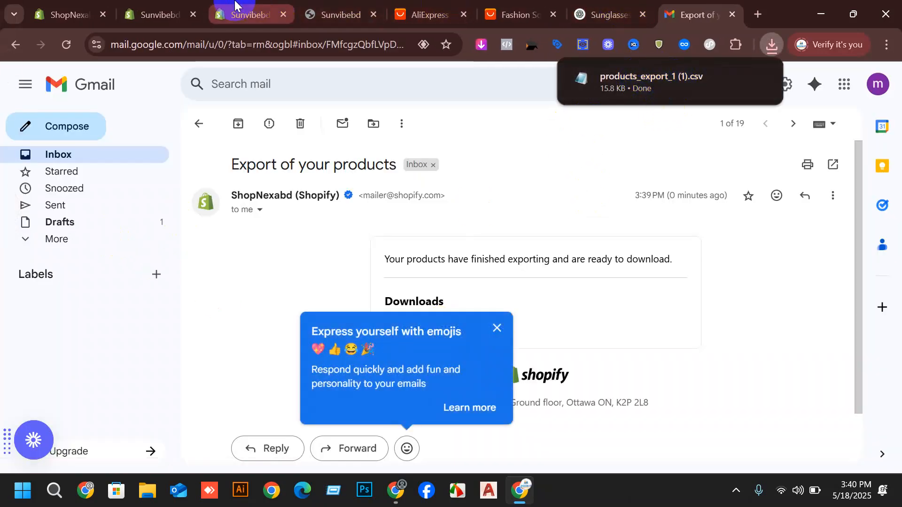
Go to the Sunvibebd store's products and start a product import by CSV
{"action": "left_click", "coordinate": [257, 4]}
{"action": "left_click", "coordinate": [145, 7]}
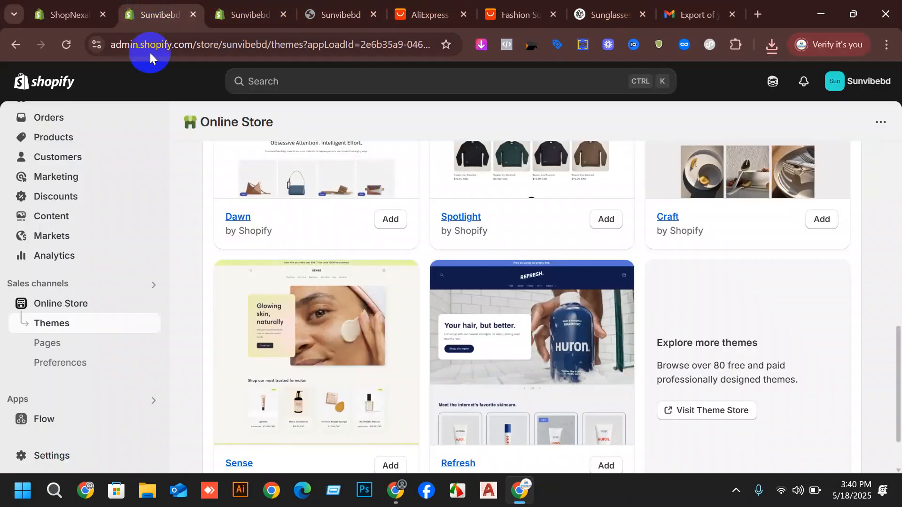
{"action": "left_click", "coordinate": [52, 141]}
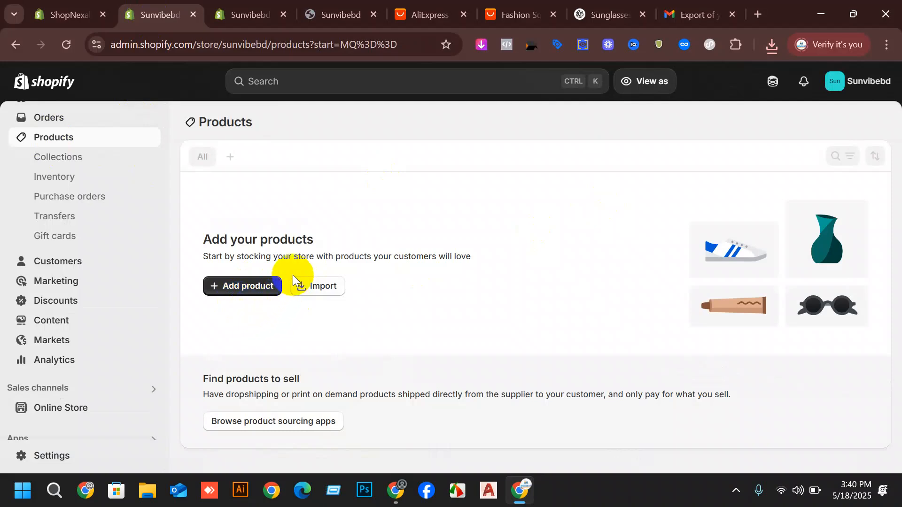
{"action": "left_click", "coordinate": [322, 291]}
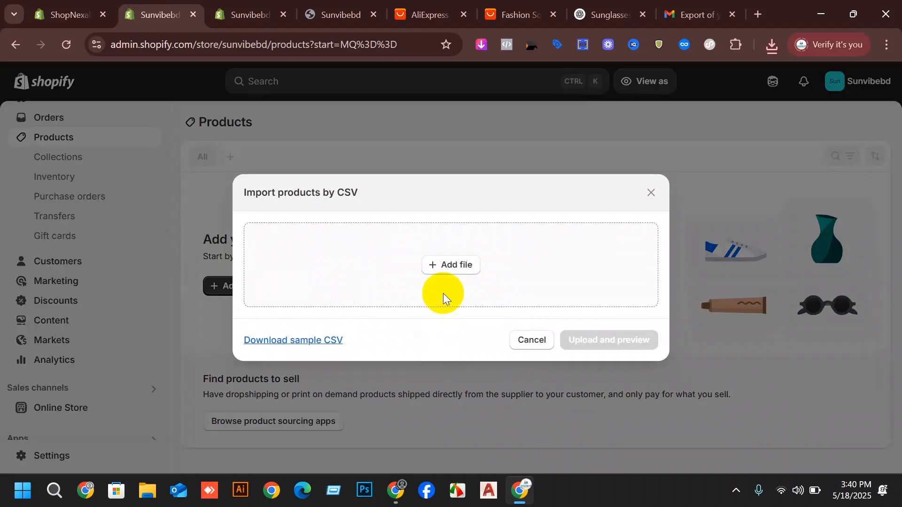
Show all file types and add products_export_1 (1).csv from the Downloads folder as the import file
{"action": "left_click", "coordinate": [453, 266]}
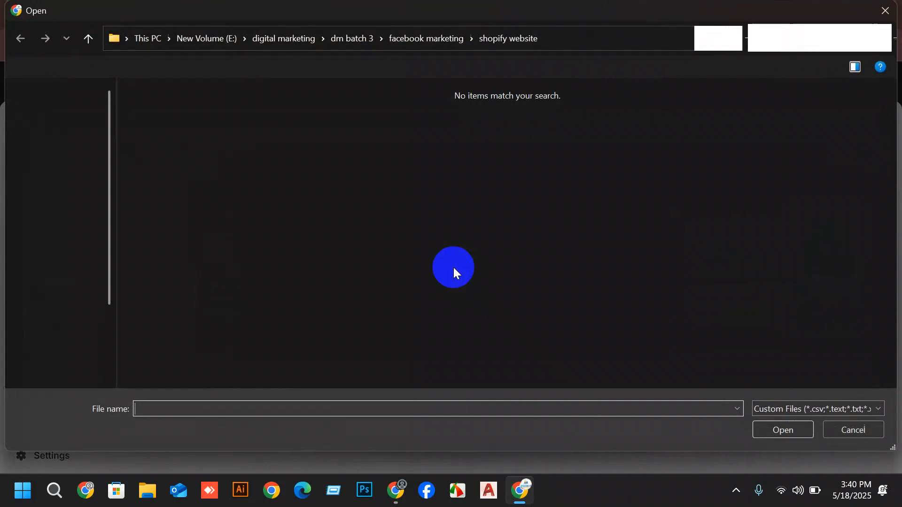
{"action": "left_click", "coordinate": [791, 410]}
{"action": "left_click", "coordinate": [781, 432]}
{"action": "scroll", "coordinate": [80, 150], "scroll_direction": "up", "scroll_amount": 2}
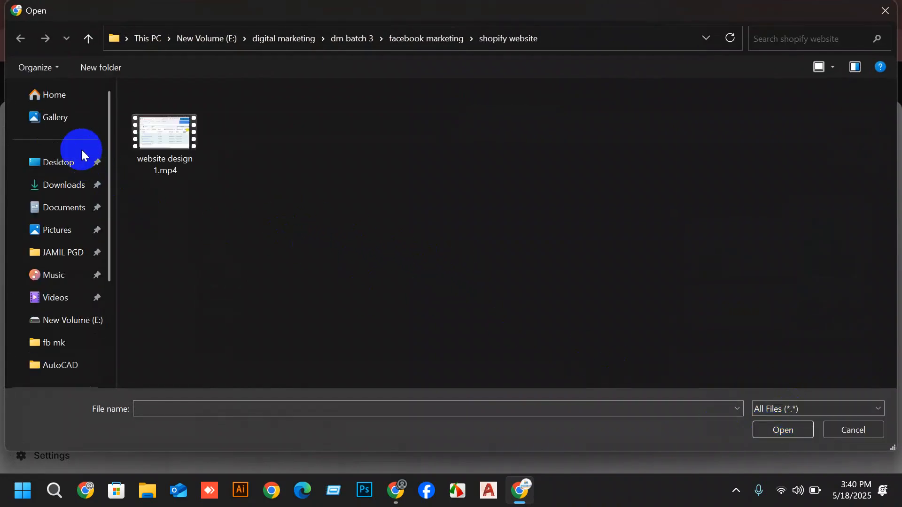
{"action": "left_click", "coordinate": [71, 185]}
{"action": "left_click", "coordinate": [169, 196]}
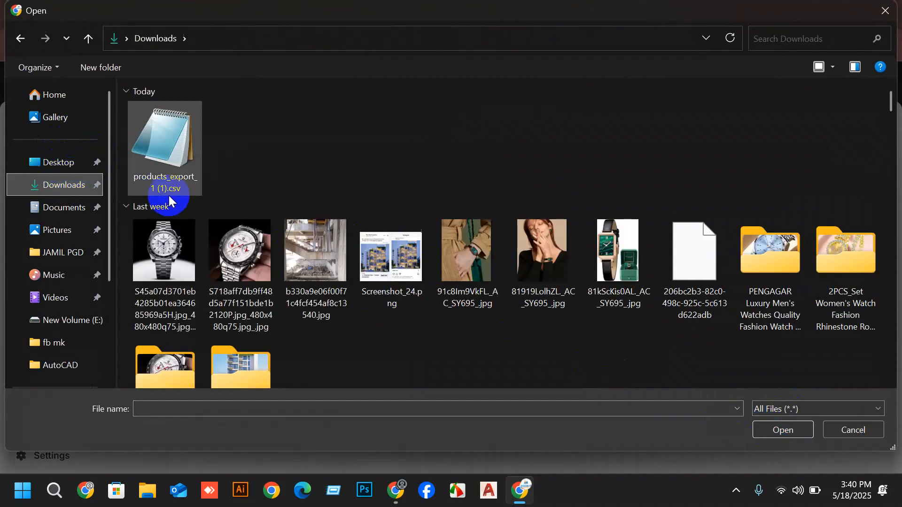
{"action": "double_click", "coordinate": [169, 146]}
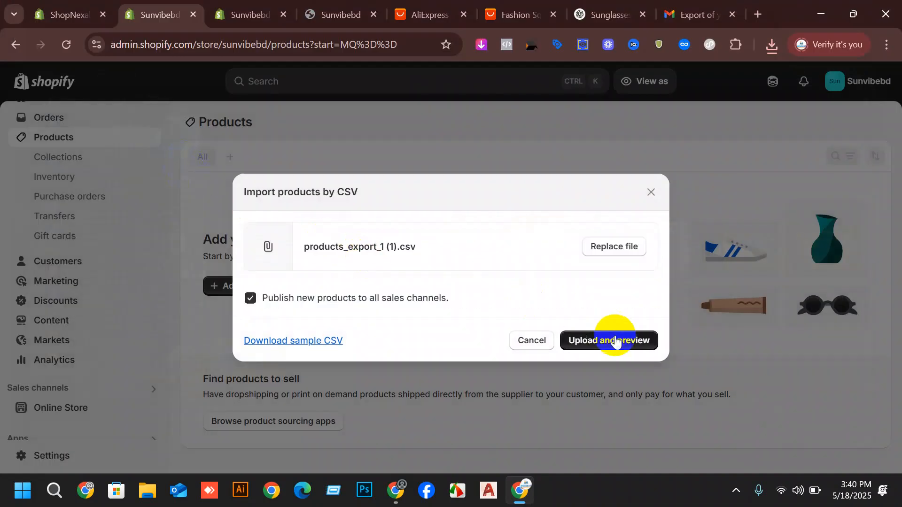
Upload and preview the product CSV, import its products into Sunvibebd, and reload the product list to compare with ShopNexabd's
{"action": "left_click", "coordinate": [604, 345]}
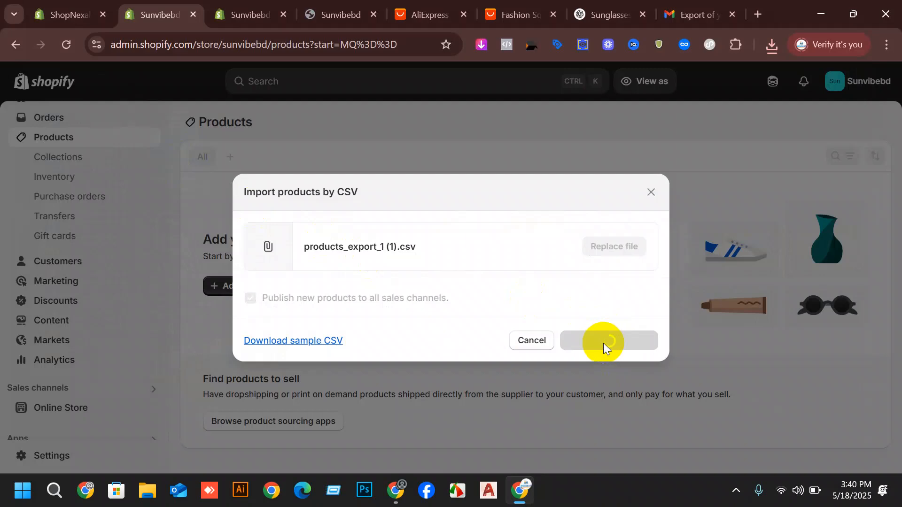
{"action": "scroll", "coordinate": [604, 343], "scroll_direction": "down", "scroll_amount": 3}
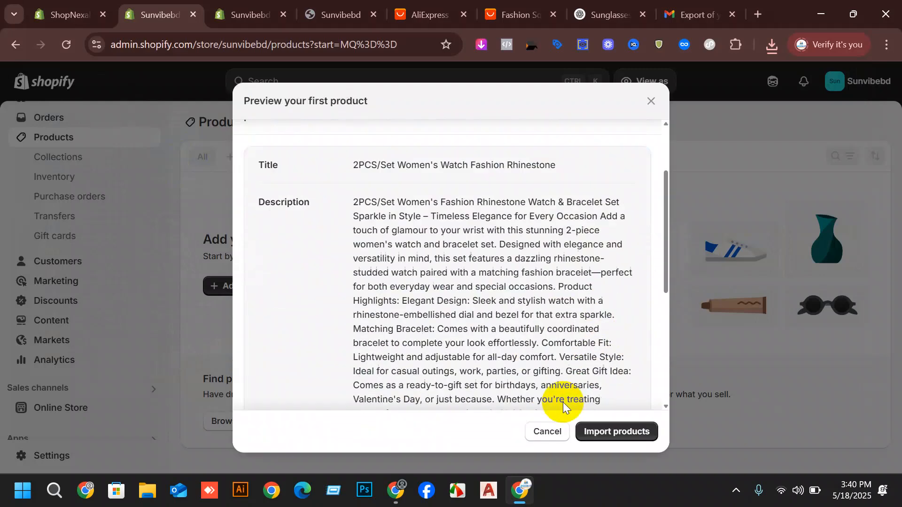
{"action": "left_click", "coordinate": [593, 429]}
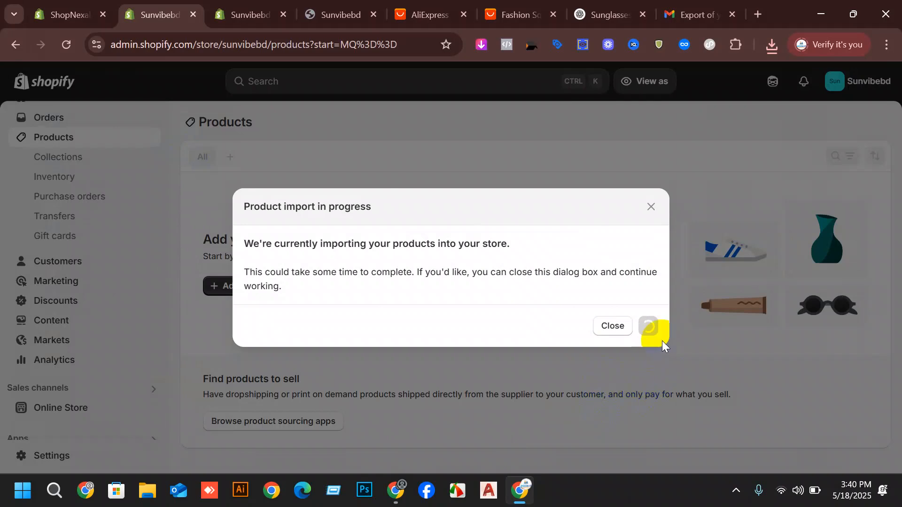
{"action": "left_click", "coordinate": [870, 464]}
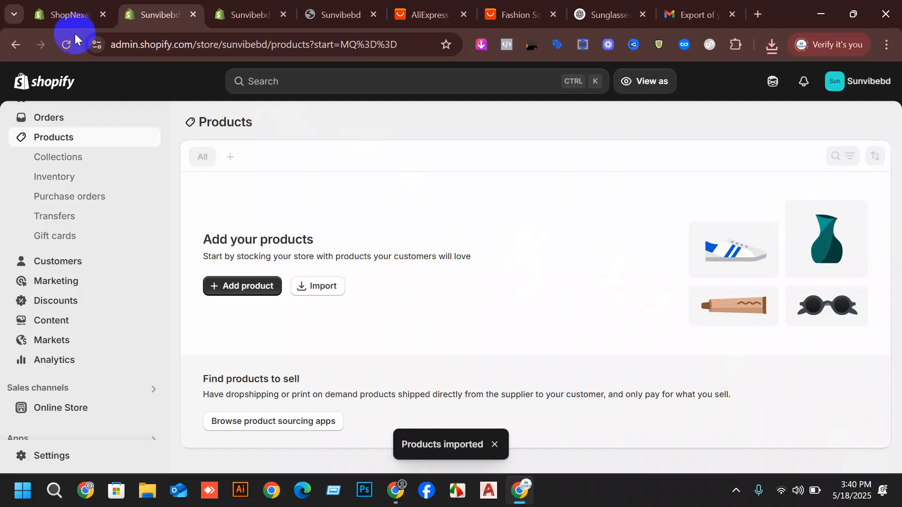
{"action": "left_click", "coordinate": [66, 45]}
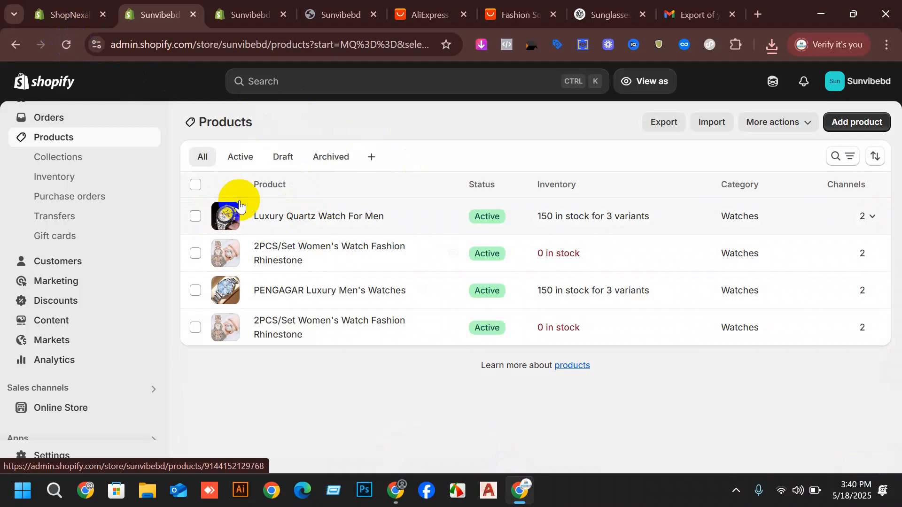
{"action": "left_click", "coordinate": [94, 12]}
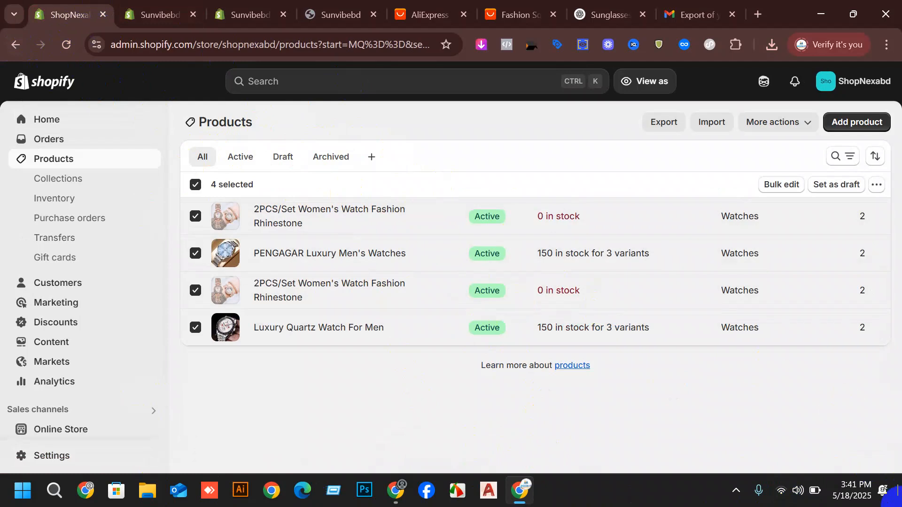
Reload the Sunvibebd theme editor and examine the imported products in the home page's featured collection
{"action": "left_click", "coordinate": [252, 11]}
{"action": "left_click", "coordinate": [66, 44]}
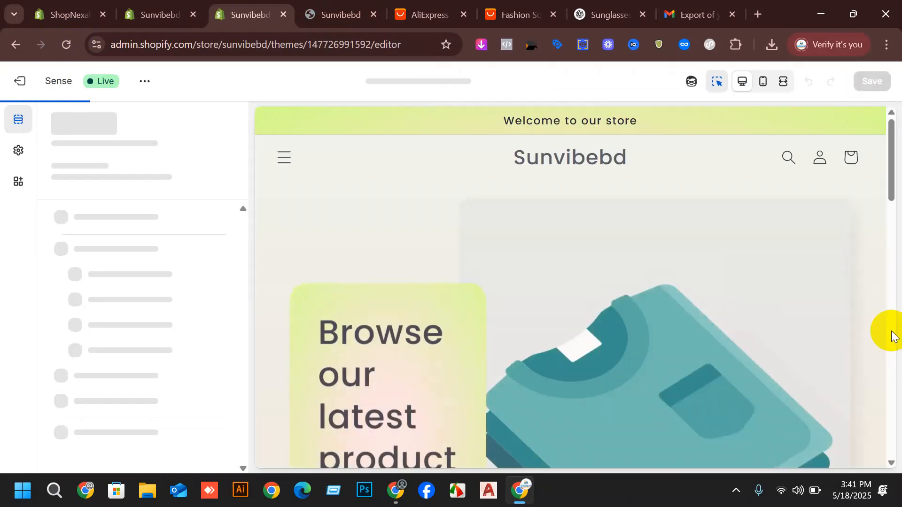
{"action": "scroll", "coordinate": [675, 250], "scroll_direction": "down", "scroll_amount": 5}
{"action": "scroll", "coordinate": [675, 250], "scroll_direction": "down", "scroll_amount": 3}
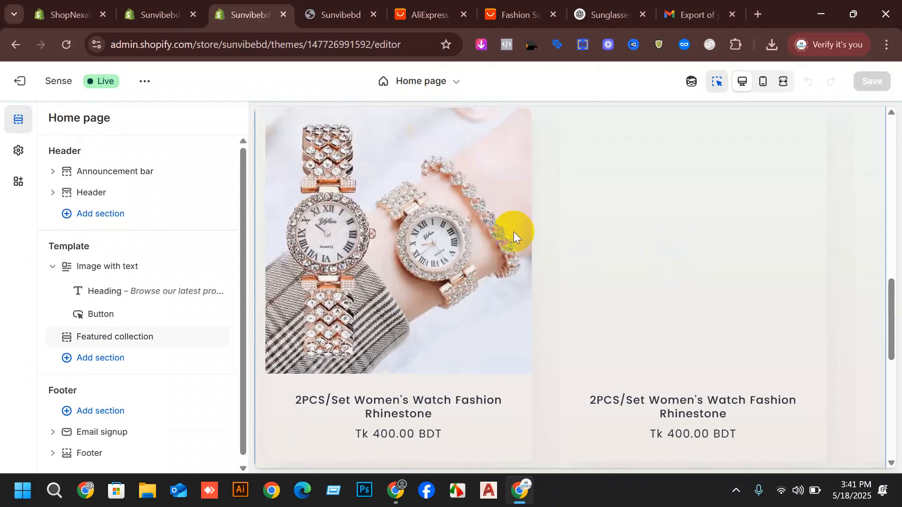
{"action": "scroll", "coordinate": [724, 269], "scroll_direction": "down", "scroll_amount": 3}
{"action": "scroll", "coordinate": [721, 267], "scroll_direction": "down", "scroll_amount": 4}
{"action": "scroll", "coordinate": [697, 261], "scroll_direction": "up", "scroll_amount": 4}
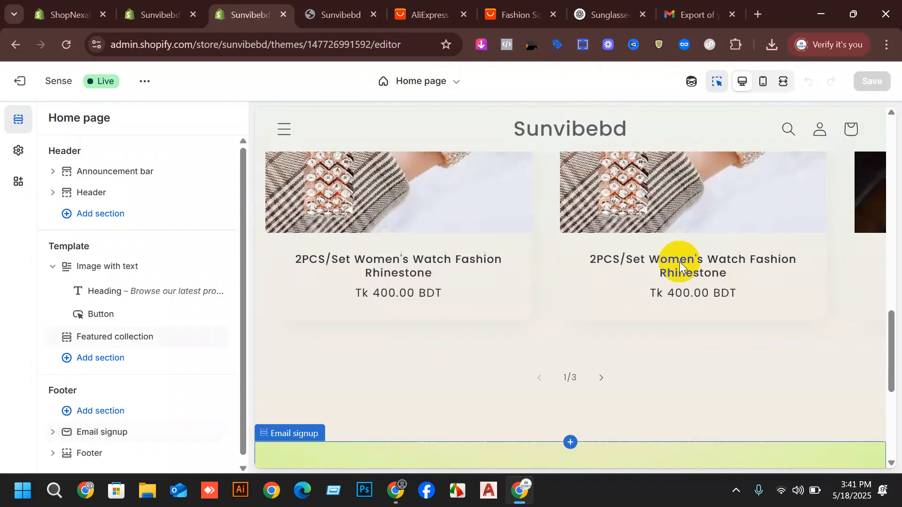
{"action": "left_click", "coordinate": [597, 382]}
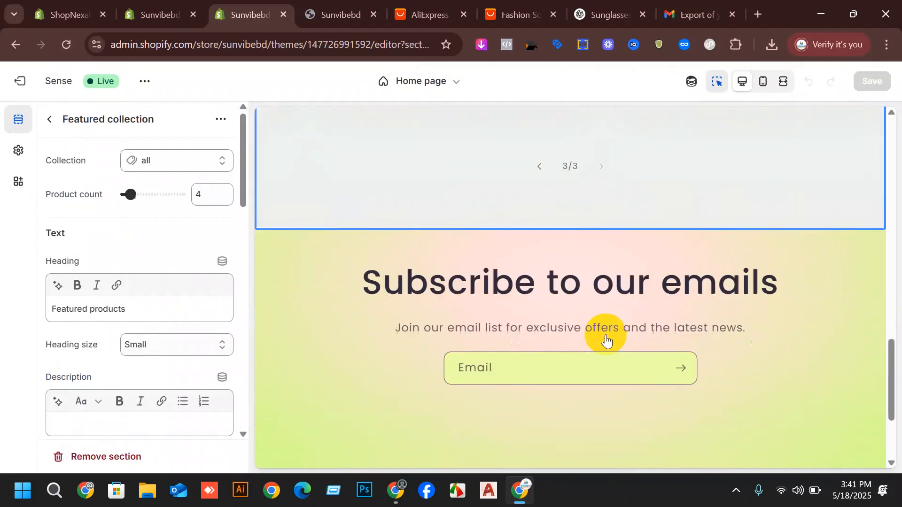
{"action": "left_click", "coordinate": [49, 119]}
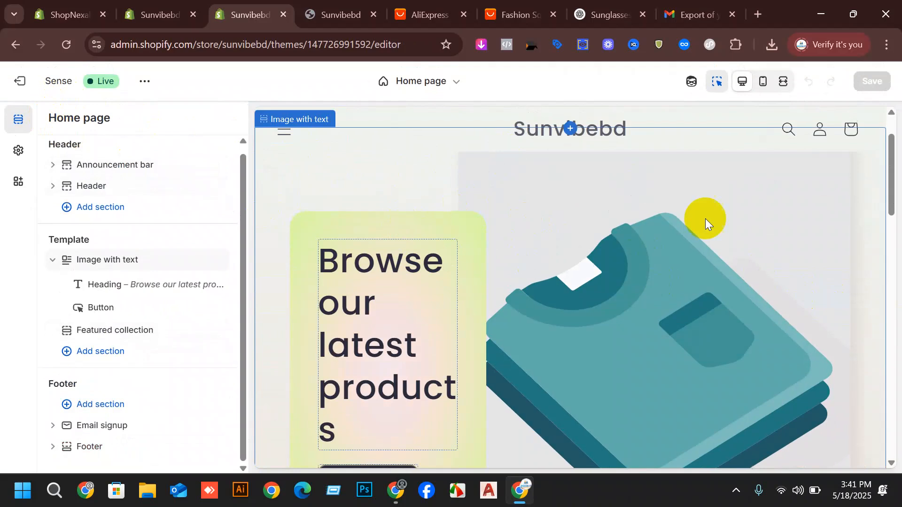
{"action": "scroll", "coordinate": [706, 218], "scroll_direction": "up", "scroll_amount": 2}
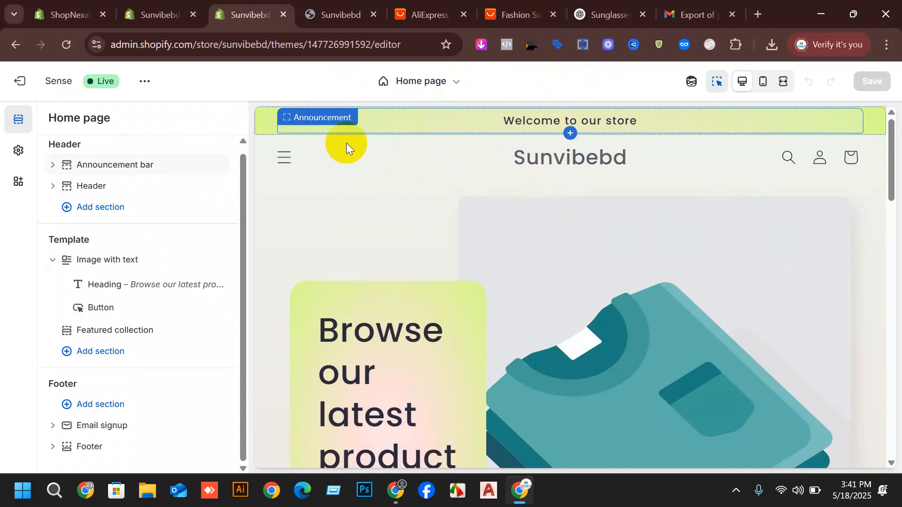
Review the announcement bar's settings and its welcome announcement text, and return to the home page sections
{"action": "left_click", "coordinate": [127, 169]}
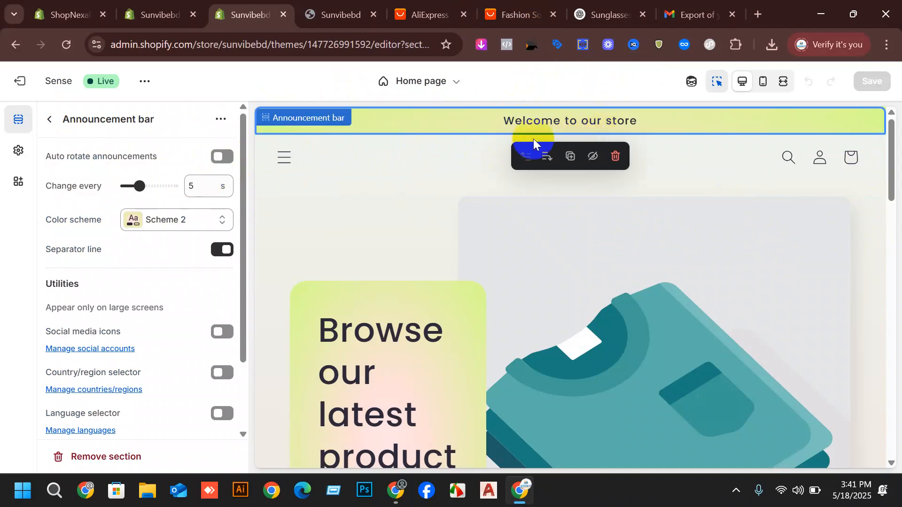
{"action": "left_click", "coordinate": [509, 121]}
{"action": "left_click_drag", "start_coordinate": [148, 185], "coordinate": [12, 185]}
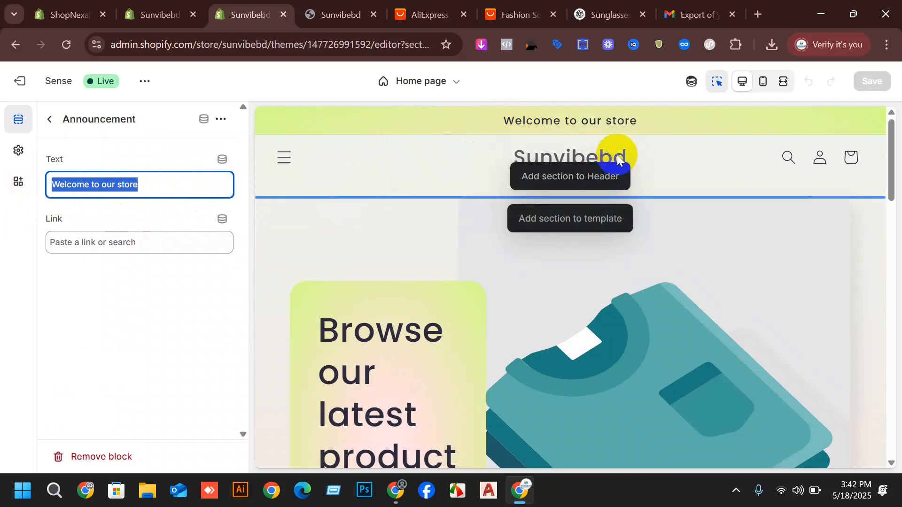
{"action": "left_click", "coordinate": [51, 120]}
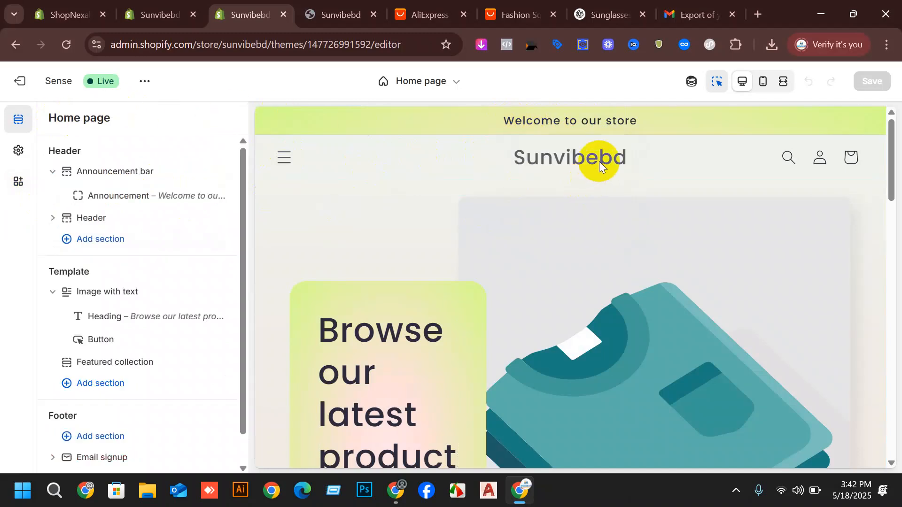
Review the header section's settings and open the logo options in the theme settings
{"action": "left_click", "coordinate": [92, 218]}
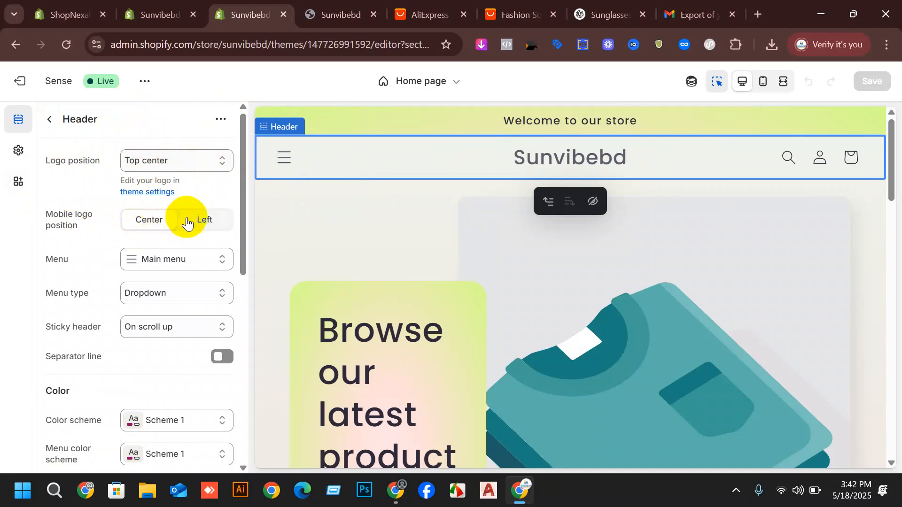
{"action": "scroll", "coordinate": [196, 221], "scroll_direction": "down", "scroll_amount": 6}
{"action": "scroll", "coordinate": [199, 227], "scroll_direction": "up", "scroll_amount": 3}
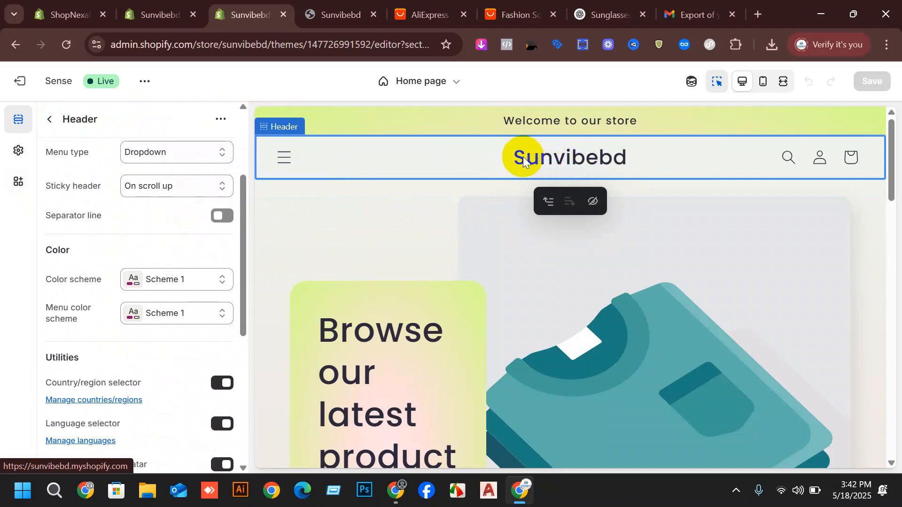
{"action": "left_click", "coordinate": [20, 155]}
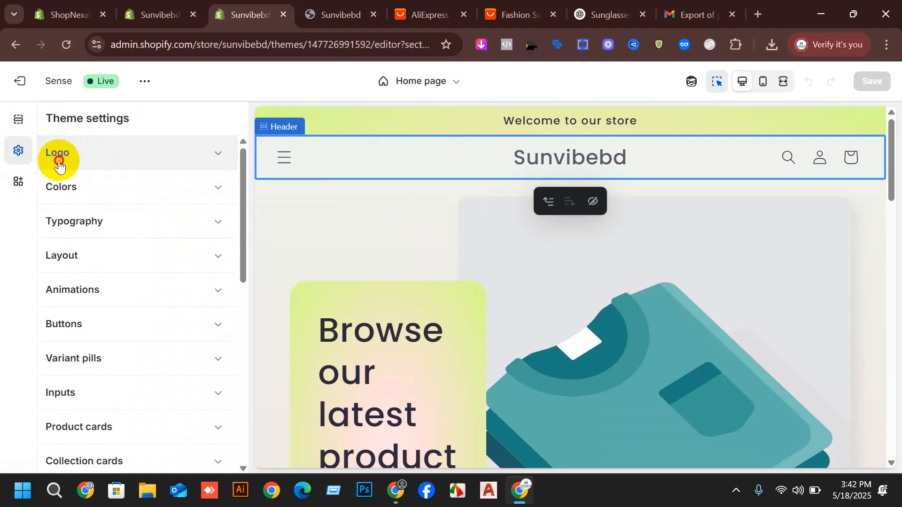
{"action": "left_click", "coordinate": [58, 163]}
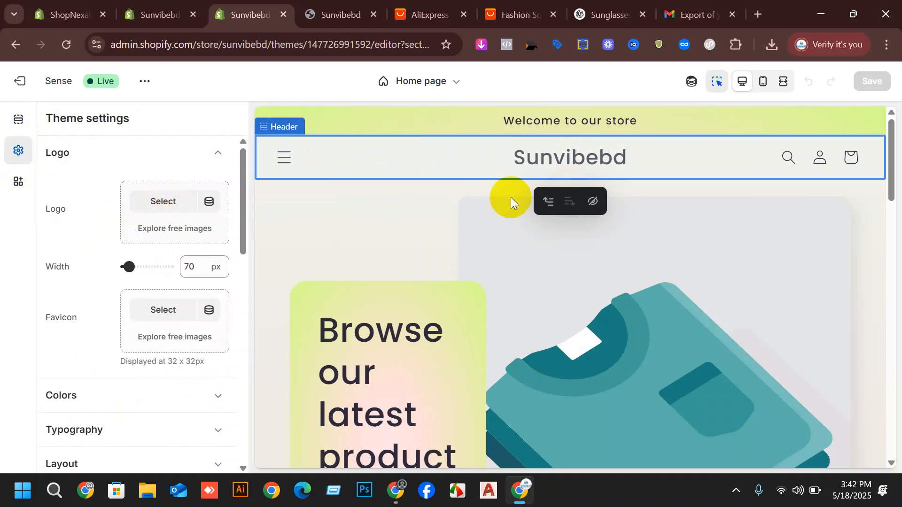
Open Canva in a new browser tab, dismiss the latest launches announcement, and open the template search
{"action": "left_click", "coordinate": [758, 14]}
{"action": "type", "text": "canva"}
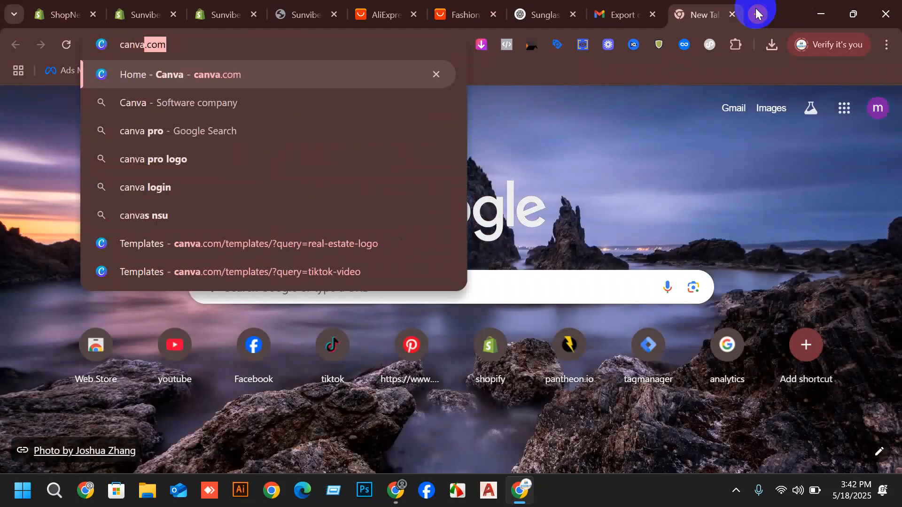
{"action": "key", "text": "Return"}
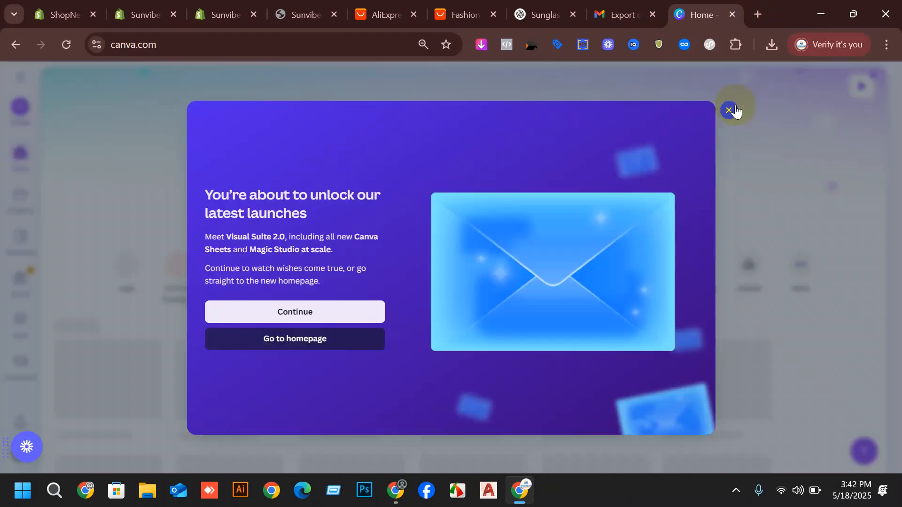
{"action": "left_click", "coordinate": [730, 109]}
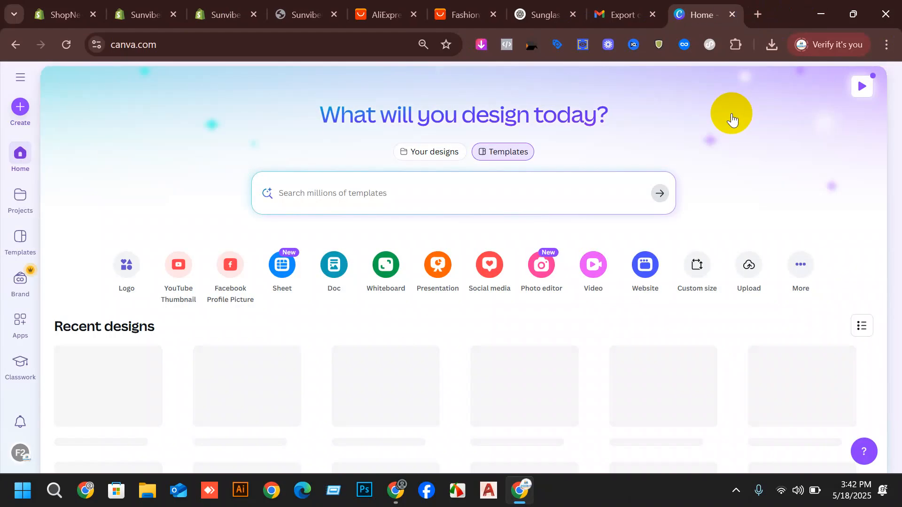
{"action": "left_click", "coordinate": [352, 190]}
{"action": "left_click", "coordinate": [28, 115]}
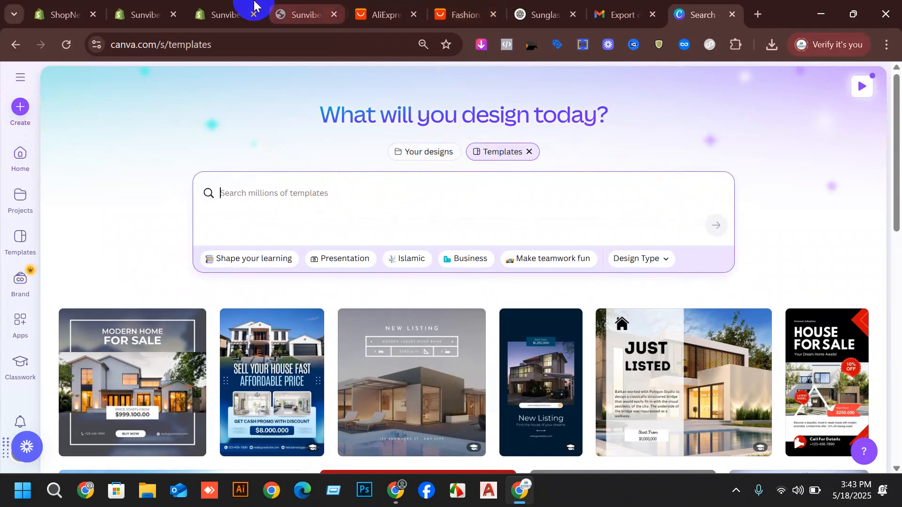
{"action": "left_click", "coordinate": [232, 7]}
{"action": "left_click", "coordinate": [227, 47]}
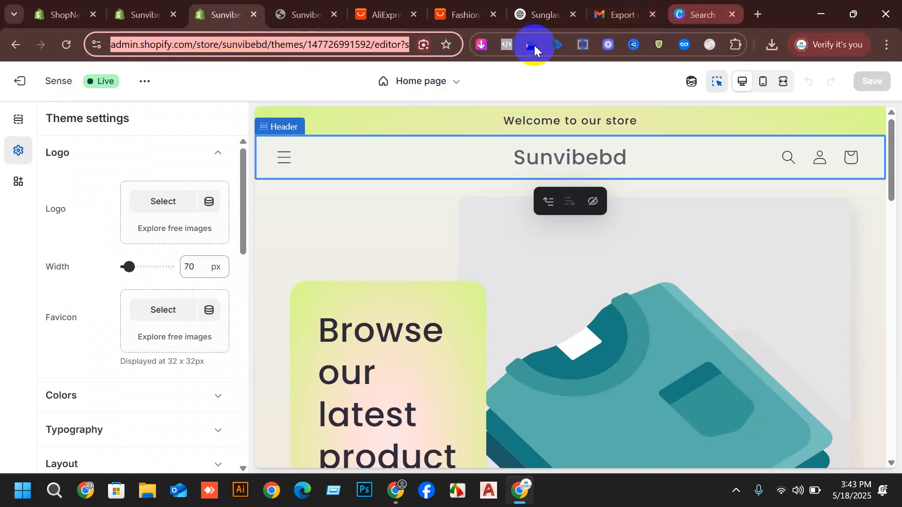
{"action": "left_click", "coordinate": [260, 49]}
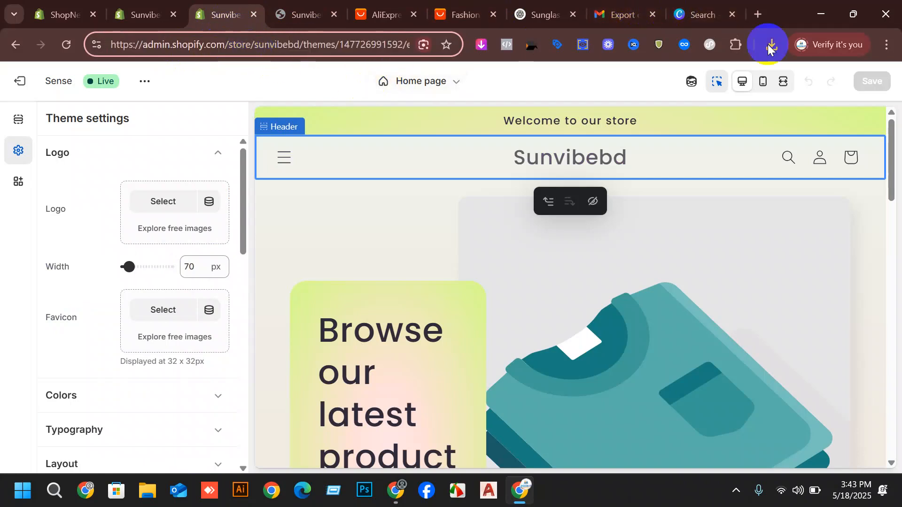
{"action": "left_click", "coordinate": [689, 27]}
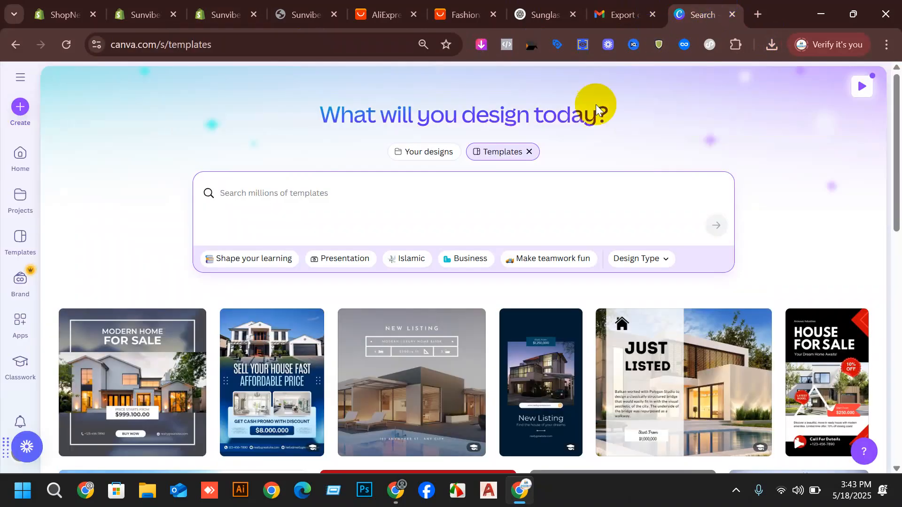
Search Canva's templates for "s logo"
{"action": "type", "text": "s"}
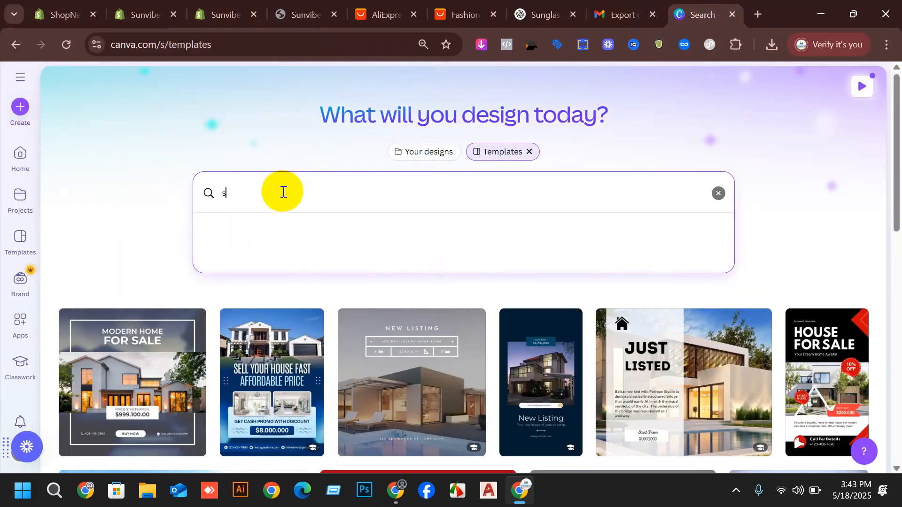
{"action": "key", "text": "BackSpace"}
{"action": "type", "text": "s"}
{"action": "key", "text": "Return"}
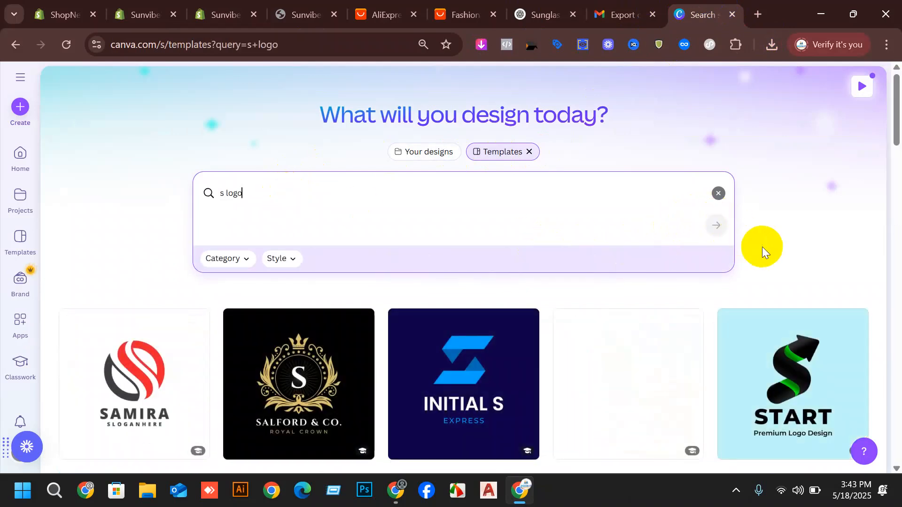
Examine the "s logo" template results for a logo design that suits the store
{"action": "scroll", "coordinate": [689, 238], "scroll_direction": "down", "scroll_amount": 2}
{"action": "scroll", "coordinate": [472, 250], "scroll_direction": "down", "scroll_amount": 6}
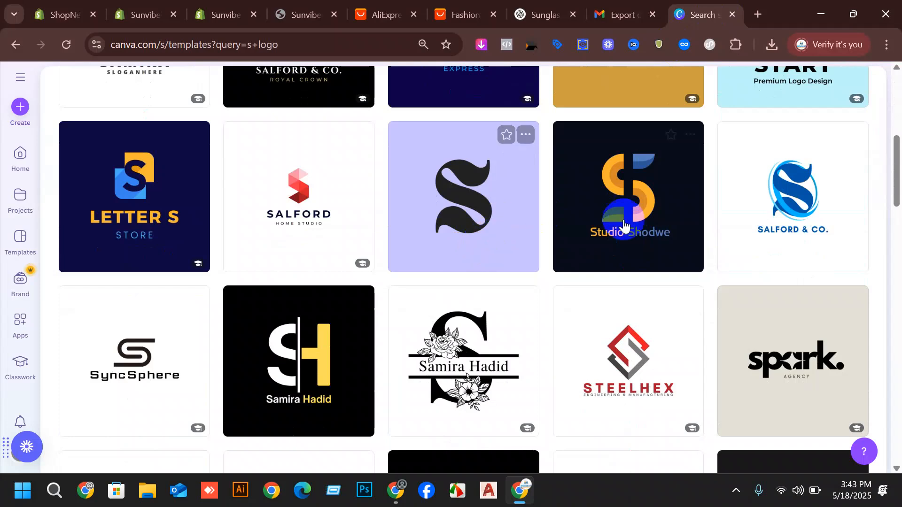
{"action": "scroll", "coordinate": [620, 224], "scroll_direction": "down", "scroll_amount": 2}
{"action": "scroll", "coordinate": [630, 235], "scroll_direction": "down", "scroll_amount": 3}
{"action": "scroll", "coordinate": [586, 193], "scroll_direction": "down", "scroll_amount": 3}
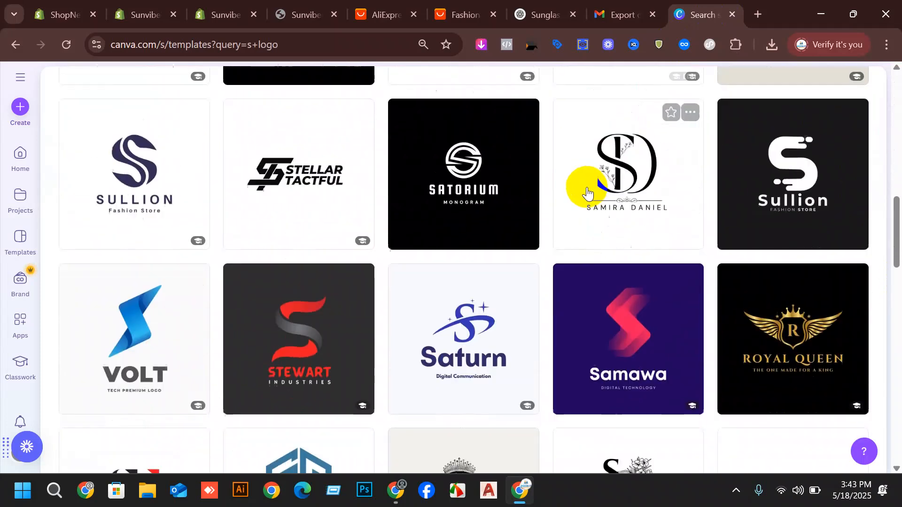
{"action": "scroll", "coordinate": [586, 193], "scroll_direction": "down", "scroll_amount": 6}
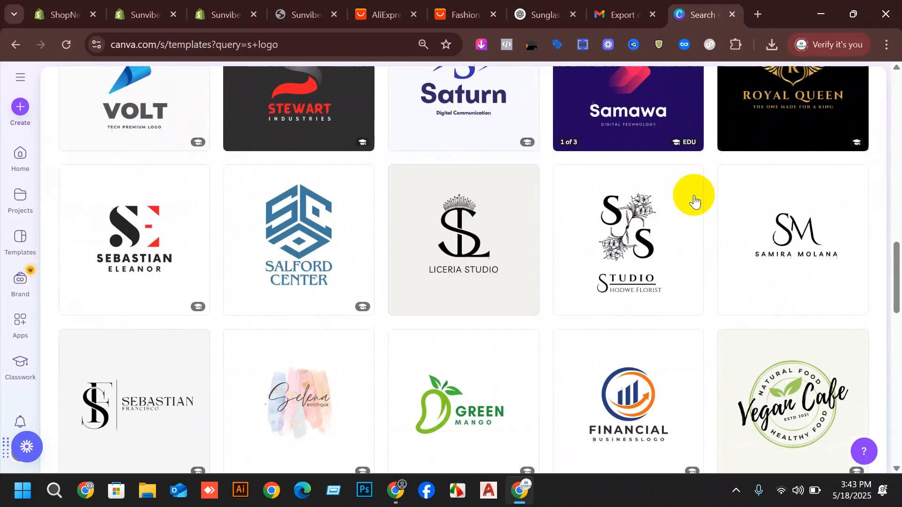
{"action": "scroll", "coordinate": [684, 187], "scroll_direction": "down", "scroll_amount": 1}
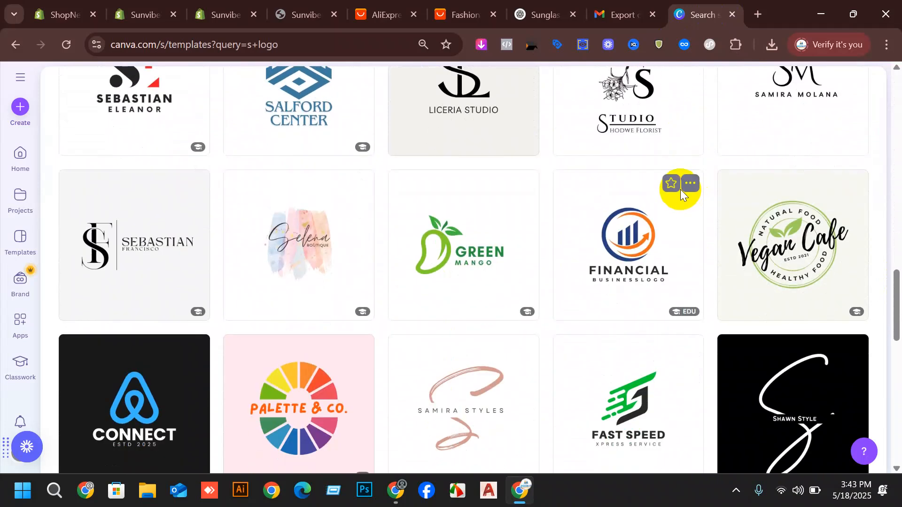
{"action": "scroll", "coordinate": [681, 190], "scroll_direction": "up", "scroll_amount": 7}
{"action": "scroll", "coordinate": [330, 194], "scroll_direction": "up", "scroll_amount": 5}
{"action": "scroll", "coordinate": [332, 169], "scroll_direction": "down", "scroll_amount": 8}
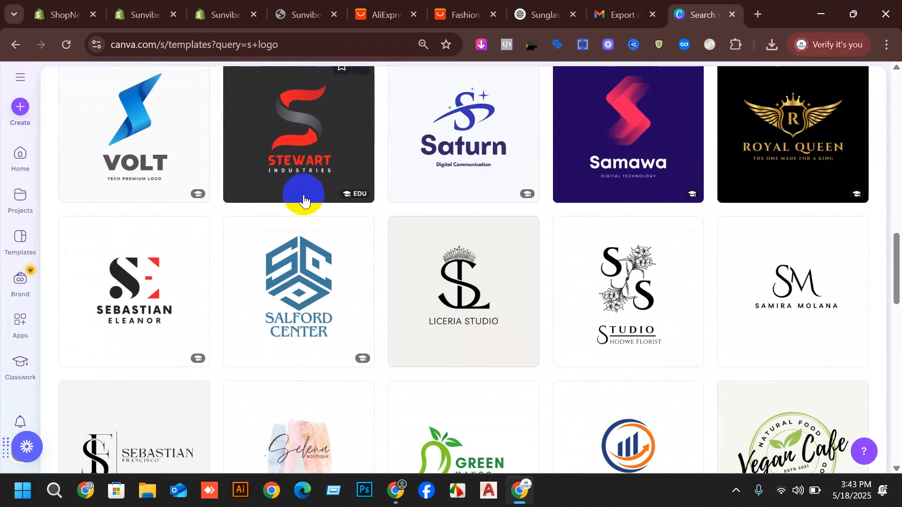
{"action": "scroll", "coordinate": [328, 188], "scroll_direction": "down", "scroll_amount": 1}
{"action": "scroll", "coordinate": [329, 188], "scroll_direction": "down", "scroll_amount": 5}
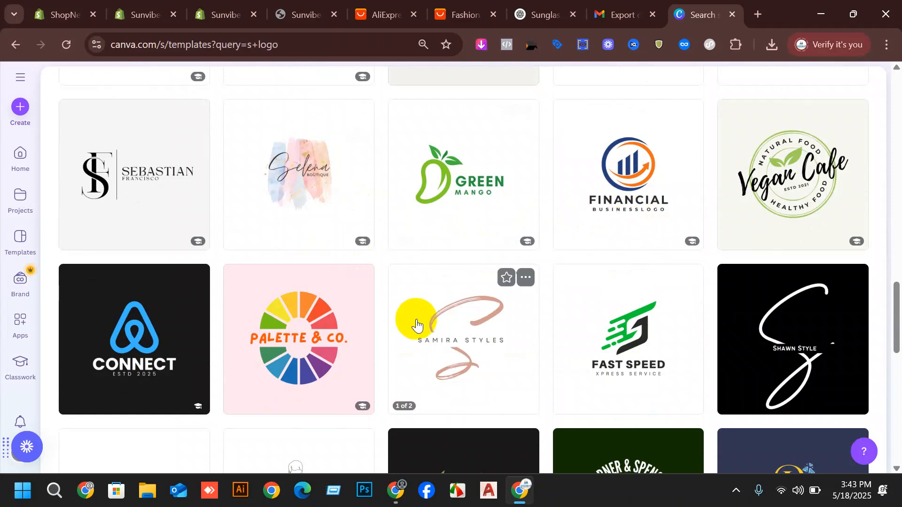
{"action": "scroll", "coordinate": [470, 242], "scroll_direction": "down", "scroll_amount": 6}
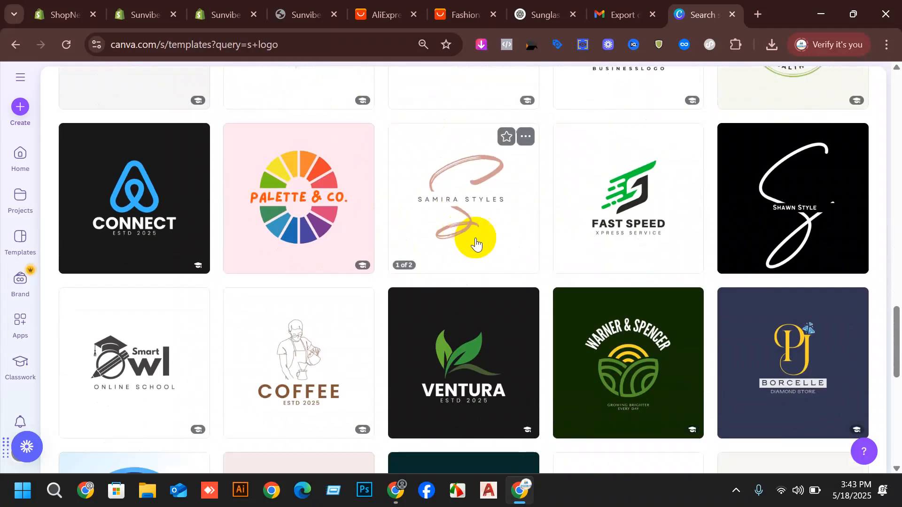
{"action": "scroll", "coordinate": [273, 202], "scroll_direction": "up", "scroll_amount": 9}
{"action": "scroll", "coordinate": [274, 202], "scroll_direction": "up", "scroll_amount": 15}
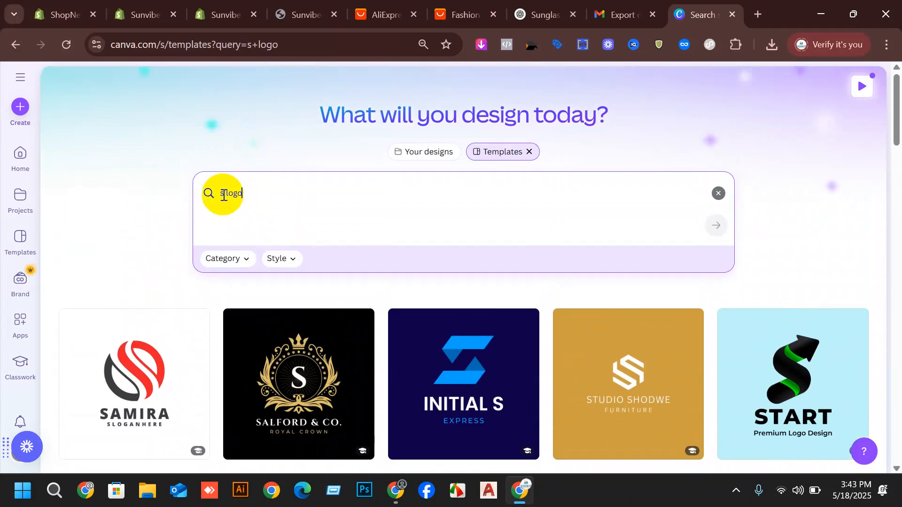
Search the templates for "sv logo"
{"action": "left_click", "coordinate": [223, 196]}
{"action": "type", "text": "v"}
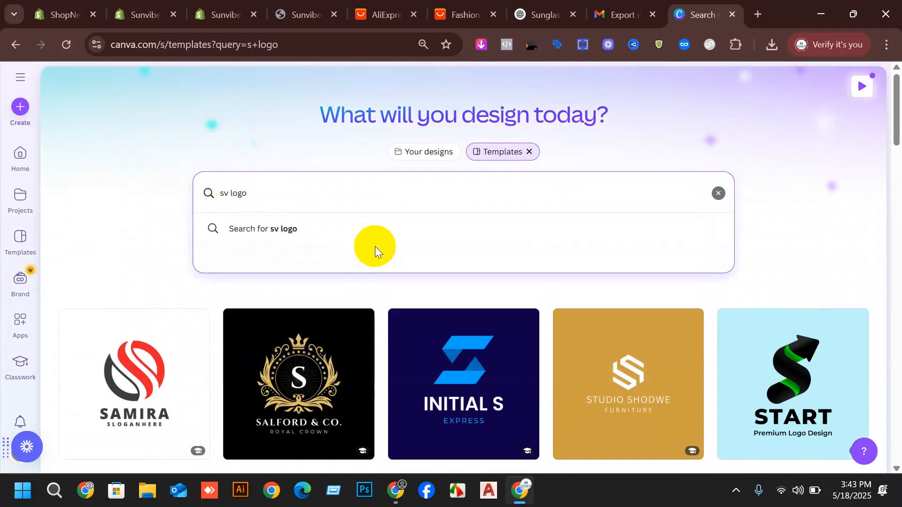
{"action": "key", "text": "Return"}
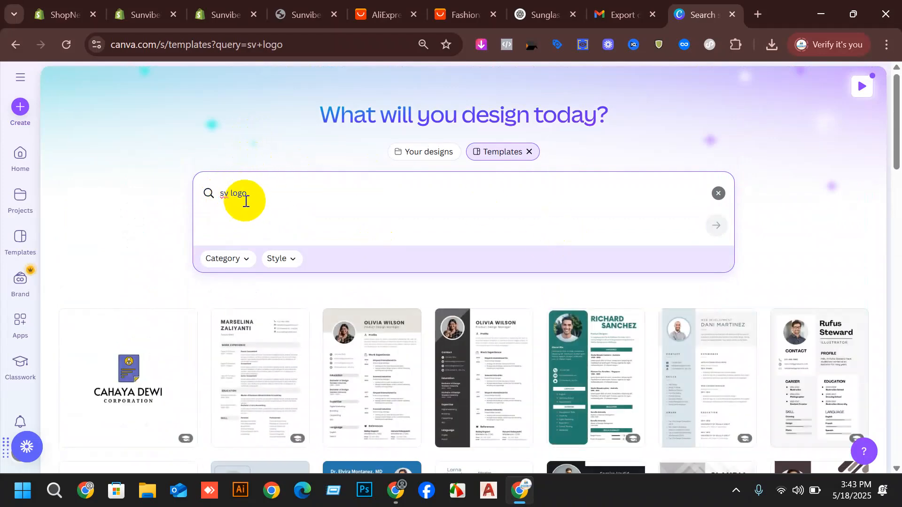
Change the template search to "s v logo" and browse the resulting logo designs
{"action": "left_click", "coordinate": [261, 199]}
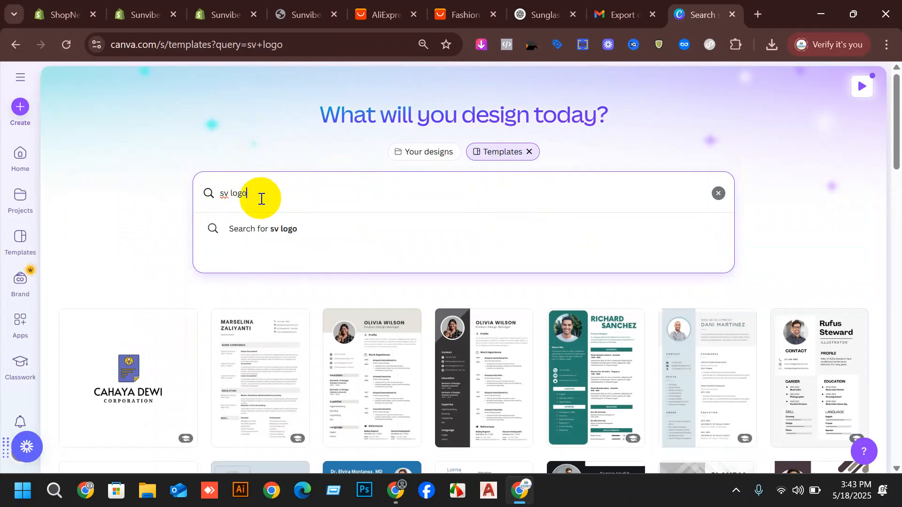
{"action": "left_click", "coordinate": [225, 194]}
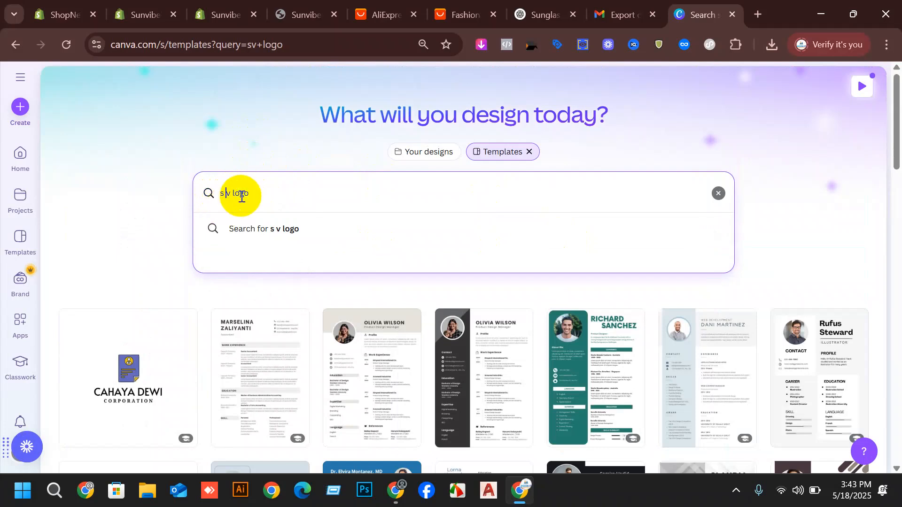
{"action": "key", "text": "Return"}
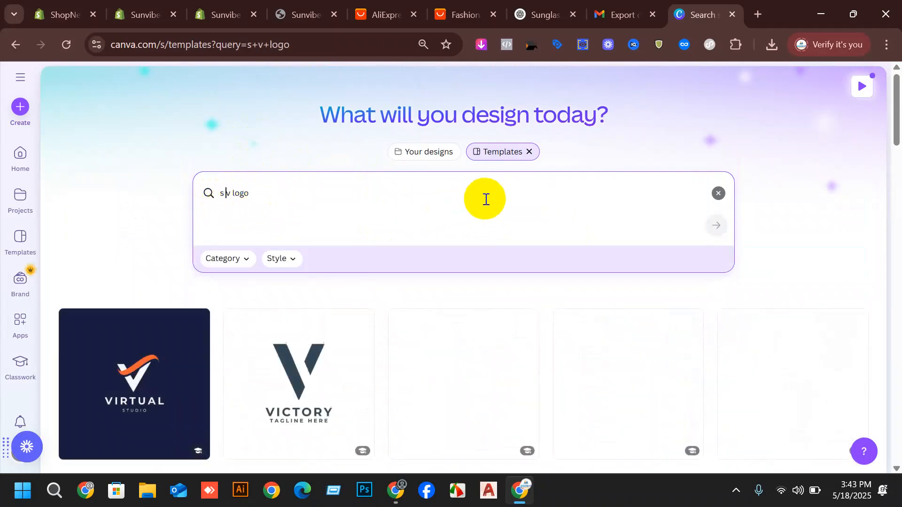
{"action": "scroll", "coordinate": [516, 212], "scroll_direction": "down", "scroll_amount": 3}
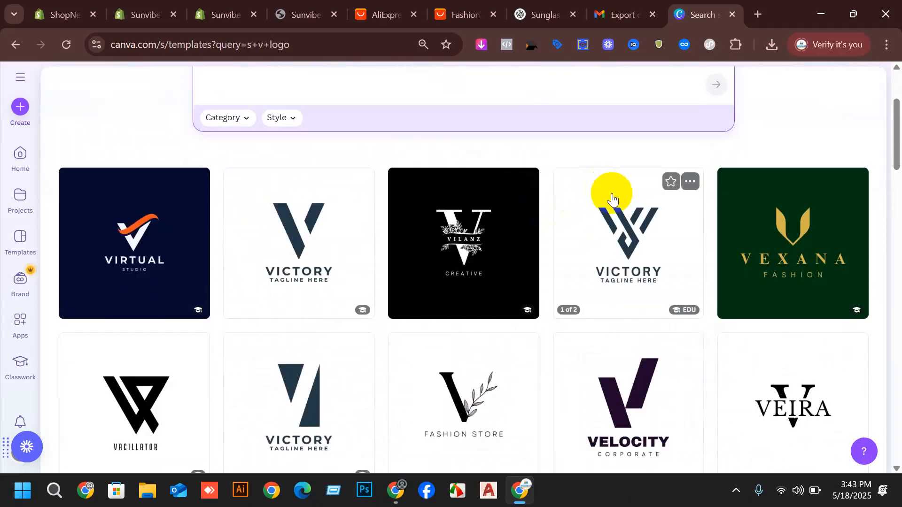
{"action": "scroll", "coordinate": [657, 211], "scroll_direction": "down", "scroll_amount": 2}
{"action": "scroll", "coordinate": [831, 242], "scroll_direction": "down", "scroll_amount": 5}
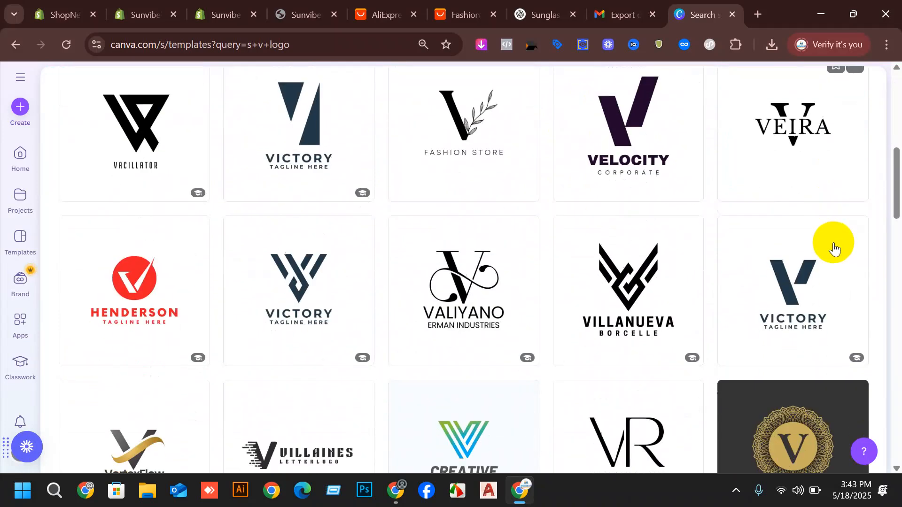
{"action": "scroll", "coordinate": [831, 245], "scroll_direction": "down", "scroll_amount": 3}
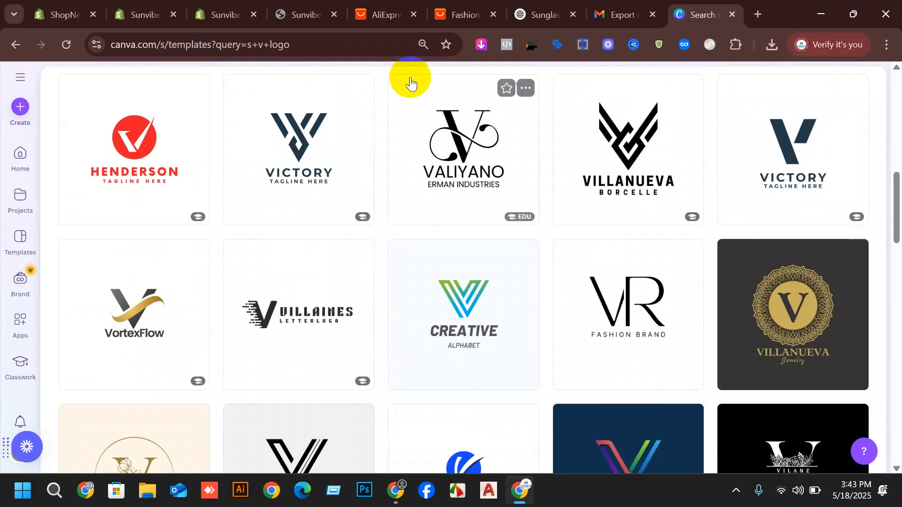
From the Valiyano template's similar designs, open the Brown Cream Minimalist Elegant Monogram Initial Name Logo for customization
{"action": "left_click", "coordinate": [469, 151]}
{"action": "key", "text": "Escape"}
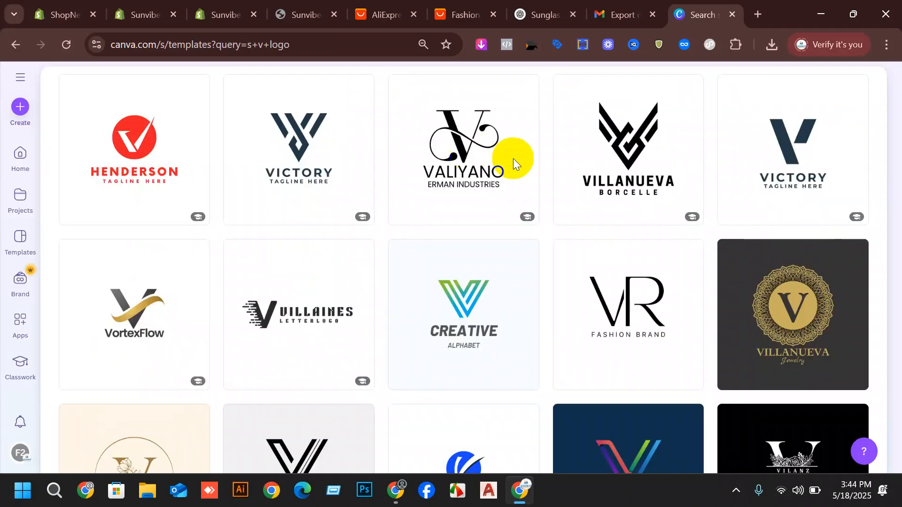
{"action": "left_click", "coordinate": [412, 140]}
{"action": "key", "text": "Escape"}
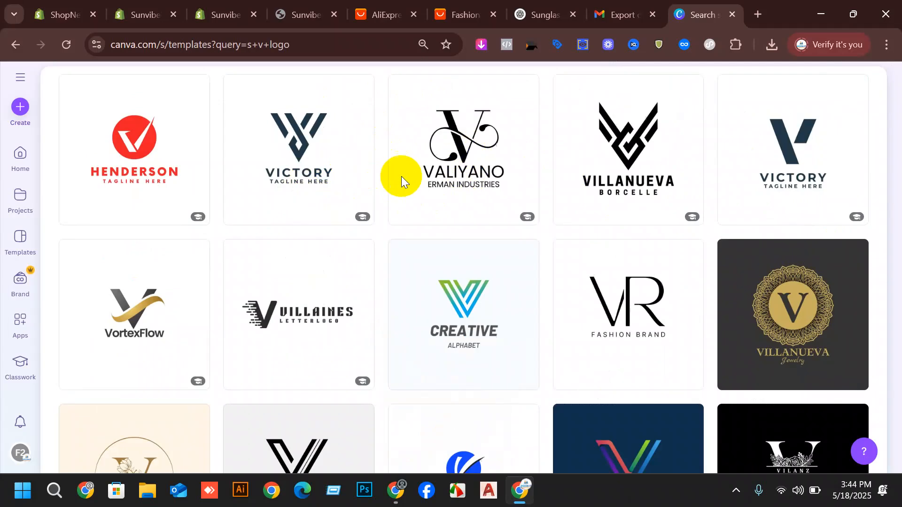
{"action": "left_click", "coordinate": [478, 156]}
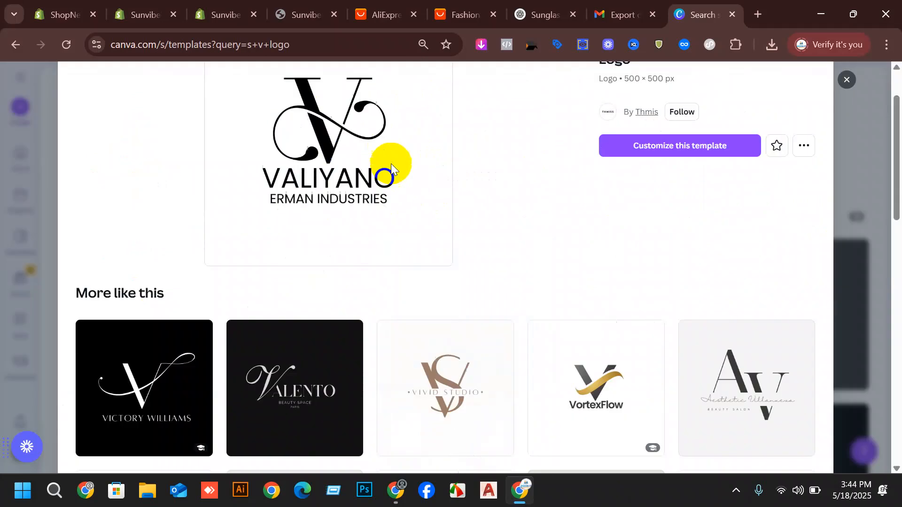
{"action": "key", "text": "Escape"}
{"action": "key", "text": "Escape"}
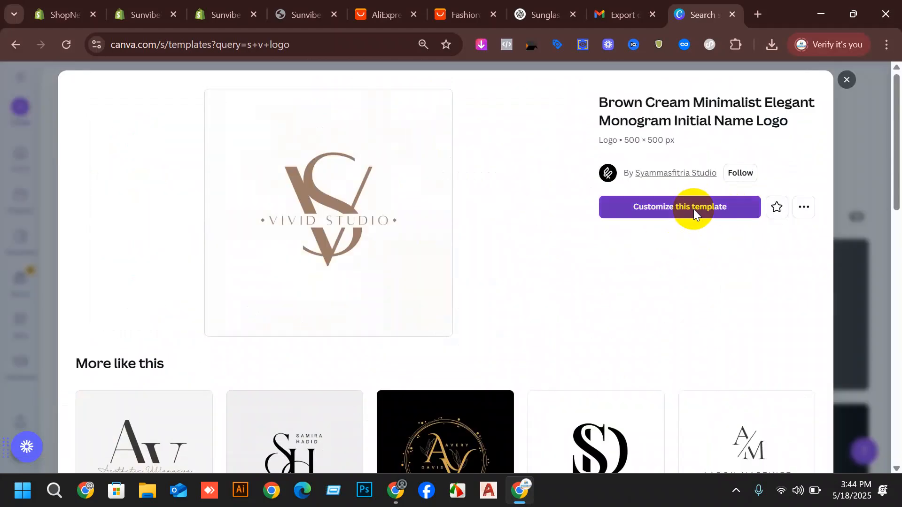
{"action": "left_click", "coordinate": [693, 210]}
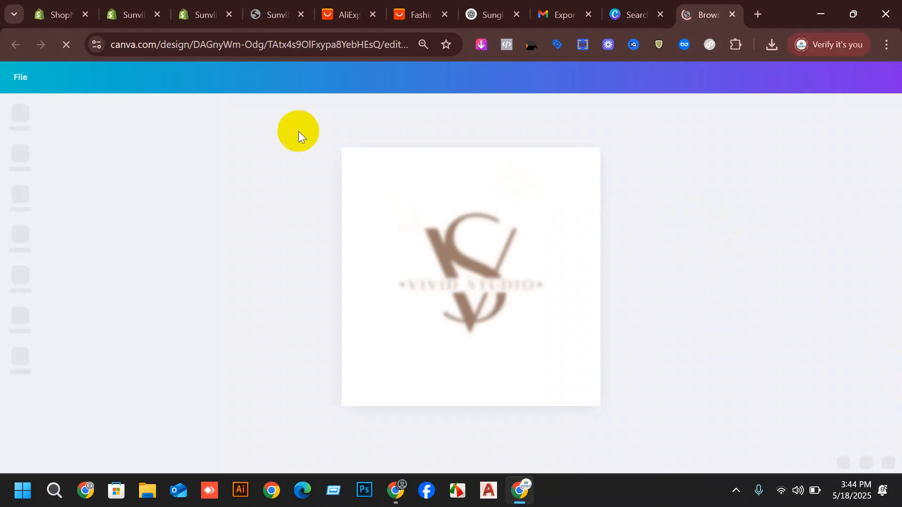
Check the store's name in the storefront's web address and return to the logo design in Canva
{"action": "left_click", "coordinate": [261, 8]}
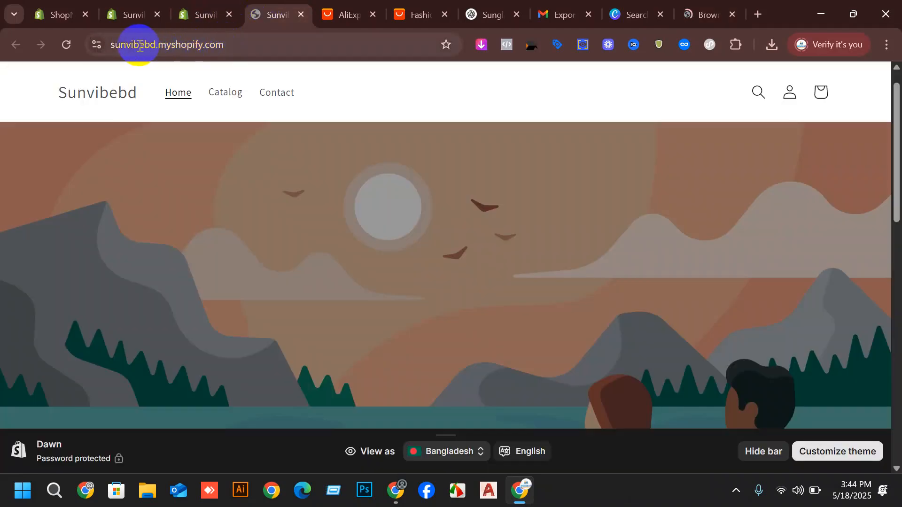
{"action": "left_click_drag", "start_coordinate": [144, 47], "coordinate": [106, 44]}
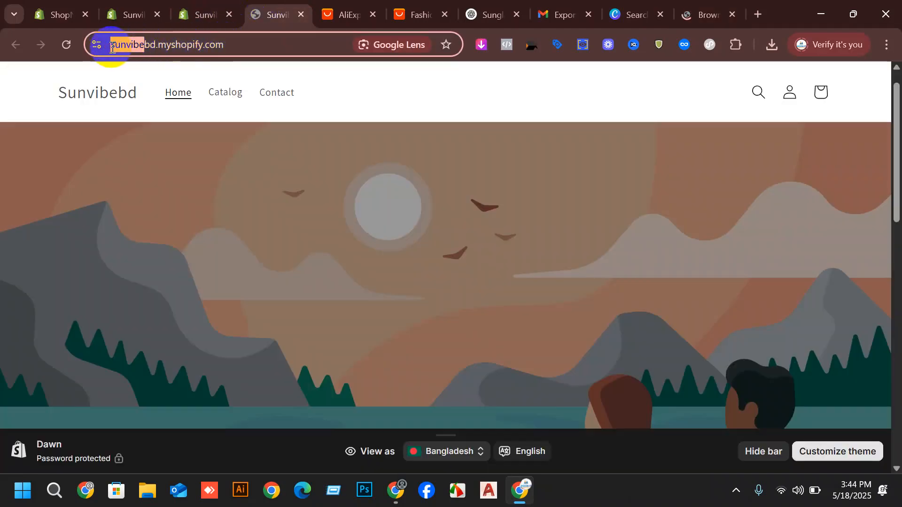
{"action": "left_click", "coordinate": [709, 8]}
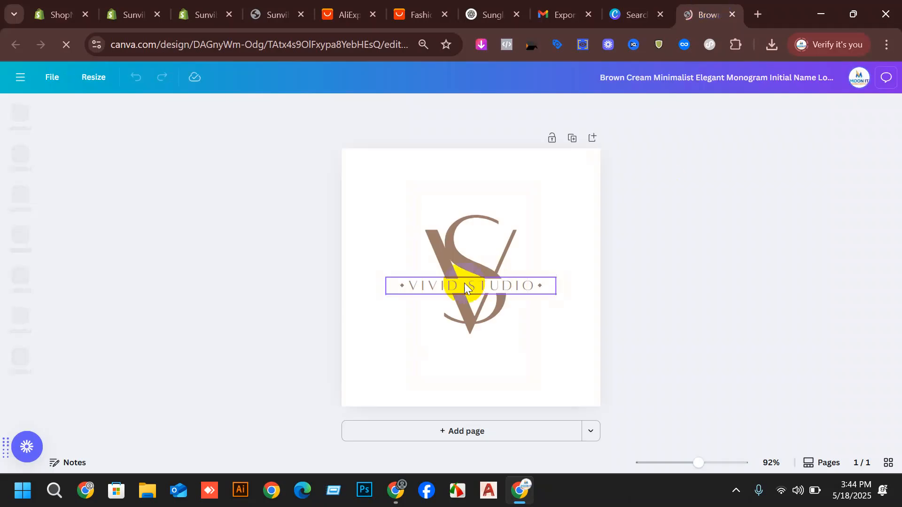
Replace the VIVID STUDIO text across the monogram with SUNVIBE, keeping the small diamonds at both ends
{"action": "double_click", "coordinate": [464, 283]}
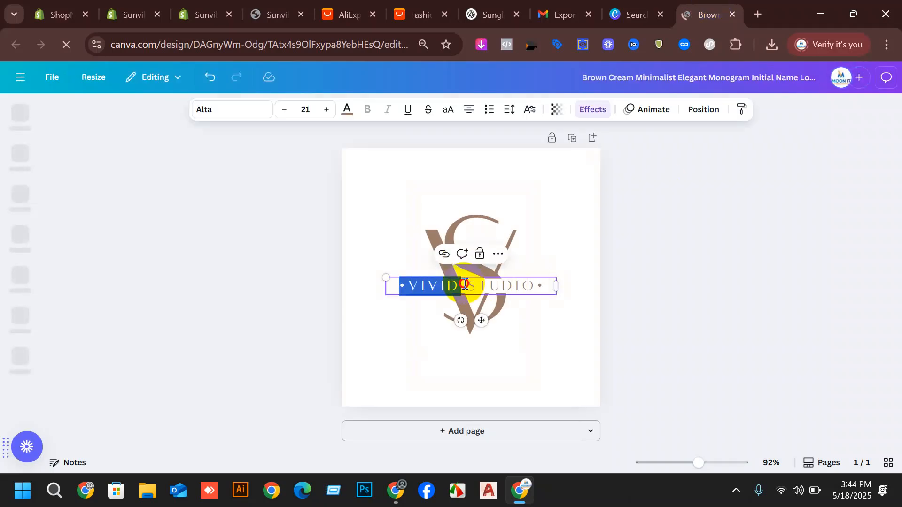
{"action": "left_click", "coordinate": [410, 283]}
{"action": "left_click_drag", "start_coordinate": [411, 284], "coordinate": [534, 288]}
{"action": "type", "text": "SUNVIBE"}
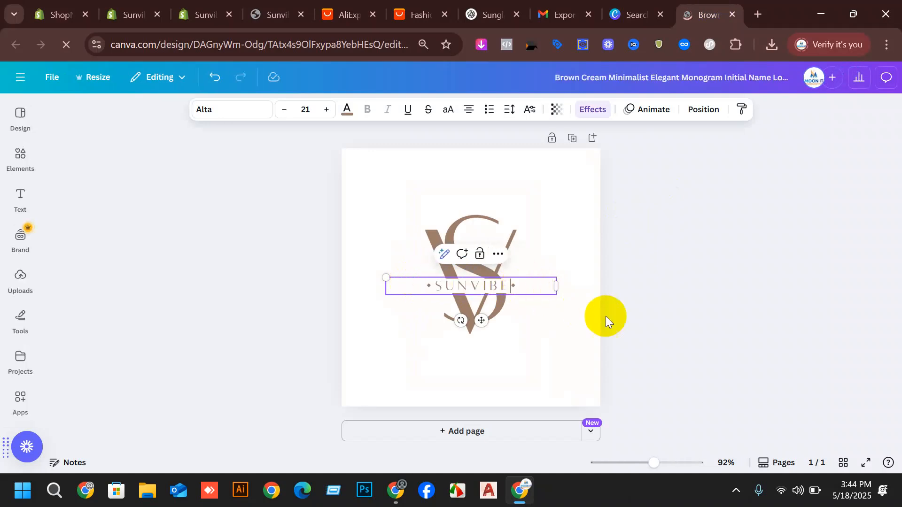
{"action": "left_click", "coordinate": [703, 289]}
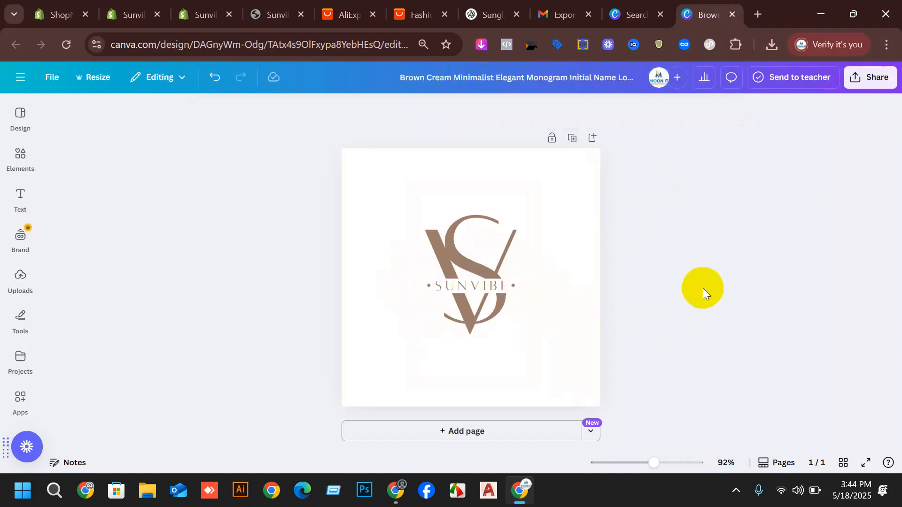
{"action": "left_click", "coordinate": [509, 289]}
{"action": "left_click", "coordinate": [775, 230]}
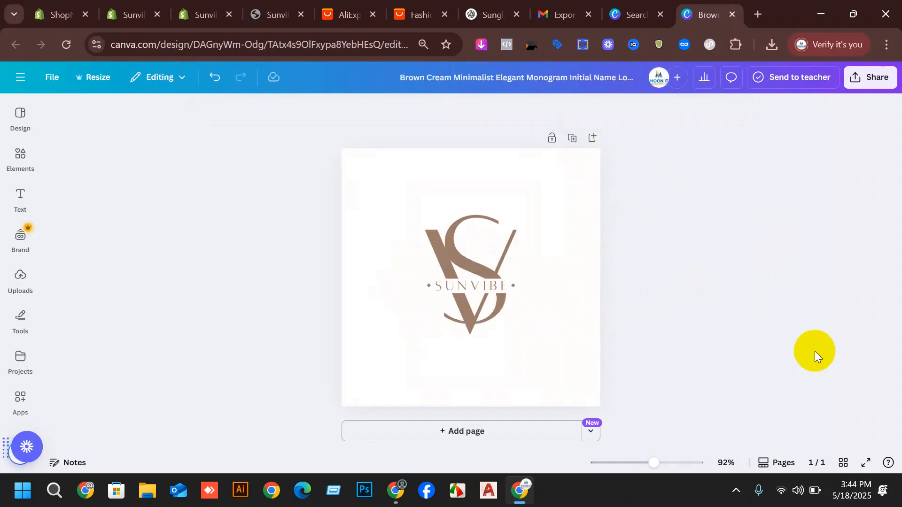
Try the transparent background and larger size options, and download the logo as a PNG file
{"action": "left_click", "coordinate": [890, 84]}
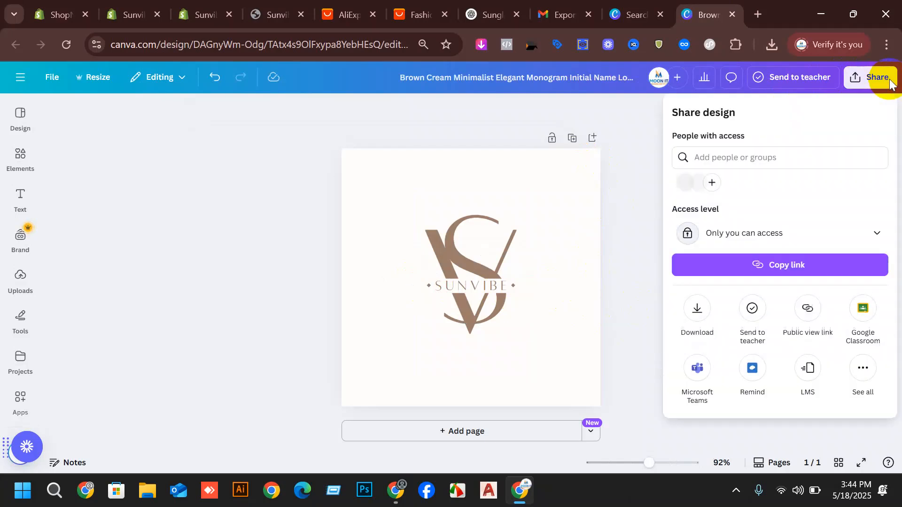
{"action": "left_click", "coordinate": [694, 314]}
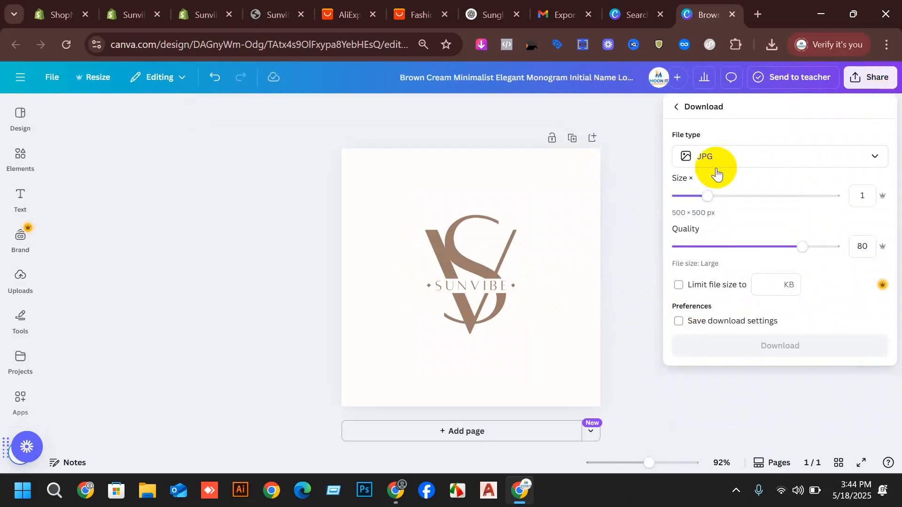
{"action": "left_click", "coordinate": [722, 157]}
{"action": "left_click", "coordinate": [741, 226]}
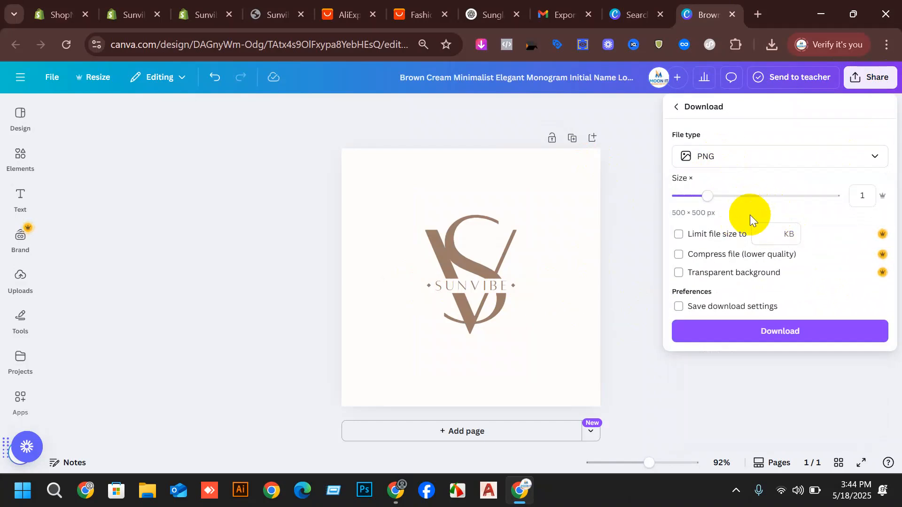
{"action": "left_click", "coordinate": [692, 277]}
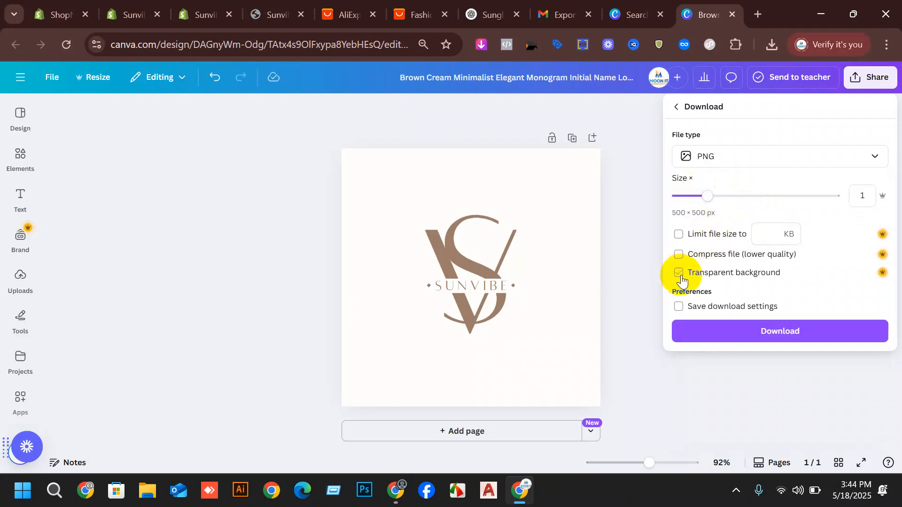
{"action": "left_click_drag", "start_coordinate": [707, 195], "coordinate": [797, 217]}
{"action": "left_click", "coordinate": [757, 337]}
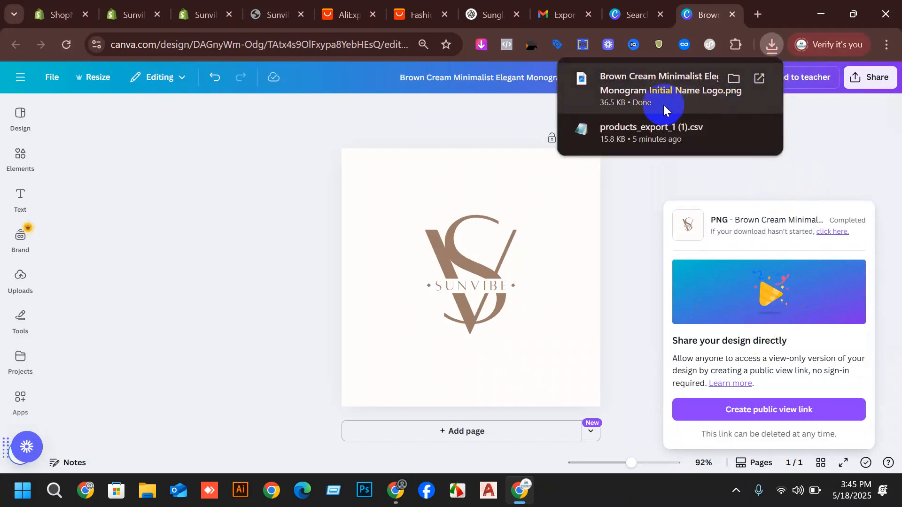
Download the logo again as a PNG at size 3.125 (1,563 × 1,563 px) with a transparent background
{"action": "left_click", "coordinate": [869, 77]}
{"action": "left_click", "coordinate": [700, 316]}
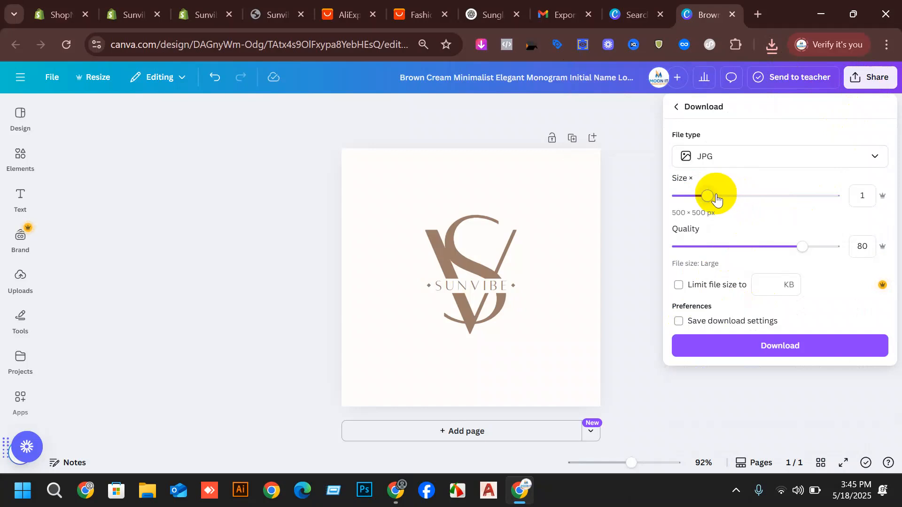
{"action": "left_click_drag", "start_coordinate": [802, 245], "coordinate": [900, 259]}
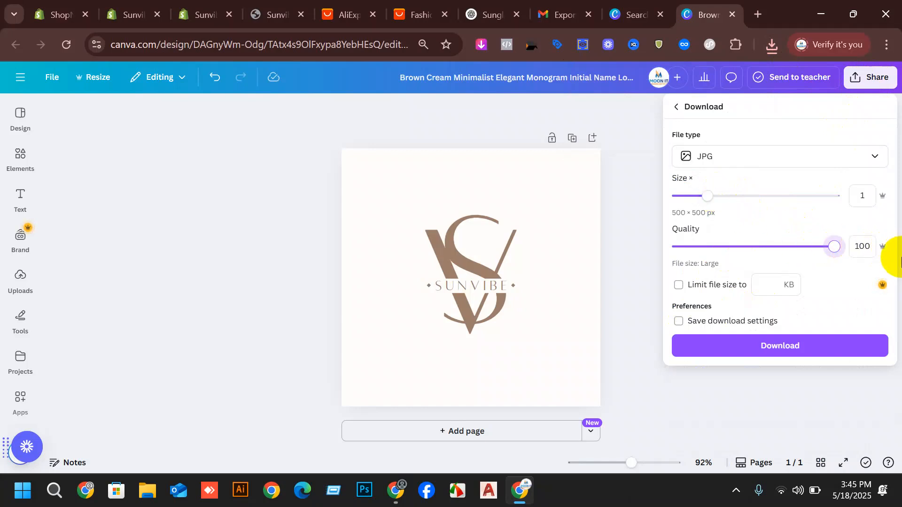
{"action": "left_click", "coordinate": [745, 162]}
{"action": "left_click", "coordinate": [730, 225]}
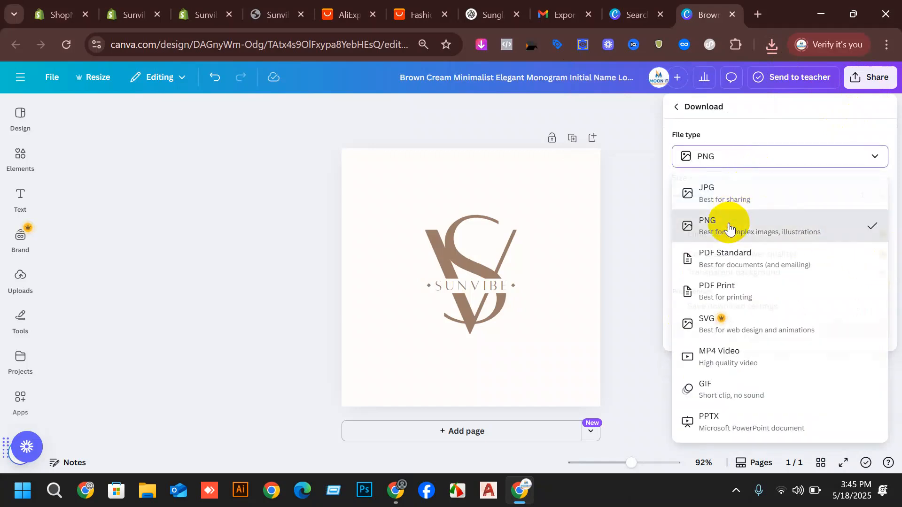
{"action": "left_click_drag", "start_coordinate": [709, 193], "coordinate": [830, 231]}
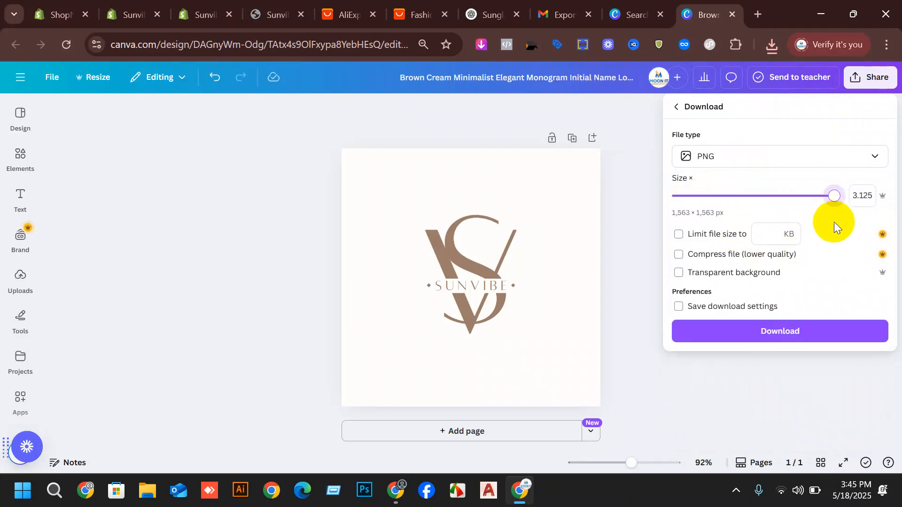
{"action": "left_click", "coordinate": [742, 271]}
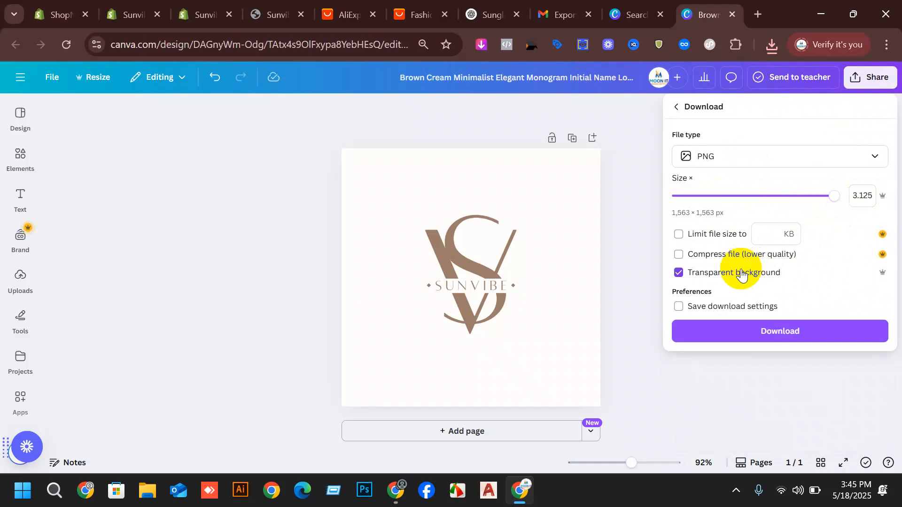
{"action": "left_click", "coordinate": [754, 328]}
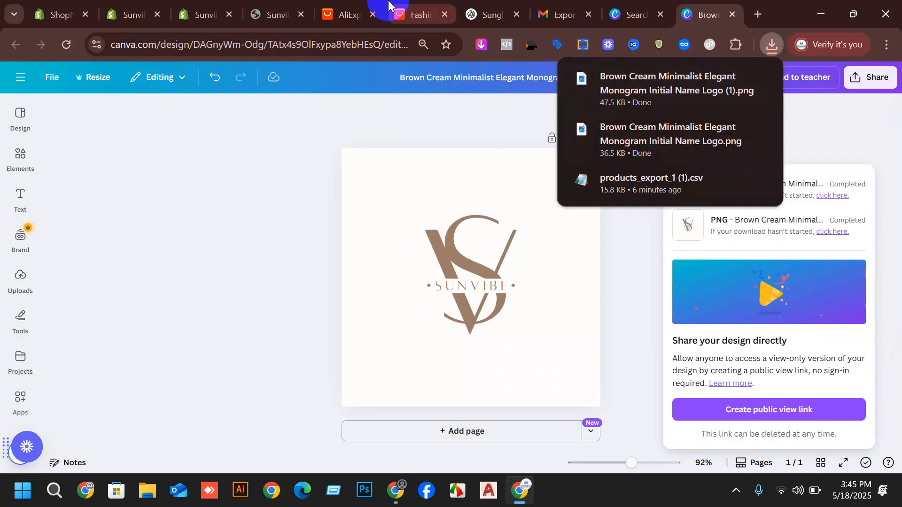
In the Shopify theme editor, upload the newest transparent PNG as the store logo and set its width to 120 px
{"action": "left_click", "coordinate": [256, 14]}
{"action": "left_click", "coordinate": [202, 15]}
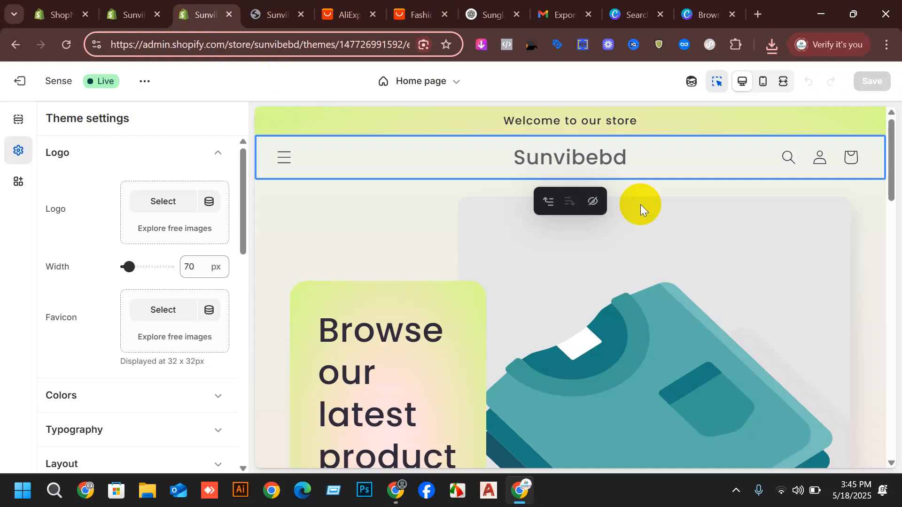
{"action": "left_click", "coordinate": [156, 203]}
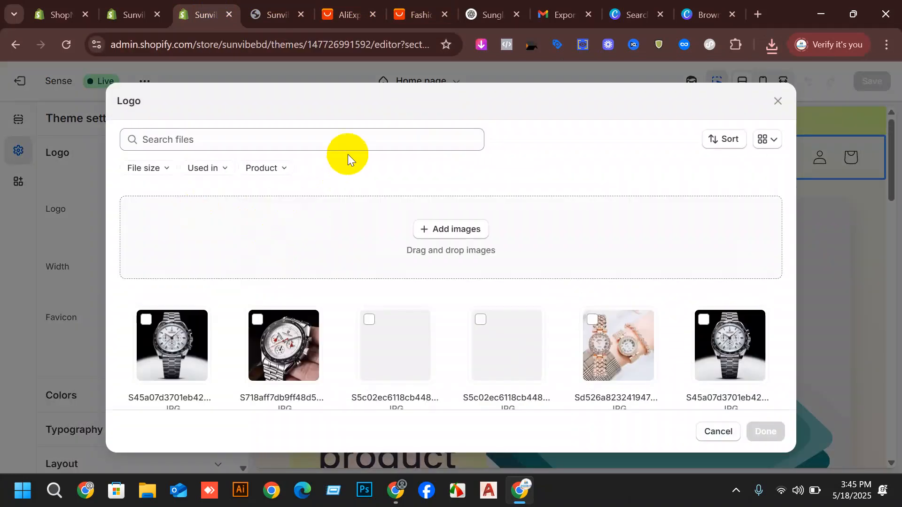
{"action": "left_click", "coordinate": [456, 231]}
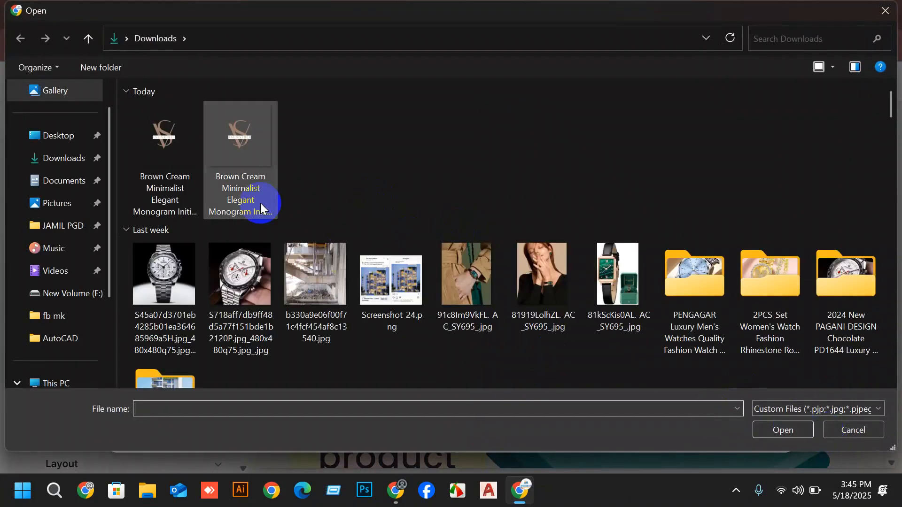
{"action": "double_click", "coordinate": [173, 152]}
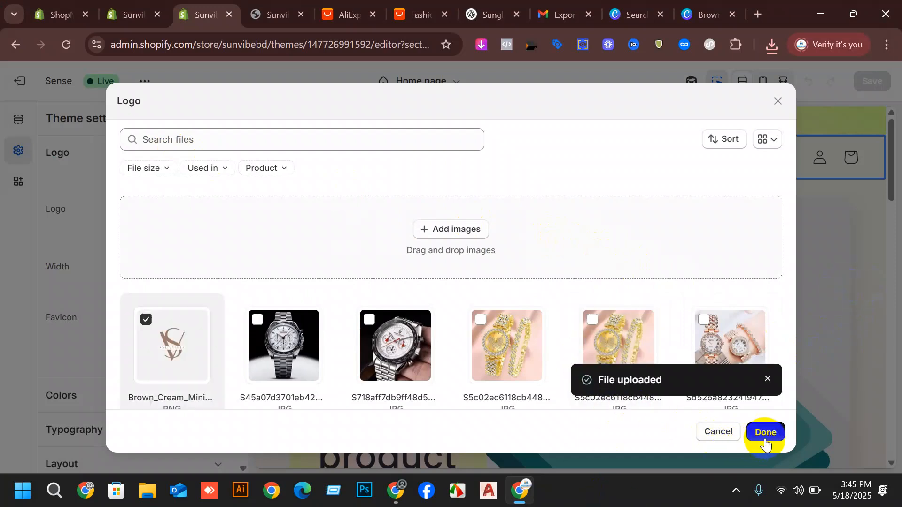
{"action": "left_click", "coordinate": [764, 435]}
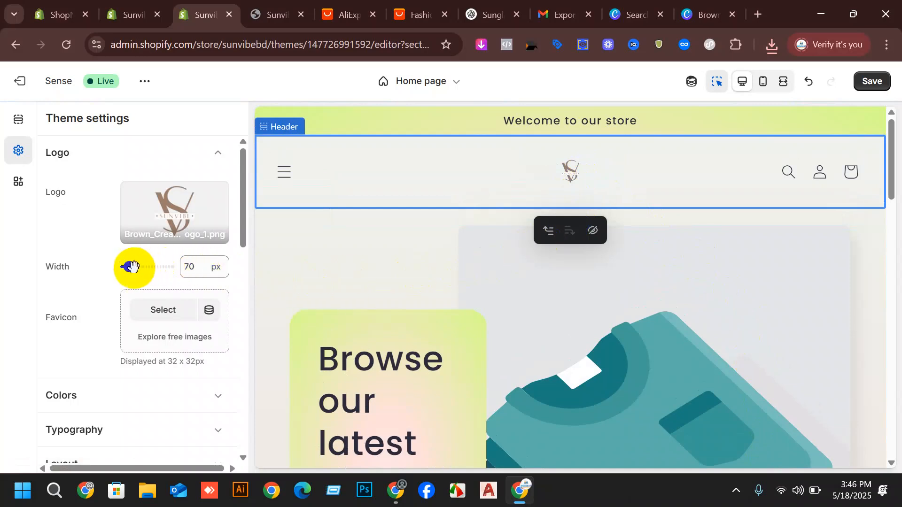
{"action": "left_click_drag", "start_coordinate": [131, 266], "coordinate": [136, 267]}
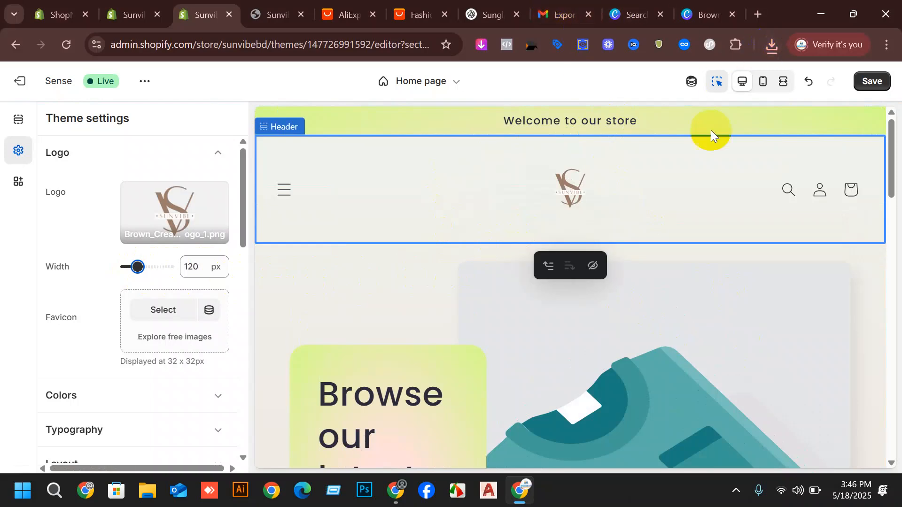
Return to the logo design in Canva and recolor the SUNVIBE text to a more saturated orange-brown
{"action": "left_click", "coordinate": [690, 5]}
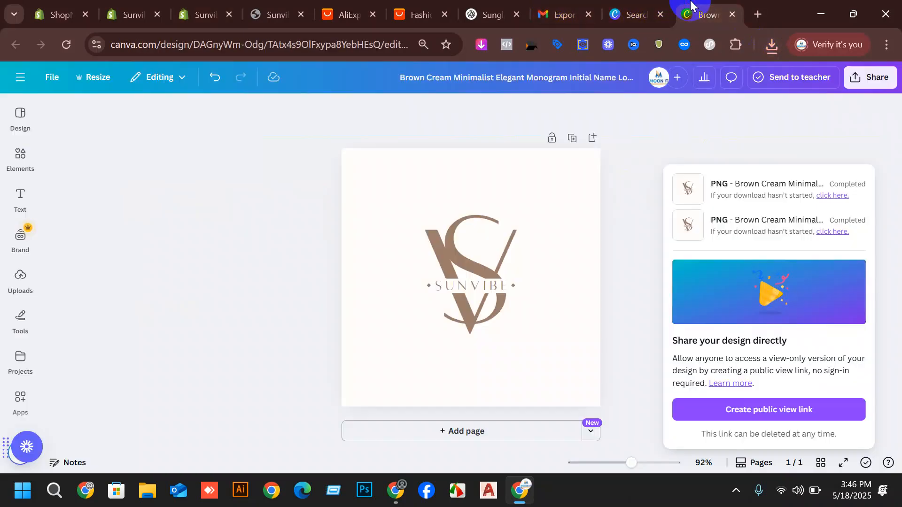
{"action": "left_click", "coordinate": [497, 283]}
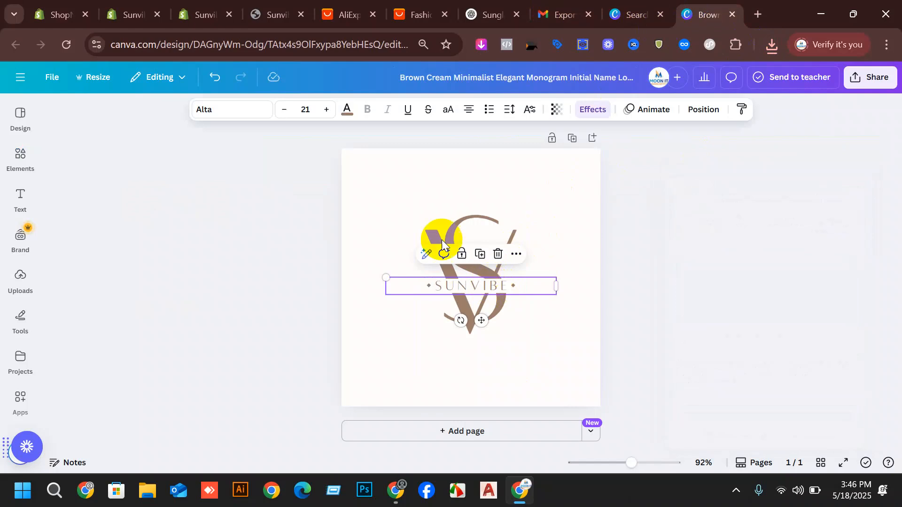
{"action": "left_click", "coordinate": [348, 117]}
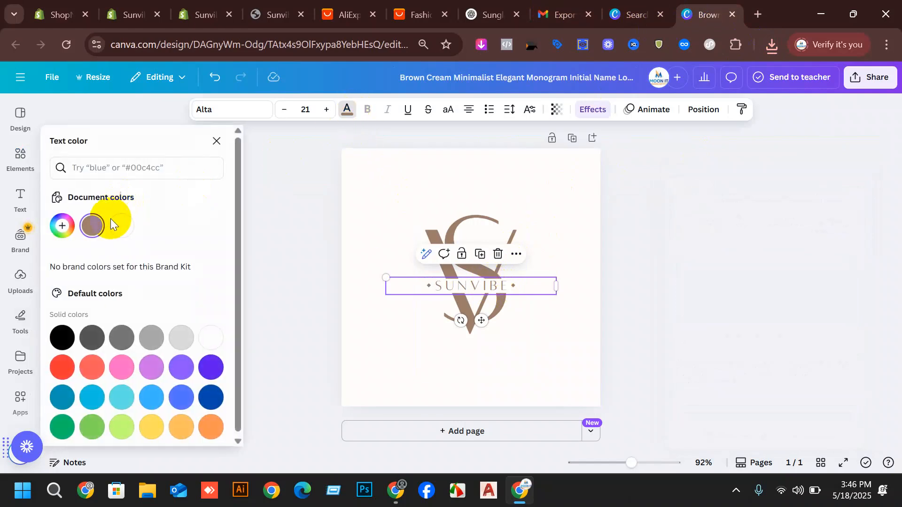
{"action": "left_click", "coordinate": [91, 227]}
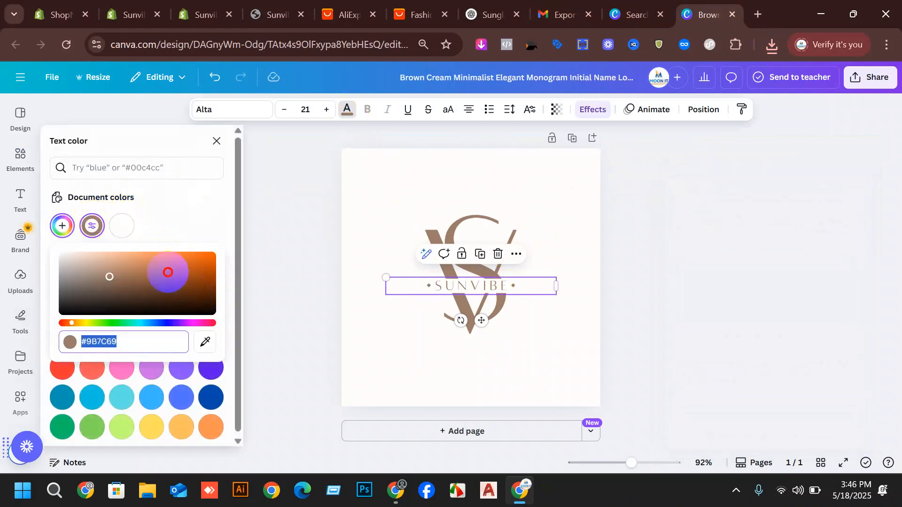
{"action": "left_click", "coordinate": [149, 271]}
{"action": "left_click", "coordinate": [691, 292]}
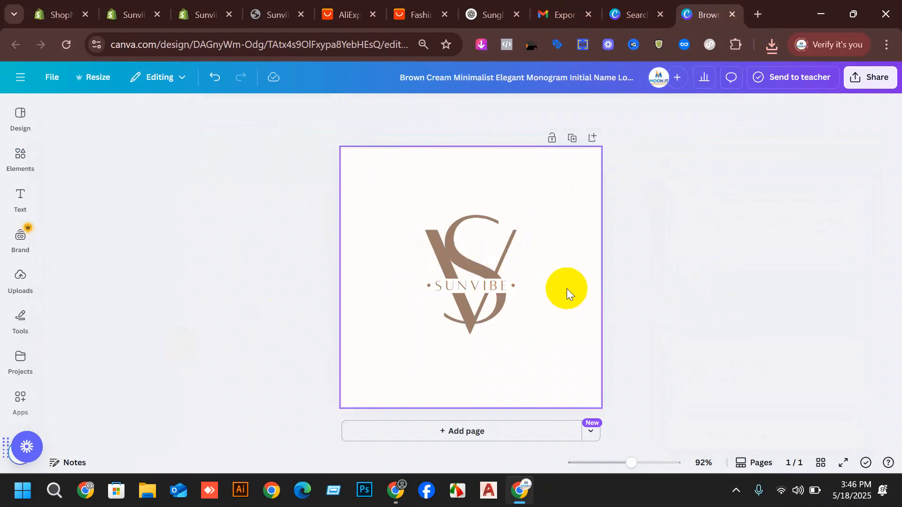
{"action": "left_click", "coordinate": [547, 286]}
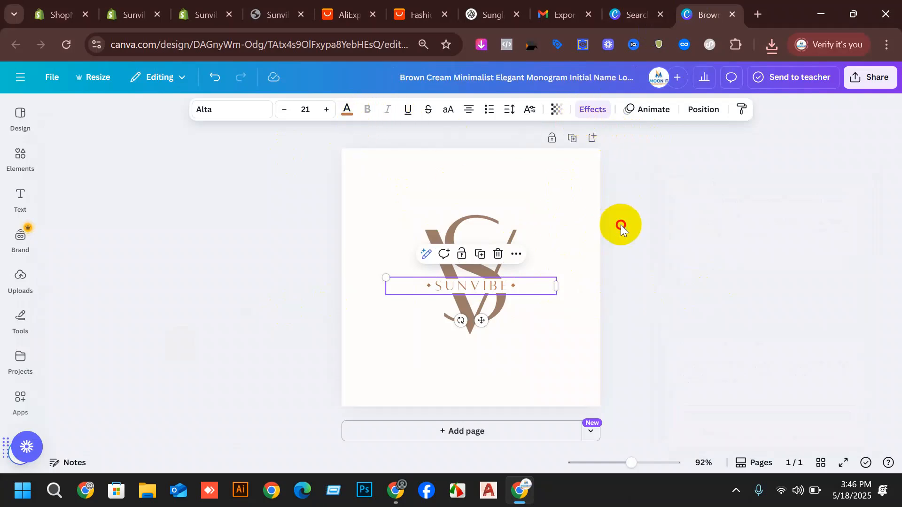
{"action": "left_click_drag", "start_coordinate": [543, 284], "coordinate": [627, 279]}
{"action": "key", "text": "ctrl+z"}
{"action": "left_click", "coordinate": [645, 272]}
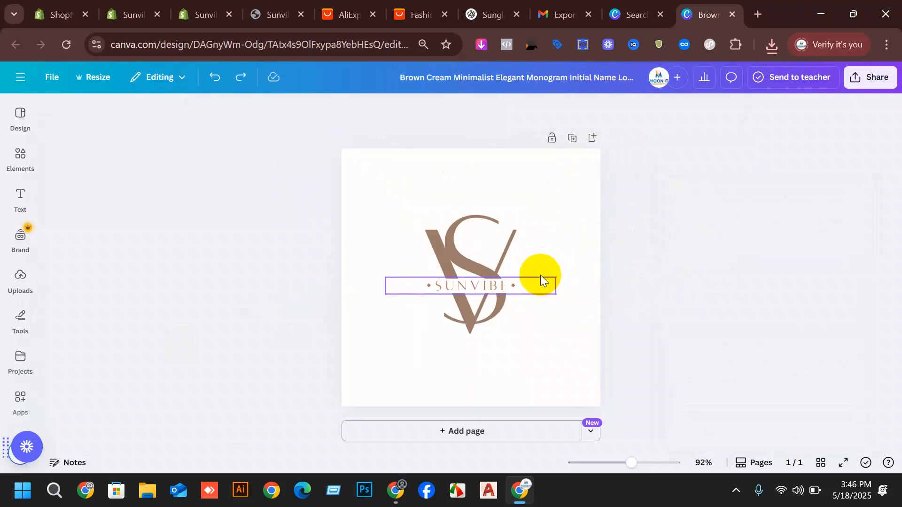
Set the logo page's background to the orange-brown document color
{"action": "left_click", "coordinate": [489, 258]}
{"action": "left_click", "coordinate": [384, 211]}
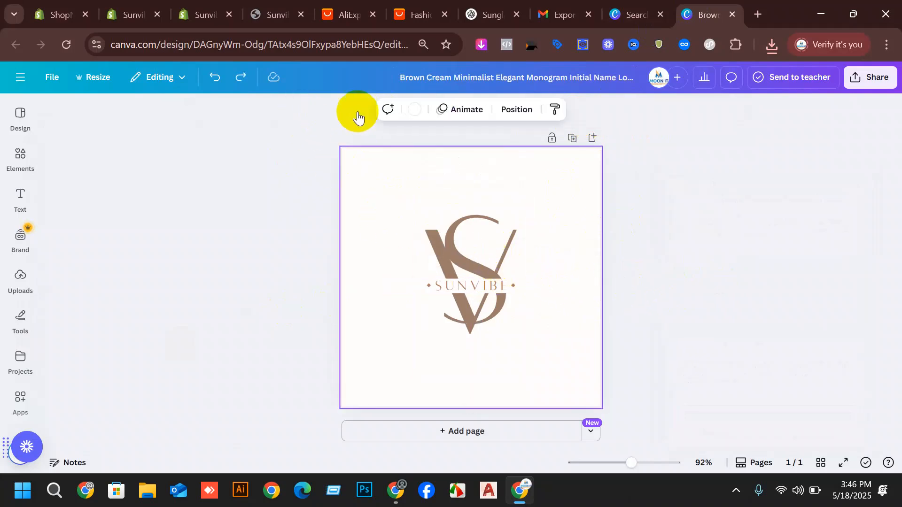
{"action": "left_click", "coordinate": [415, 110]}
{"action": "left_click", "coordinate": [120, 199]}
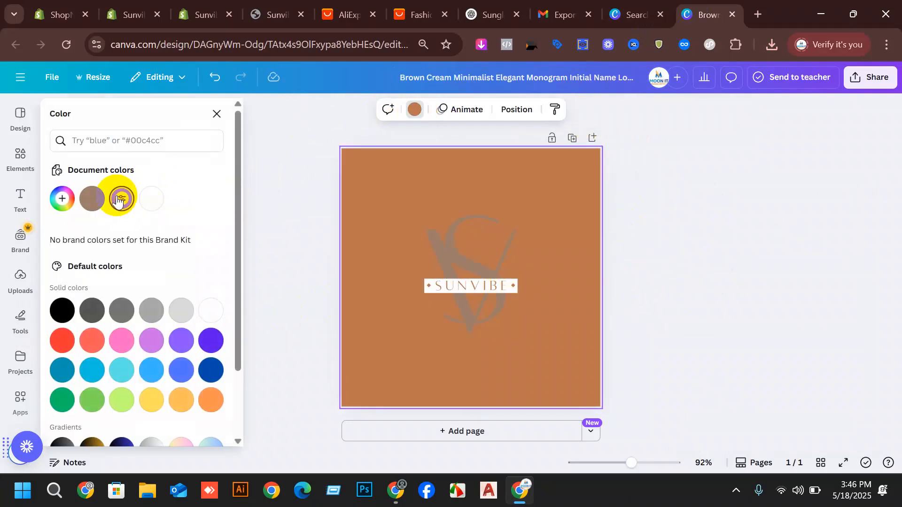
Try the Background text effect with default roundness and spread of 50 on the SUNVIBE text, and undo it
{"action": "left_click", "coordinate": [523, 277]}
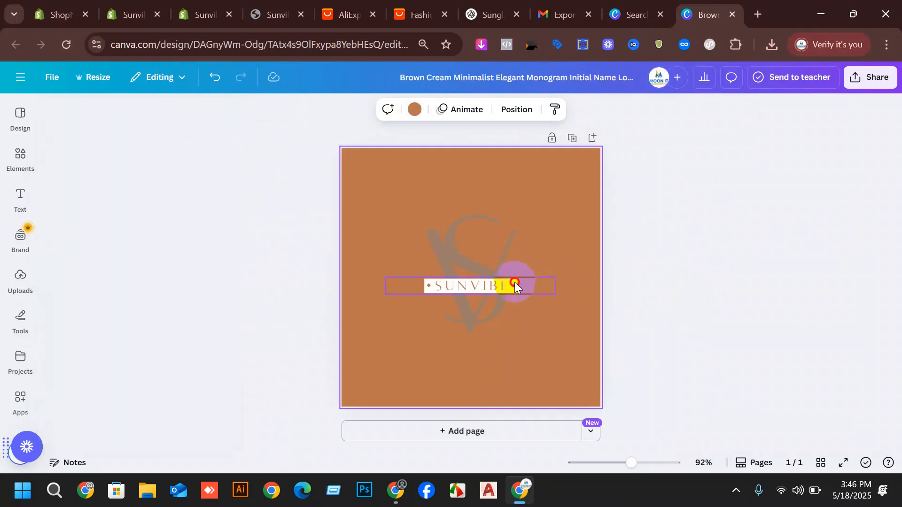
{"action": "left_click", "coordinate": [515, 282]}
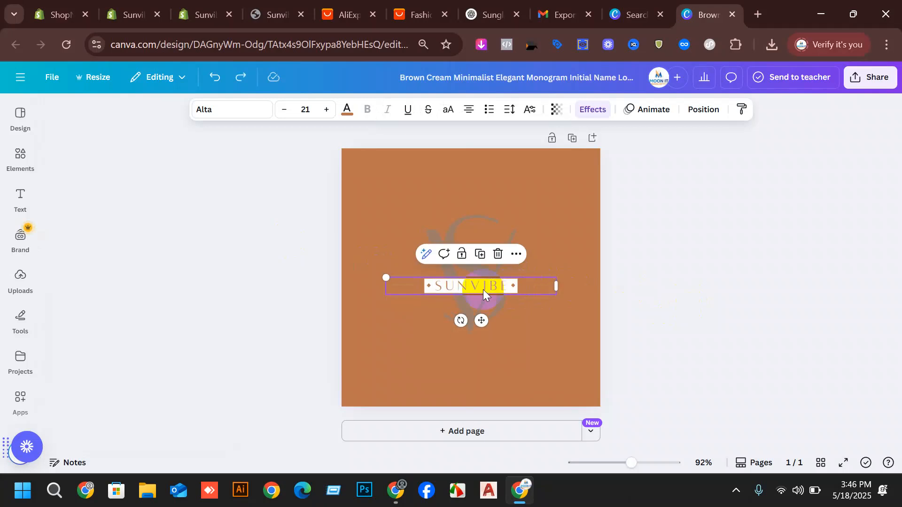
{"action": "left_click", "coordinate": [458, 282]}
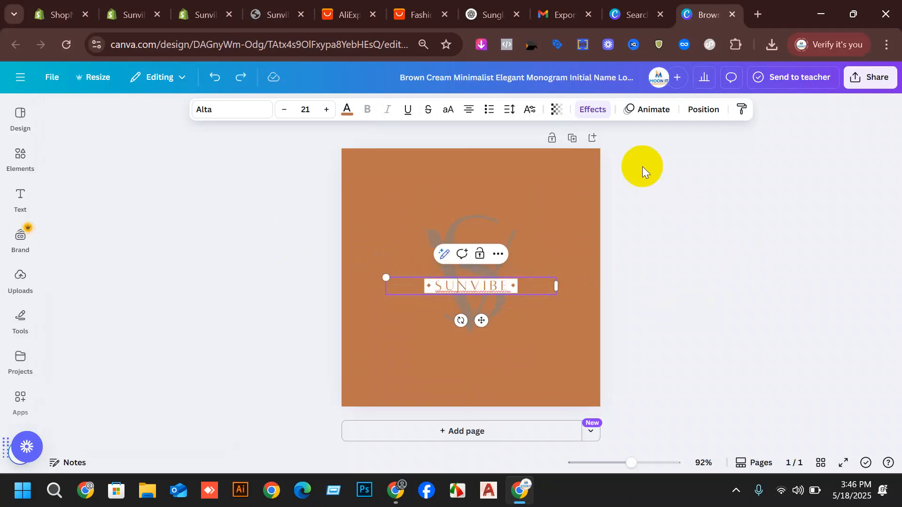
{"action": "left_click", "coordinate": [592, 108]}
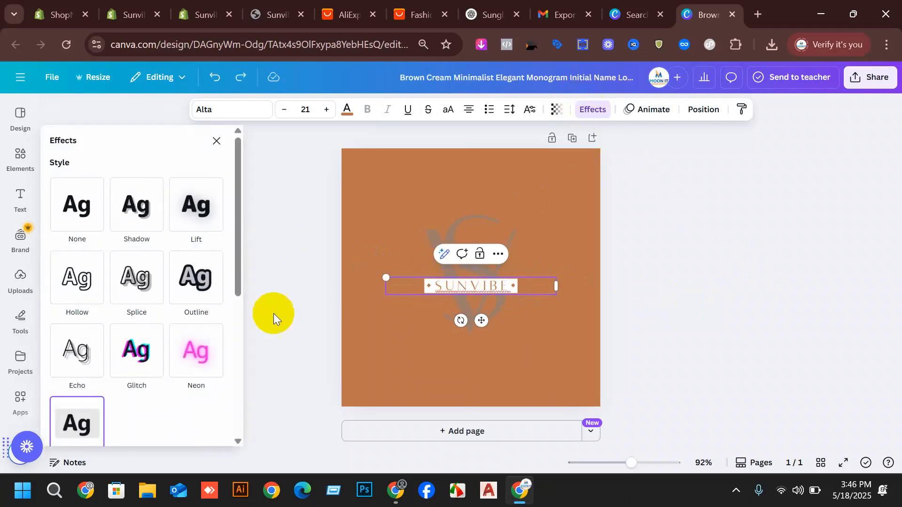
{"action": "scroll", "coordinate": [119, 370], "scroll_direction": "down", "scroll_amount": 2}
{"action": "left_click", "coordinate": [78, 356]}
{"action": "scroll", "coordinate": [117, 348], "scroll_direction": "down", "scroll_amount": 2}
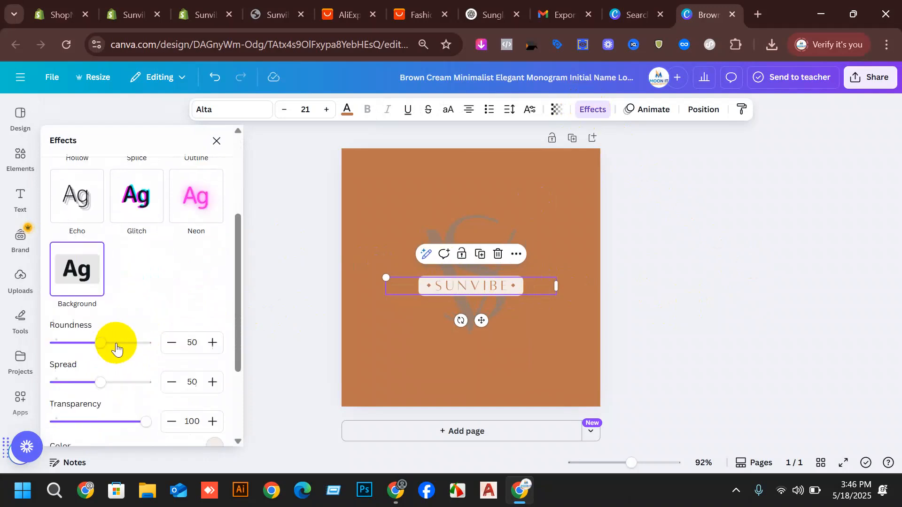
{"action": "scroll", "coordinate": [116, 348], "scroll_direction": "down", "scroll_amount": 3}
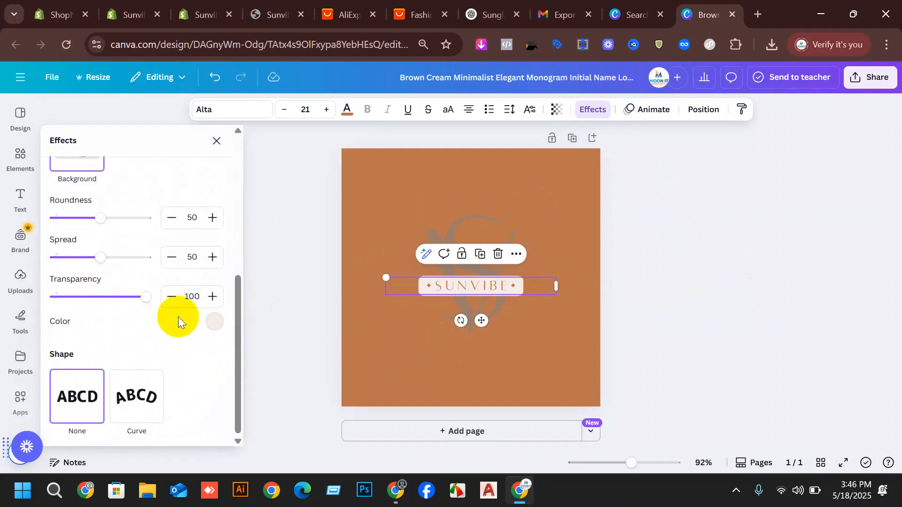
{"action": "left_click", "coordinate": [737, 335]}
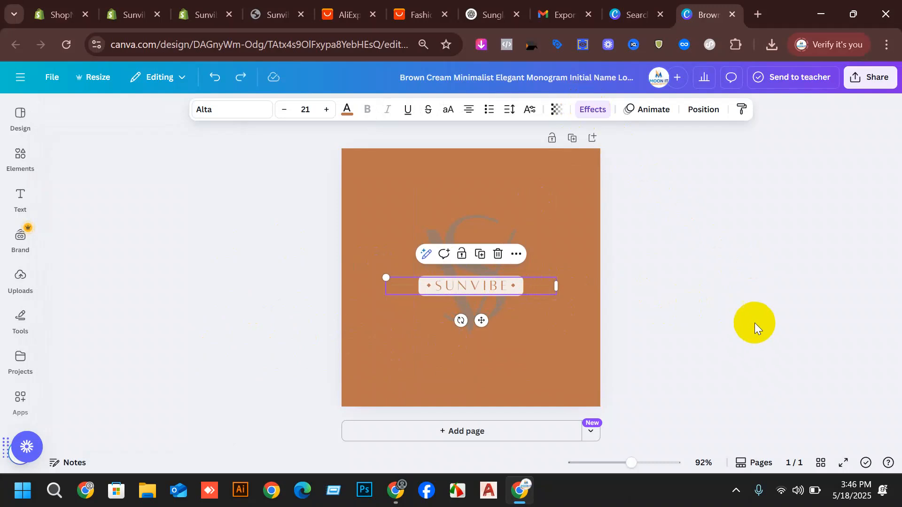
{"action": "key", "text": "ctrl+z"}
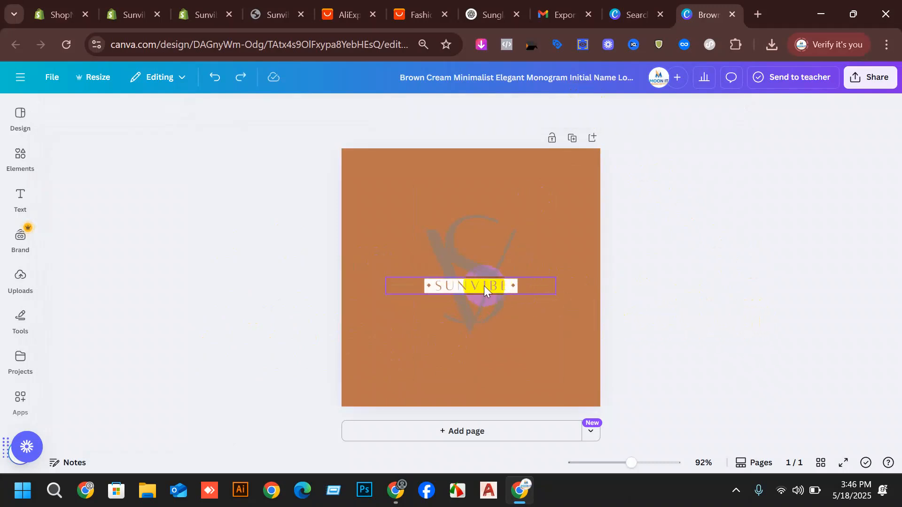
Apply the Background effect with roundness 50, spread 50 and the grayish-brown document color to the SUNVIBE text
{"action": "left_click", "coordinate": [511, 282]}
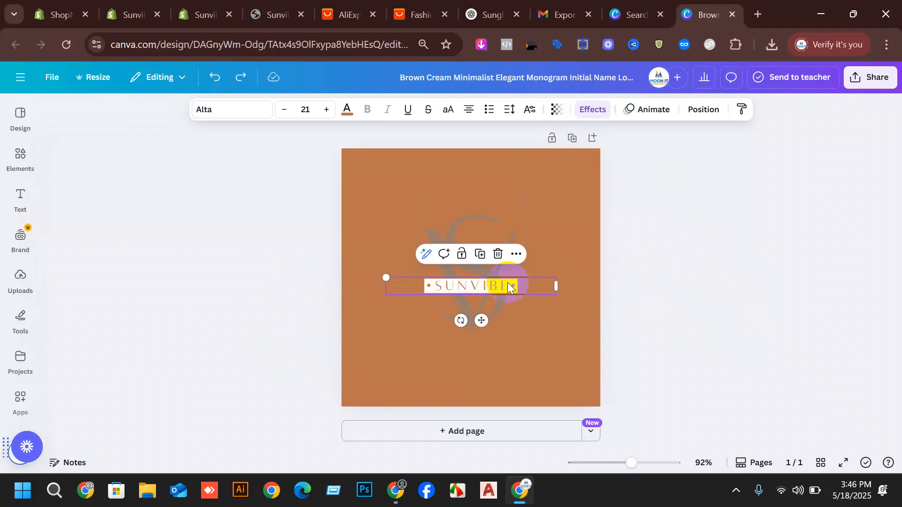
{"action": "left_click", "coordinate": [590, 114]}
{"action": "scroll", "coordinate": [108, 353], "scroll_direction": "down", "scroll_amount": 5}
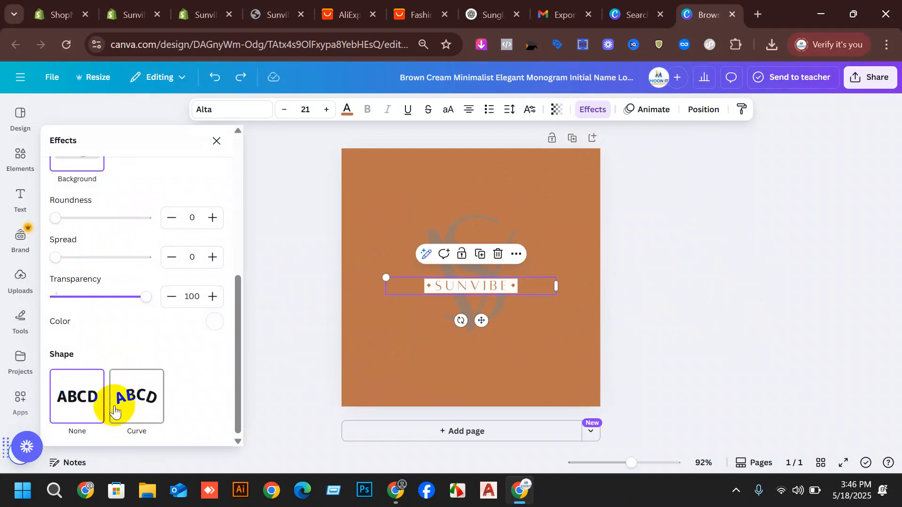
{"action": "scroll", "coordinate": [90, 263], "scroll_direction": "up", "scroll_amount": 2}
{"action": "left_click", "coordinate": [92, 230]}
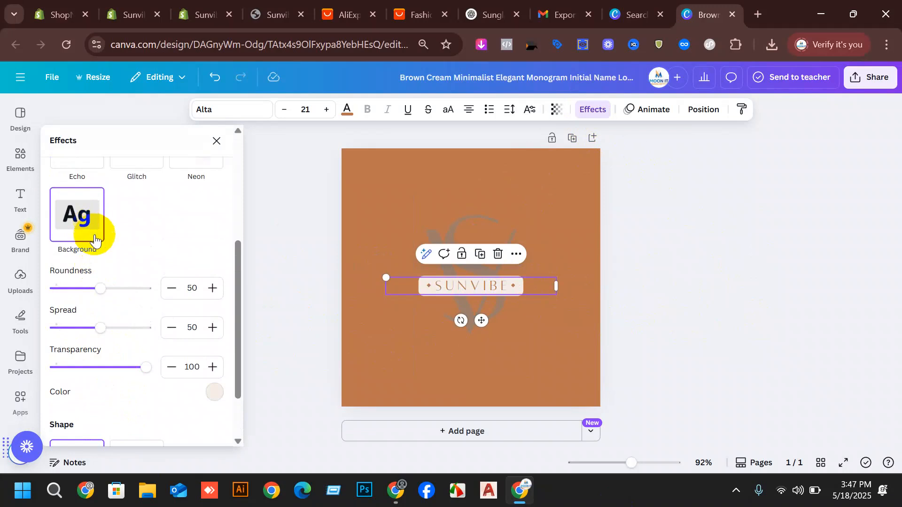
{"action": "scroll", "coordinate": [121, 271], "scroll_direction": "down", "scroll_amount": 2}
{"action": "left_click", "coordinate": [221, 323]}
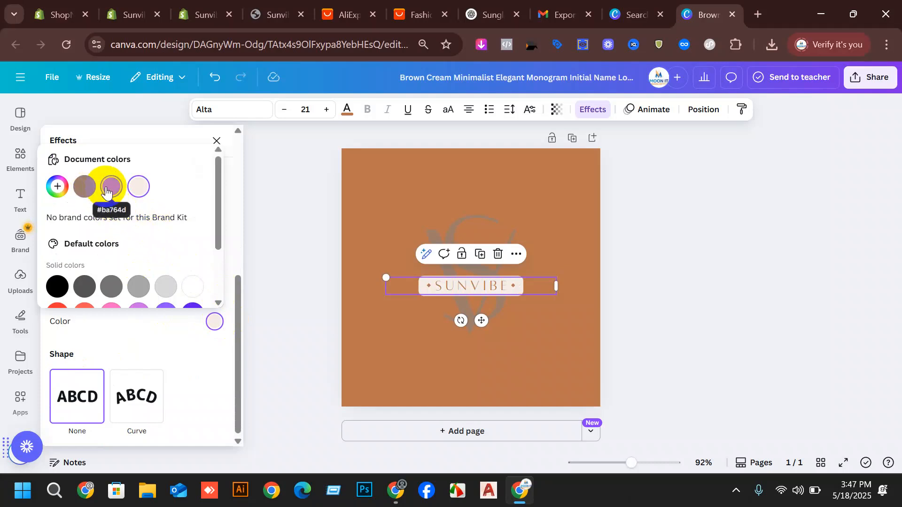
{"action": "left_click", "coordinate": [85, 192]}
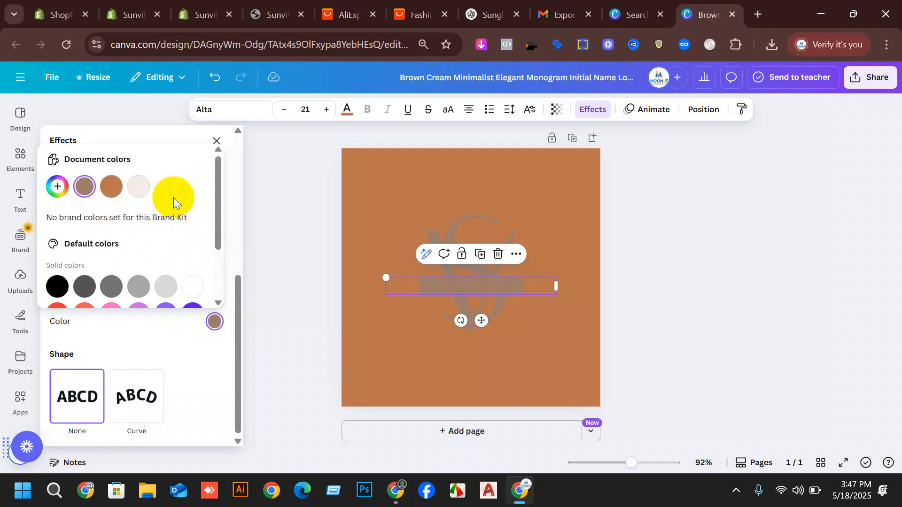
{"action": "left_click", "coordinate": [295, 187]}
Set the SUNVIBE text color to white
{"action": "left_click", "coordinate": [346, 112]}
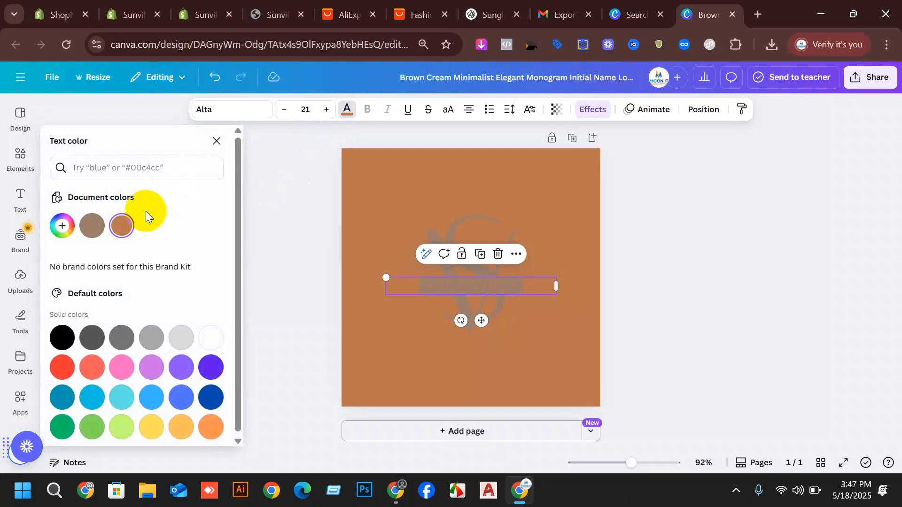
{"action": "left_click", "coordinate": [210, 337]}
{"action": "key", "text": "Escape"}
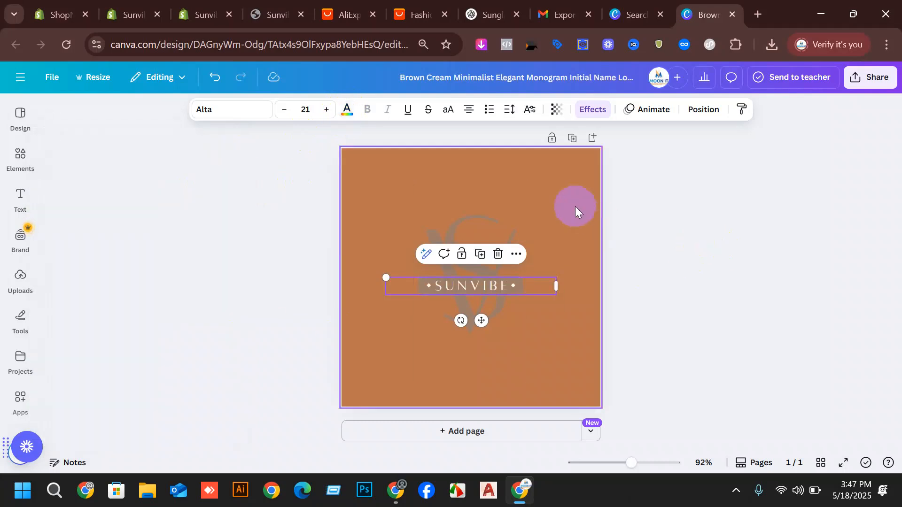
Set the logo page's background to the white document color
{"action": "left_click", "coordinate": [574, 205]}
{"action": "left_click", "coordinate": [412, 111]}
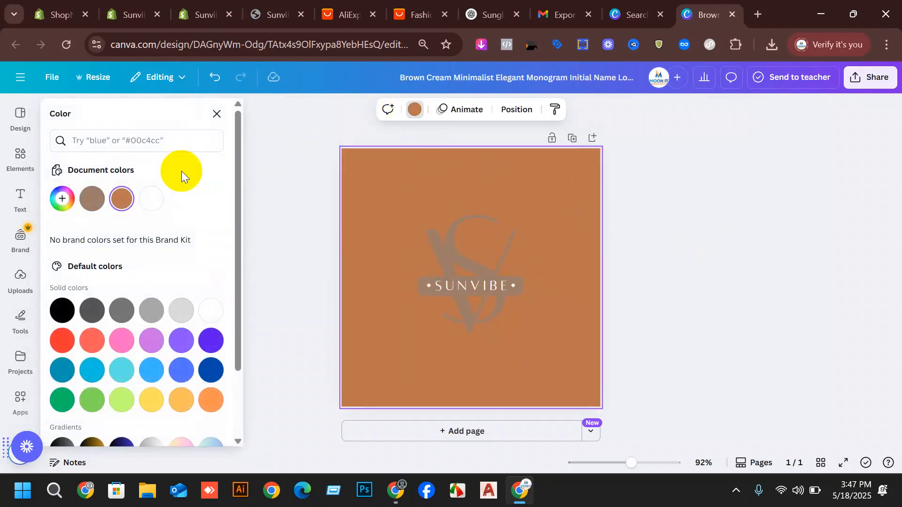
{"action": "left_click", "coordinate": [150, 196]}
{"action": "key", "text": "Escape"}
Enlarge the S, V and SUNVIBE elements together, and undo the accidental shift of the separate elements
{"action": "left_click_drag", "start_coordinate": [387, 197], "coordinate": [556, 344]}
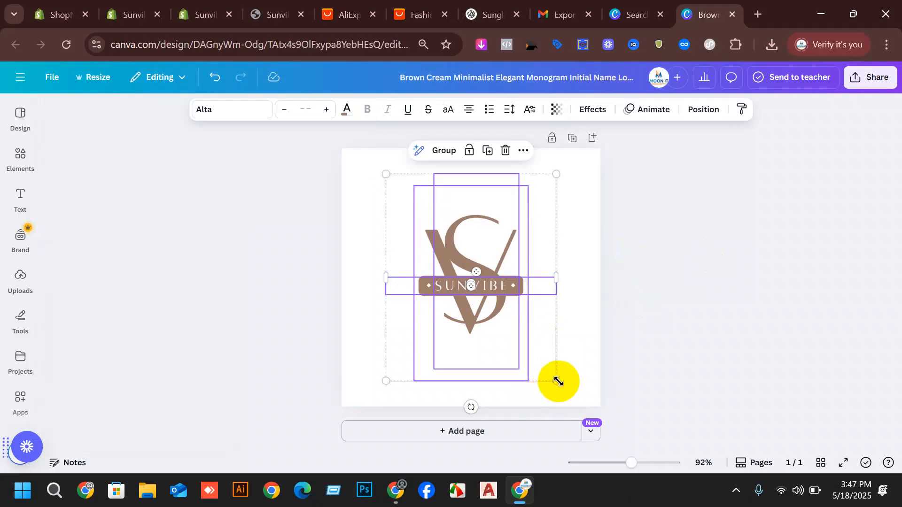
{"action": "left_click_drag", "start_coordinate": [559, 380], "coordinate": [599, 428]}
{"action": "left_click_drag", "start_coordinate": [495, 313], "coordinate": [472, 301]}
{"action": "left_click", "coordinate": [705, 349]}
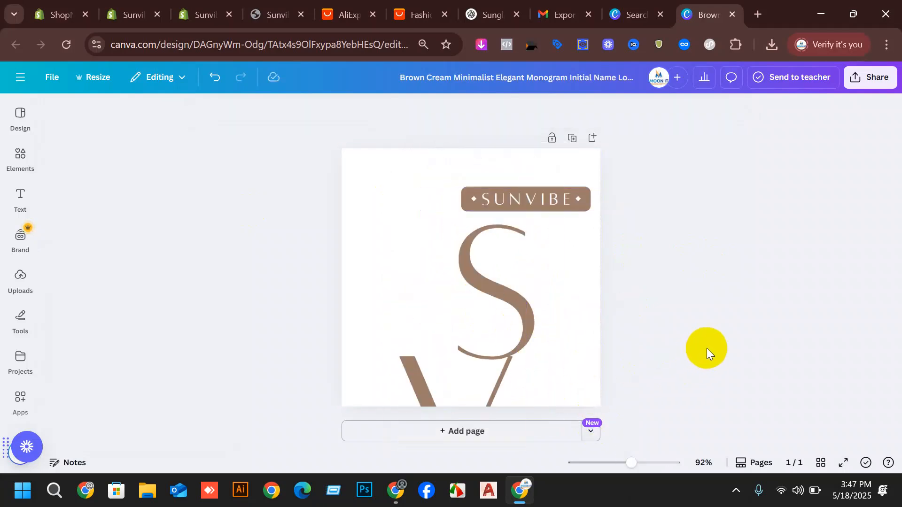
{"action": "key", "text": "ctrl+z"}
Group the S, V and SUNVIBE elements into one logo
{"action": "left_click_drag", "start_coordinate": [385, 193], "coordinate": [548, 312]}
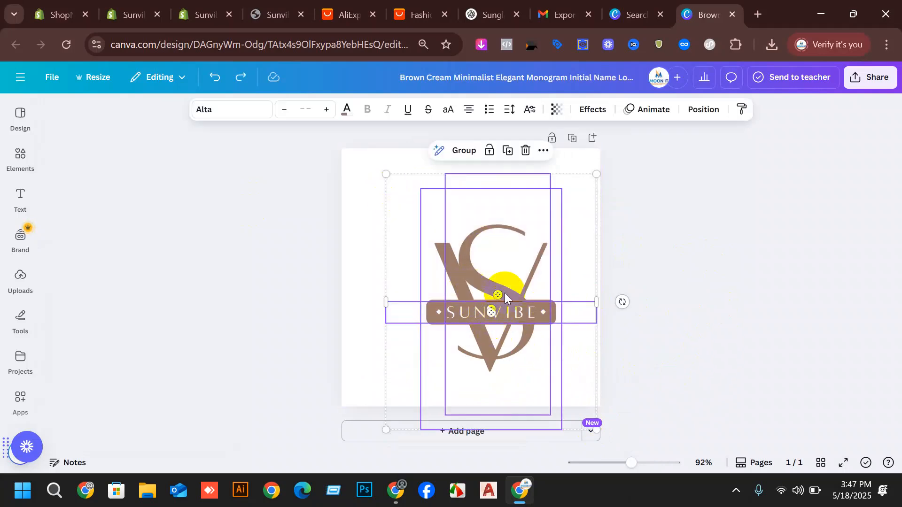
{"action": "left_click", "coordinate": [674, 292]}
{"action": "left_click_drag", "start_coordinate": [384, 194], "coordinate": [566, 332]}
{"action": "left_click", "coordinate": [482, 159]}
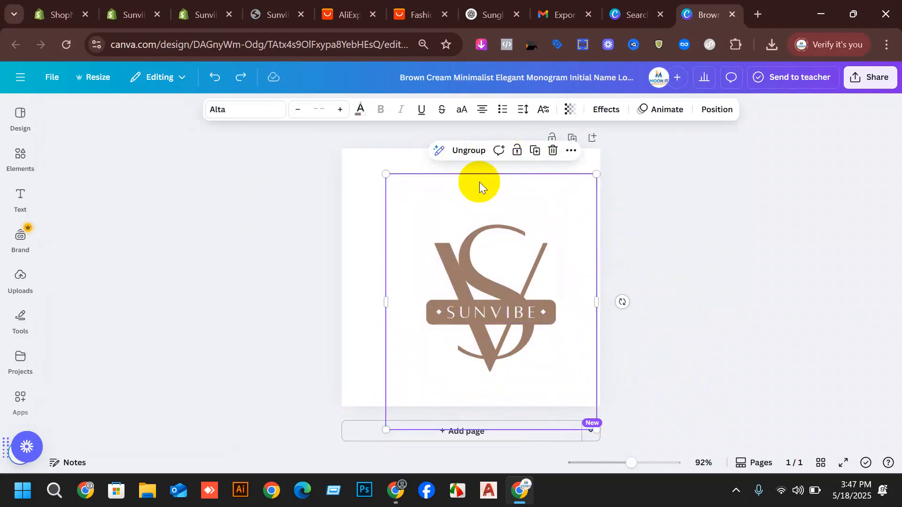
Enlarge the grouped logo so the monogram fills most of the page, and center it
{"action": "left_click_drag", "start_coordinate": [492, 280], "coordinate": [469, 257]}
{"action": "left_click_drag", "start_coordinate": [575, 407], "coordinate": [644, 483]}
{"action": "left_click_drag", "start_coordinate": [501, 346], "coordinate": [477, 311]}
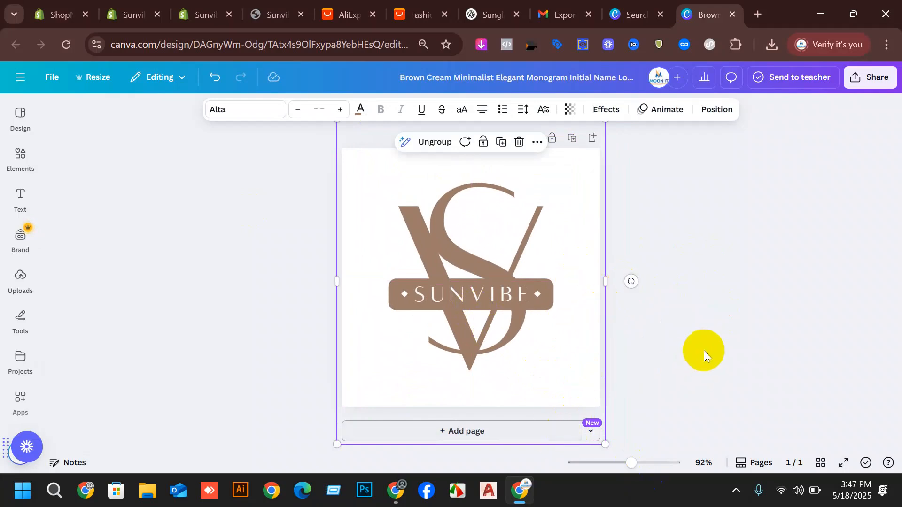
{"action": "left_click_drag", "start_coordinate": [468, 274], "coordinate": [472, 280]}
{"action": "left_click", "coordinate": [483, 294]}
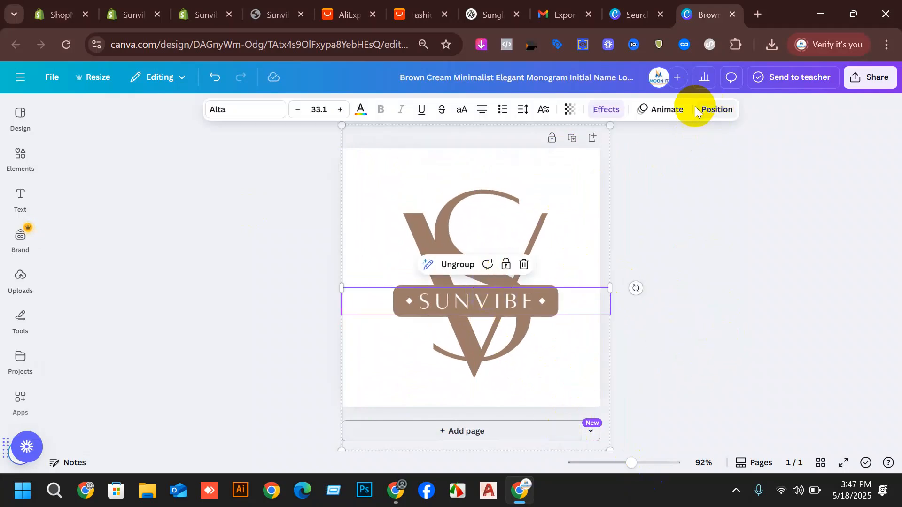
Download the logo as a PNG at maximum size with a transparent background
{"action": "left_click", "coordinate": [888, 84]}
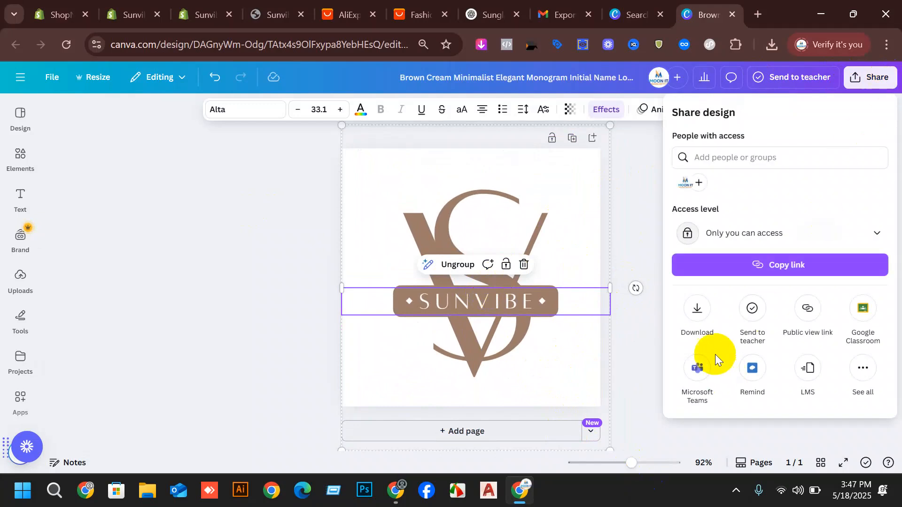
{"action": "left_click", "coordinate": [690, 315]}
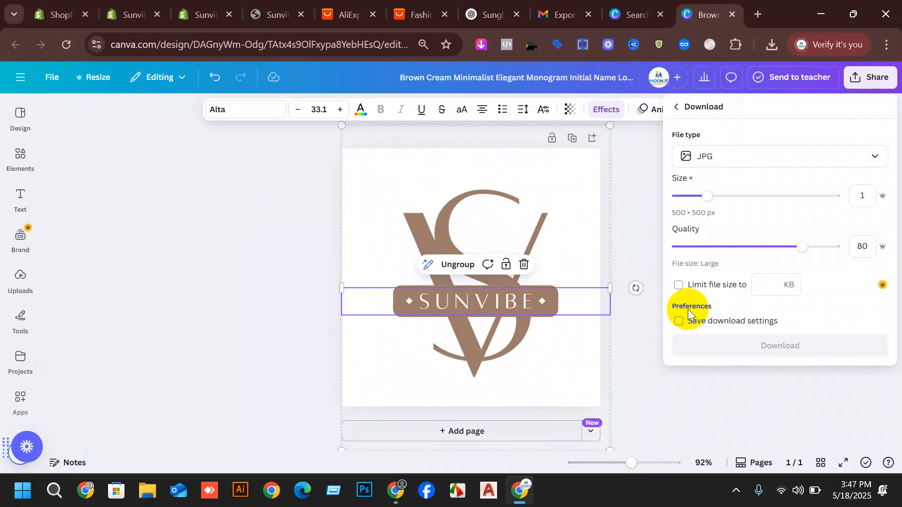
{"action": "left_click", "coordinate": [753, 162]}
{"action": "left_click", "coordinate": [727, 218]}
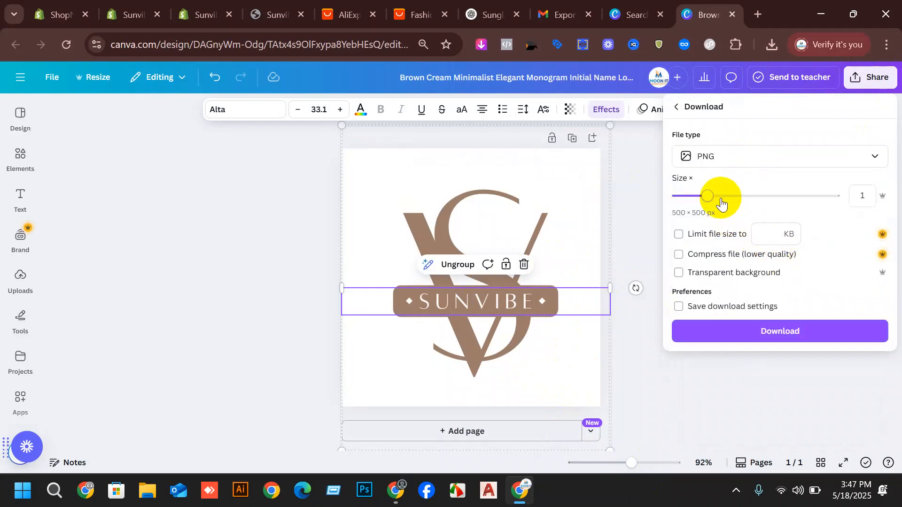
{"action": "left_click_drag", "start_coordinate": [704, 197], "coordinate": [845, 196]}
{"action": "left_click", "coordinate": [701, 274]}
{"action": "left_click", "coordinate": [739, 328]}
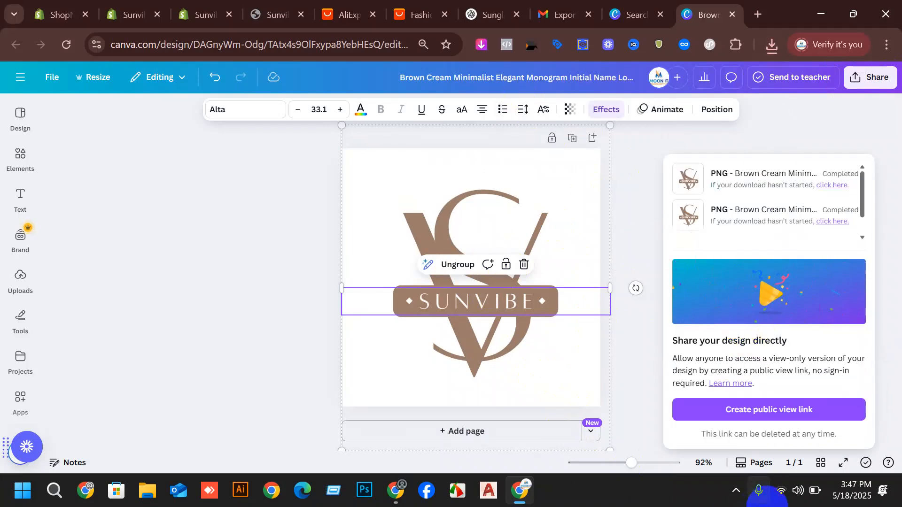
{"action": "left_click", "coordinate": [771, 44]}
In the Shopify theme editor, remove the current store logo and upload the newest SUNVIBE PNG from Downloads in its place
{"action": "left_click", "coordinate": [221, 13]}
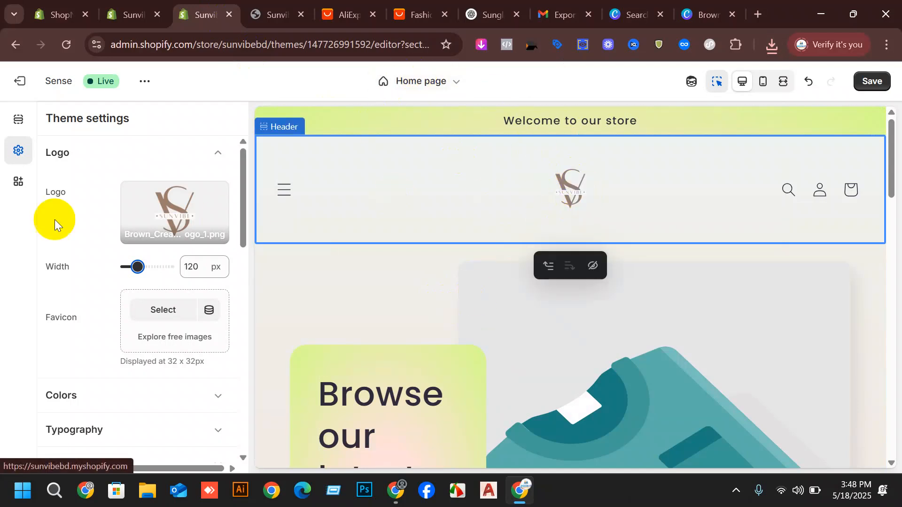
{"action": "left_click", "coordinate": [177, 221]}
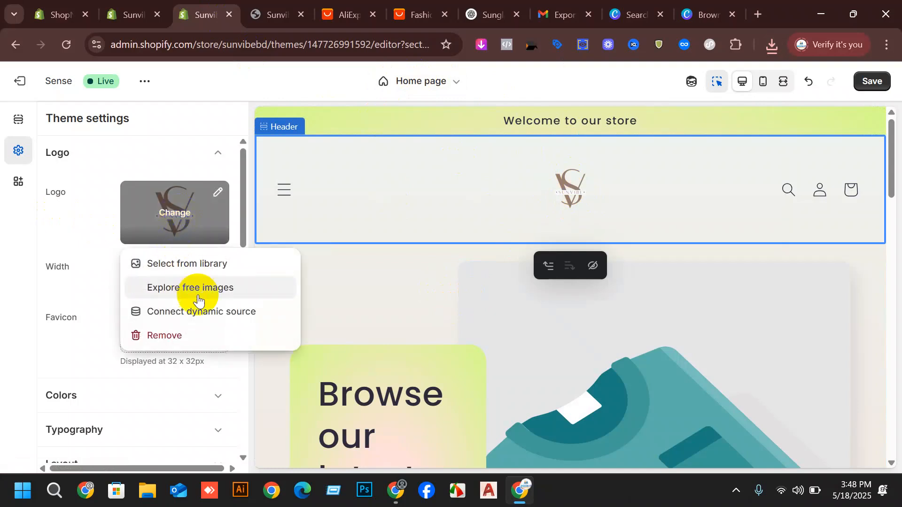
{"action": "left_click", "coordinate": [174, 347]}
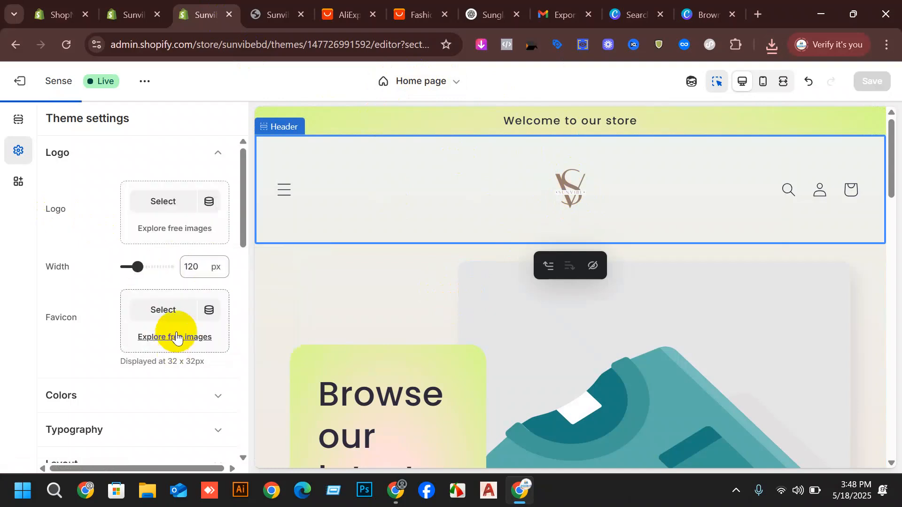
{"action": "left_click", "coordinate": [174, 204]}
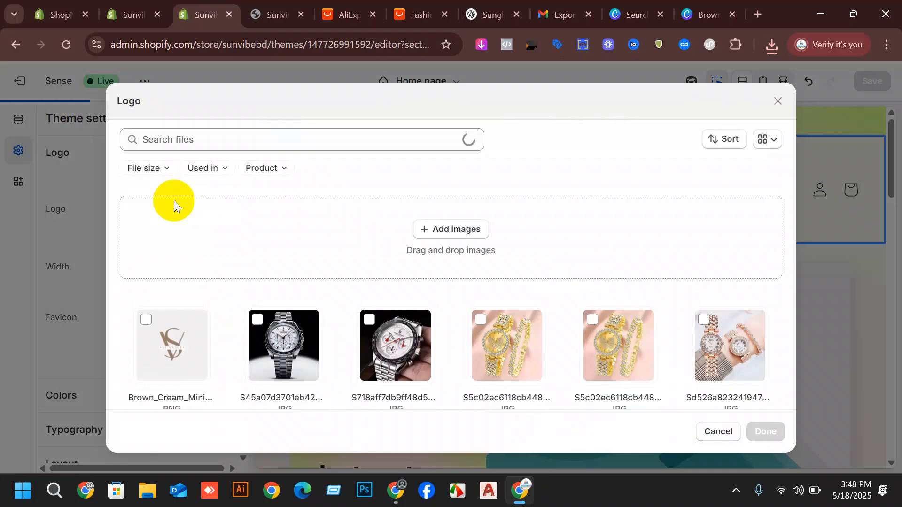
{"action": "left_click", "coordinate": [460, 230]}
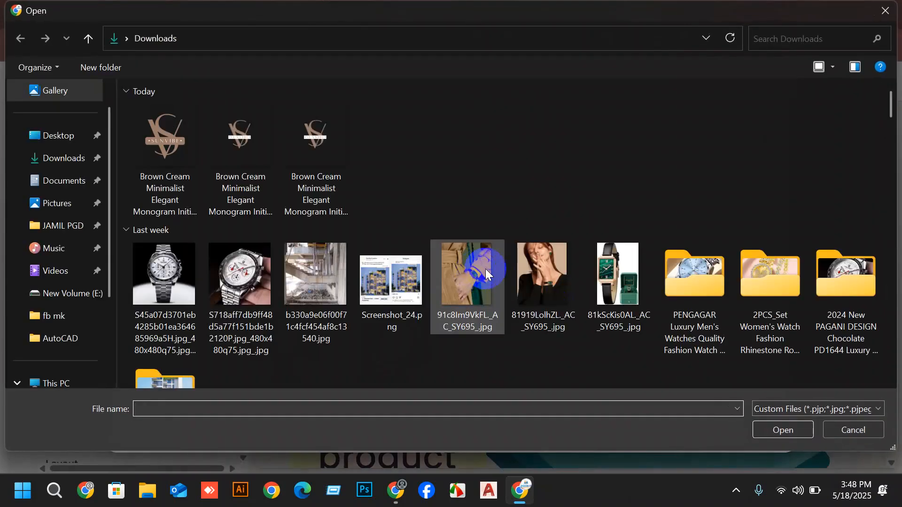
{"action": "double_click", "coordinate": [158, 155]}
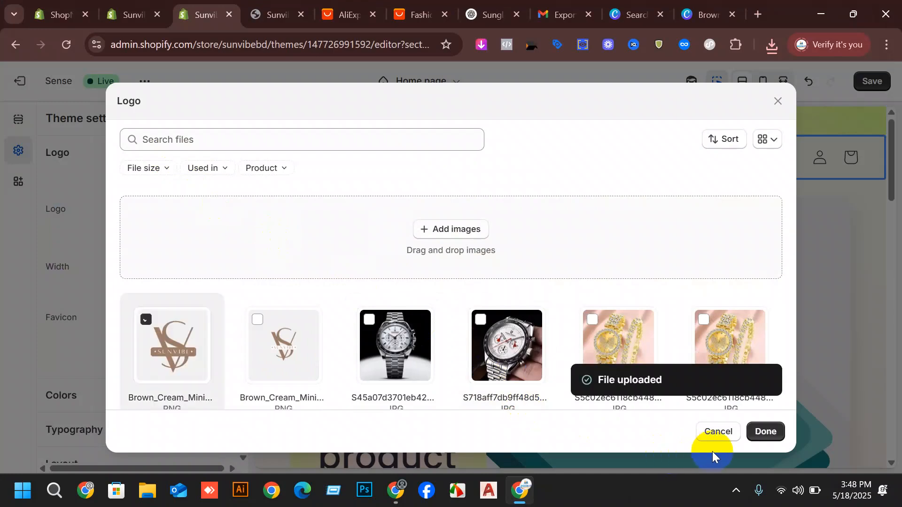
{"action": "left_click", "coordinate": [772, 438]}
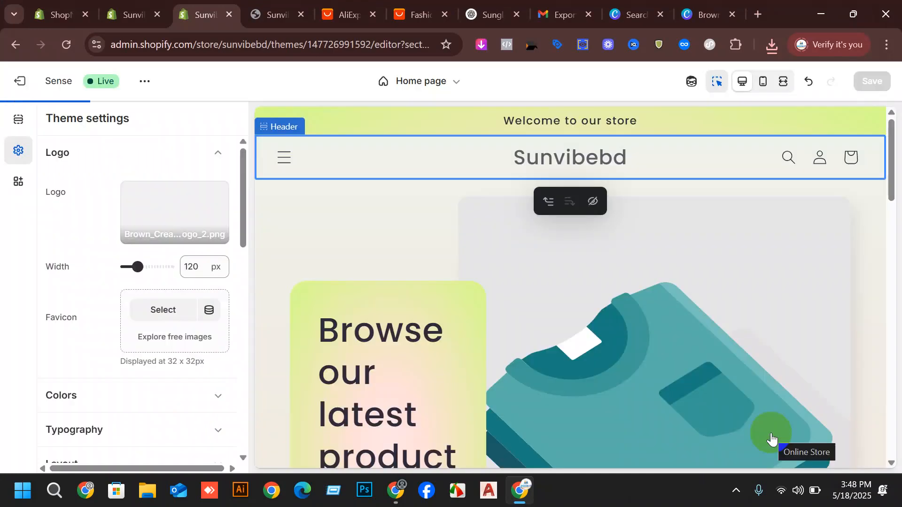
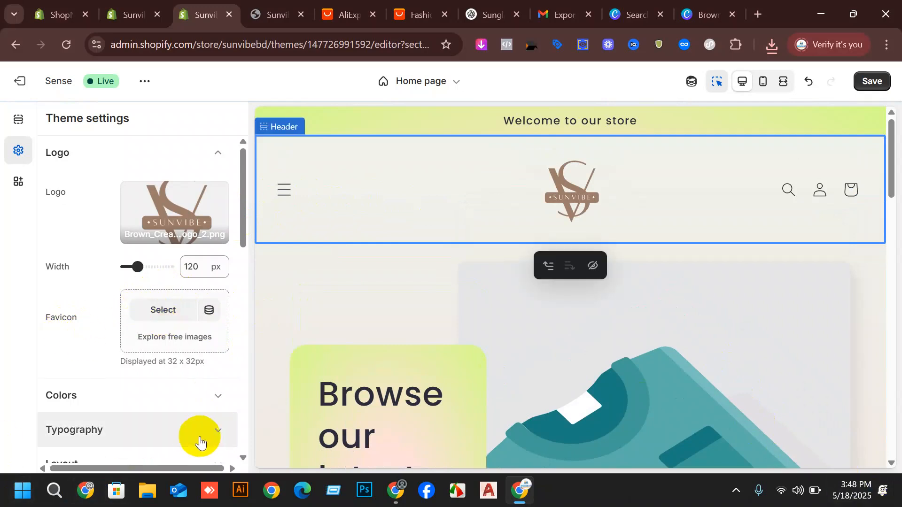
{"action": "left_click", "coordinate": [26, 16]}
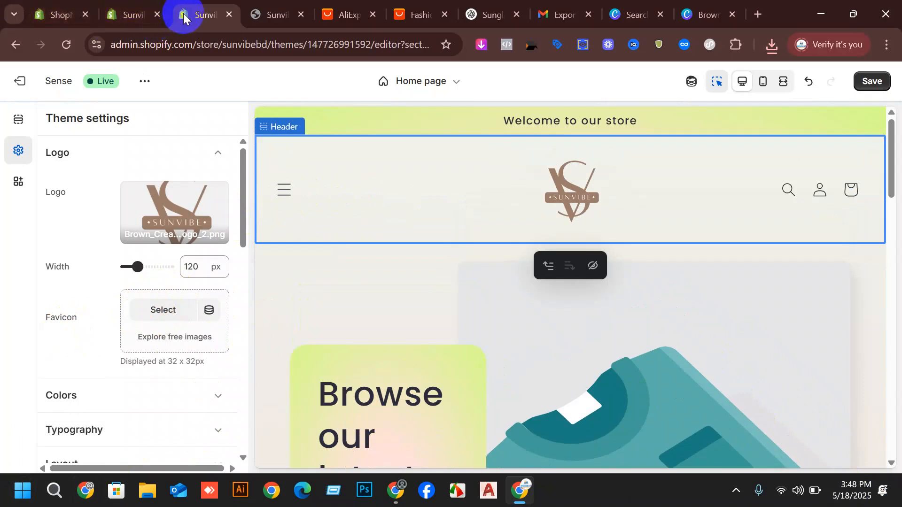
{"action": "left_click", "coordinate": [331, 15]}
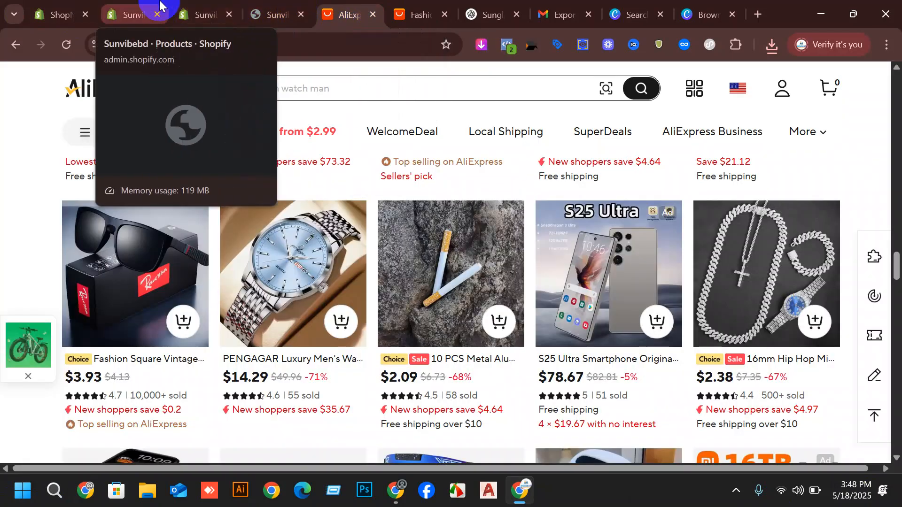
{"action": "left_click", "coordinate": [136, 6]}
{"action": "left_click", "coordinate": [219, 5]}
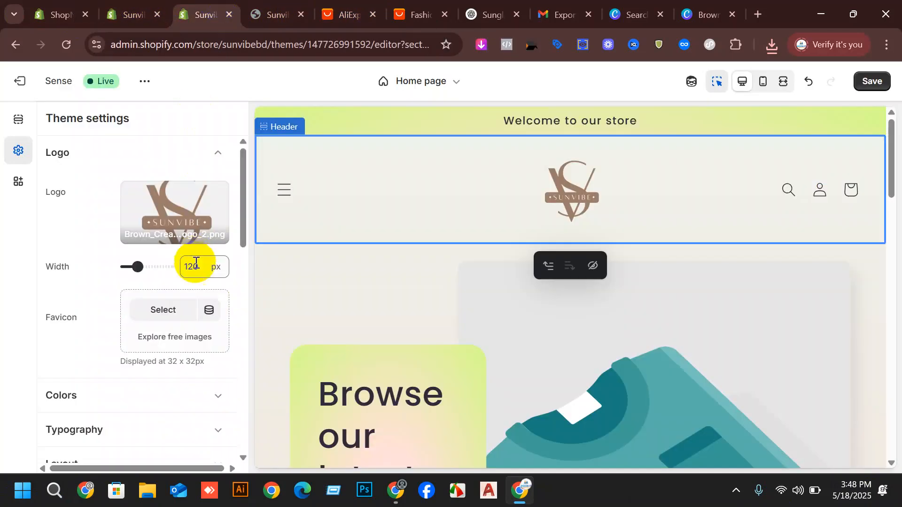
Set the store favicon to the newly uploaded SUNVIBE logo image from the library
{"action": "left_click", "coordinate": [153, 315]}
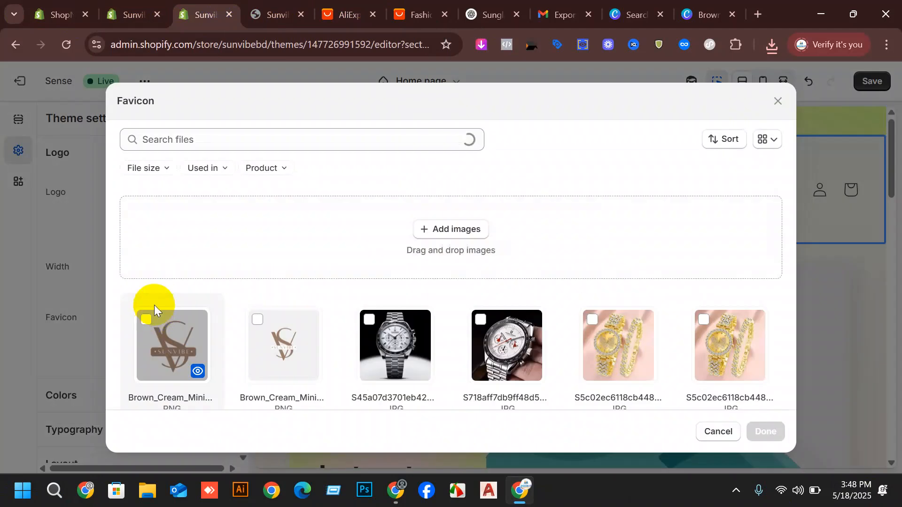
{"action": "left_click", "coordinate": [183, 341]}
{"action": "left_click", "coordinate": [753, 434]}
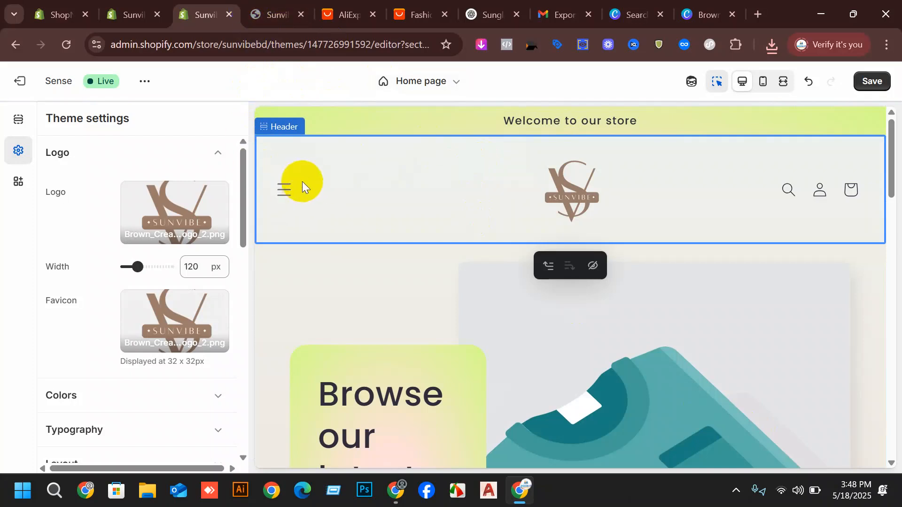
Examine the home page preview from the header to the featured products, and show the page in mobile view
{"action": "scroll", "coordinate": [319, 196], "scroll_direction": "down", "scroll_amount": 3}
{"action": "scroll", "coordinate": [170, 270], "scroll_direction": "down", "scroll_amount": 2}
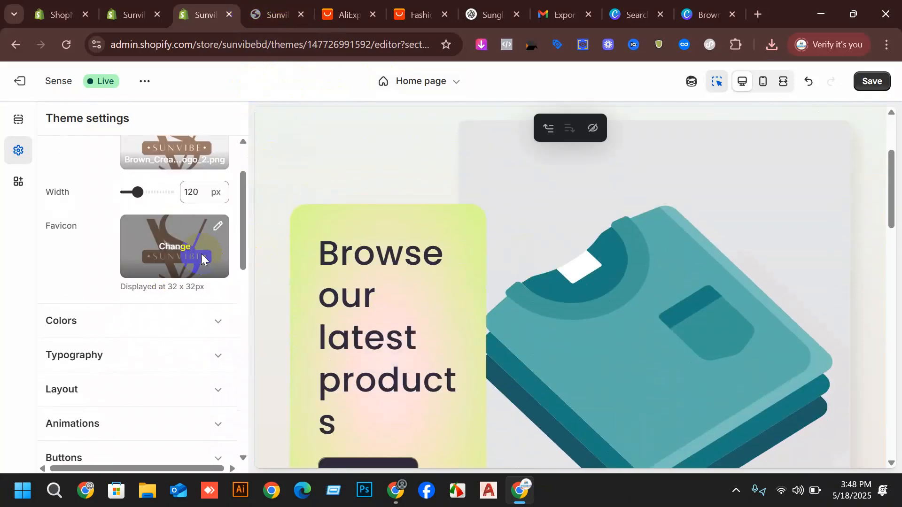
{"action": "scroll", "coordinate": [177, 257], "scroll_direction": "down", "scroll_amount": 2}
{"action": "scroll", "coordinate": [736, 266], "scroll_direction": "down", "scroll_amount": 5}
{"action": "scroll", "coordinate": [773, 275], "scroll_direction": "down", "scroll_amount": 5}
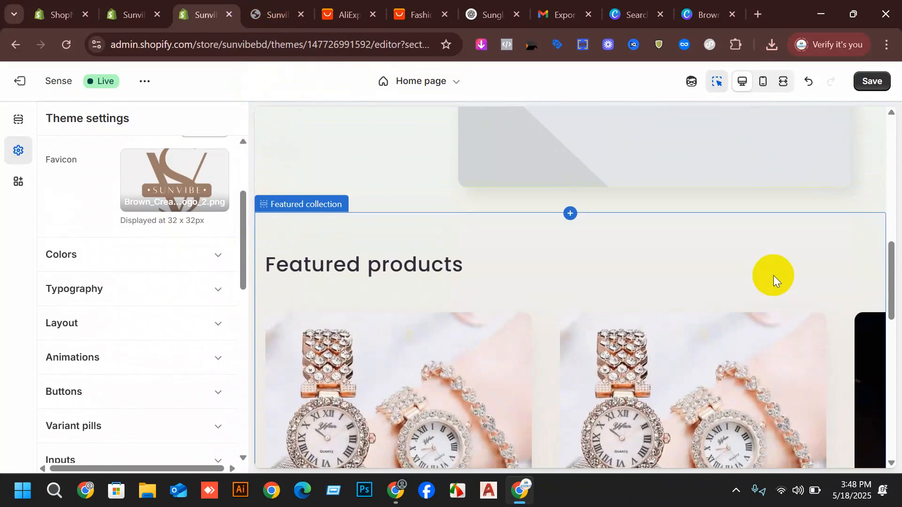
{"action": "scroll", "coordinate": [796, 306], "scroll_direction": "up", "scroll_amount": 6}
{"action": "scroll", "coordinate": [535, 221], "scroll_direction": "up", "scroll_amount": 6}
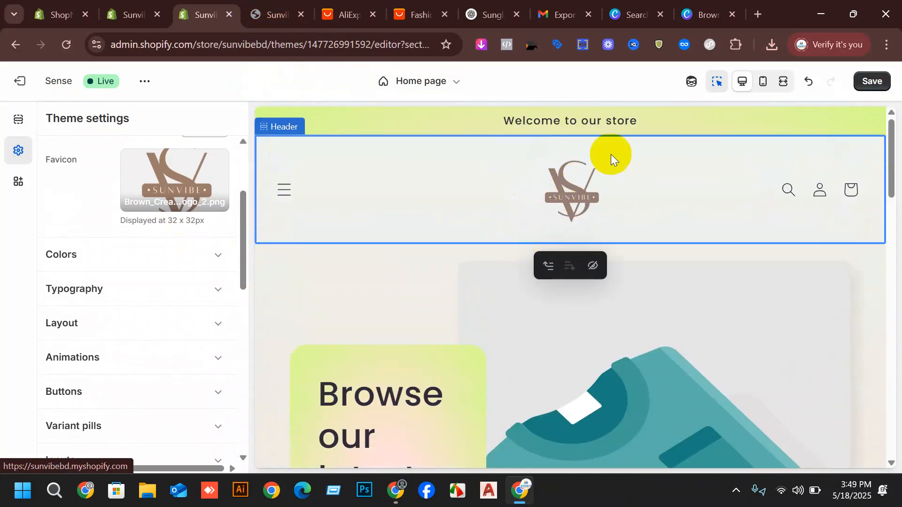
{"action": "left_click", "coordinate": [764, 83]}
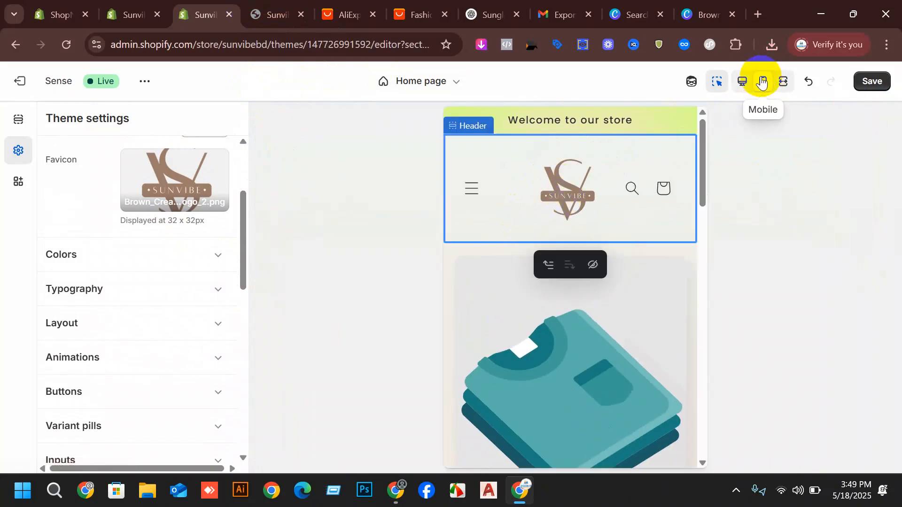
Return the home page preview to desktop view and save the theme changes
{"action": "left_click", "coordinate": [742, 81]}
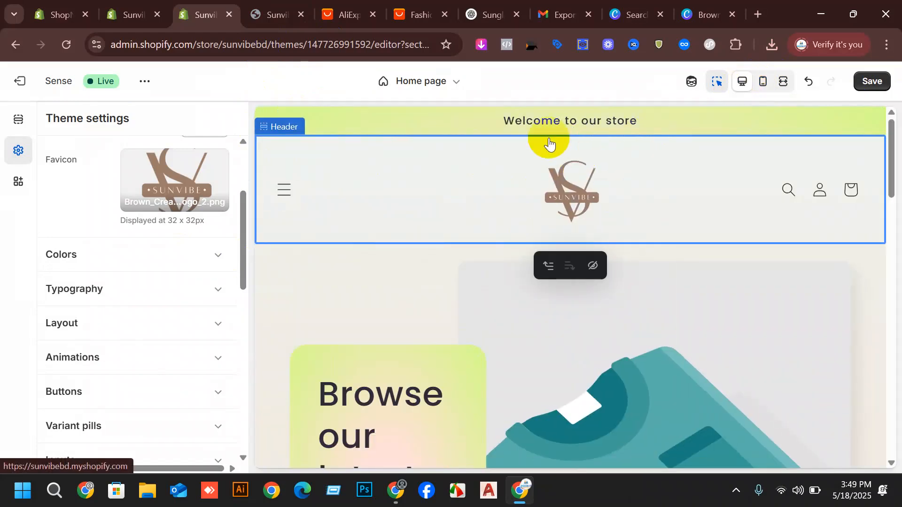
{"action": "left_click", "coordinate": [281, 12]}
{"action": "left_click", "coordinate": [66, 44]}
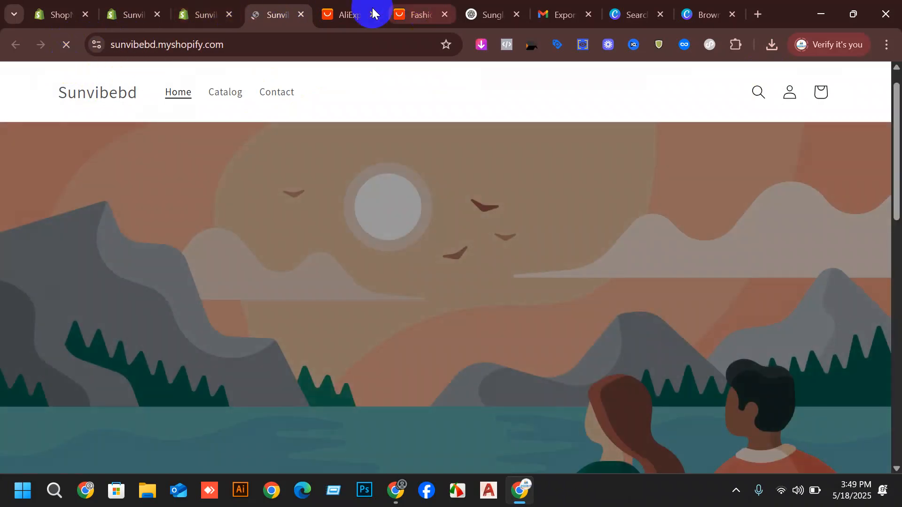
{"action": "left_click", "coordinate": [203, 9]}
{"action": "left_click", "coordinate": [867, 77]}
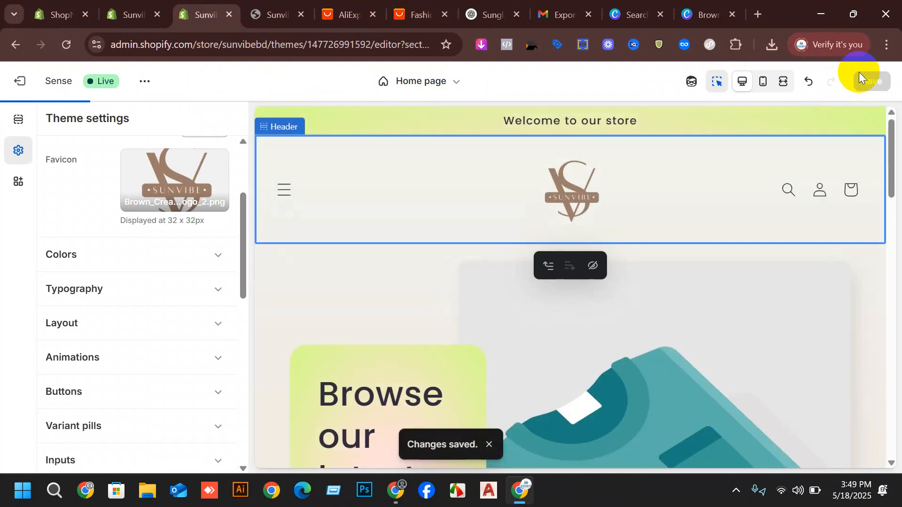
Reload the already open storefront page and compare it with the header in the theme editor preview
{"action": "left_click", "coordinate": [281, 8]}
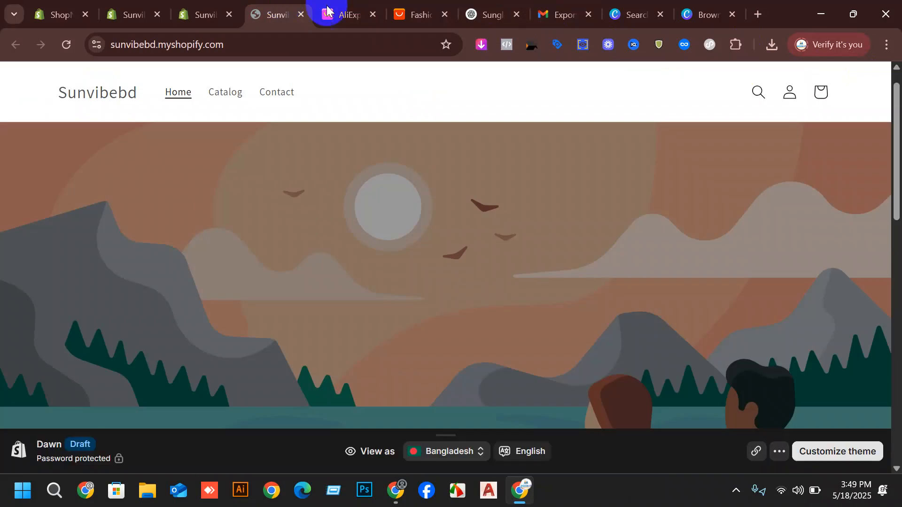
{"action": "left_click", "coordinate": [66, 45]}
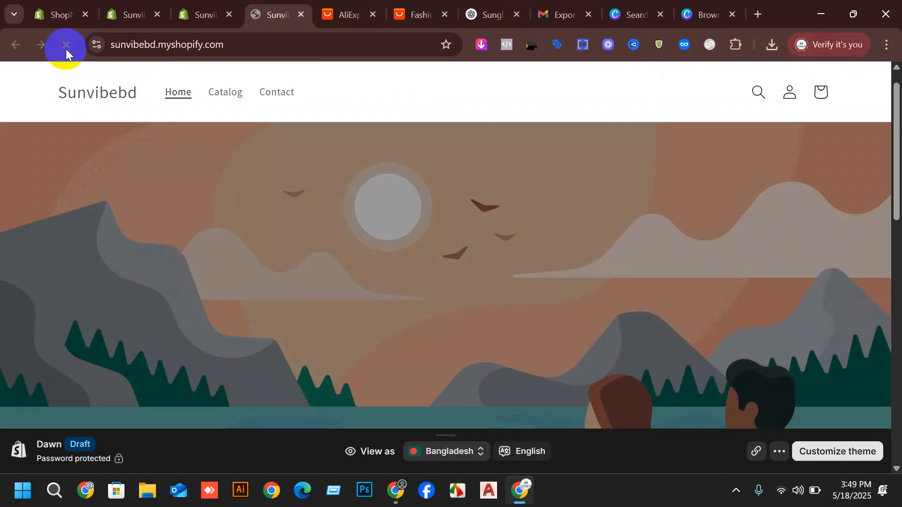
{"action": "left_click", "coordinate": [209, 14]}
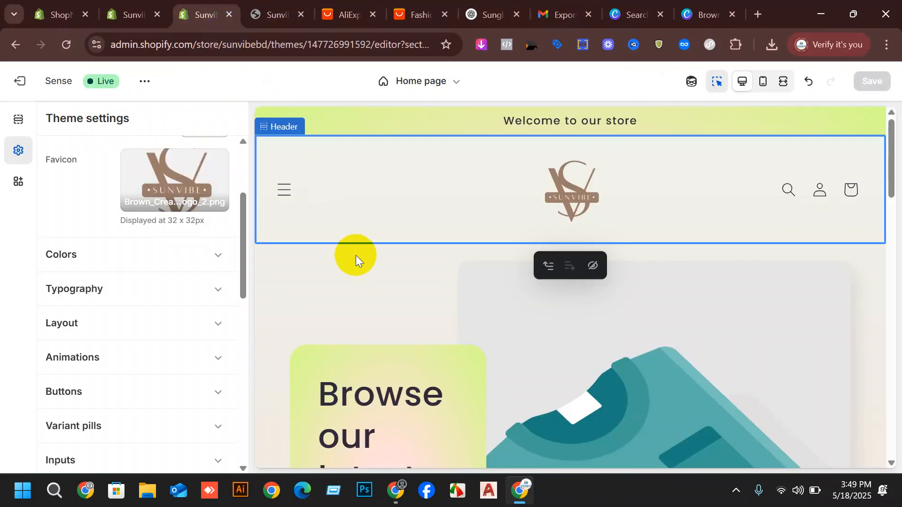
{"action": "scroll", "coordinate": [599, 227], "scroll_direction": "down", "scroll_amount": 3}
{"action": "scroll", "coordinate": [648, 185], "scroll_direction": "up", "scroll_amount": 3}
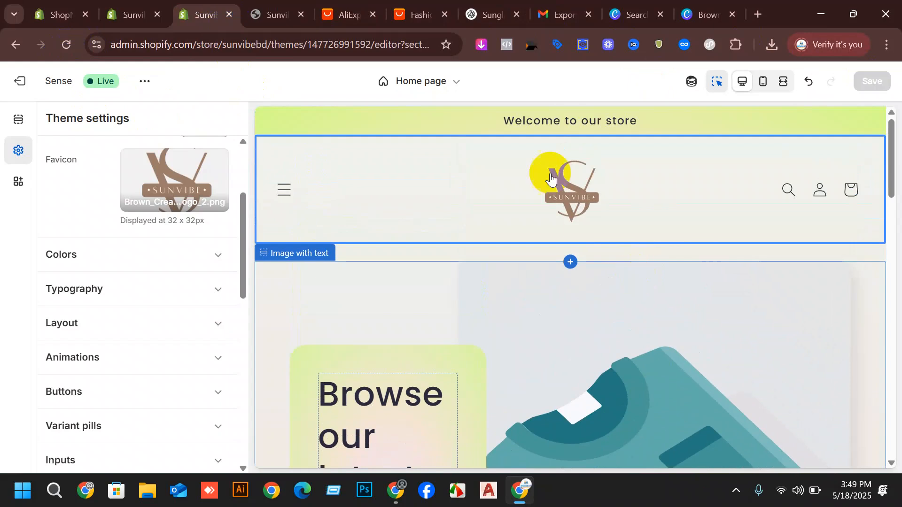
Open the live online store from the Shopify admin and examine its home page from the logo down to the featured products
{"action": "left_click", "coordinate": [141, 11]}
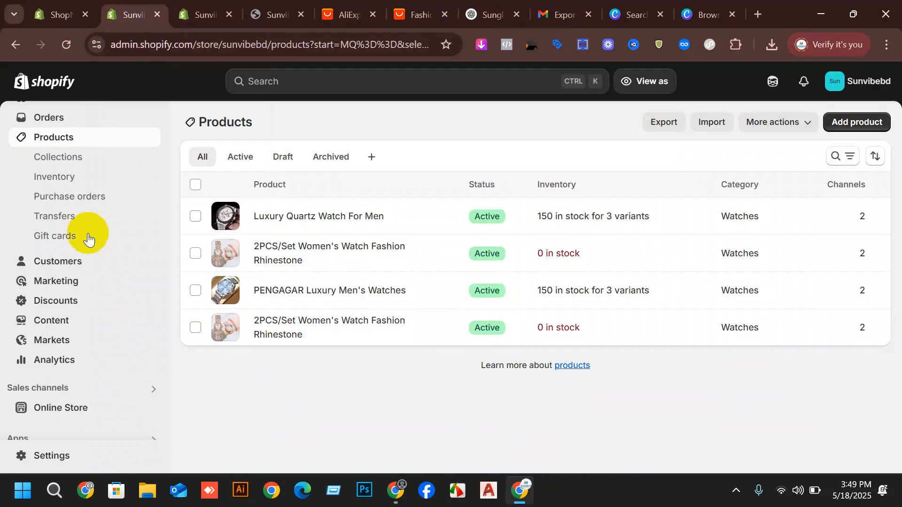
{"action": "left_click", "coordinate": [153, 410]}
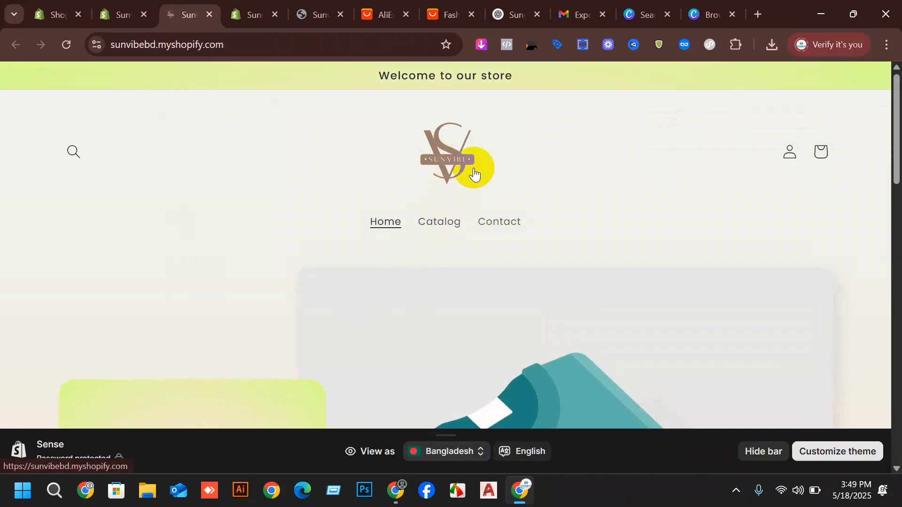
{"action": "scroll", "coordinate": [475, 238], "scroll_direction": "down", "scroll_amount": 6}
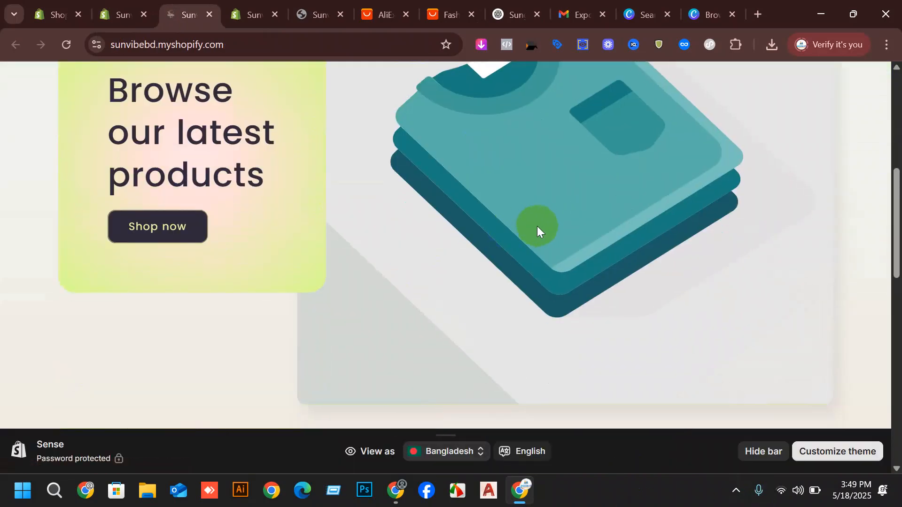
{"action": "scroll", "coordinate": [537, 227], "scroll_direction": "down", "scroll_amount": 3}
Go back to the theme editor and show the home page's full section list
{"action": "left_click", "coordinate": [117, 13]}
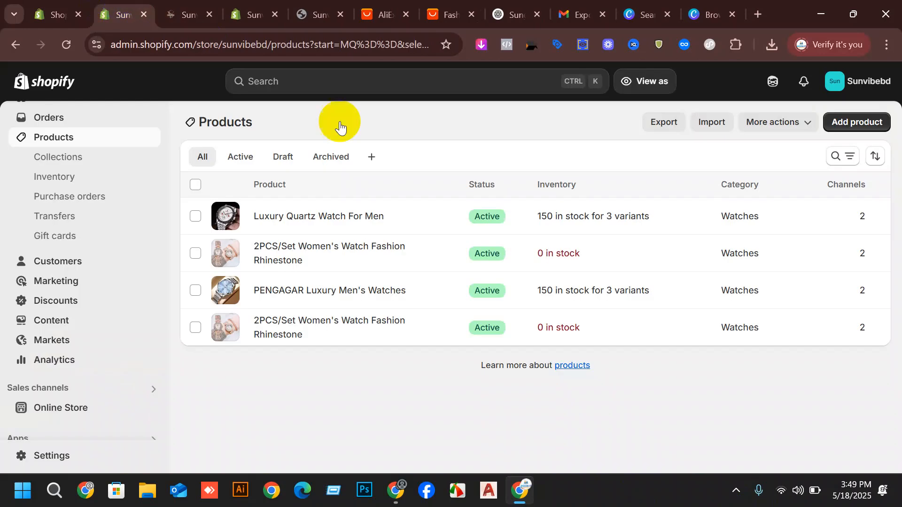
{"action": "left_click", "coordinate": [249, 2]}
{"action": "left_click", "coordinate": [194, 2]}
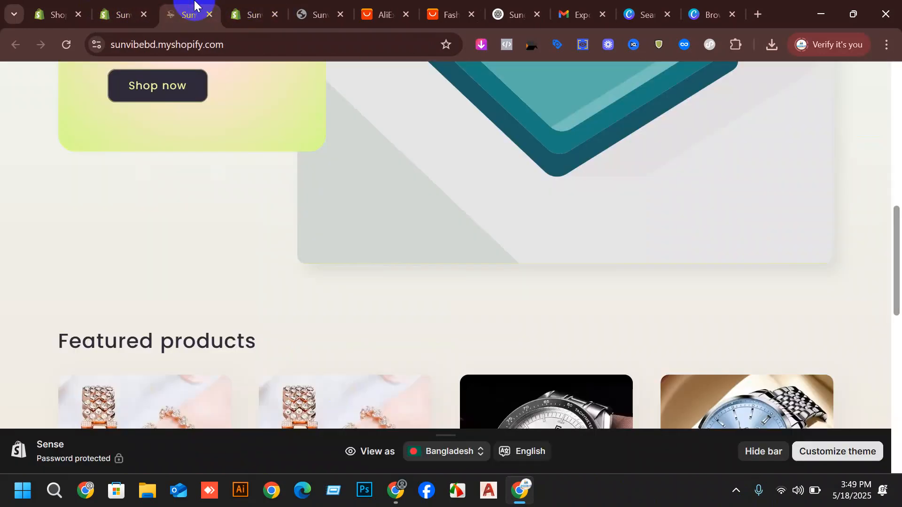
{"action": "left_click", "coordinate": [130, 2]}
{"action": "left_click", "coordinate": [235, 5]}
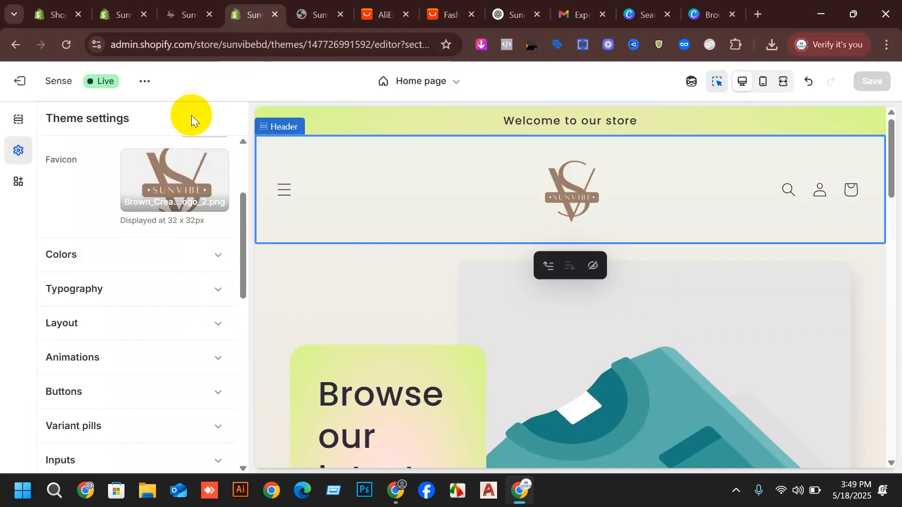
{"action": "left_click", "coordinate": [19, 113]}
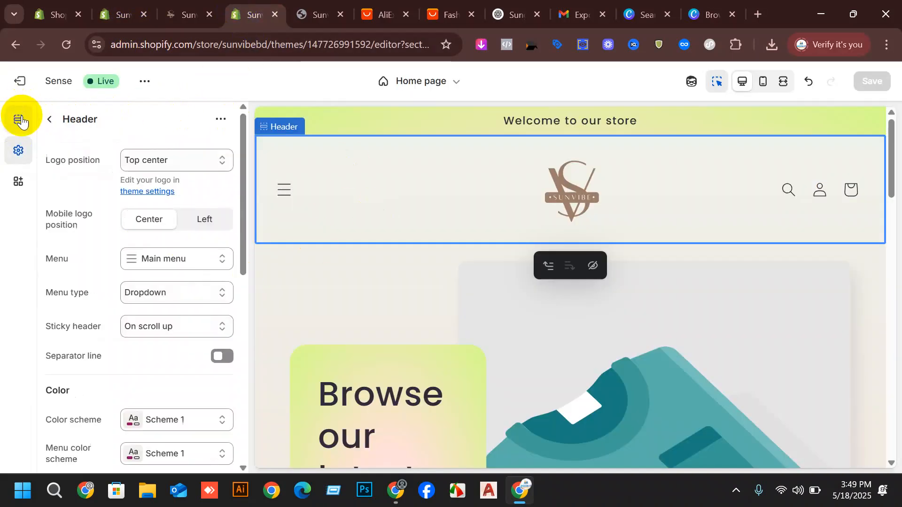
{"action": "left_click", "coordinate": [53, 118]}
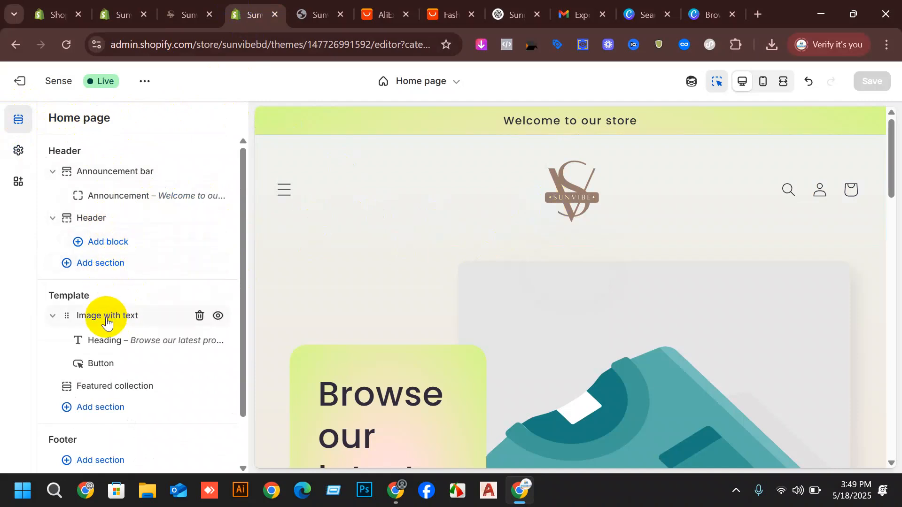
Examine the home page preview, from the Image with text banner and its settings to the featured products
{"action": "scroll", "coordinate": [465, 263], "scroll_direction": "down", "scroll_amount": 6}
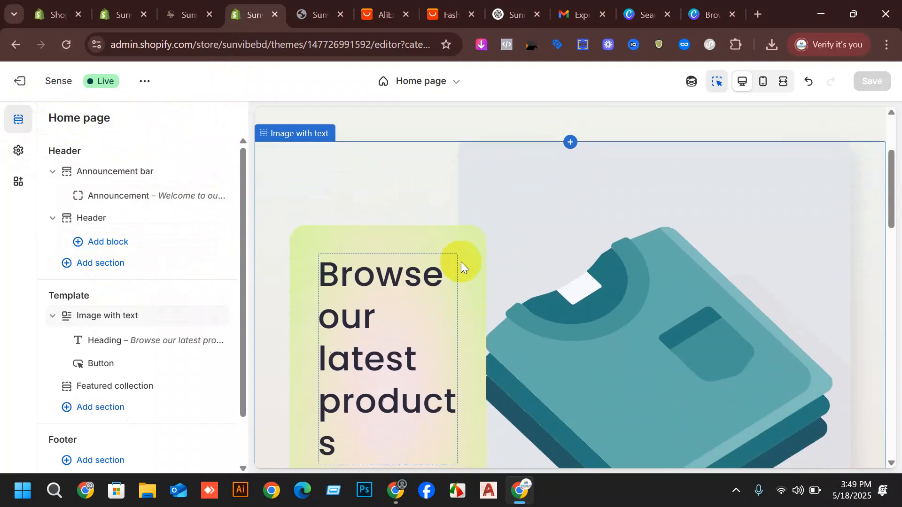
{"action": "left_click", "coordinate": [626, 203]}
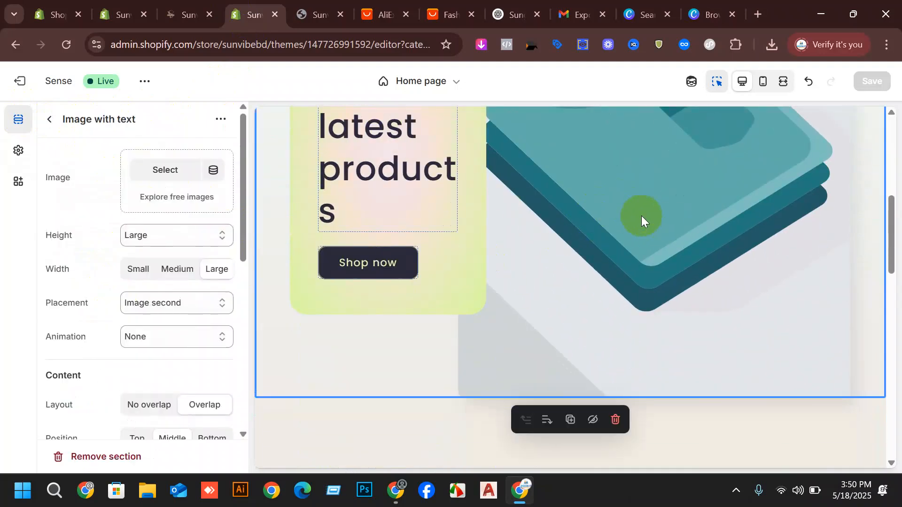
{"action": "left_click", "coordinate": [50, 123]}
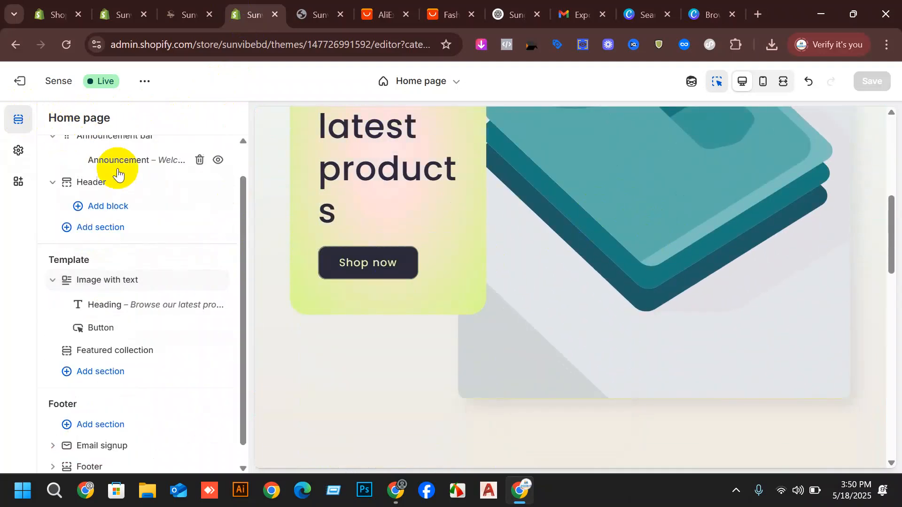
{"action": "scroll", "coordinate": [714, 263], "scroll_direction": "up", "scroll_amount": 3}
{"action": "scroll", "coordinate": [651, 317], "scroll_direction": "up", "scroll_amount": 2}
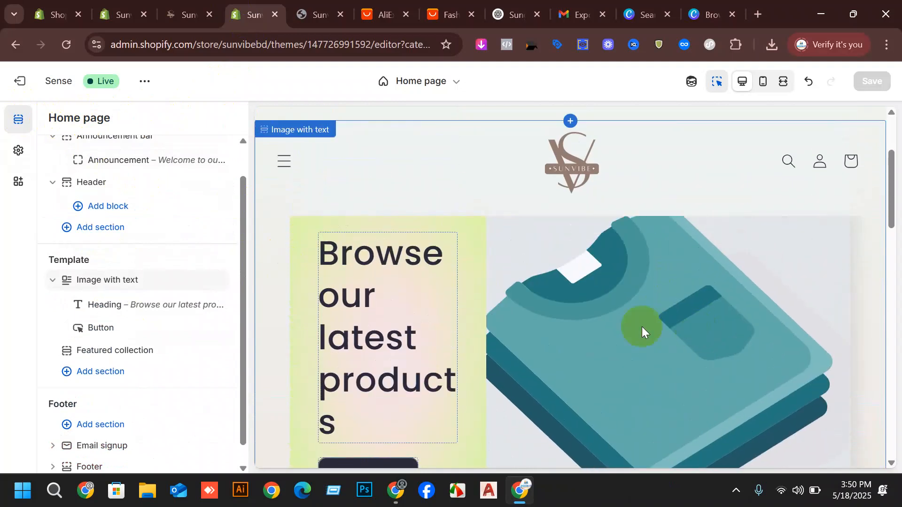
{"action": "scroll", "coordinate": [718, 272], "scroll_direction": "down", "scroll_amount": 3}
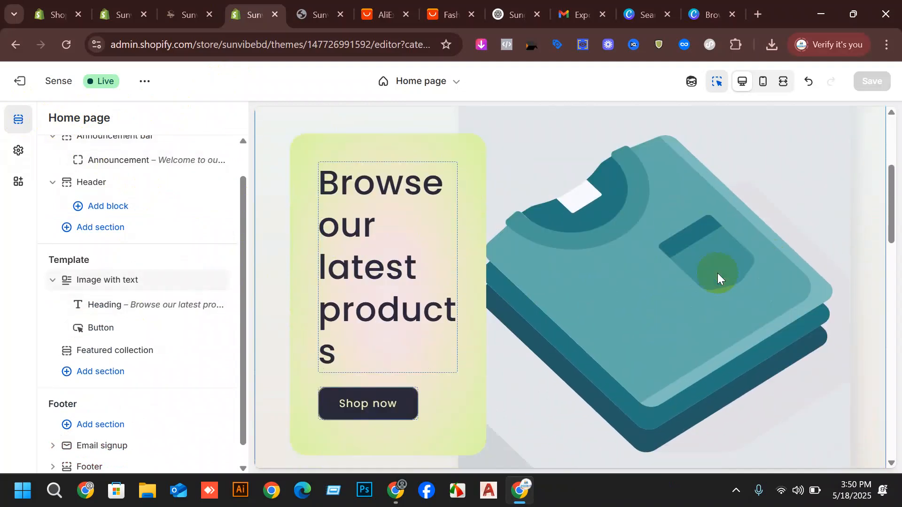
{"action": "scroll", "coordinate": [698, 281], "scroll_direction": "down", "scroll_amount": 3}
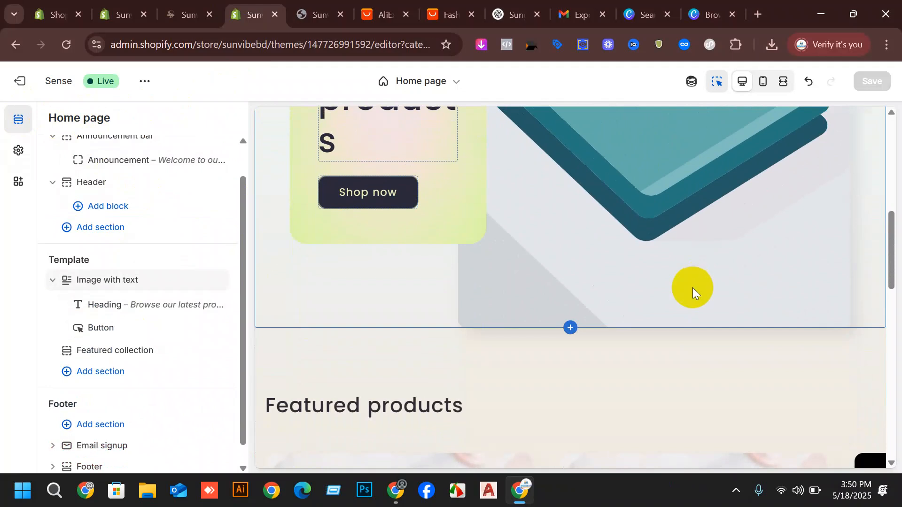
{"action": "scroll", "coordinate": [698, 246], "scroll_direction": "up", "scroll_amount": 1}
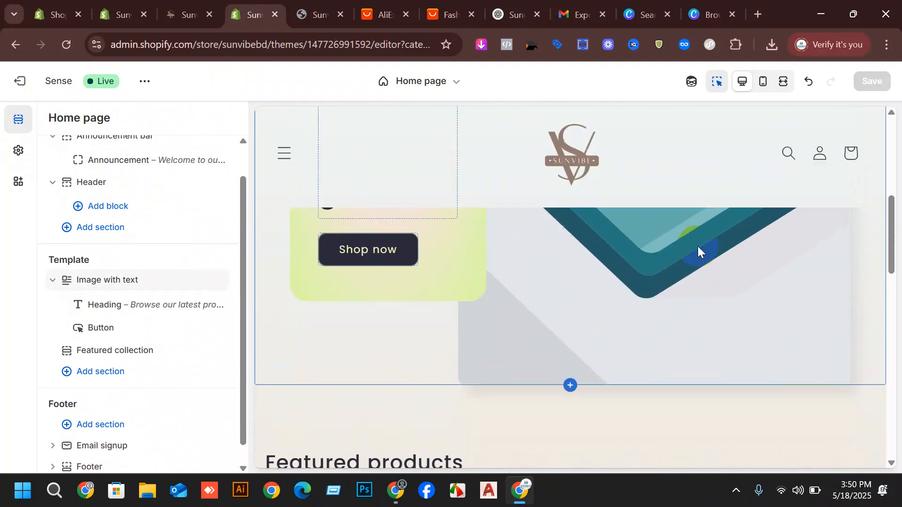
{"action": "scroll", "coordinate": [665, 261], "scroll_direction": "down", "scroll_amount": 10}
{"action": "scroll", "coordinate": [683, 278], "scroll_direction": "up", "scroll_amount": 5}
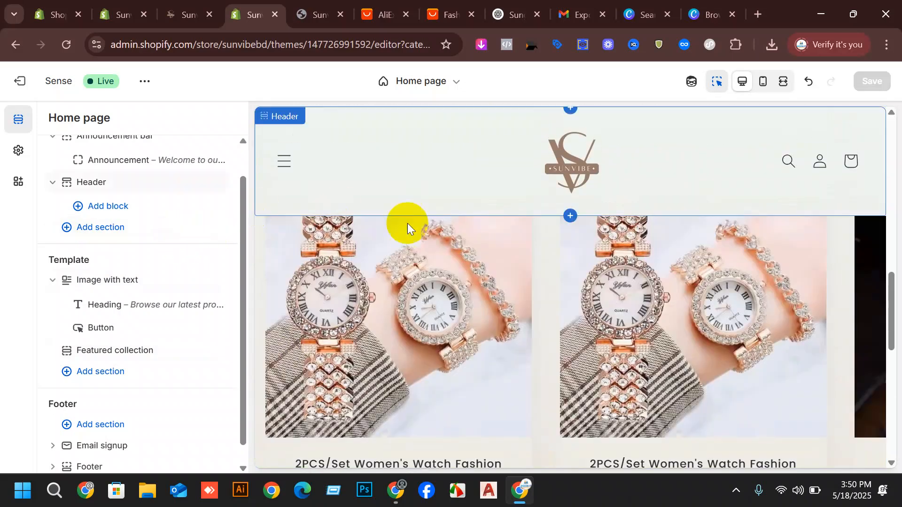
{"action": "scroll", "coordinate": [115, 187], "scroll_direction": "up", "scroll_amount": 1}
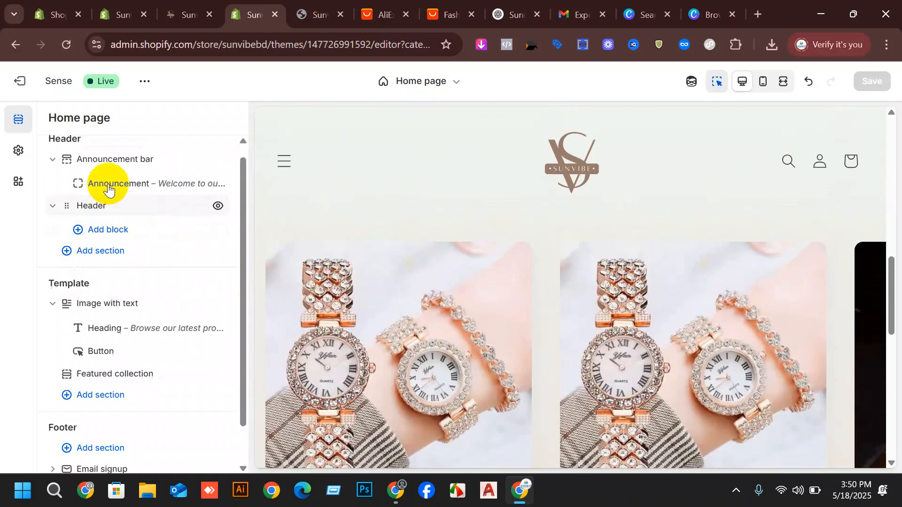
In the Image with text section settings, search the free image library for "watch"
{"action": "scroll", "coordinate": [173, 245], "scroll_direction": "down", "scroll_amount": 2}
{"action": "left_click", "coordinate": [106, 267]}
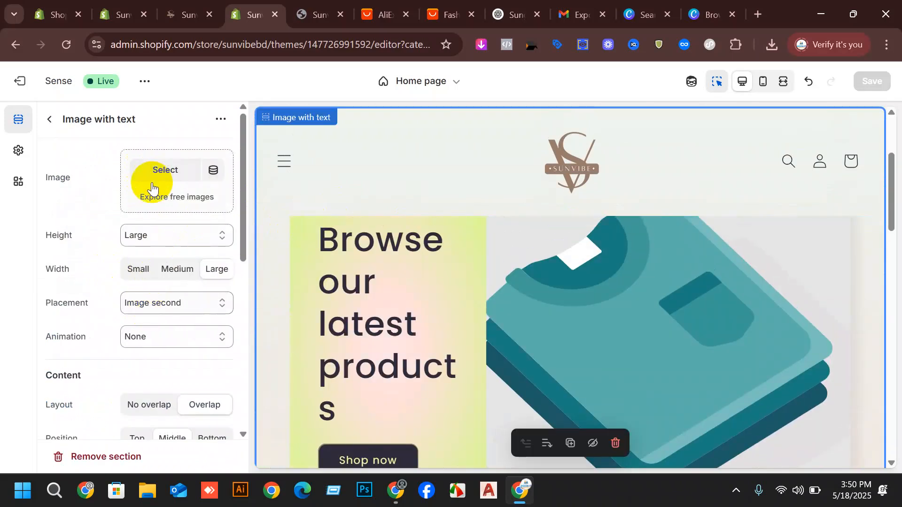
{"action": "scroll", "coordinate": [616, 290], "scroll_direction": "down", "scroll_amount": 4}
{"action": "scroll", "coordinate": [590, 239], "scroll_direction": "up", "scroll_amount": 3}
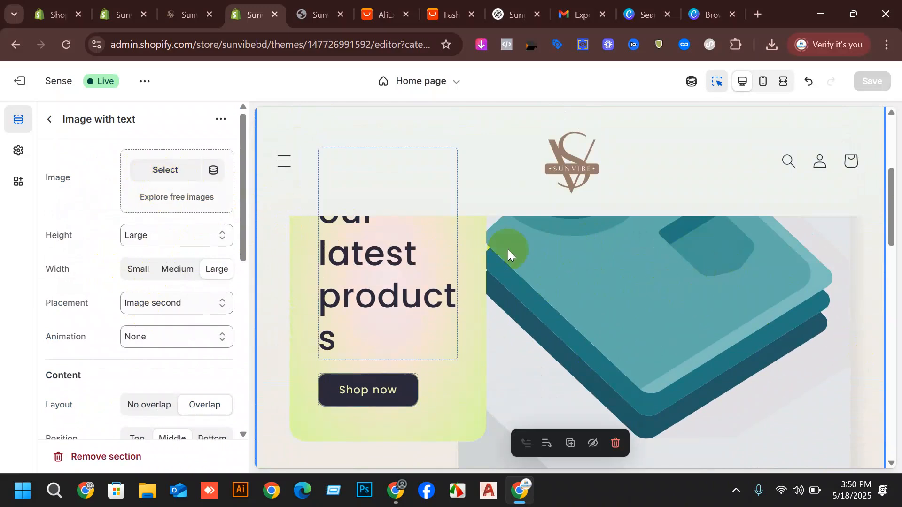
{"action": "left_click", "coordinate": [168, 198]}
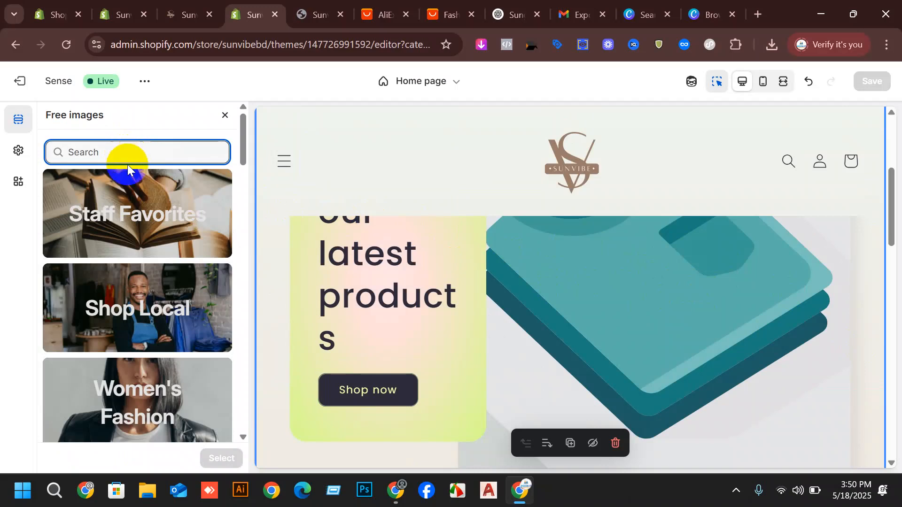
{"action": "type", "text": "watch"}
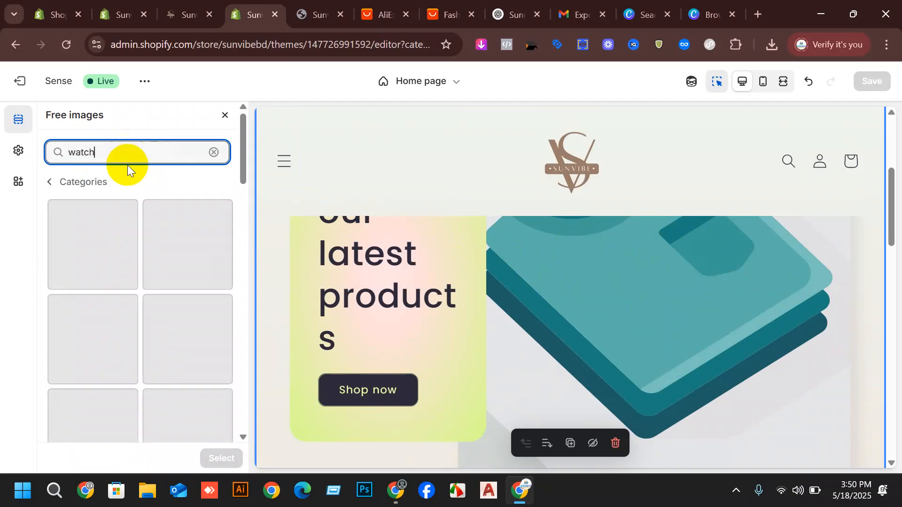
Set the close-up photo of a wrist with a smartwatch and orange sleeve as the Image with text section's image
{"action": "scroll", "coordinate": [80, 252], "scroll_direction": "down", "scroll_amount": 3}
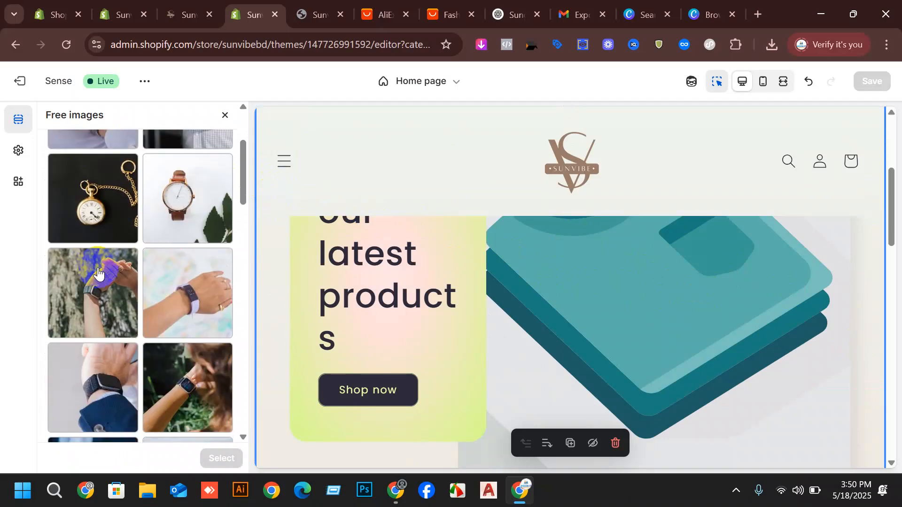
{"action": "scroll", "coordinate": [209, 253], "scroll_direction": "down", "scroll_amount": 3}
{"action": "scroll", "coordinate": [242, 280], "scroll_direction": "down", "scroll_amount": 5}
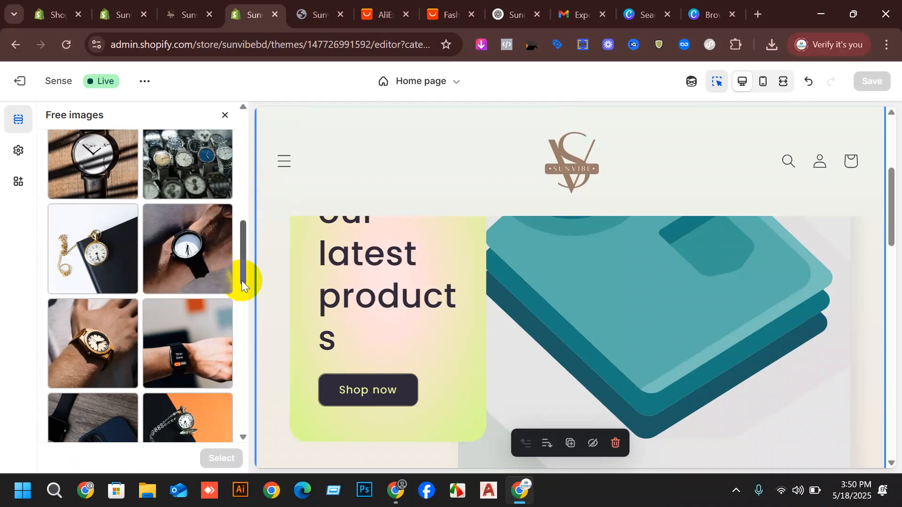
{"action": "scroll", "coordinate": [239, 277], "scroll_direction": "up", "scroll_amount": 5}
{"action": "scroll", "coordinate": [197, 287], "scroll_direction": "down", "scroll_amount": 10}
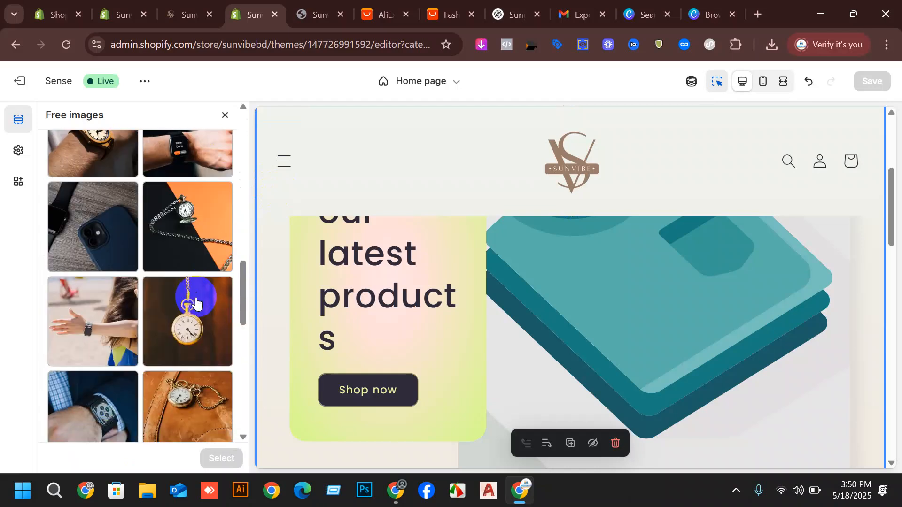
{"action": "scroll", "coordinate": [197, 296], "scroll_direction": "down", "scroll_amount": 1}
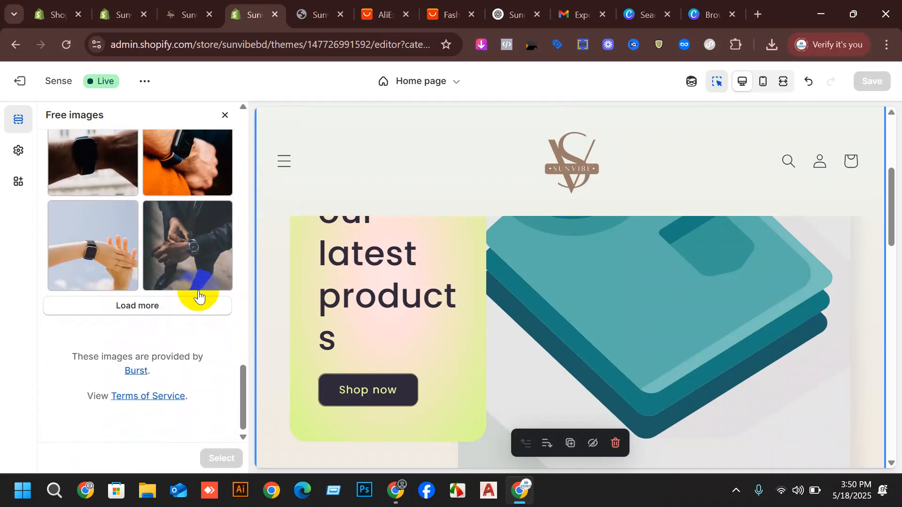
{"action": "left_click", "coordinate": [191, 155]}
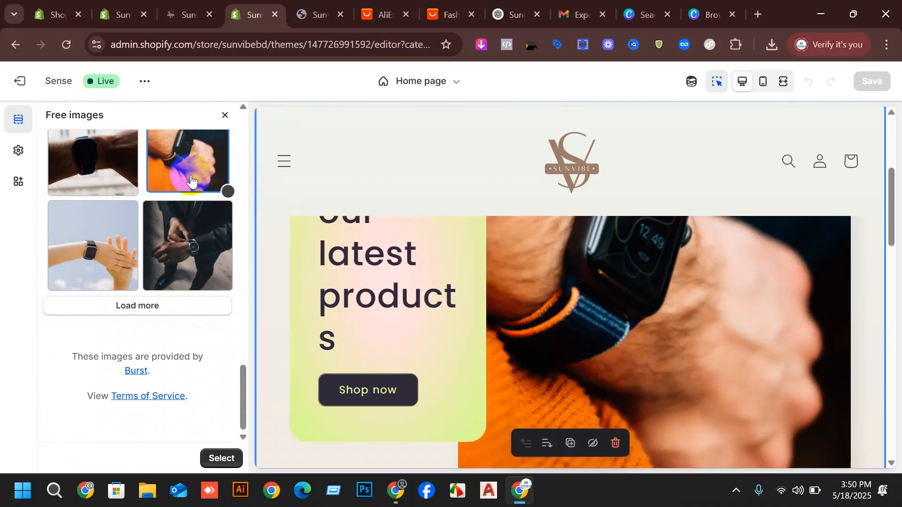
{"action": "scroll", "coordinate": [587, 269], "scroll_direction": "down", "scroll_amount": 5}
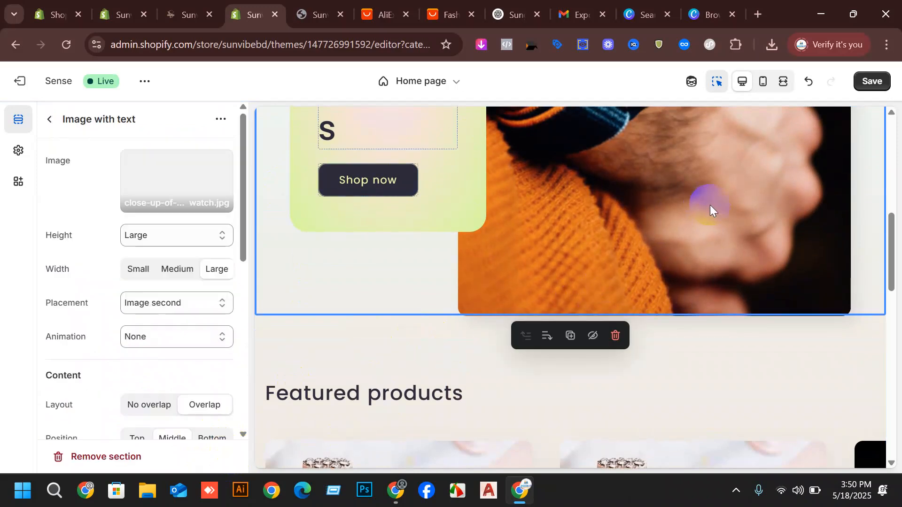
{"action": "scroll", "coordinate": [712, 211], "scroll_direction": "up", "scroll_amount": 7}
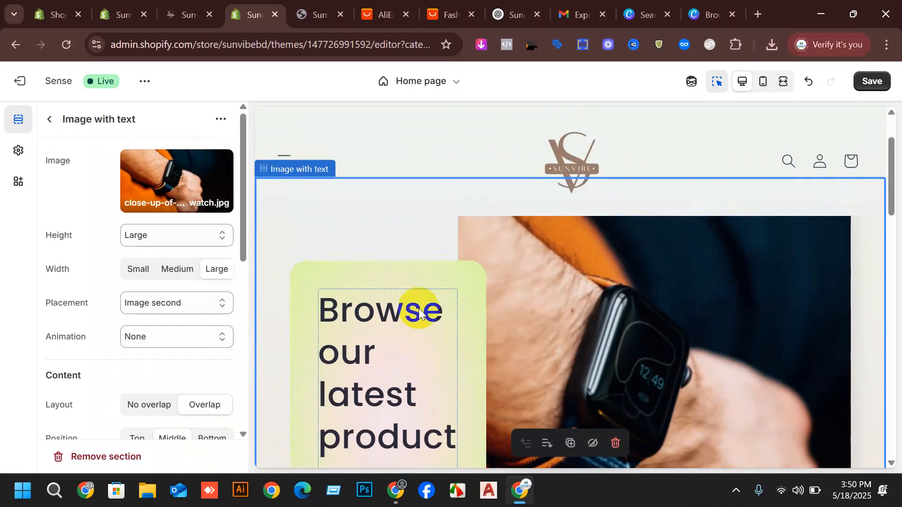
Set the heading size of the "Browse our latest products" banner text to Small
{"action": "scroll", "coordinate": [393, 257], "scroll_direction": "down", "scroll_amount": 3}
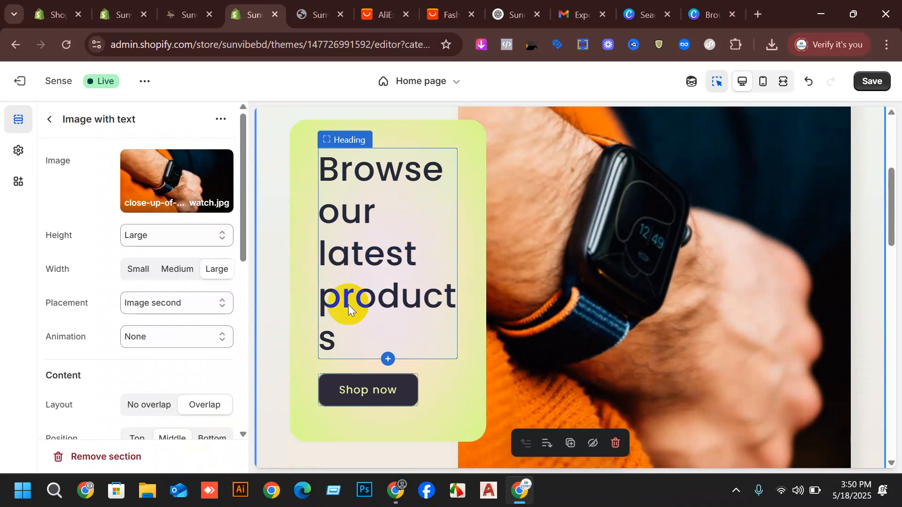
{"action": "left_click", "coordinate": [337, 295]}
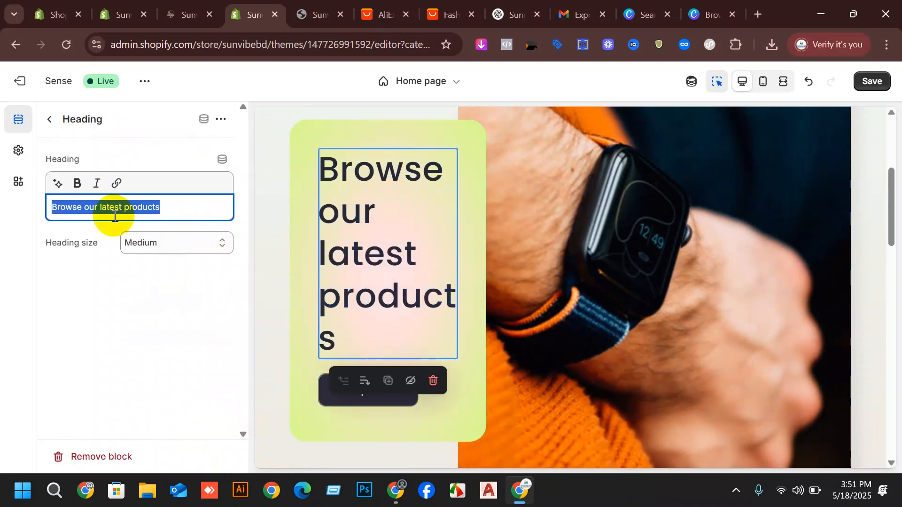
{"action": "left_click", "coordinate": [152, 239]}
{"action": "left_click", "coordinate": [161, 265]}
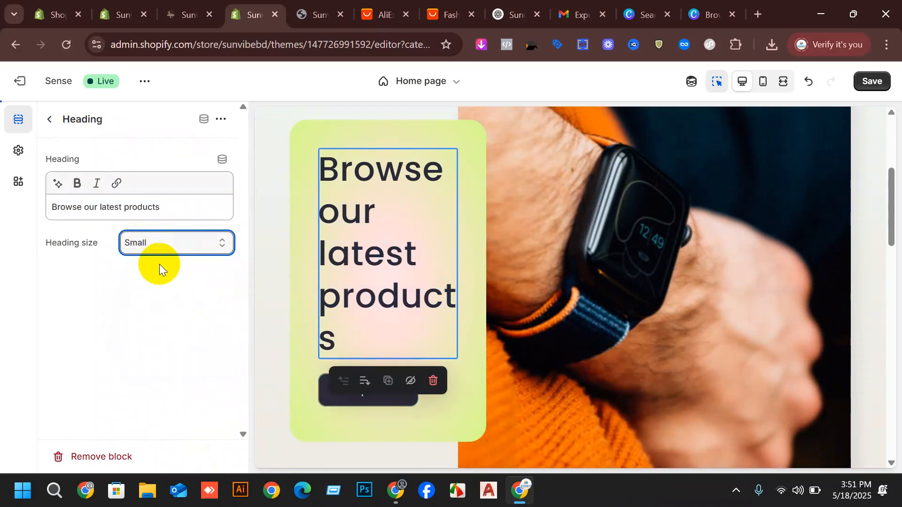
Set the heading size of "Browse our latest products" to Medium, save the theme, and return to the home page section list
{"action": "scroll", "coordinate": [548, 289], "scroll_direction": "down", "scroll_amount": 4}
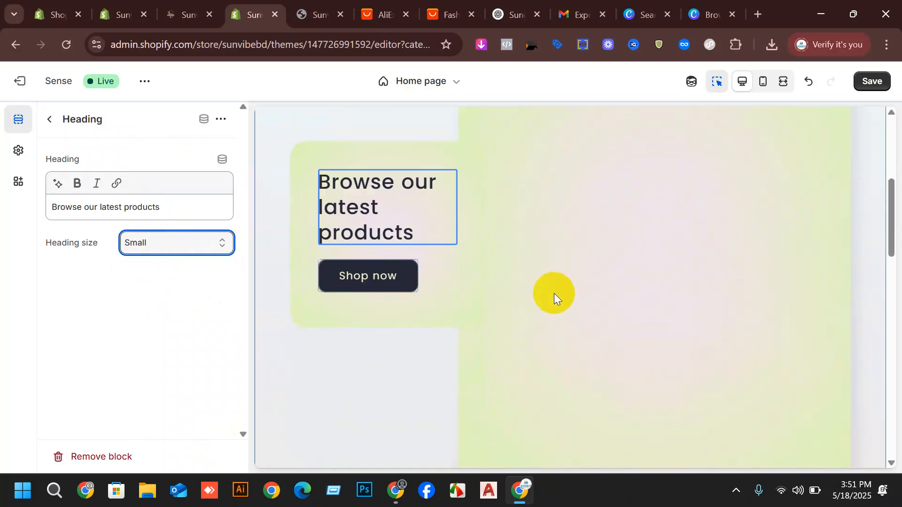
{"action": "left_click", "coordinate": [160, 238]}
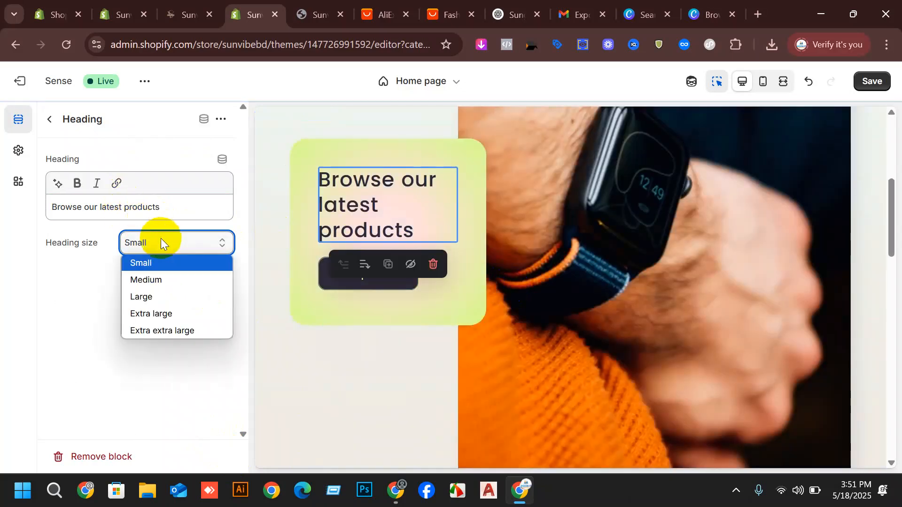
{"action": "left_click", "coordinate": [159, 279]}
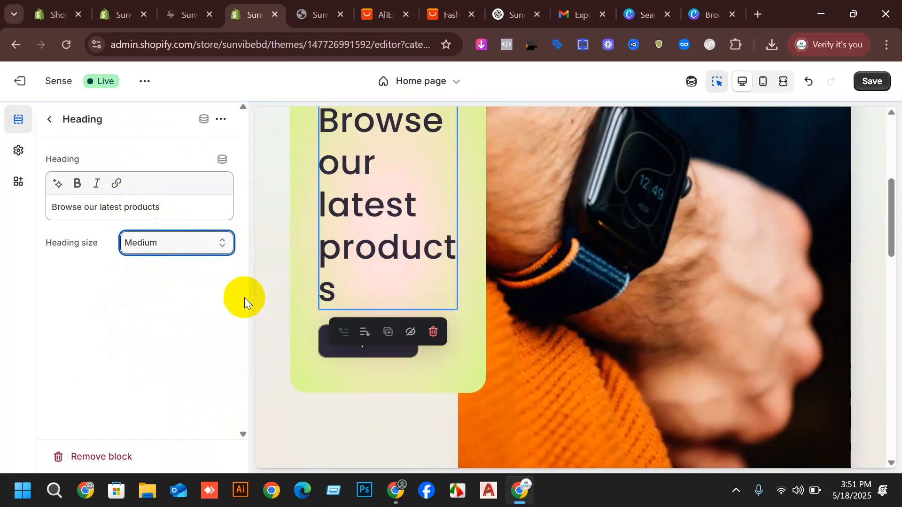
{"action": "scroll", "coordinate": [564, 198], "scroll_direction": "down", "scroll_amount": 3}
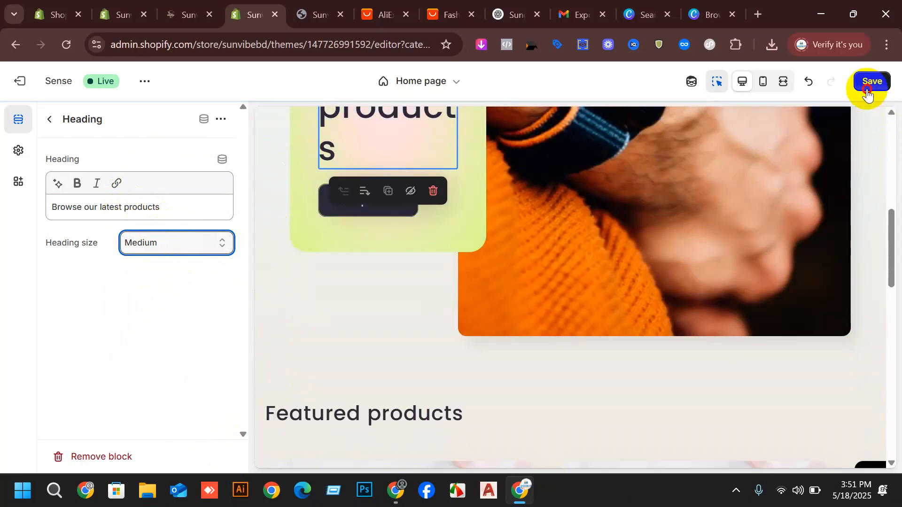
{"action": "left_click", "coordinate": [869, 84]}
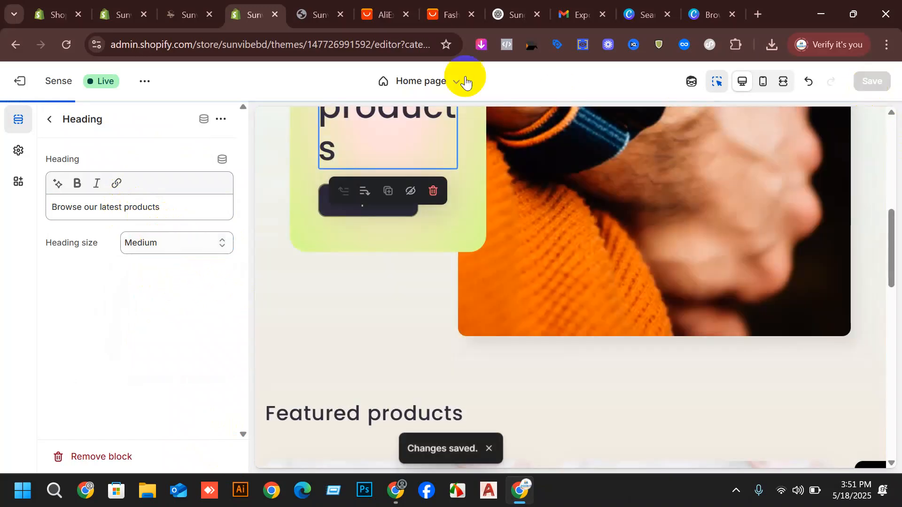
{"action": "left_click", "coordinate": [50, 121]}
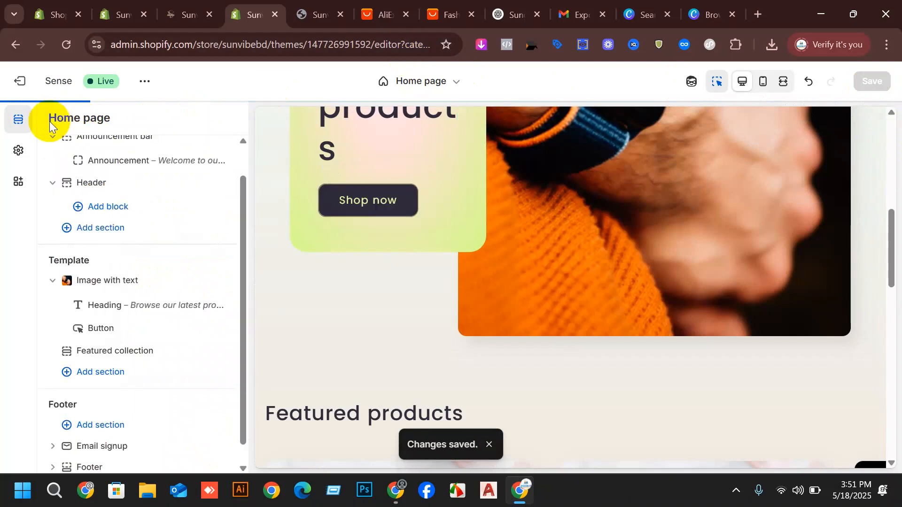
Replace the Shop now button's link in the Image with text section with All collections and save the theme
{"action": "scroll", "coordinate": [201, 371], "scroll_direction": "down", "scroll_amount": 1}
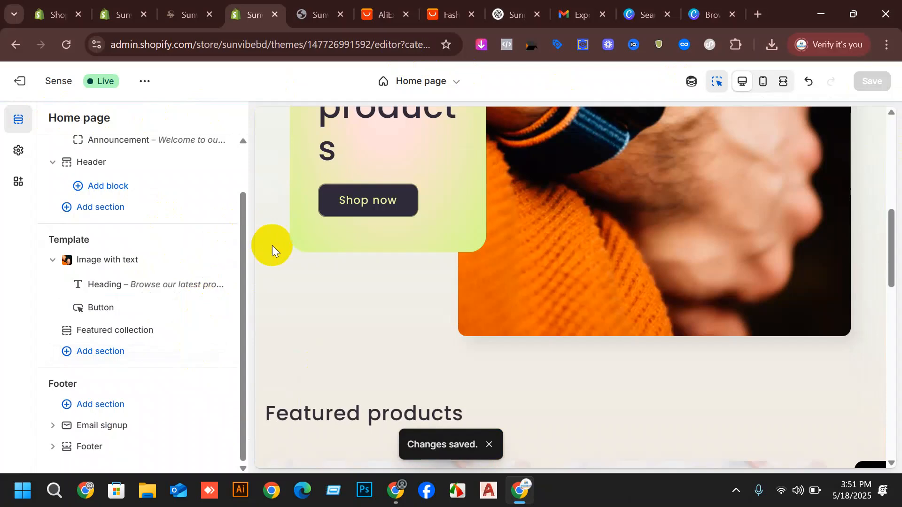
{"action": "scroll", "coordinate": [357, 356], "scroll_direction": "down", "scroll_amount": 2}
{"action": "scroll", "coordinate": [736, 221], "scroll_direction": "up", "scroll_amount": 2}
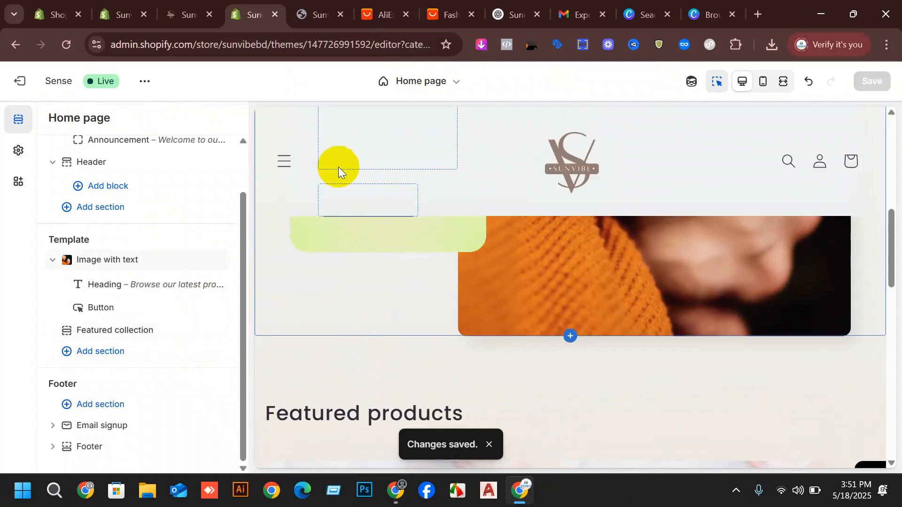
{"action": "scroll", "coordinate": [414, 289], "scroll_direction": "up", "scroll_amount": 3}
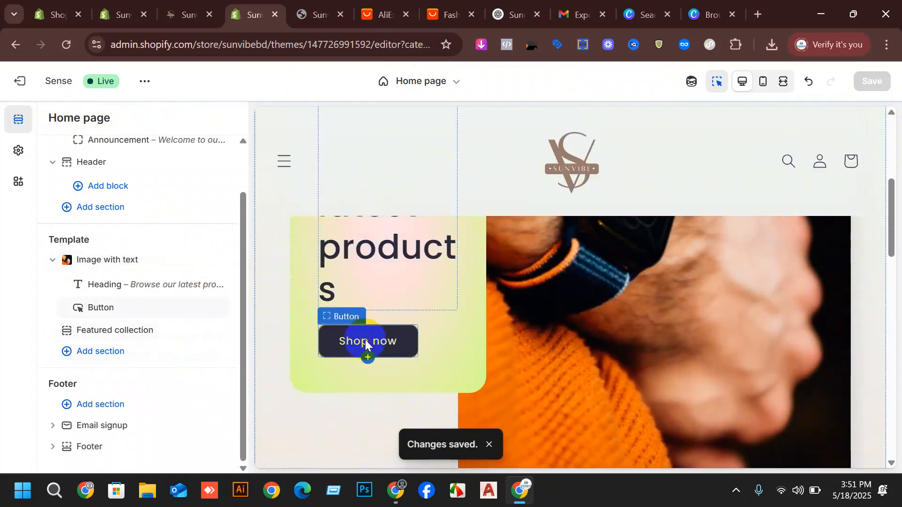
{"action": "left_click", "coordinate": [365, 341]}
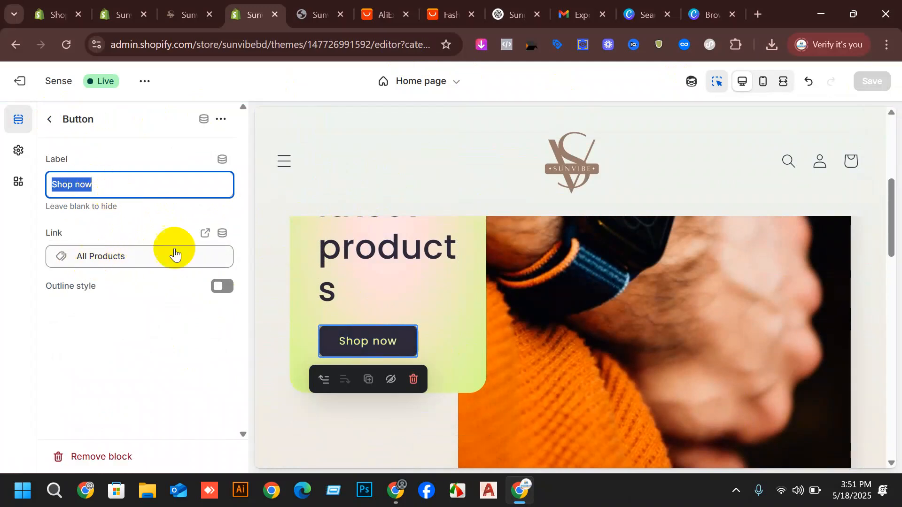
{"action": "scroll", "coordinate": [376, 228], "scroll_direction": "up", "scroll_amount": 4}
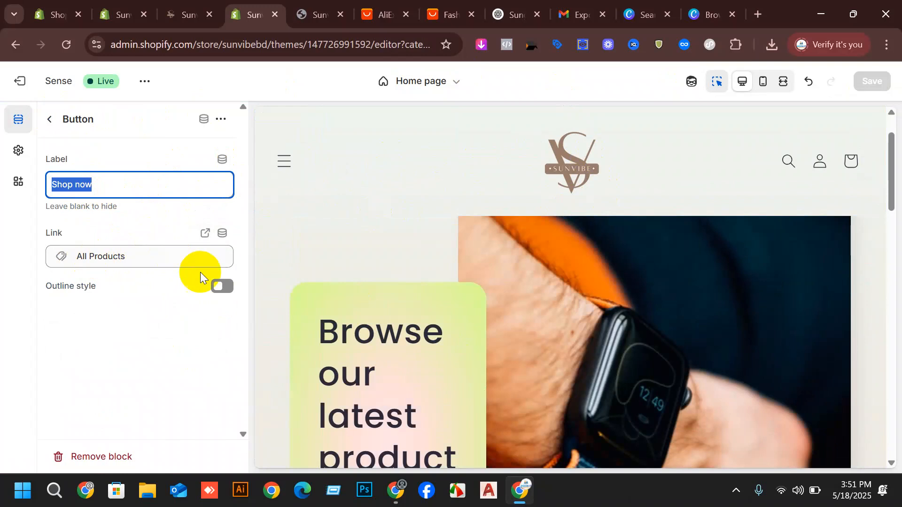
{"action": "scroll", "coordinate": [530, 266], "scroll_direction": "down", "scroll_amount": 4}
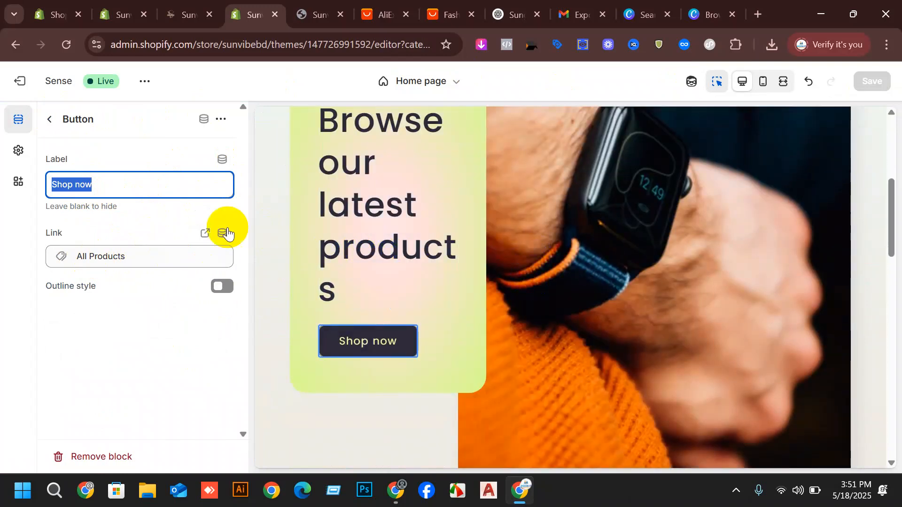
{"action": "left_click", "coordinate": [146, 261]}
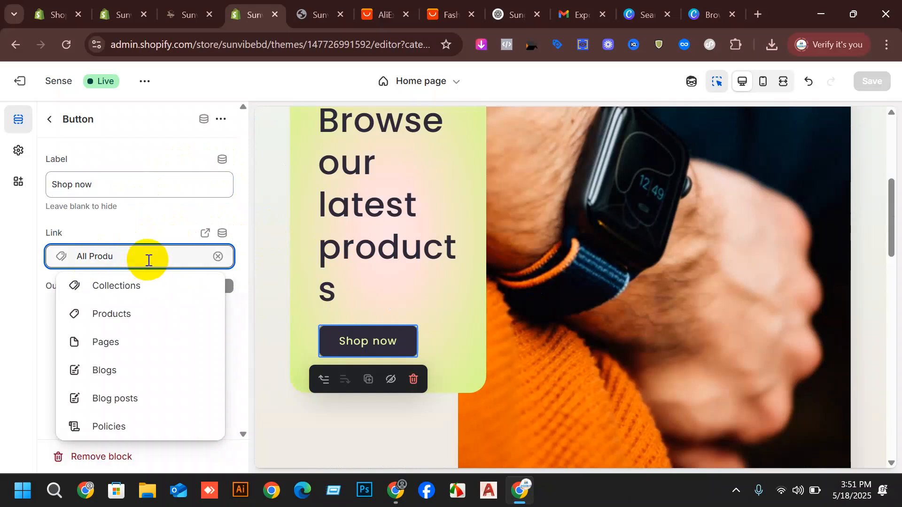
{"action": "key", "text": "BackSpace"}
{"action": "key", "text": "BackSpace"}
{"action": "key", "text": "BackSpace"}
{"action": "key", "text": "BackSpace"}
{"action": "key", "text": "BackSpace"}
{"action": "key", "text": "BackSpace"}
{"action": "key", "text": "BackSpace"}
{"action": "key", "text": "BackSpace"}
{"action": "key", "text": "BackSpace"}
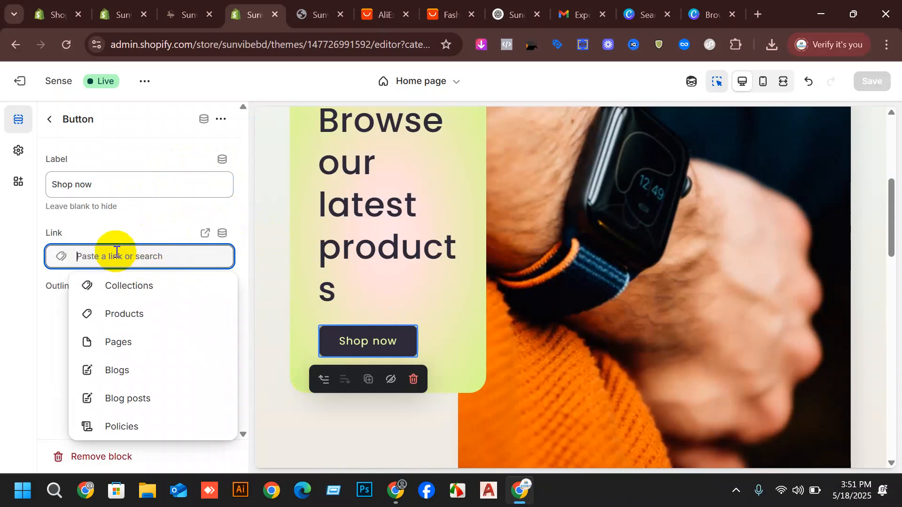
{"action": "left_click", "coordinate": [118, 287]}
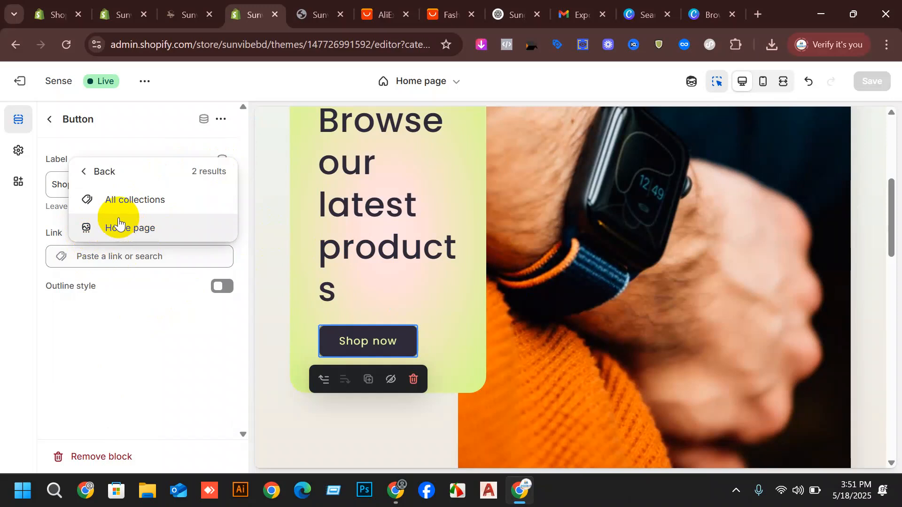
{"action": "left_click", "coordinate": [121, 194]}
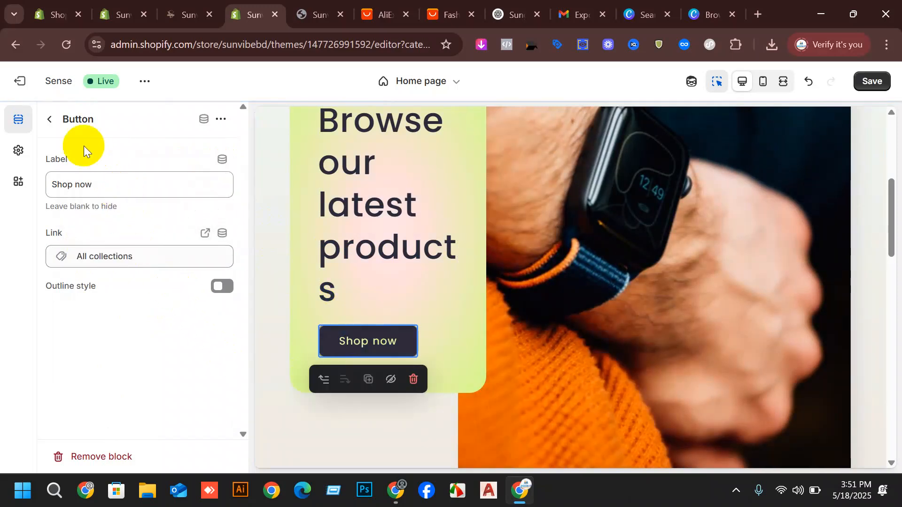
{"action": "left_click", "coordinate": [47, 121]}
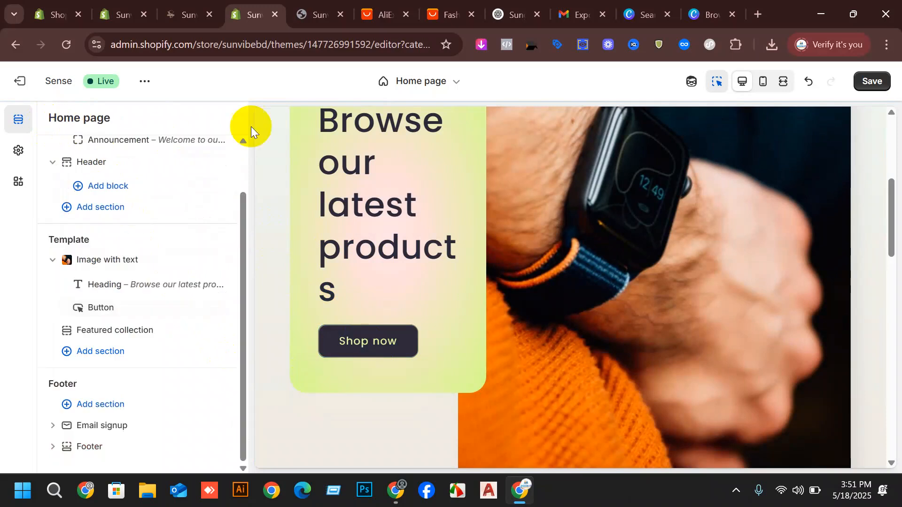
{"action": "left_click", "coordinate": [864, 84]}
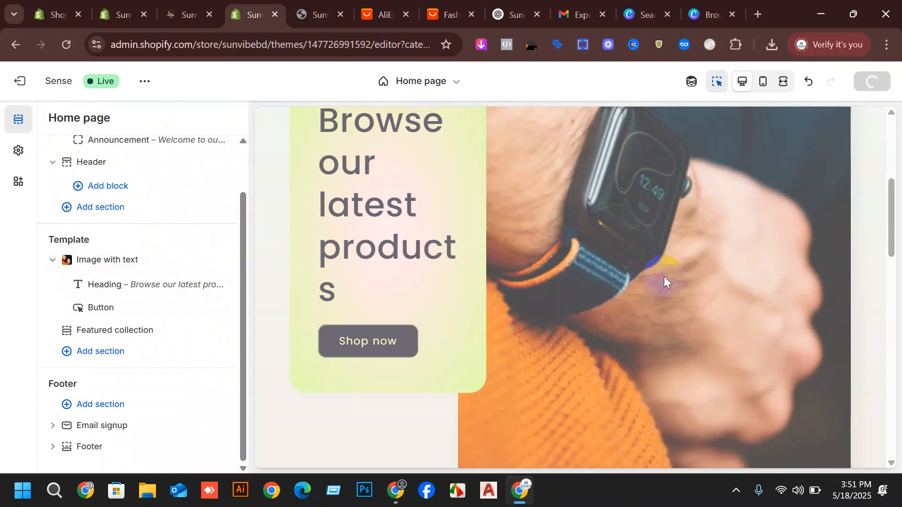
Examine the Featured collection section in the home page preview, with its settings open, down to the email signup area
{"action": "scroll", "coordinate": [785, 312], "scroll_direction": "down", "scroll_amount": 10}
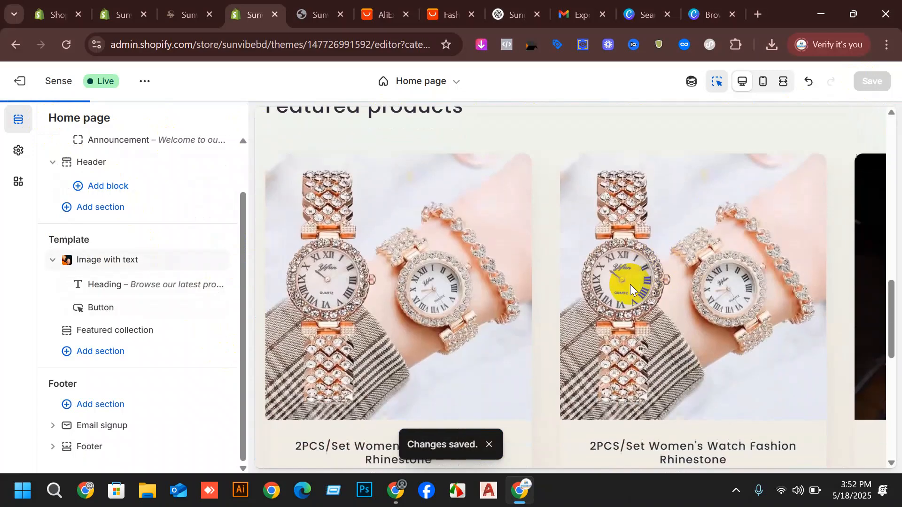
{"action": "scroll", "coordinate": [451, 244], "scroll_direction": "up", "scroll_amount": 4}
{"action": "scroll", "coordinate": [596, 268], "scroll_direction": "down", "scroll_amount": 4}
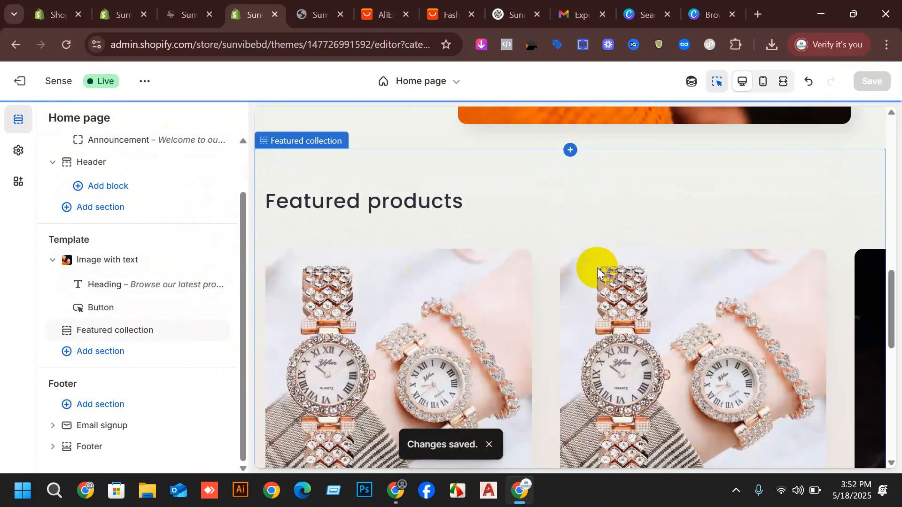
{"action": "left_click", "coordinate": [111, 336]}
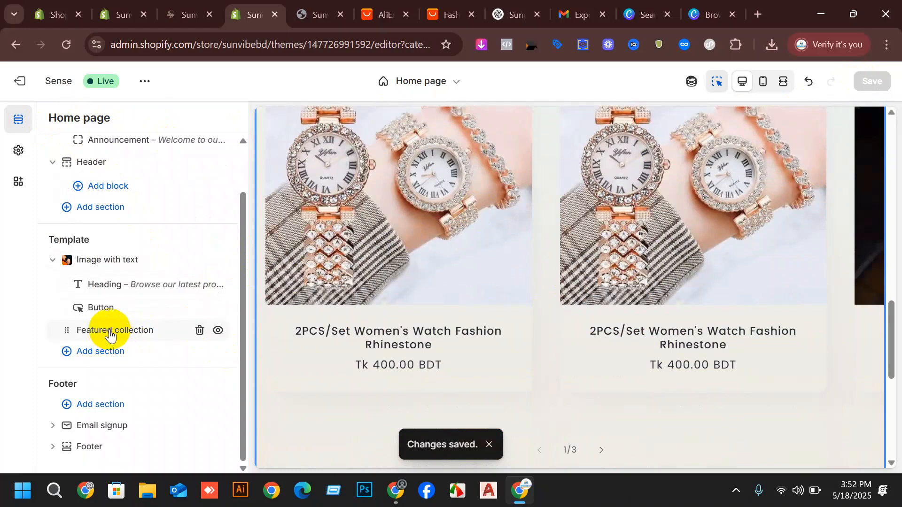
{"action": "scroll", "coordinate": [496, 277], "scroll_direction": "down", "scroll_amount": 2}
{"action": "scroll", "coordinate": [496, 276], "scroll_direction": "down", "scroll_amount": 3}
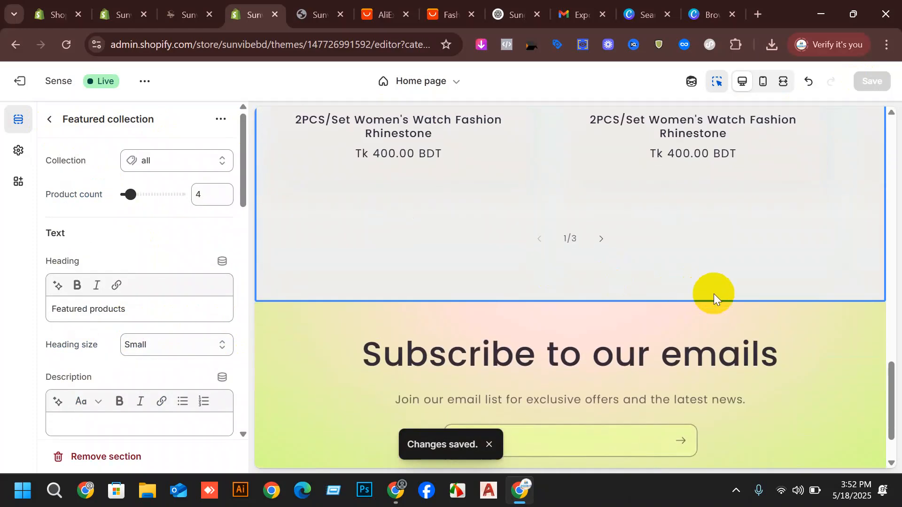
{"action": "scroll", "coordinate": [676, 258], "scroll_direction": "up", "scroll_amount": 10}
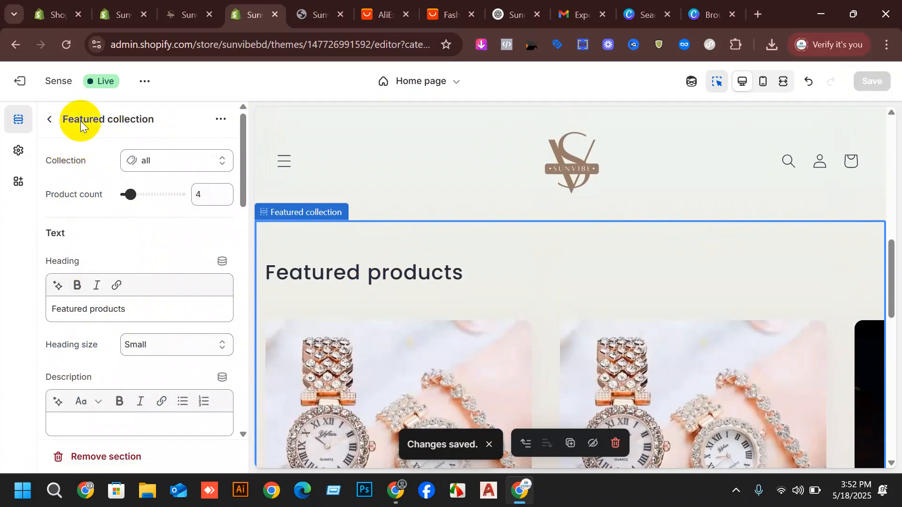
Return to the section list, then hide the Featured collection section and show it again
{"action": "left_click", "coordinate": [49, 118]}
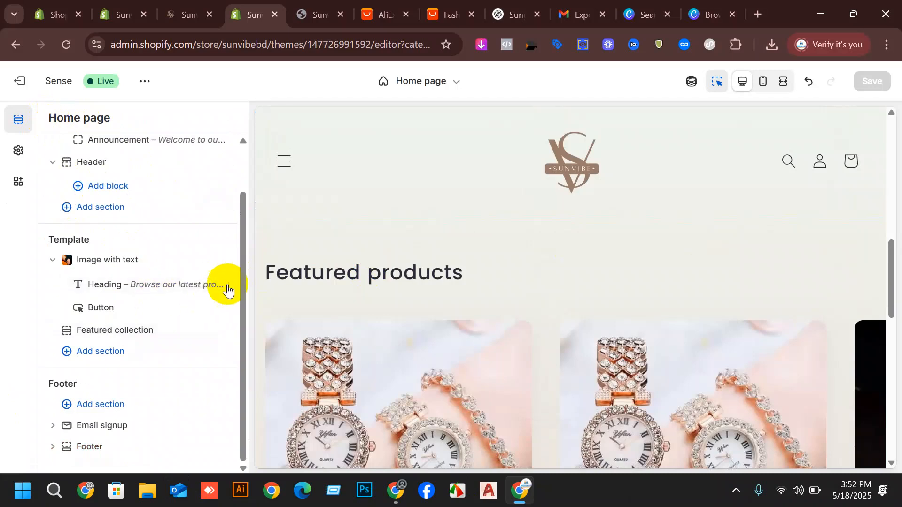
{"action": "left_click", "coordinate": [218, 330]}
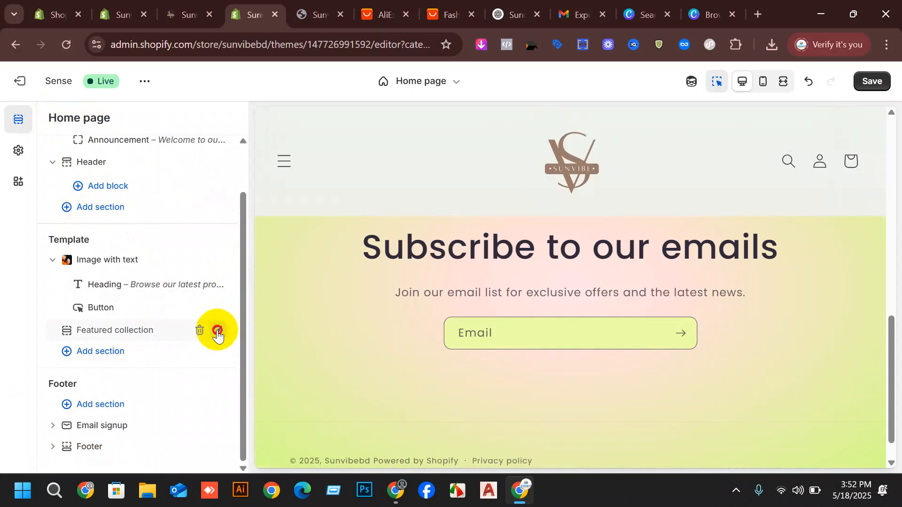
{"action": "left_click", "coordinate": [218, 331]}
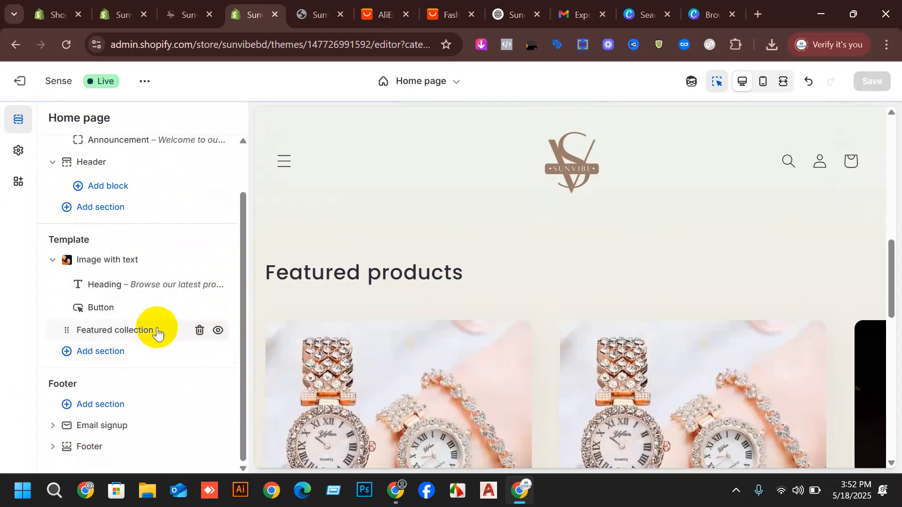
Review the Featured collection section's settings for collection, product count, heading, heading size and description alongside the preview
{"action": "left_click", "coordinate": [156, 332]}
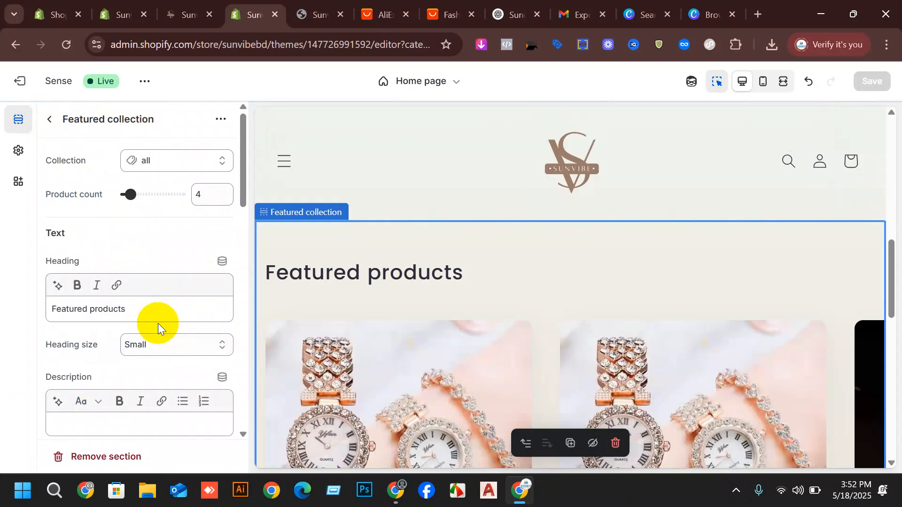
{"action": "left_click", "coordinate": [162, 160]}
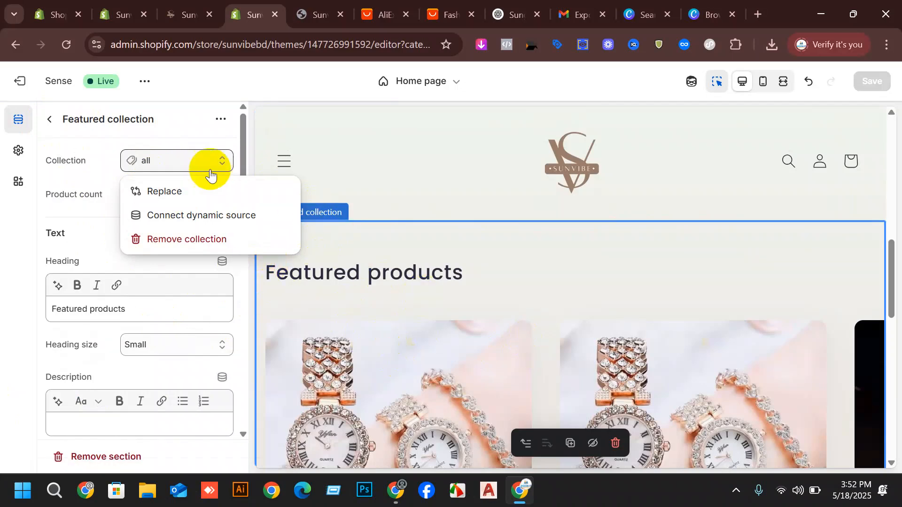
{"action": "left_click", "coordinate": [165, 111]}
{"action": "scroll", "coordinate": [687, 382], "scroll_direction": "down", "scroll_amount": 8}
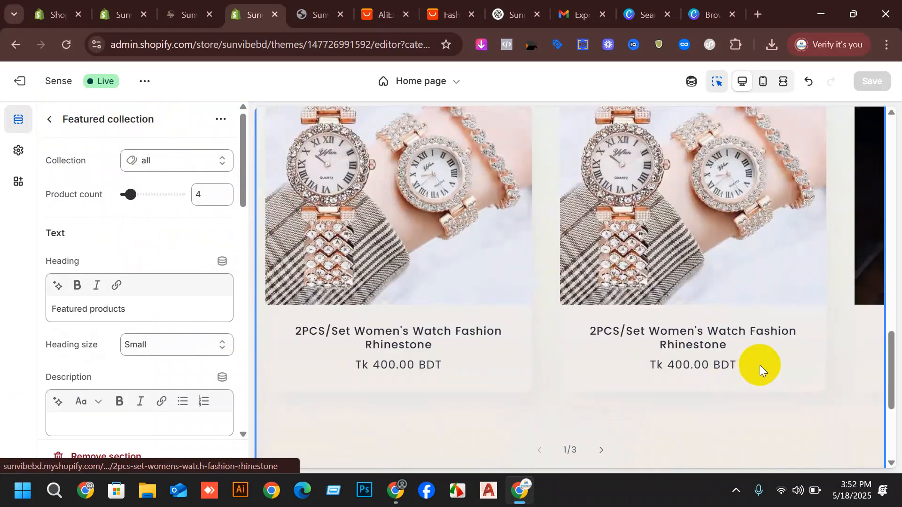
{"action": "scroll", "coordinate": [799, 296], "scroll_direction": "up", "scroll_amount": 7}
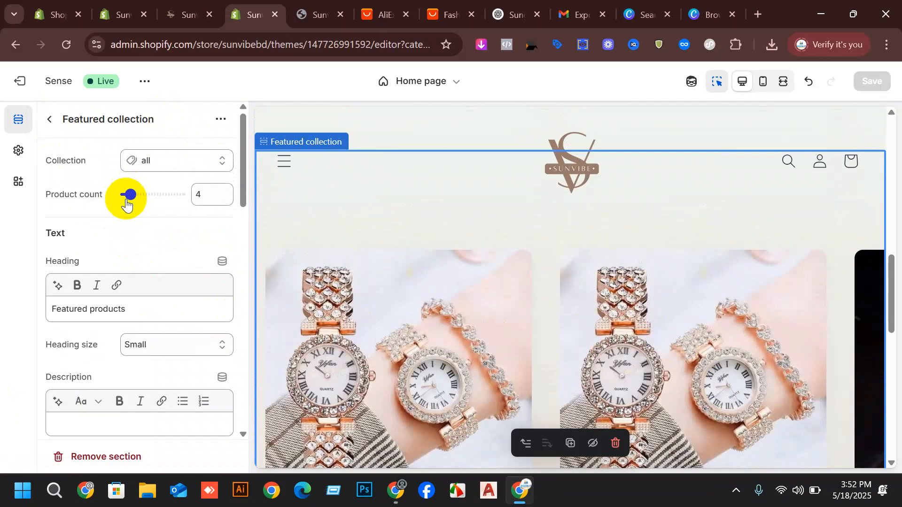
{"action": "scroll", "coordinate": [146, 308], "scroll_direction": "down", "scroll_amount": 2}
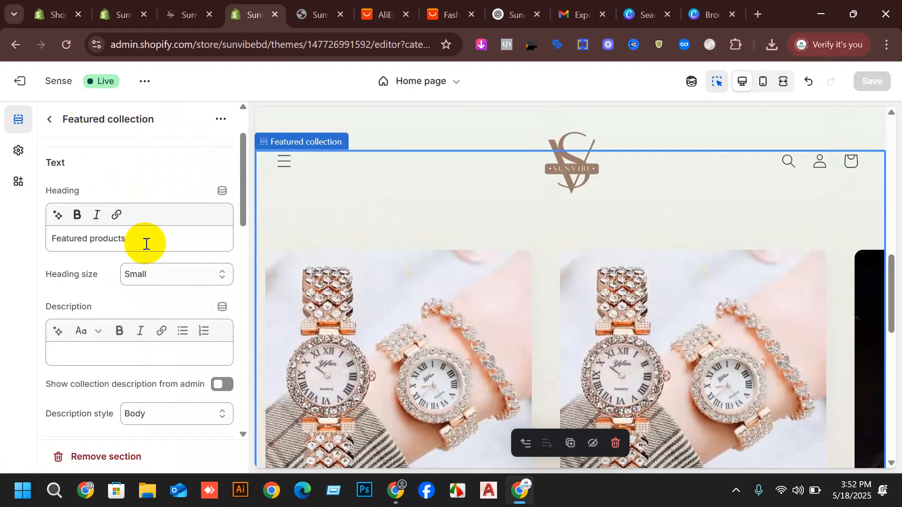
{"action": "scroll", "coordinate": [559, 301], "scroll_direction": "down", "scroll_amount": 5}
{"action": "scroll", "coordinate": [475, 368], "scroll_direction": "up", "scroll_amount": 6}
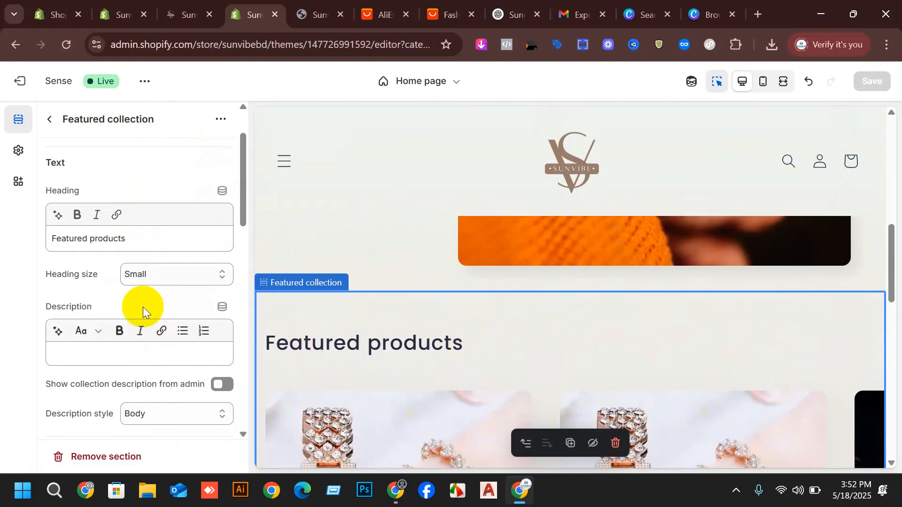
{"action": "left_click_drag", "start_coordinate": [124, 253], "coordinate": [31, 249]}
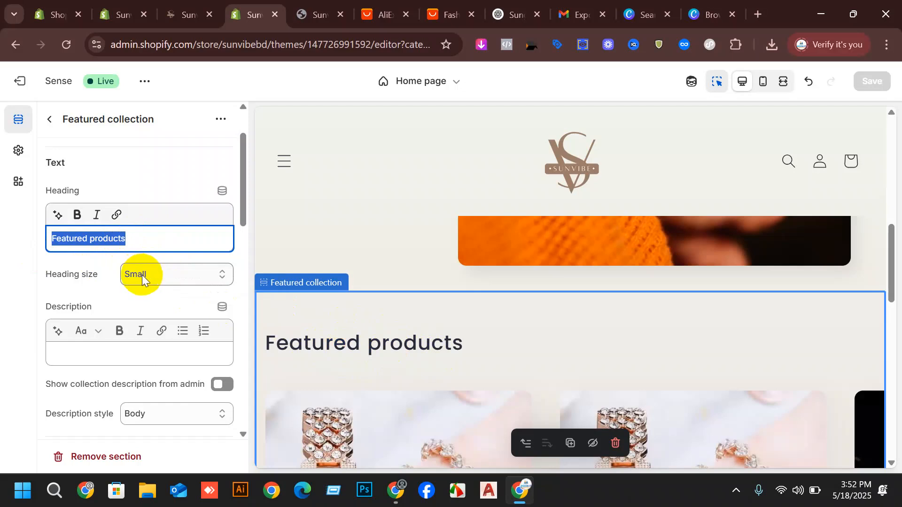
{"action": "scroll", "coordinate": [143, 277], "scroll_direction": "down", "scroll_amount": 2}
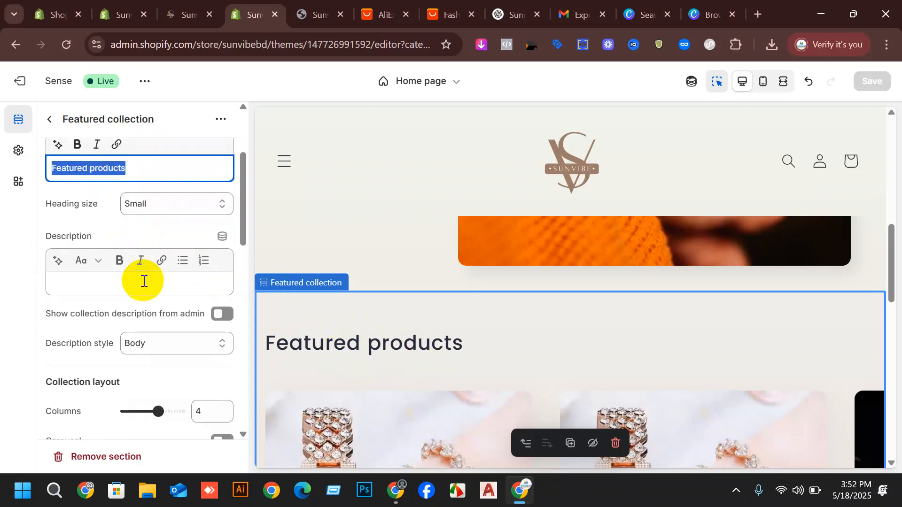
{"action": "left_click", "coordinate": [113, 284]}
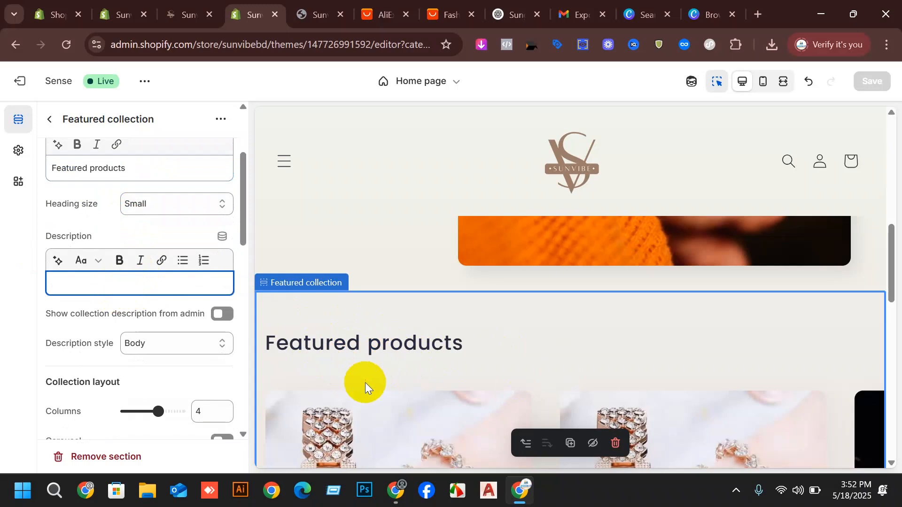
Turn on the Featured collection's "View all" button, check the product area in the preview, and turn the button off again
{"action": "scroll", "coordinate": [103, 284], "scroll_direction": "down", "scroll_amount": 2}
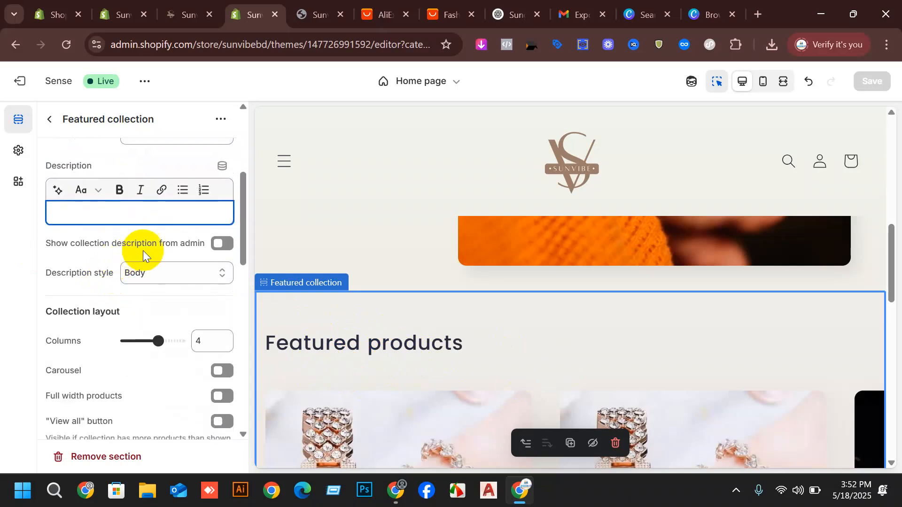
{"action": "scroll", "coordinate": [146, 254], "scroll_direction": "down", "scroll_amount": 3}
{"action": "scroll", "coordinate": [401, 314], "scroll_direction": "down", "scroll_amount": 9}
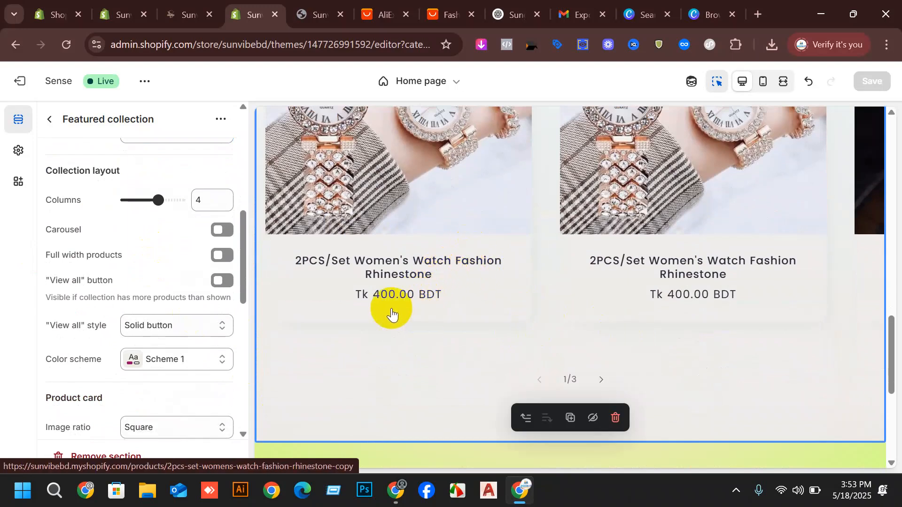
{"action": "left_click", "coordinate": [217, 281]}
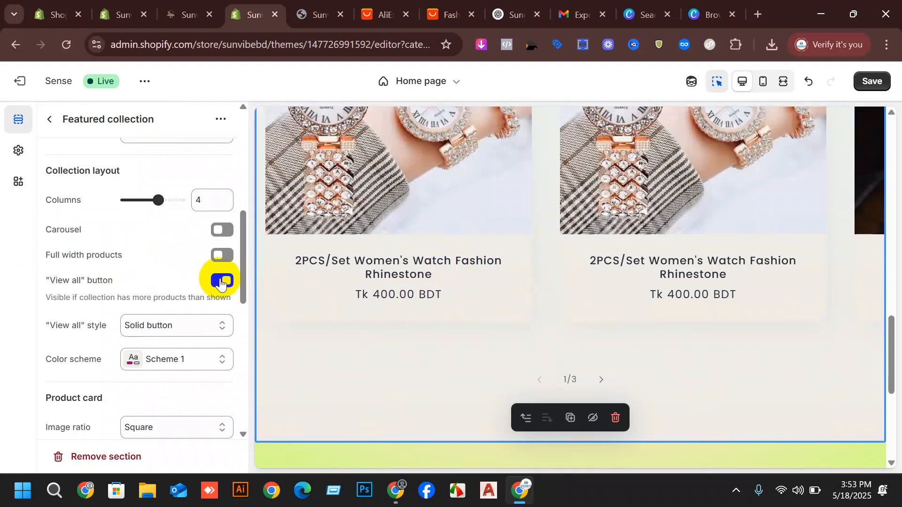
{"action": "scroll", "coordinate": [519, 282], "scroll_direction": "up", "scroll_amount": 5}
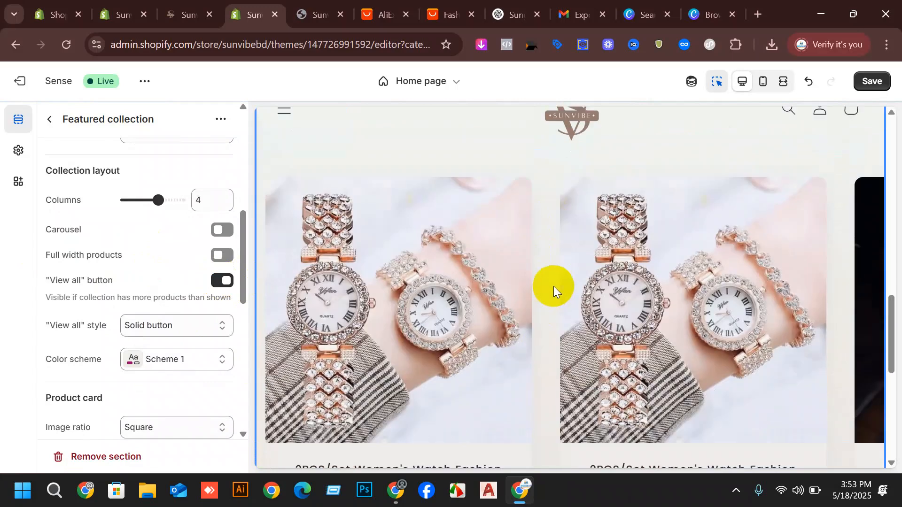
{"action": "scroll", "coordinate": [554, 286], "scroll_direction": "down", "scroll_amount": 5}
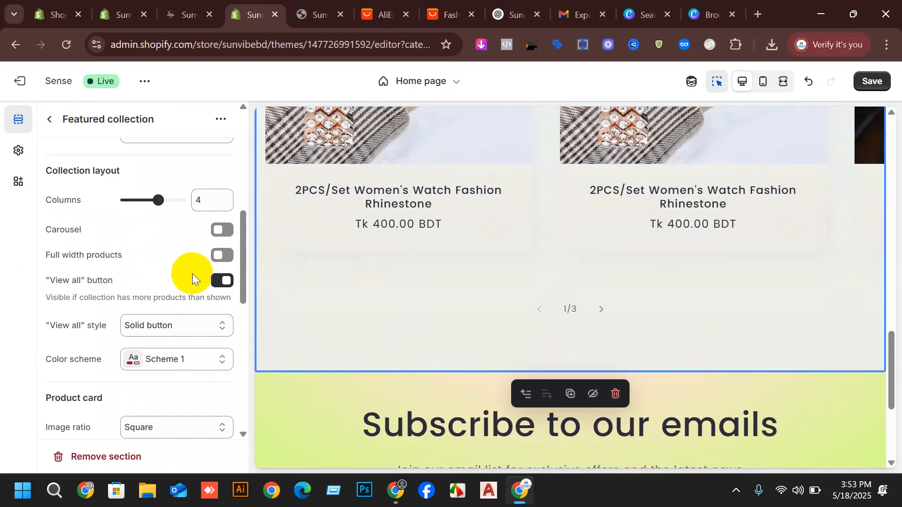
{"action": "left_click", "coordinate": [227, 281]}
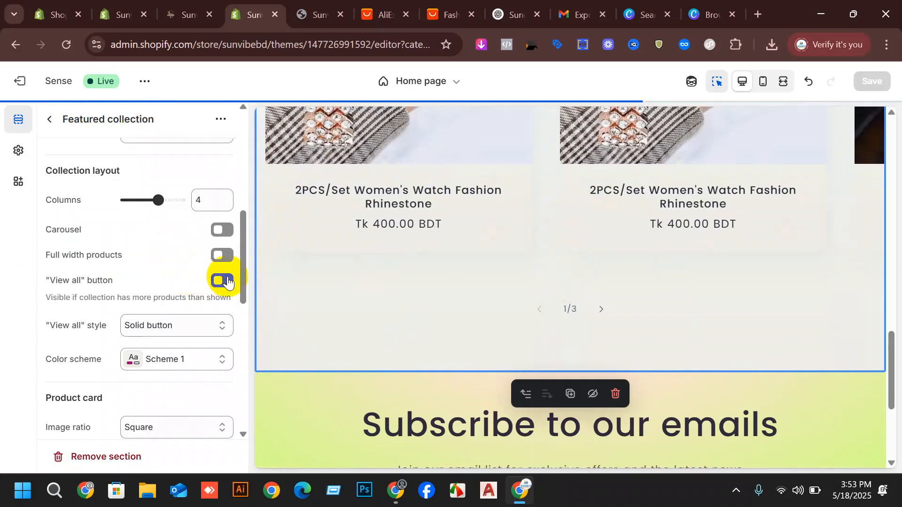
Review the Featured collection's product card, quick add, mobile layout and padding settings alongside the preview
{"action": "scroll", "coordinate": [173, 308], "scroll_direction": "down", "scroll_amount": 3}
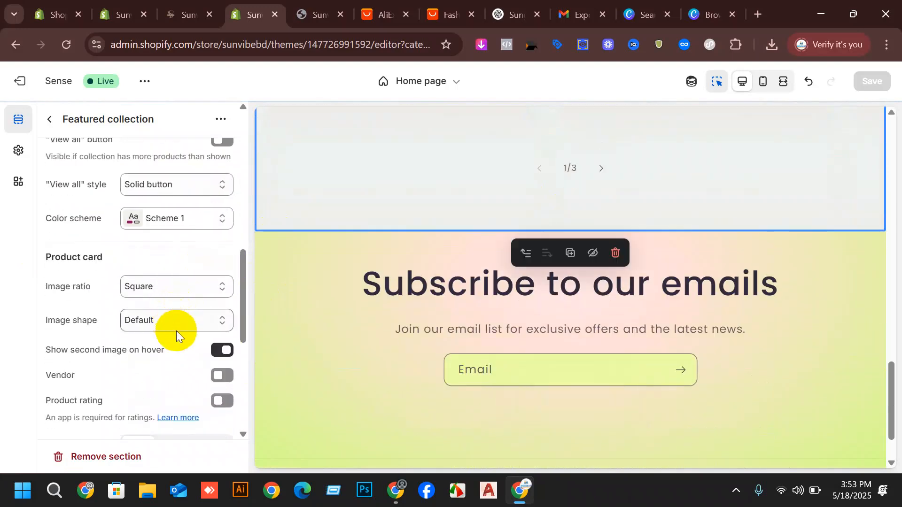
{"action": "scroll", "coordinate": [201, 363], "scroll_direction": "down", "scroll_amount": 2}
{"action": "scroll", "coordinate": [196, 382], "scroll_direction": "down", "scroll_amount": 5}
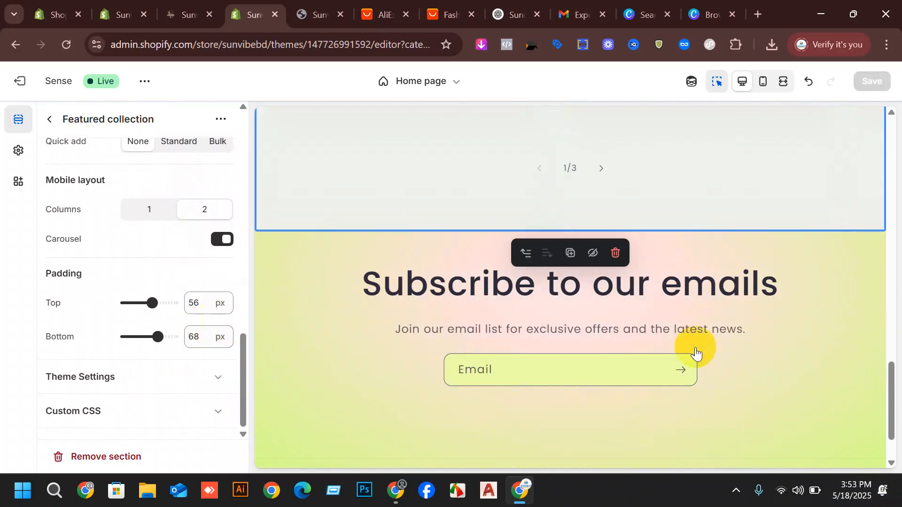
{"action": "left_click", "coordinate": [581, 256]}
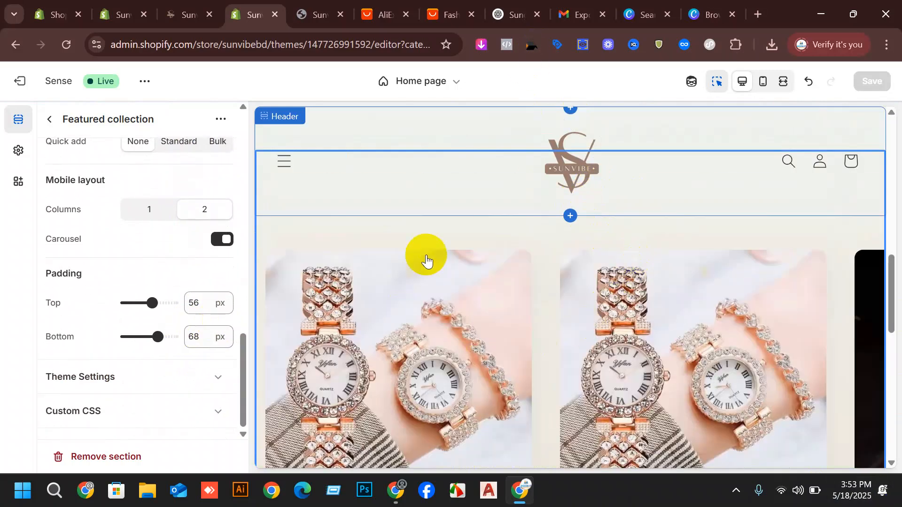
{"action": "scroll", "coordinate": [607, 330], "scroll_direction": "up", "scroll_amount": 3}
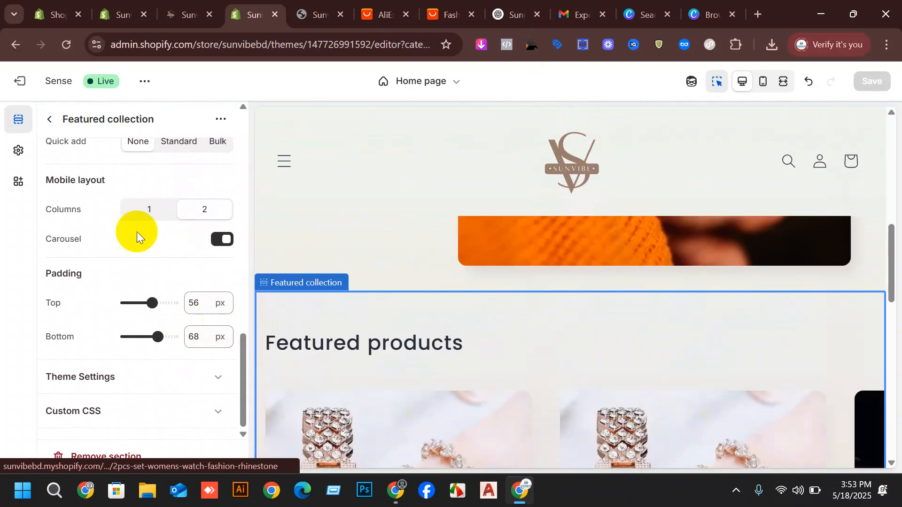
{"action": "scroll", "coordinate": [135, 234], "scroll_direction": "up", "scroll_amount": 5}
{"action": "scroll", "coordinate": [551, 267], "scroll_direction": "up", "scroll_amount": 3}
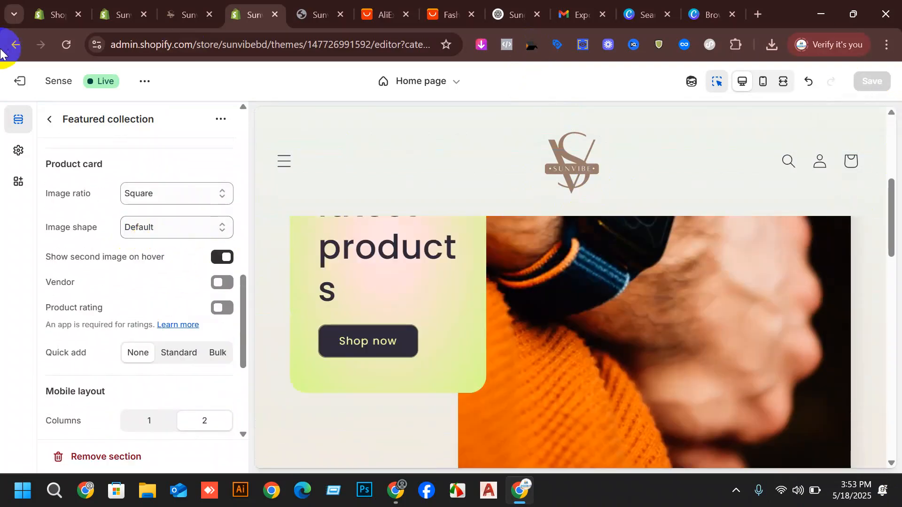
Return to the section list and examine the home page preview from the product area down to the email signup and footer
{"action": "left_click", "coordinate": [49, 120]}
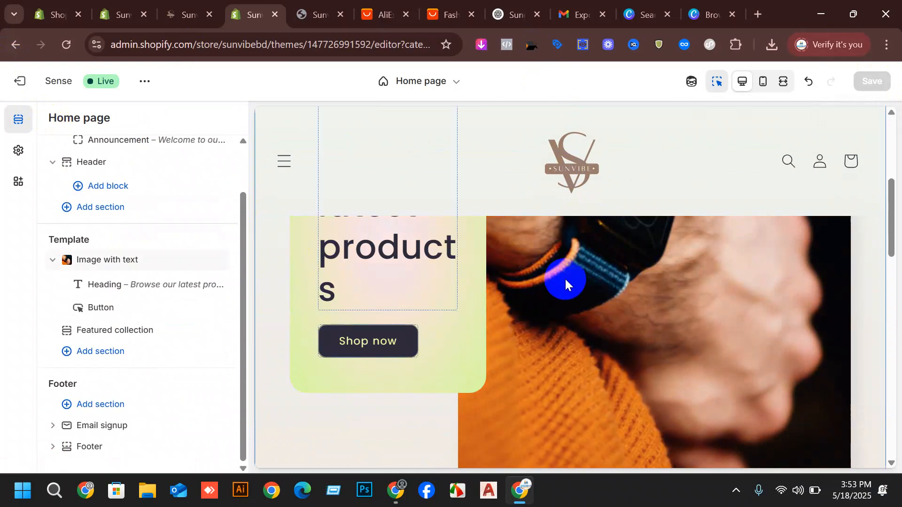
{"action": "scroll", "coordinate": [565, 277], "scroll_direction": "down", "scroll_amount": 10}
{"action": "scroll", "coordinate": [618, 319], "scroll_direction": "down", "scroll_amount": 8}
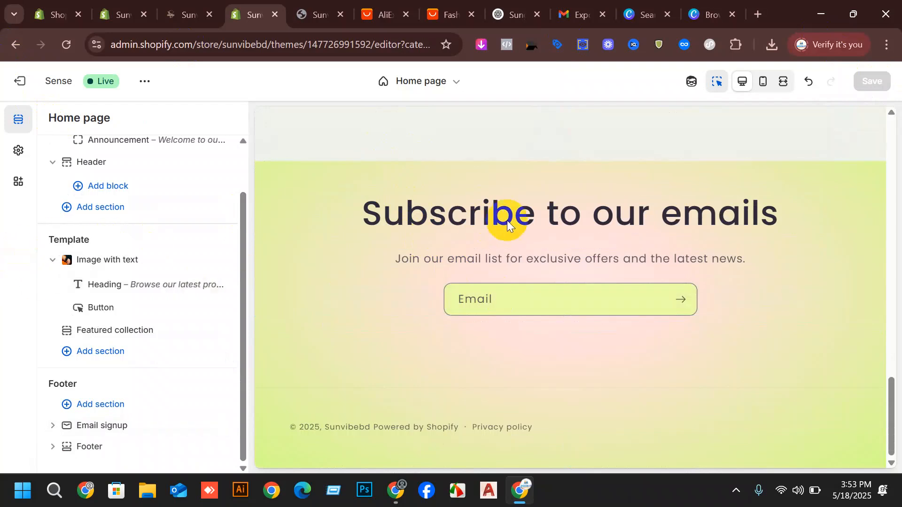
{"action": "scroll", "coordinate": [577, 278], "scroll_direction": "up", "scroll_amount": 6}
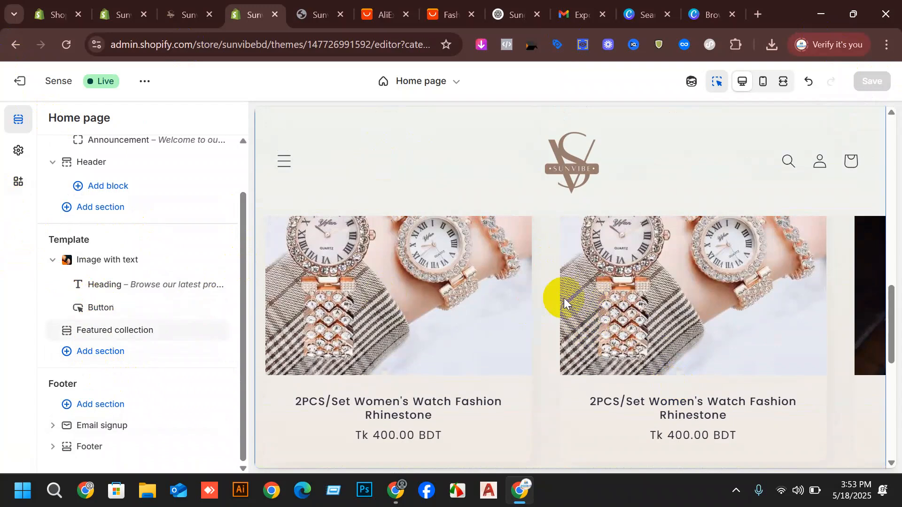
{"action": "scroll", "coordinate": [721, 247], "scroll_direction": "down", "scroll_amount": 3}
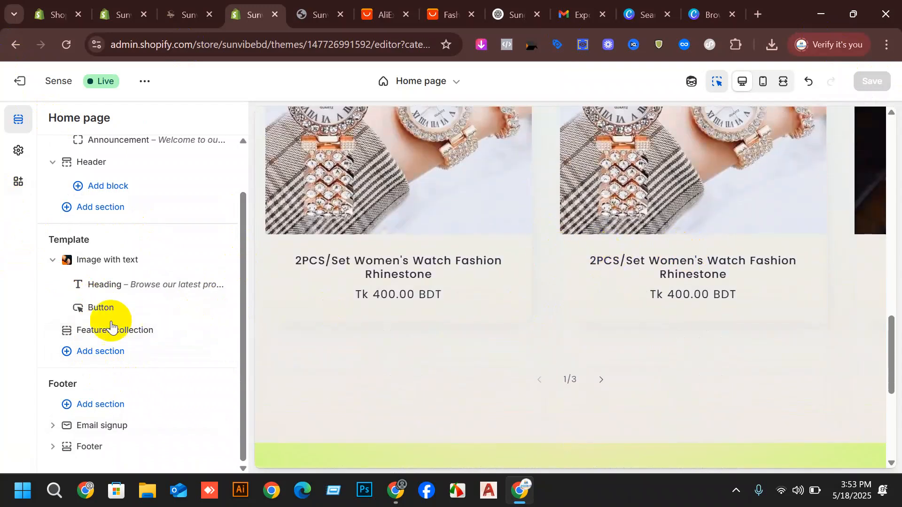
Open the list of sections that can be added to the template and review the types down to Email signup
{"action": "left_click", "coordinate": [81, 353]}
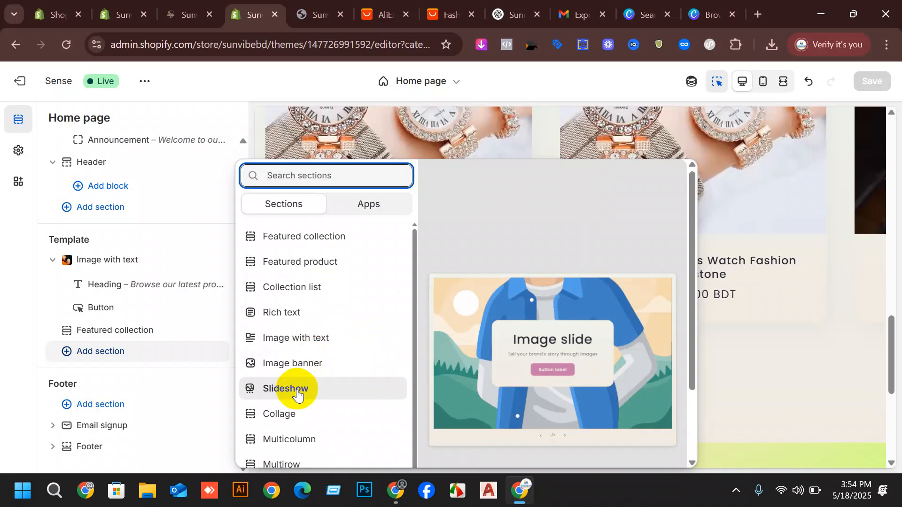
{"action": "scroll", "coordinate": [294, 375], "scroll_direction": "down", "scroll_amount": 2}
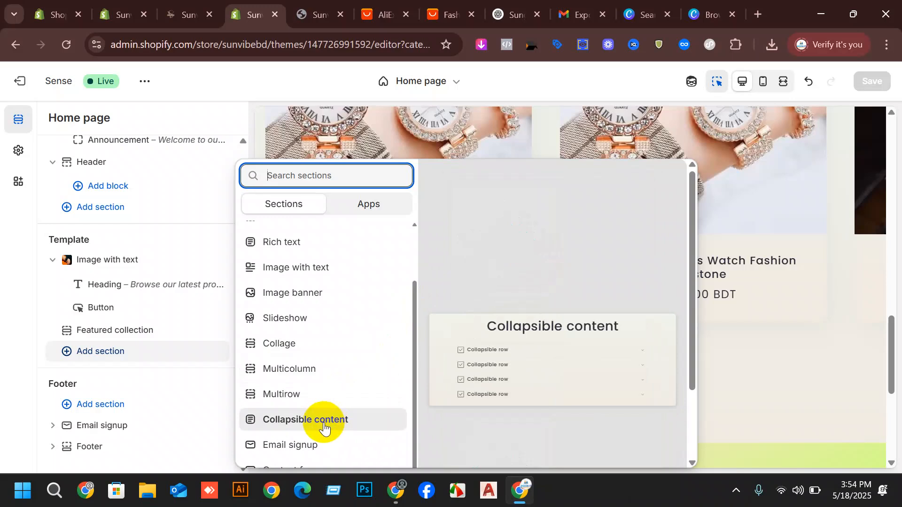
{"action": "left_click", "coordinate": [869, 484]}
{"action": "scroll", "coordinate": [300, 310], "scroll_direction": "down", "scroll_amount": 1}
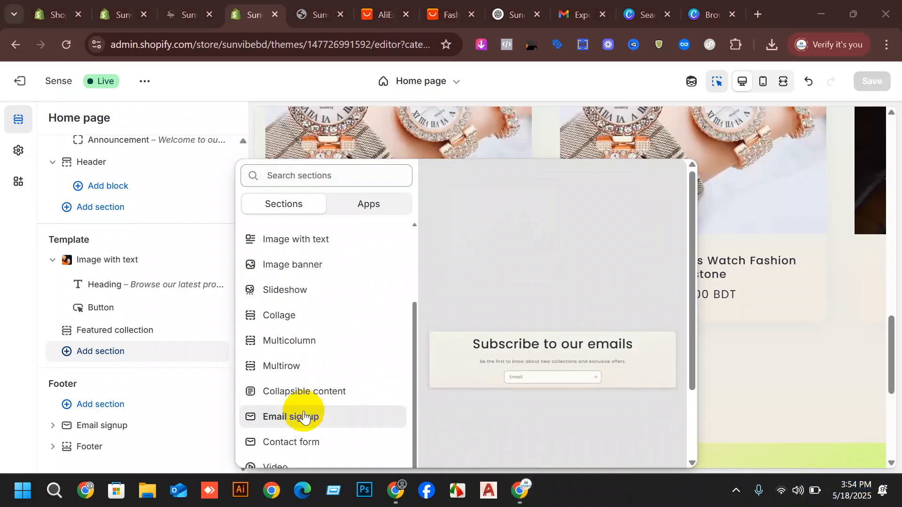
Switch to the Dawn draft storefront preview to examine its email signup area, then return to the Sense theme editor
{"action": "left_click", "coordinate": [316, 13]}
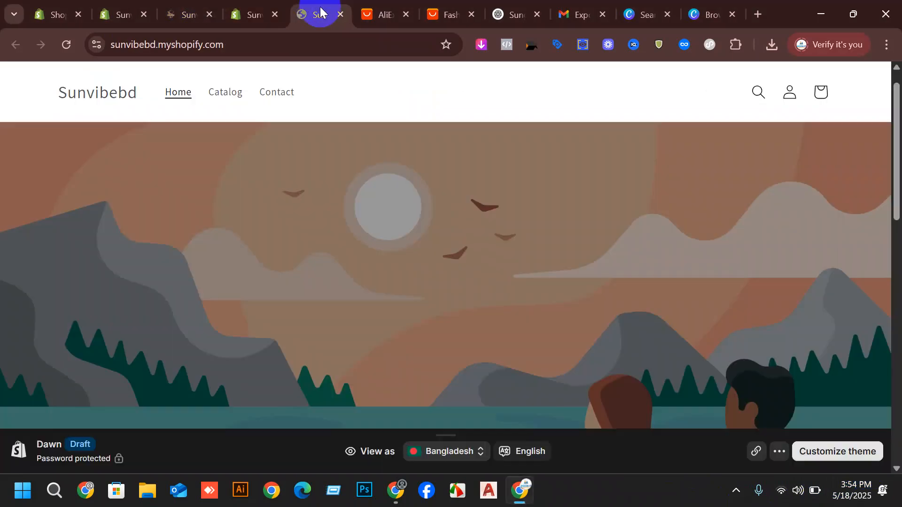
{"action": "scroll", "coordinate": [369, 169], "scroll_direction": "down", "scroll_amount": 3}
{"action": "scroll", "coordinate": [368, 168], "scroll_direction": "down", "scroll_amount": 10}
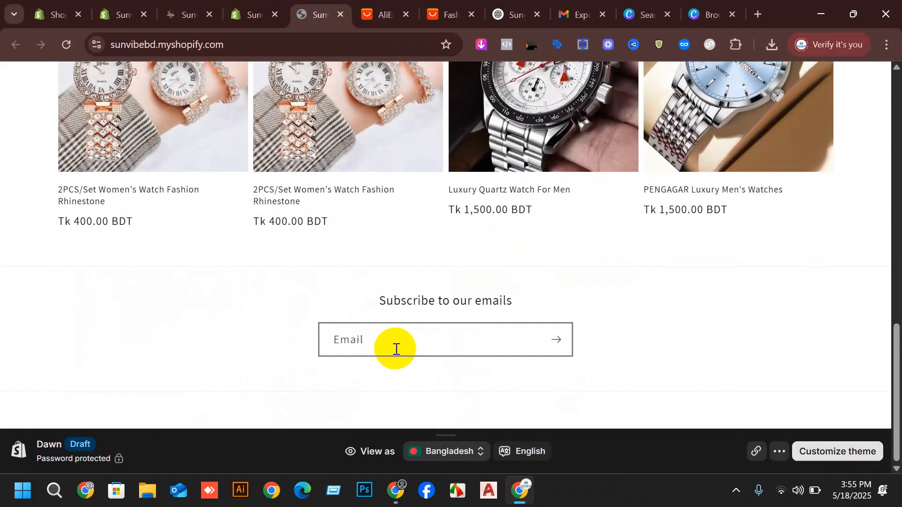
{"action": "left_click", "coordinate": [256, 13]}
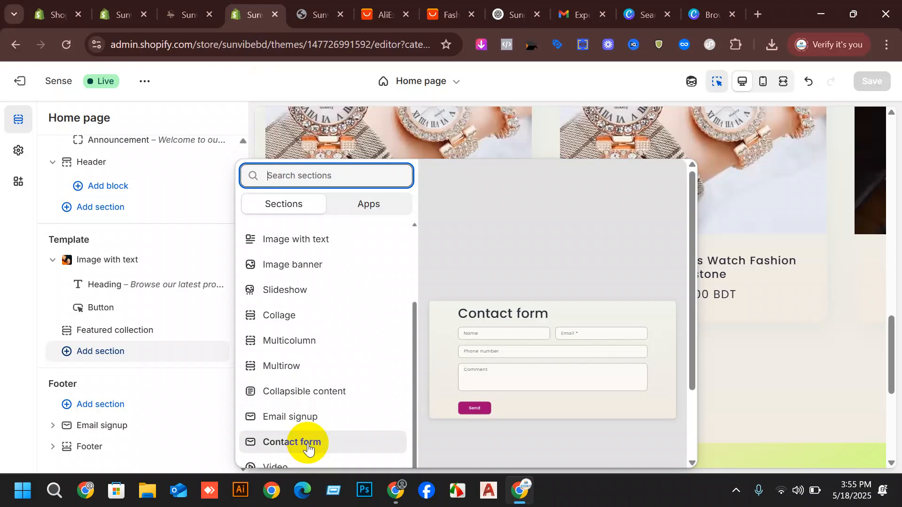
Review the remaining section types from Contact form to Page, then close the list without adding one
{"action": "scroll", "coordinate": [310, 437], "scroll_direction": "down", "scroll_amount": 2}
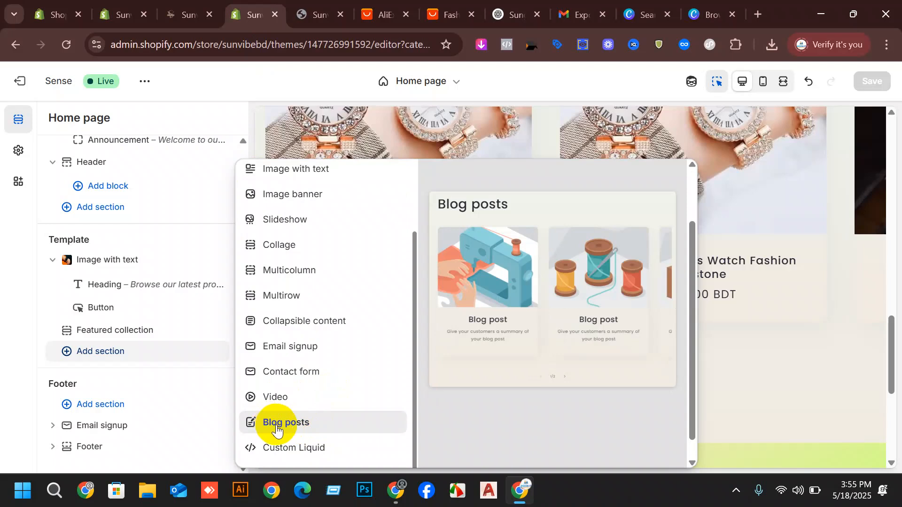
{"action": "scroll", "coordinate": [280, 429], "scroll_direction": "down", "scroll_amount": 1}
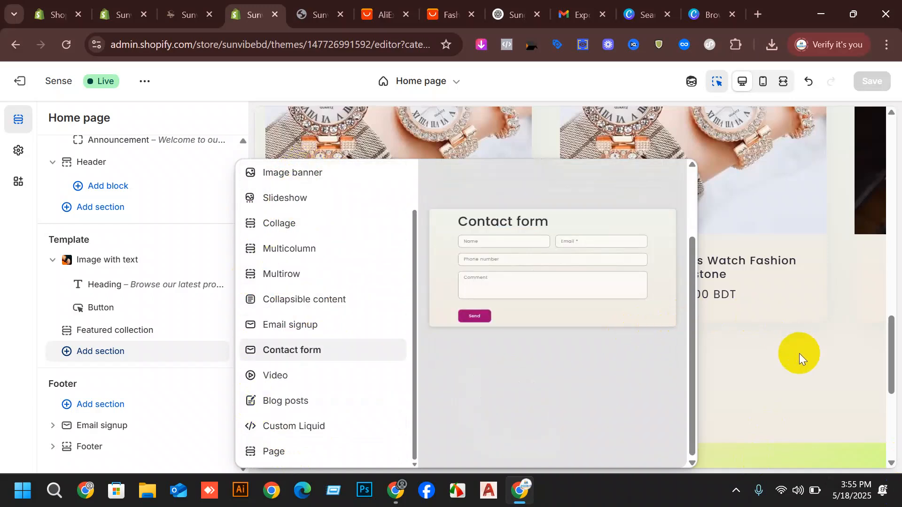
{"action": "left_click", "coordinate": [801, 356]}
Examine the whole home page preview, from the announcement bar and Image with text section to the footer
{"action": "scroll", "coordinate": [559, 277], "scroll_direction": "up", "scroll_amount": 2}
{"action": "scroll", "coordinate": [498, 348], "scroll_direction": "up", "scroll_amount": 3}
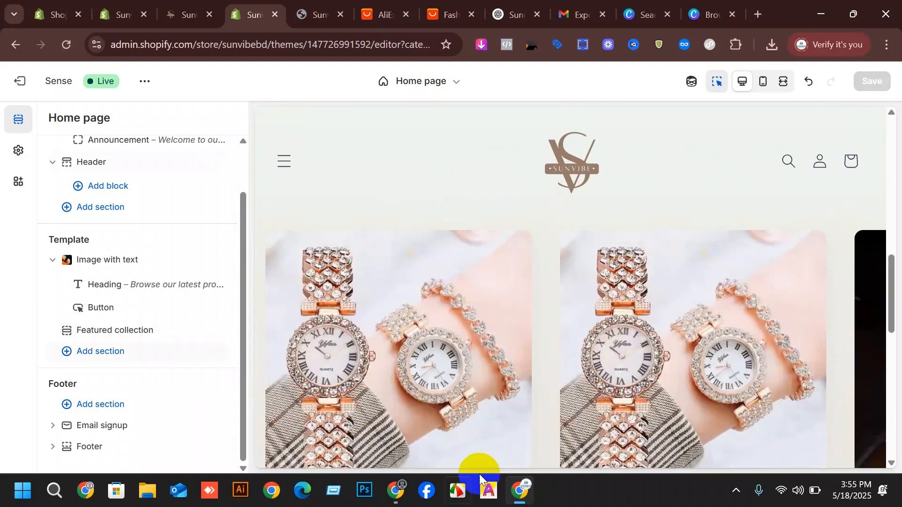
{"action": "scroll", "coordinate": [587, 404], "scroll_direction": "up", "scroll_amount": 1}
{"action": "scroll", "coordinate": [608, 348], "scroll_direction": "down", "scroll_amount": 10}
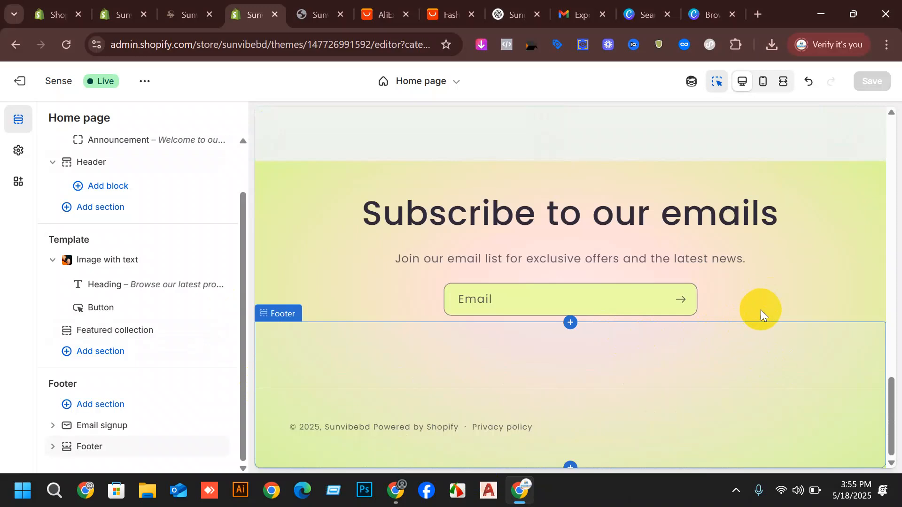
{"action": "scroll", "coordinate": [681, 320], "scroll_direction": "up", "scroll_amount": 15}
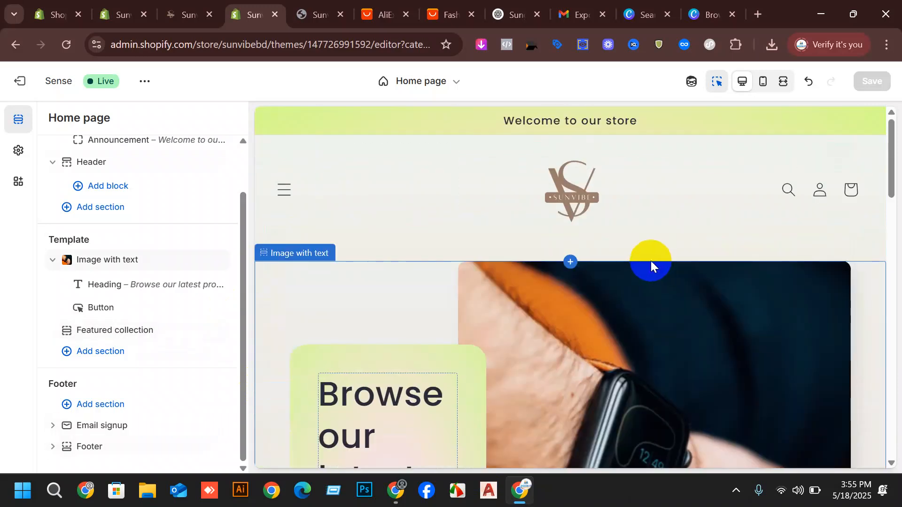
{"action": "scroll", "coordinate": [641, 208], "scroll_direction": "down", "scroll_amount": 12}
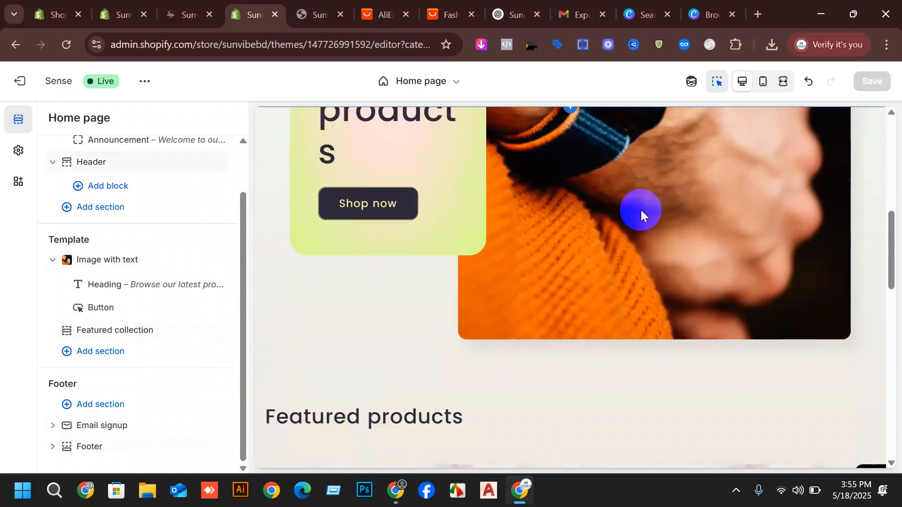
{"action": "scroll", "coordinate": [585, 221], "scroll_direction": "up", "scroll_amount": 10}
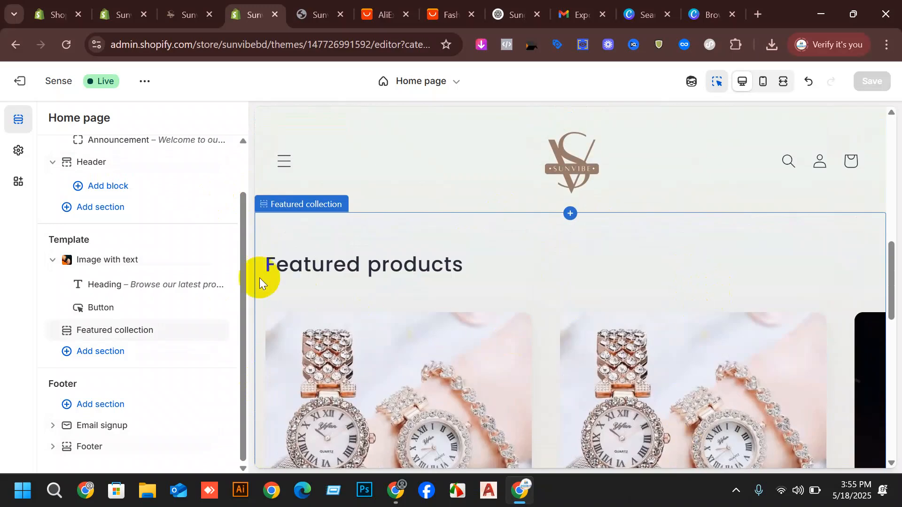
Add a new Image with text section to the template below Featured collection and check it in the preview
{"action": "left_click", "coordinate": [100, 356]}
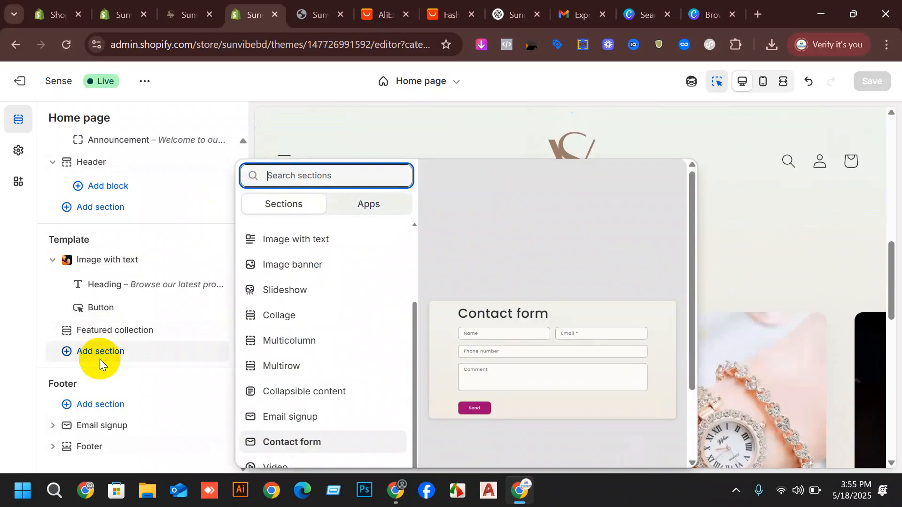
{"action": "left_click", "coordinate": [310, 249]}
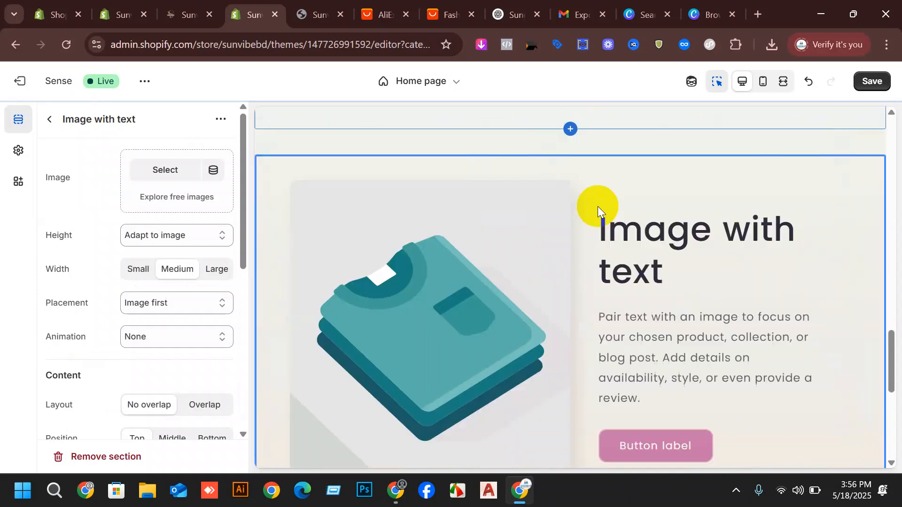
{"action": "scroll", "coordinate": [739, 364], "scroll_direction": "down", "scroll_amount": 5}
{"action": "scroll", "coordinate": [648, 298], "scroll_direction": "up", "scroll_amount": 5}
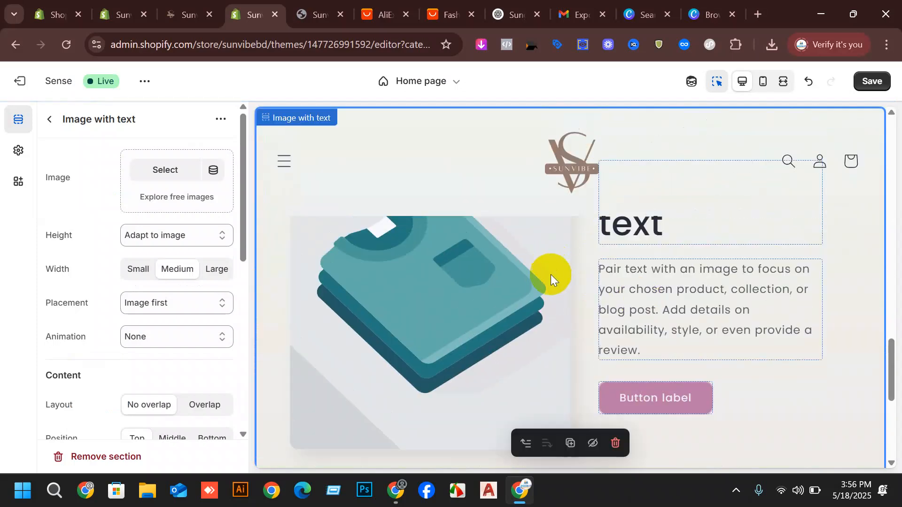
{"action": "left_click", "coordinate": [500, 311]}
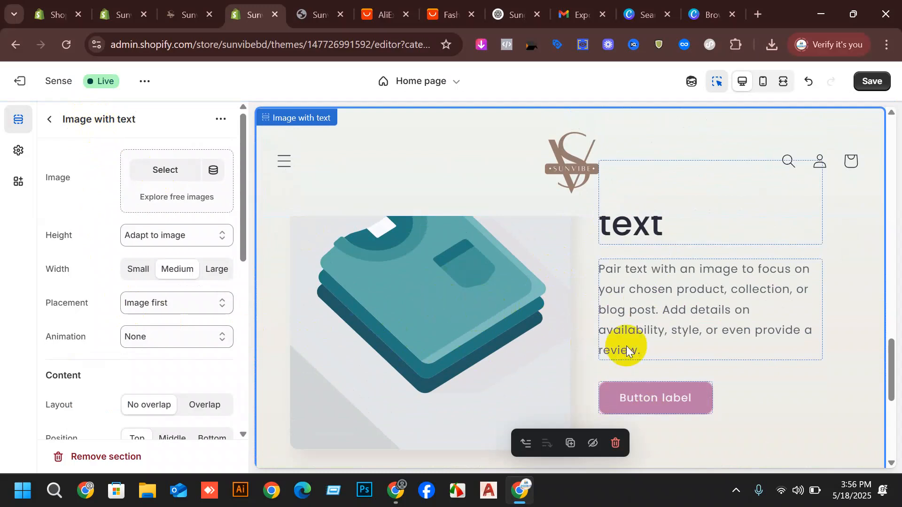
{"action": "scroll", "coordinate": [626, 346], "scroll_direction": "up", "scroll_amount": 3}
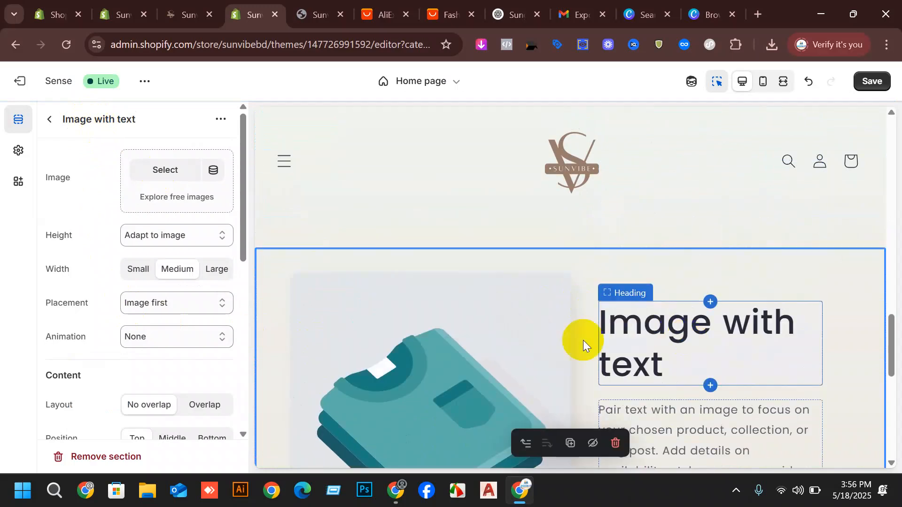
Set the new Image with text section's image to the existing watch photo S45a07d3701eb42… on a black background
{"action": "left_click", "coordinate": [163, 169]}
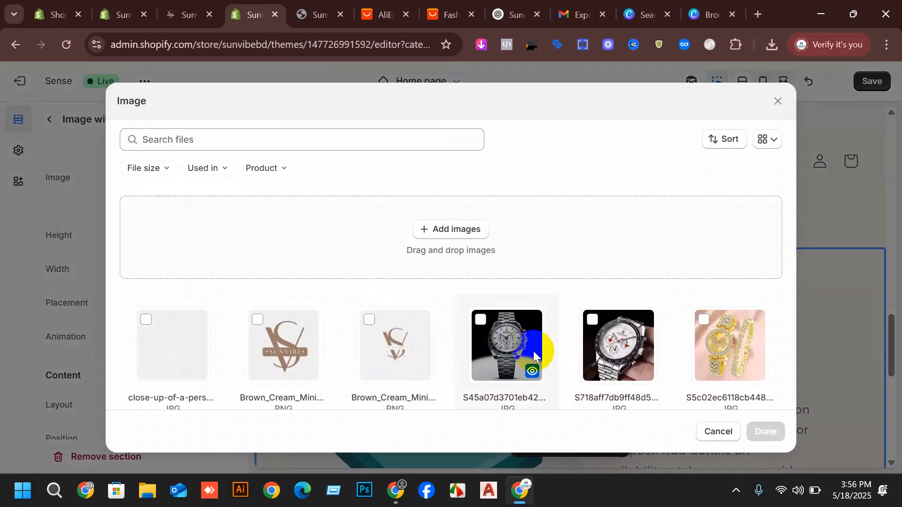
{"action": "left_click", "coordinate": [523, 346]}
{"action": "left_click", "coordinate": [761, 429]}
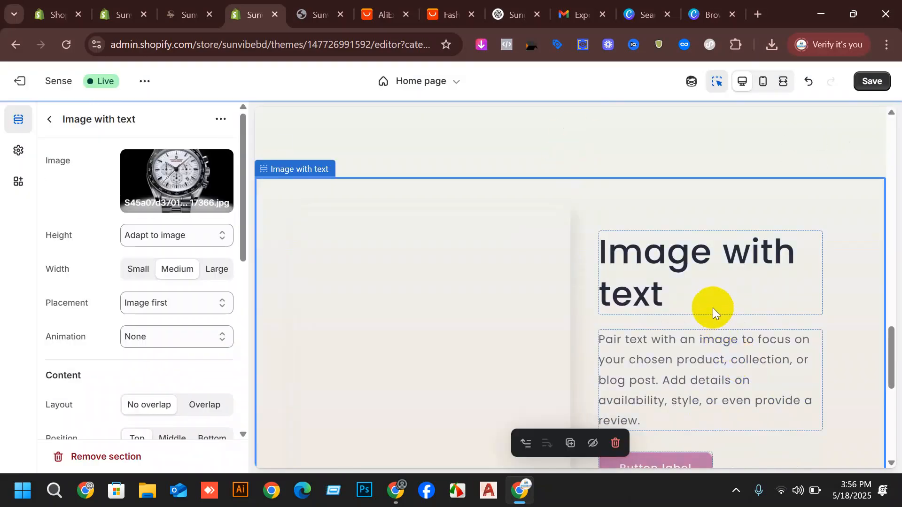
Set the button label of the watch photo's Image with text section to Shop Now
{"action": "scroll", "coordinate": [520, 260], "scroll_direction": "down", "scroll_amount": 2}
{"action": "scroll", "coordinate": [521, 266], "scroll_direction": "down", "scroll_amount": 1}
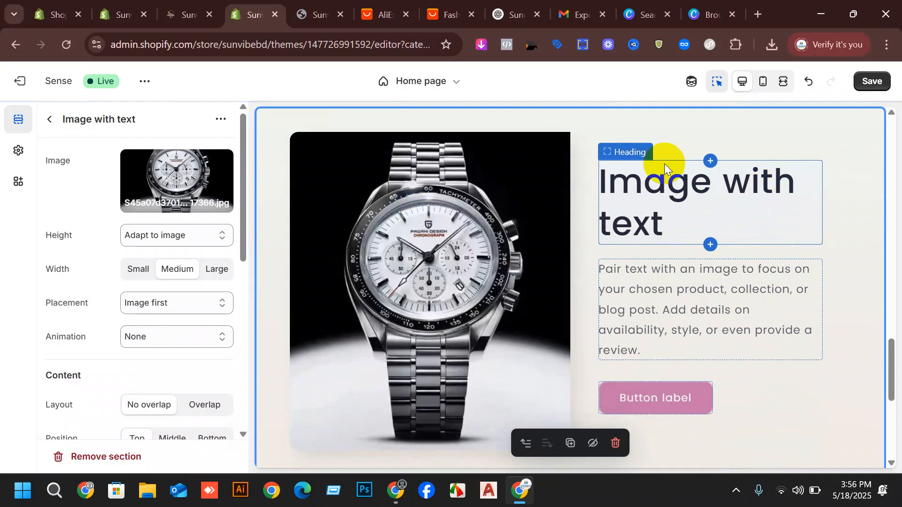
{"action": "left_click", "coordinate": [666, 203]}
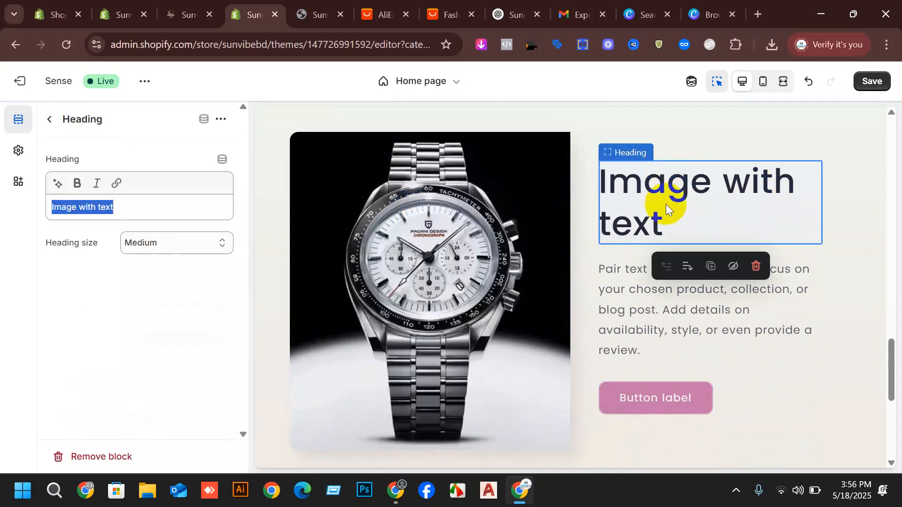
{"action": "left_click", "coordinate": [627, 315]}
{"action": "left_click", "coordinate": [637, 402]}
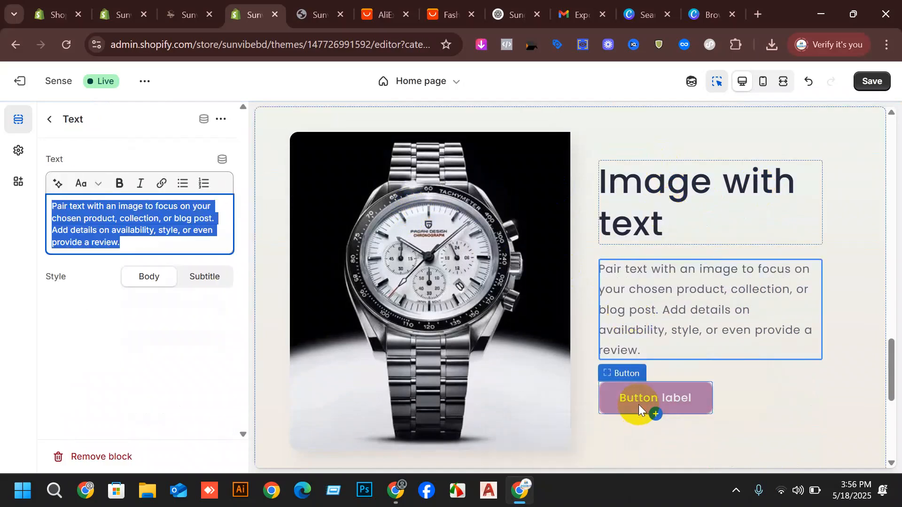
{"action": "left_click", "coordinate": [121, 191]}
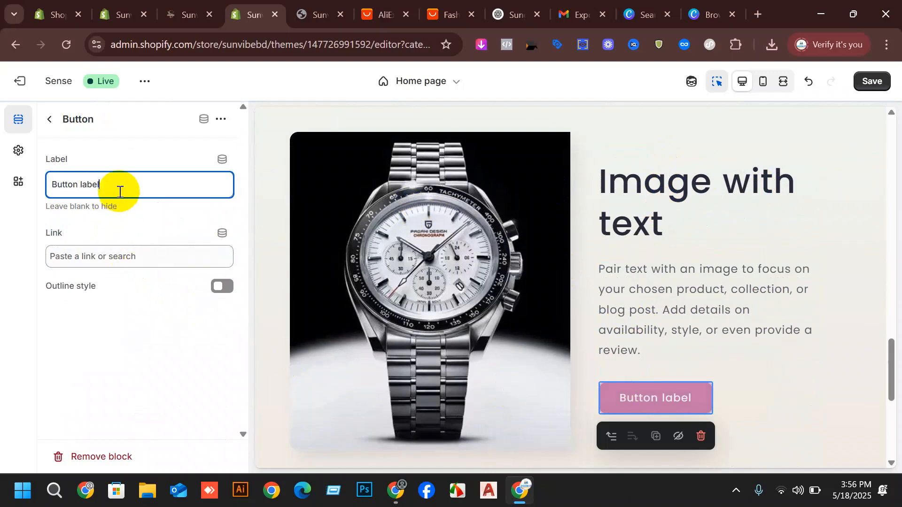
{"action": "triple_click", "coordinate": [127, 185]}
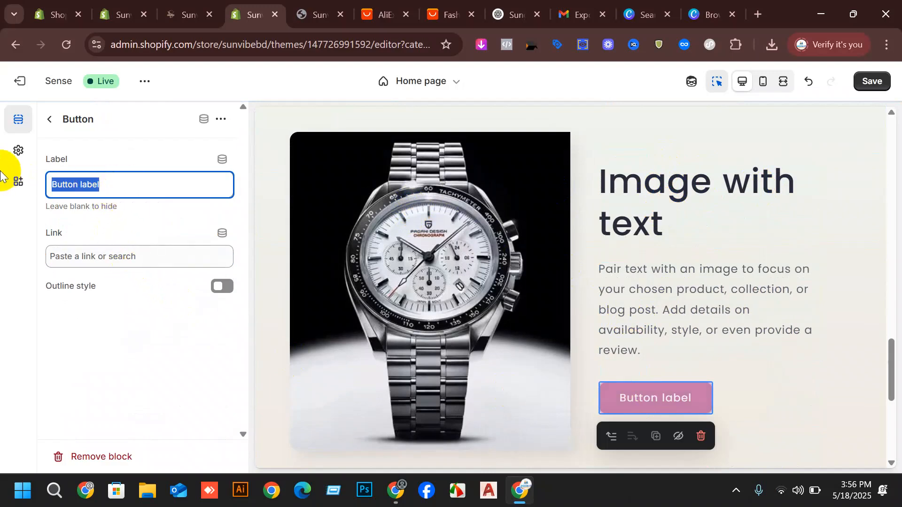
{"action": "type", "text": "No"}
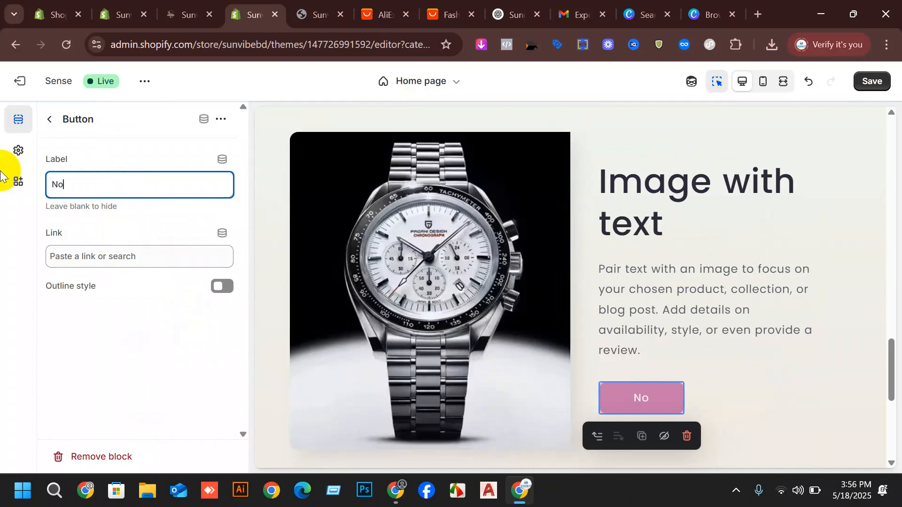
{"action": "key", "text": "BackSpace"}
{"action": "key", "text": "BackSpace"}
{"action": "type", "text": "Shop Now"}
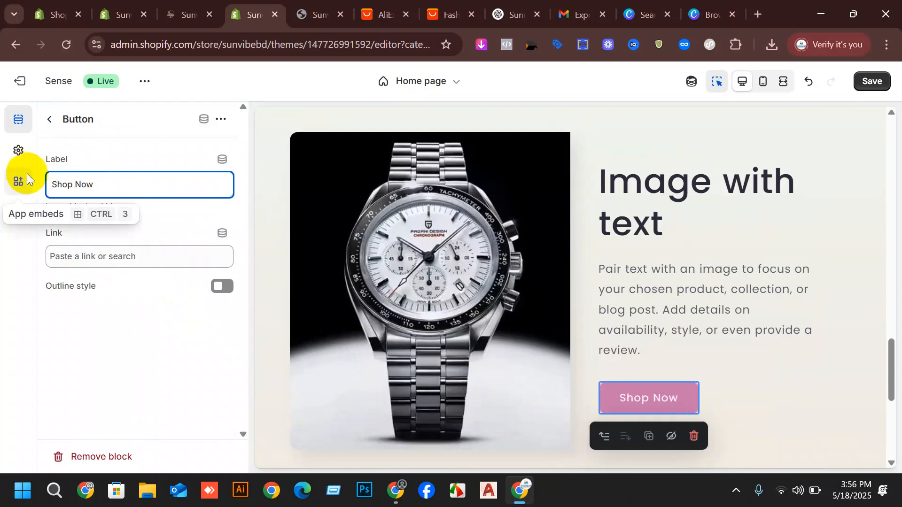
Link the Shop Now button to the product Luxury Quartz Watch For Men and save the theme changes
{"action": "left_click", "coordinate": [136, 257]}
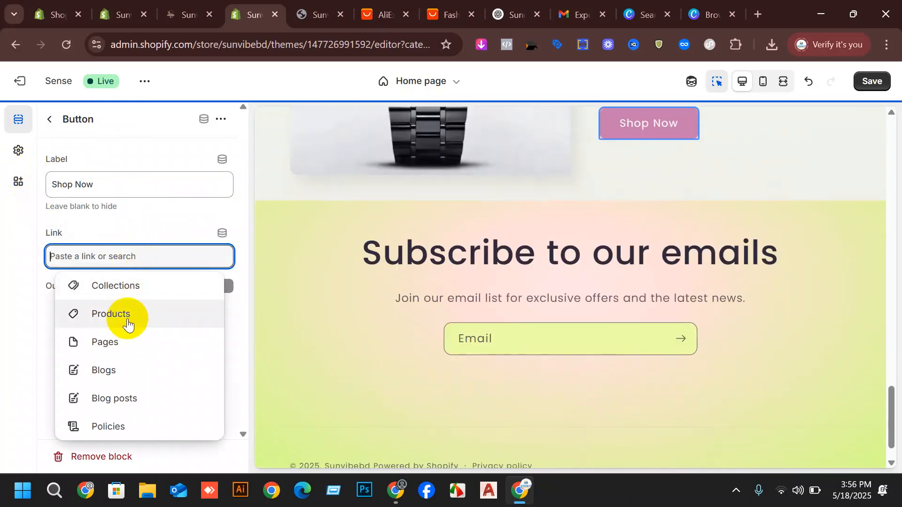
{"action": "left_click", "coordinate": [128, 319]}
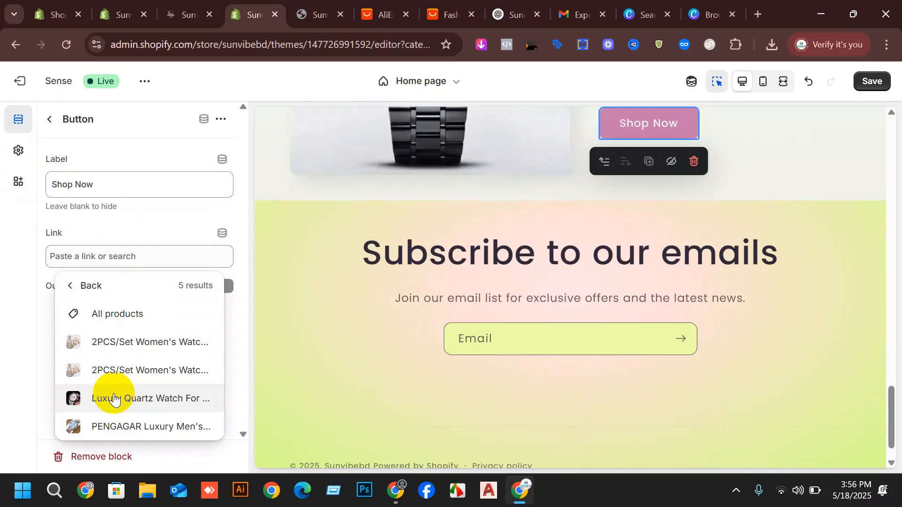
{"action": "left_click", "coordinate": [114, 399]}
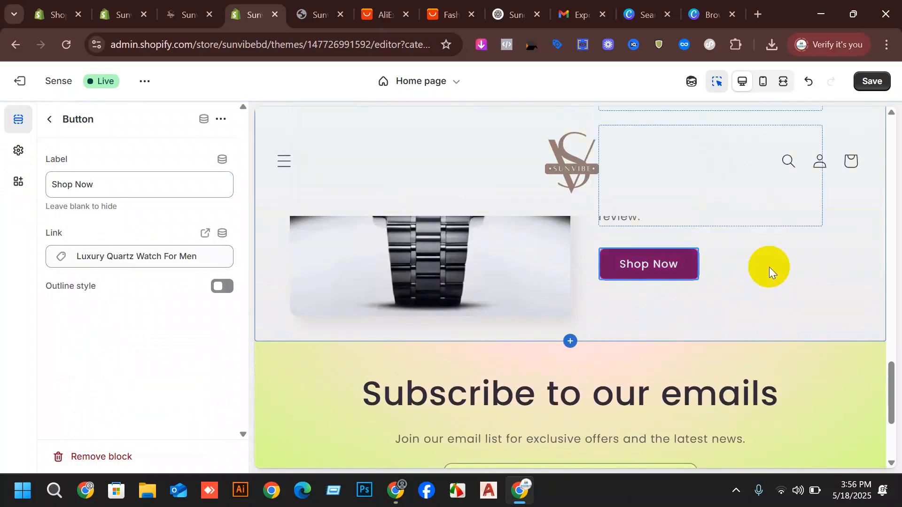
{"action": "left_click", "coordinate": [875, 84]}
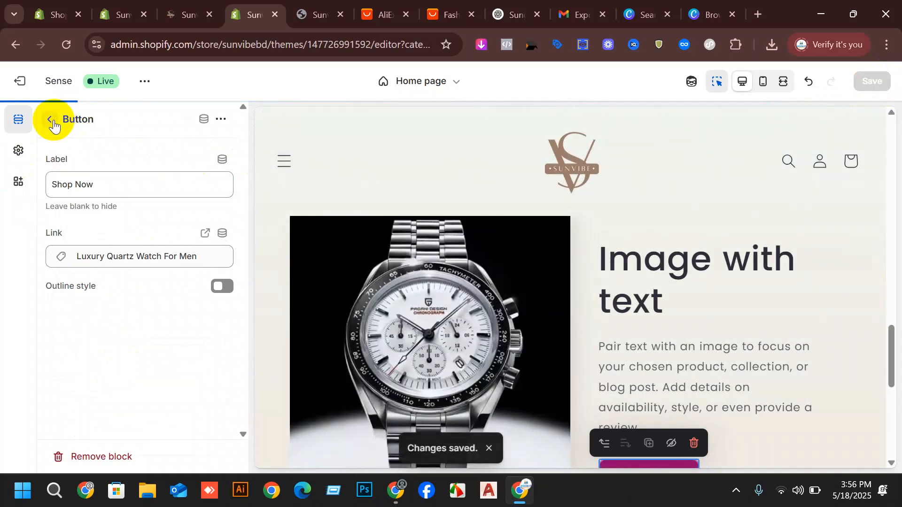
Review the watch Image with text section's settings from image to color scheme, then return to the section list
{"action": "left_click", "coordinate": [50, 121]}
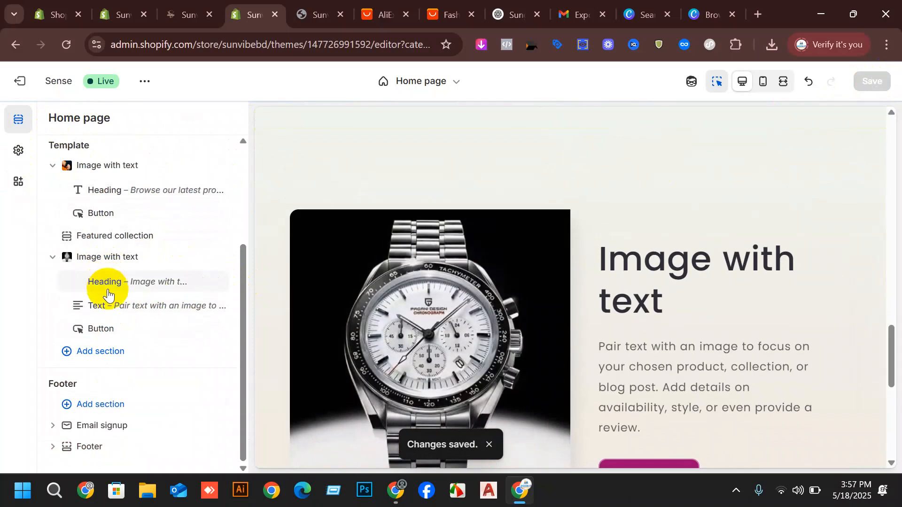
{"action": "left_click", "coordinate": [101, 260]}
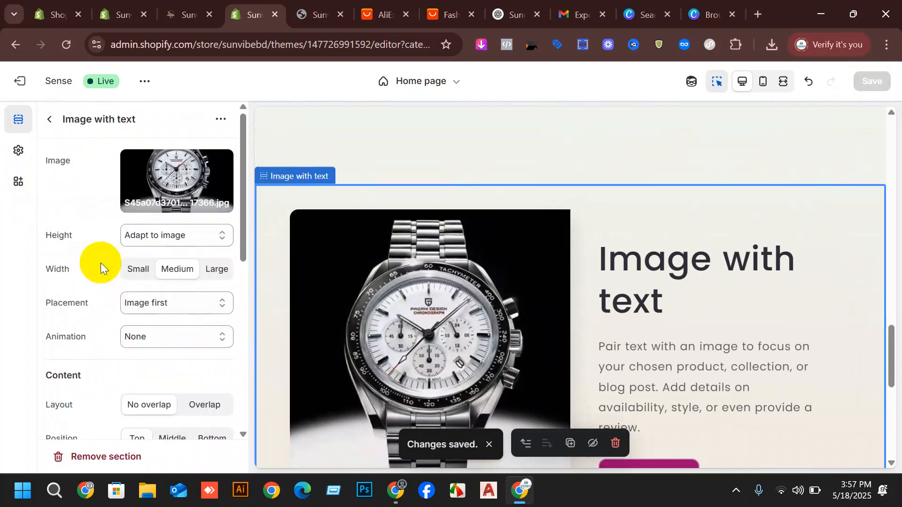
{"action": "mouse_move", "coordinate": [221, 201]}
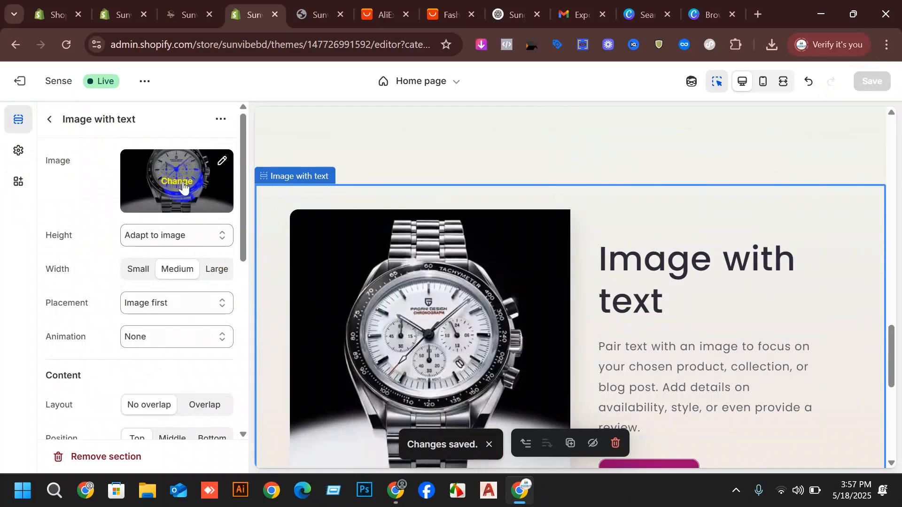
{"action": "scroll", "coordinate": [242, 132], "scroll_direction": "down", "scroll_amount": 2}
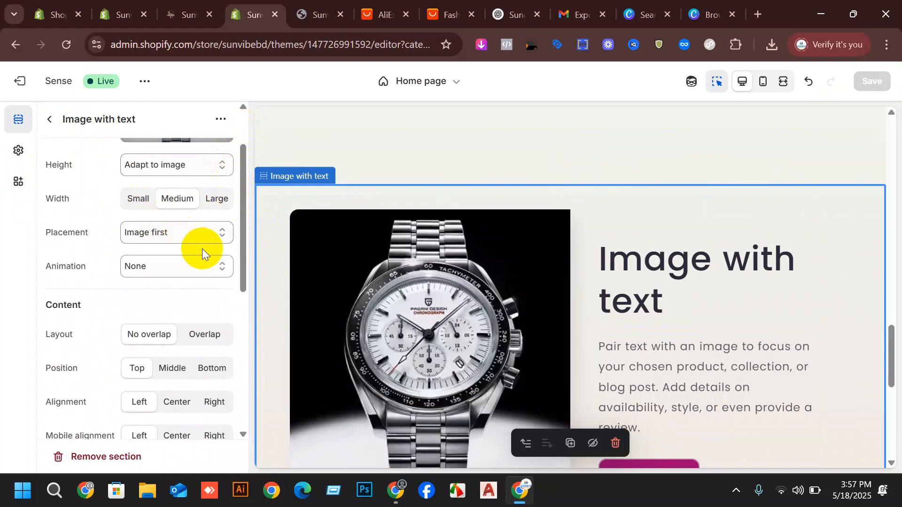
{"action": "scroll", "coordinate": [208, 259], "scroll_direction": "down", "scroll_amount": 2}
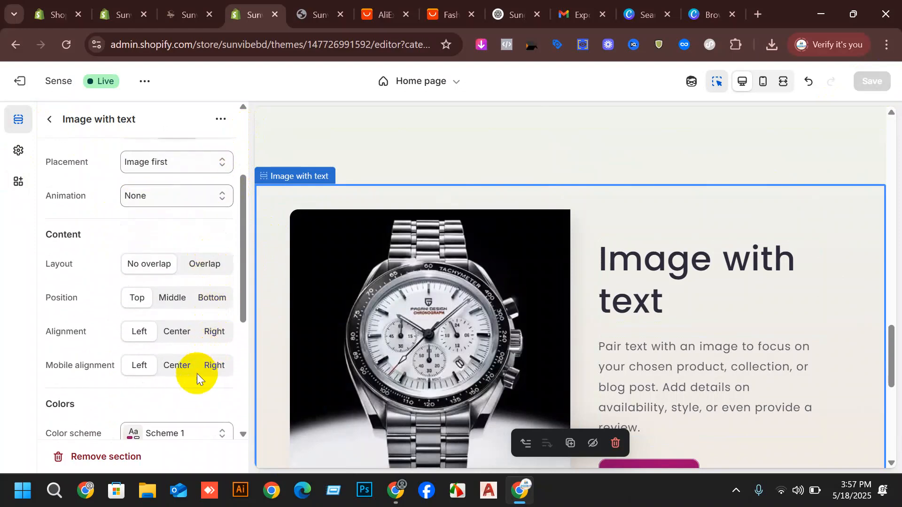
{"action": "left_click", "coordinate": [53, 120]}
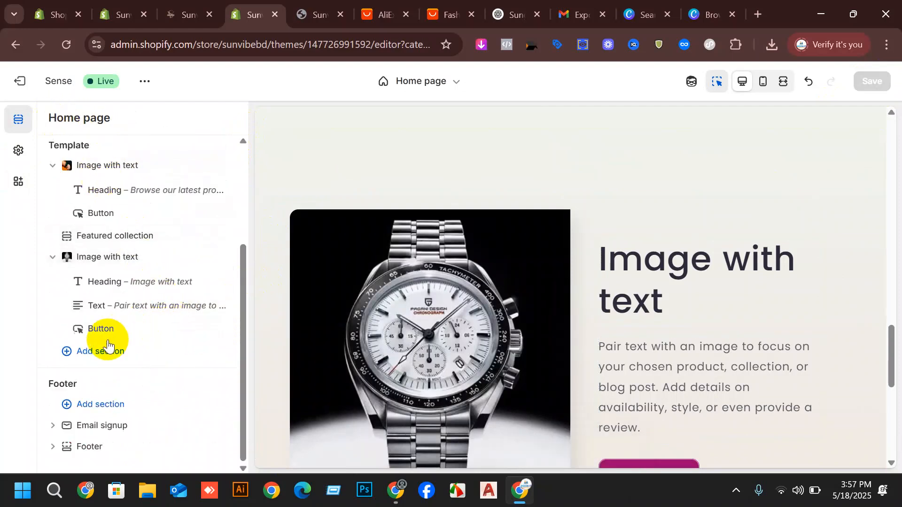
Add another Image with text section to the template below the watch section and open its settings
{"action": "left_click", "coordinate": [106, 352]}
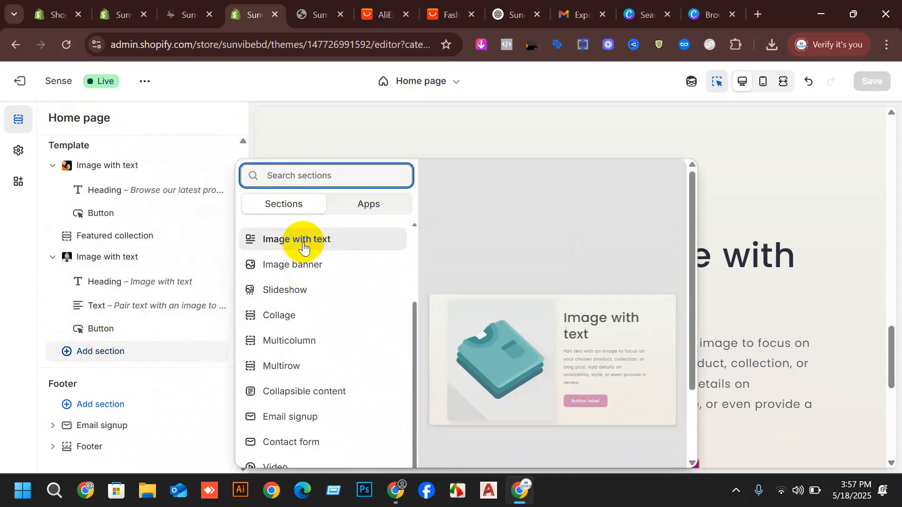
{"action": "left_click", "coordinate": [357, 243]}
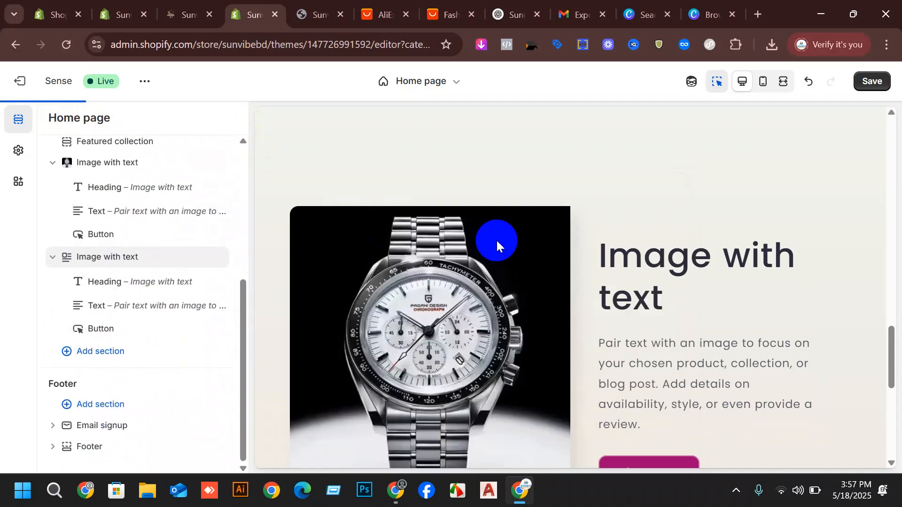
{"action": "scroll", "coordinate": [512, 257], "scroll_direction": "up", "scroll_amount": 6}
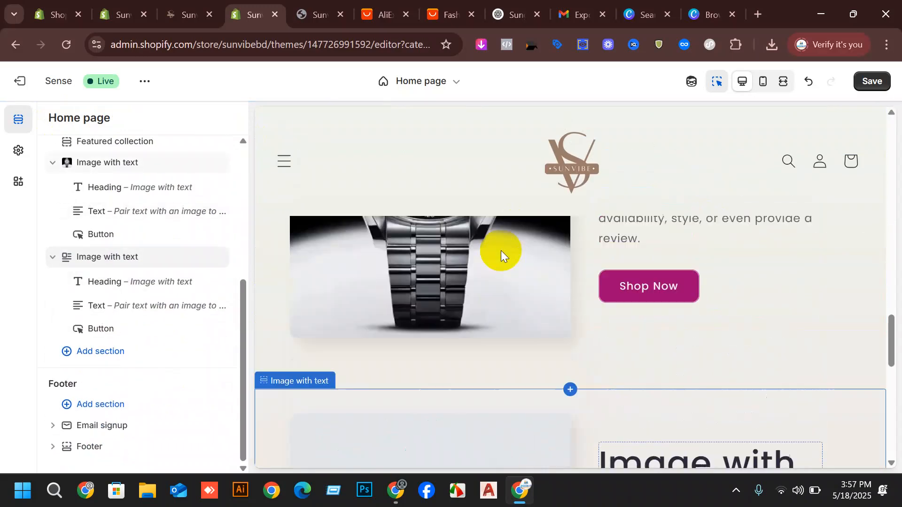
{"action": "left_click", "coordinate": [128, 258]}
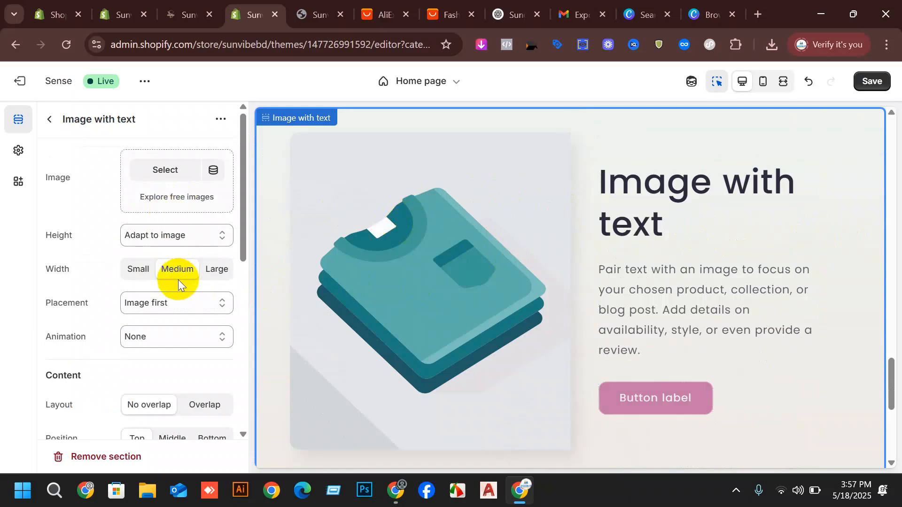
Try right alignment for the new section's content, check it in the preview, and restore left alignment
{"action": "scroll", "coordinate": [172, 323], "scroll_direction": "down", "scroll_amount": 3}
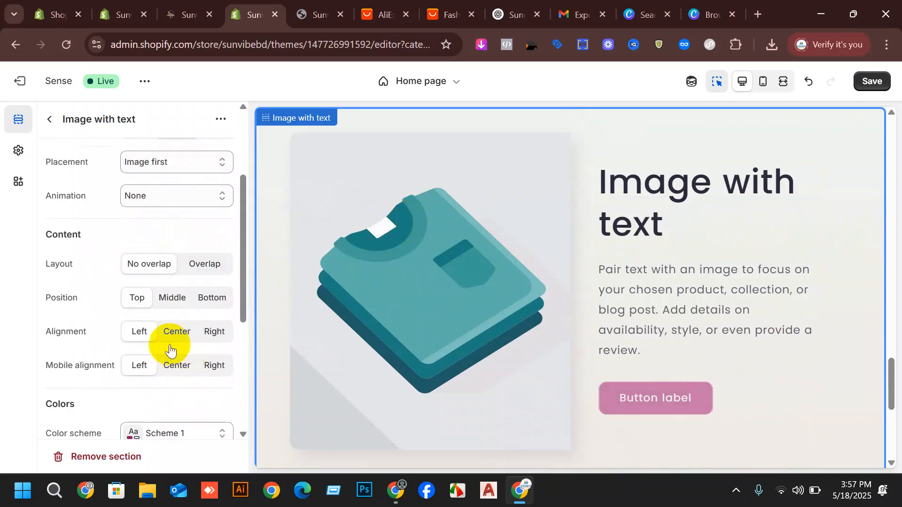
{"action": "left_click", "coordinate": [215, 332]}
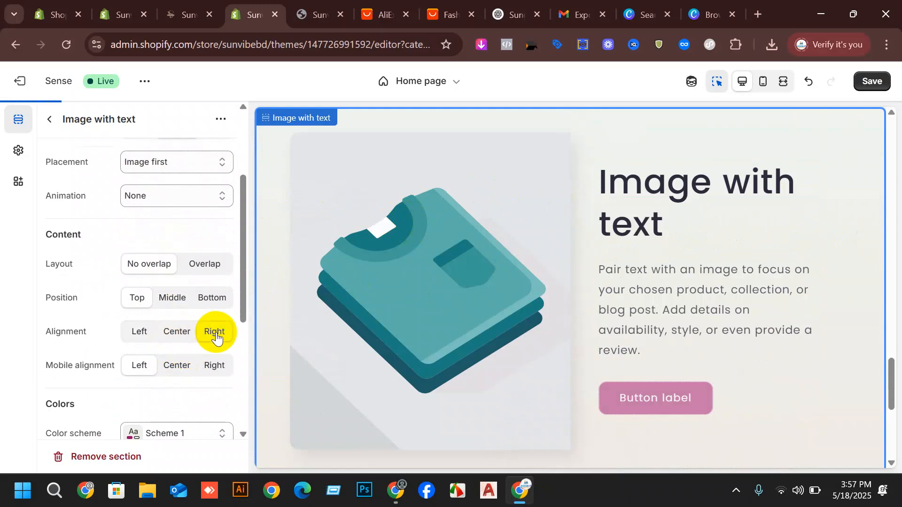
{"action": "scroll", "coordinate": [700, 297], "scroll_direction": "up", "scroll_amount": 3}
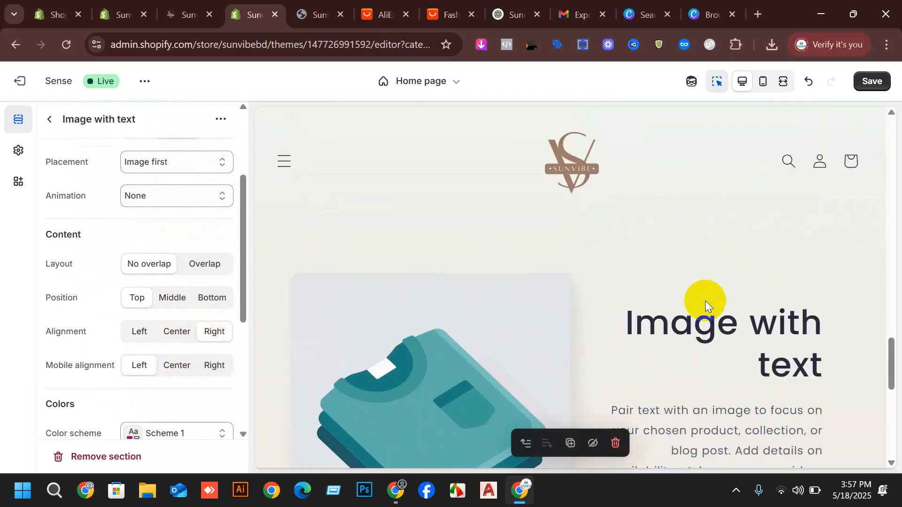
{"action": "scroll", "coordinate": [690, 325], "scroll_direction": "up", "scroll_amount": 3}
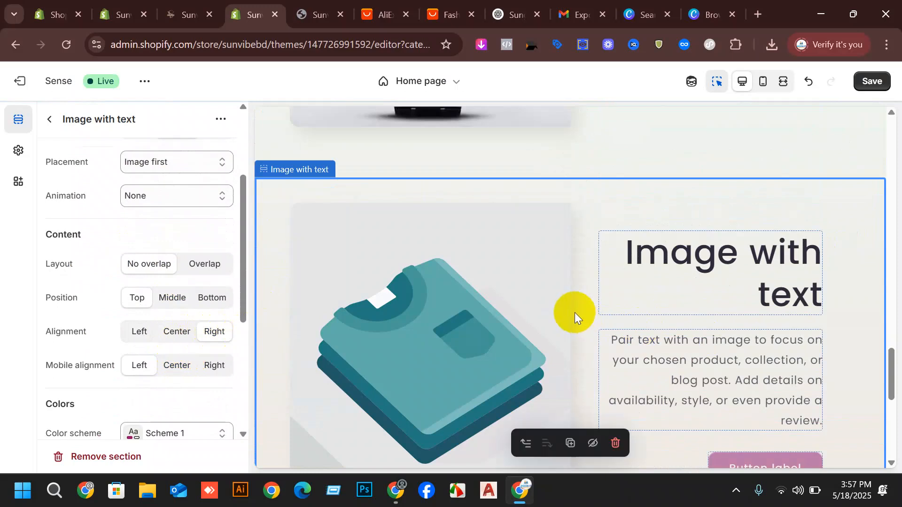
{"action": "scroll", "coordinate": [573, 311], "scroll_direction": "down", "scroll_amount": 3}
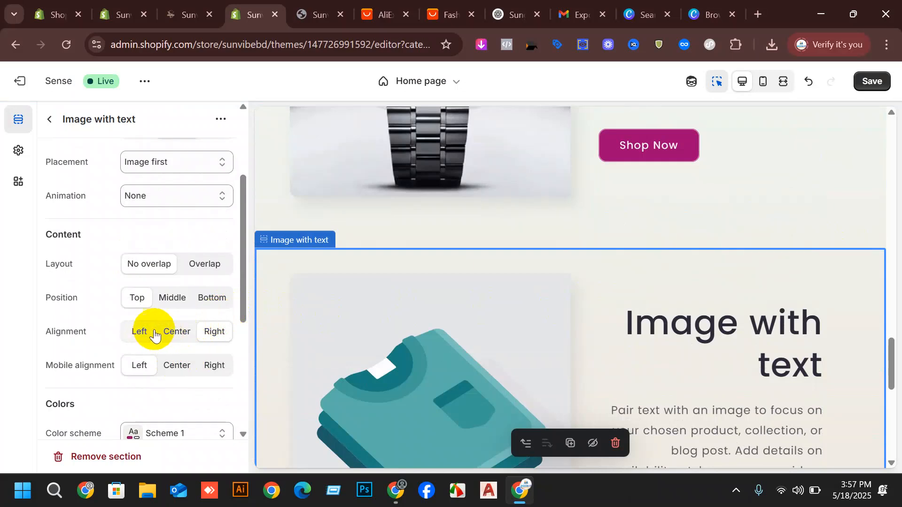
{"action": "left_click", "coordinate": [135, 331]}
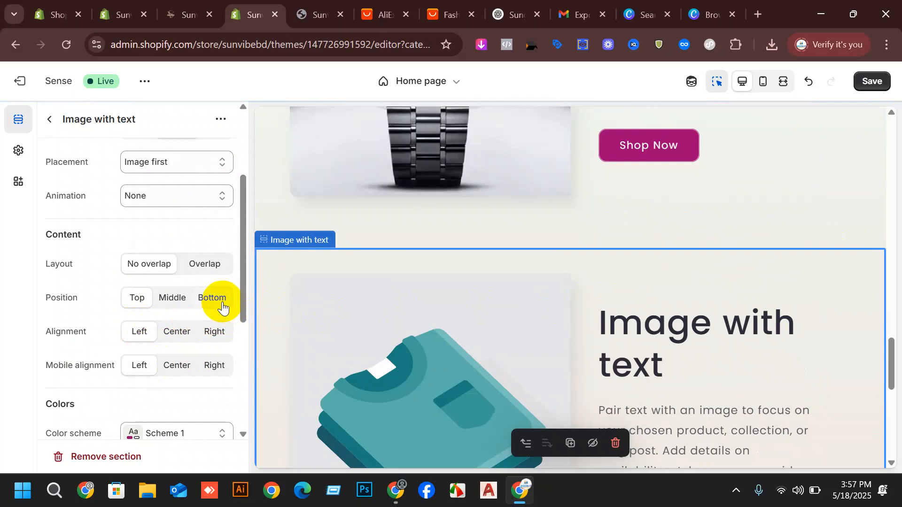
Examine the new section's action menu and its height, placement, animation, content and color options without changing them
{"action": "scroll", "coordinate": [211, 357], "scroll_direction": "down", "scroll_amount": 1}
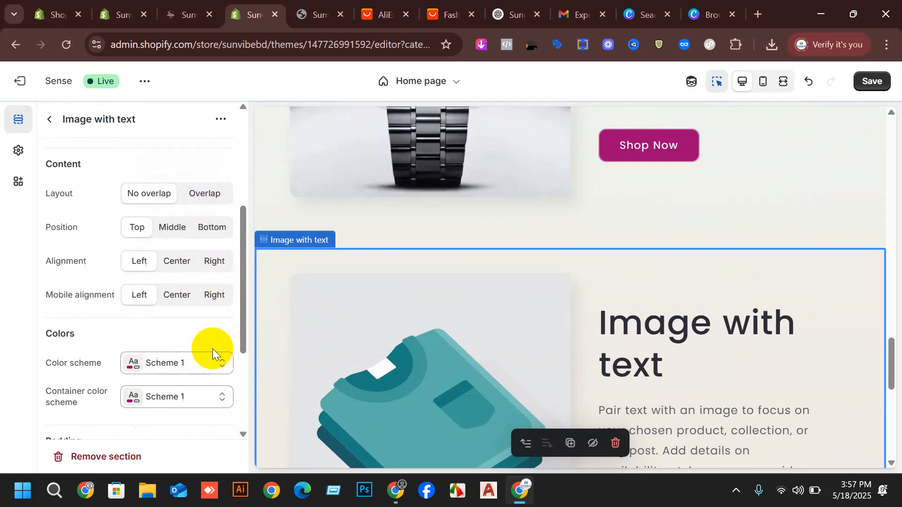
{"action": "scroll", "coordinate": [209, 320], "scroll_direction": "up", "scroll_amount": 3}
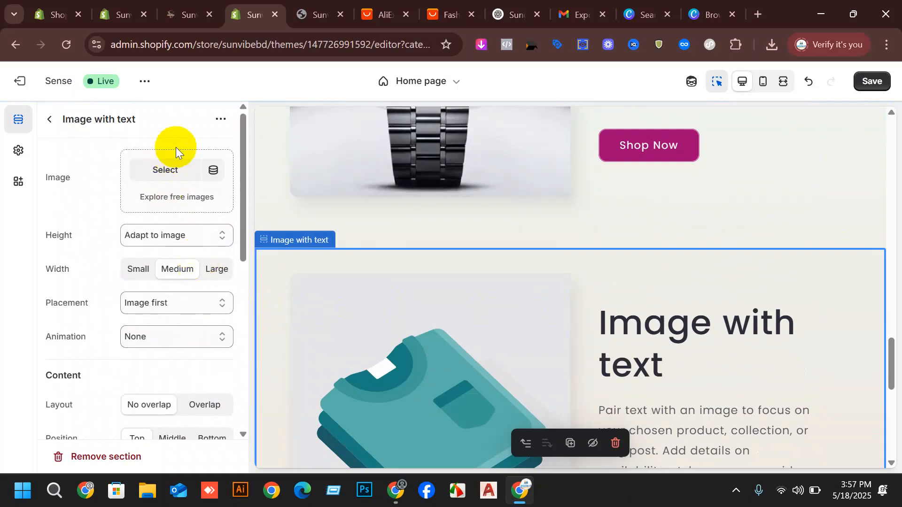
{"action": "left_click", "coordinate": [215, 125]}
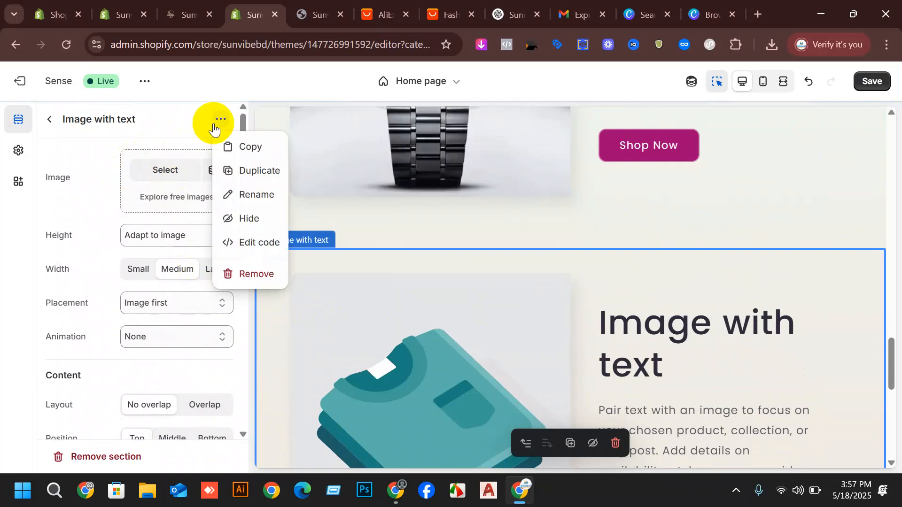
{"action": "left_click", "coordinate": [215, 123]}
{"action": "left_click", "coordinate": [174, 238]}
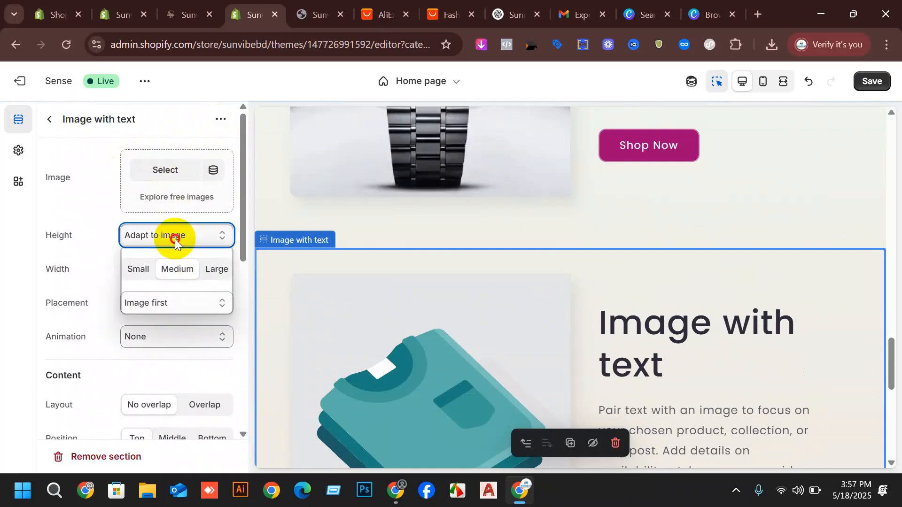
{"action": "key", "text": "Escape"}
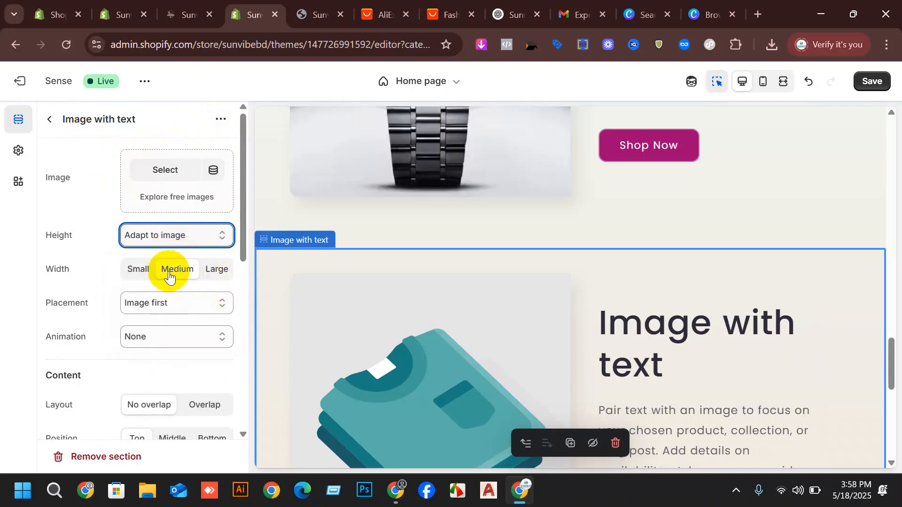
{"action": "left_click", "coordinate": [176, 303]}
{"action": "key", "text": "Escape"}
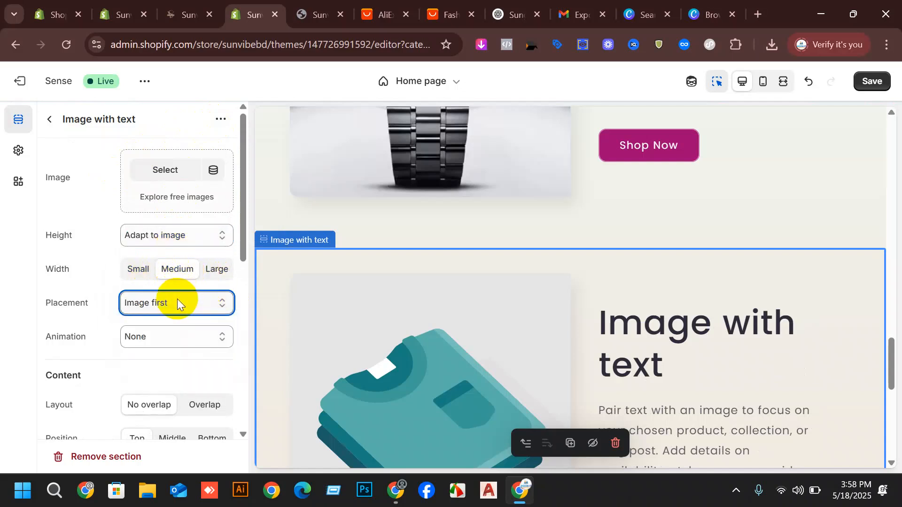
{"action": "scroll", "coordinate": [177, 282], "scroll_direction": "down", "scroll_amount": 3}
{"action": "left_click", "coordinate": [179, 198]}
{"action": "key", "text": "Escape"}
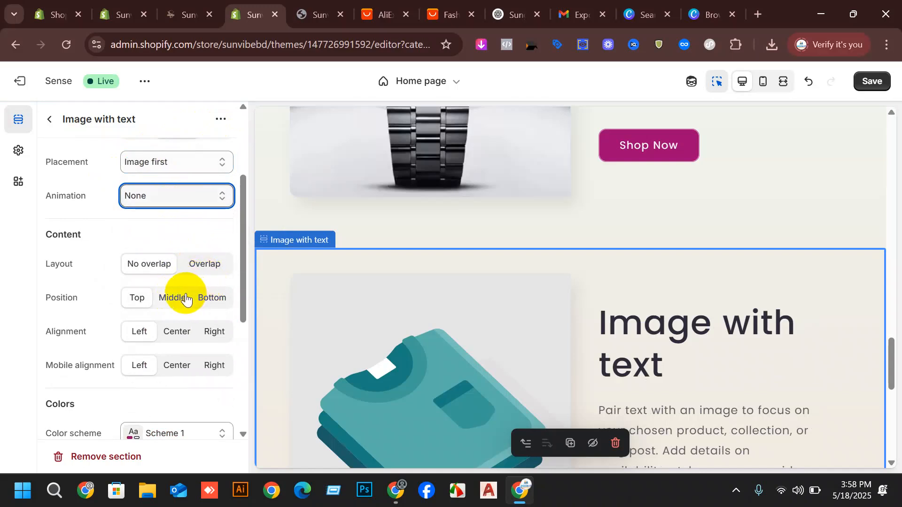
{"action": "scroll", "coordinate": [186, 299], "scroll_direction": "down", "scroll_amount": 2}
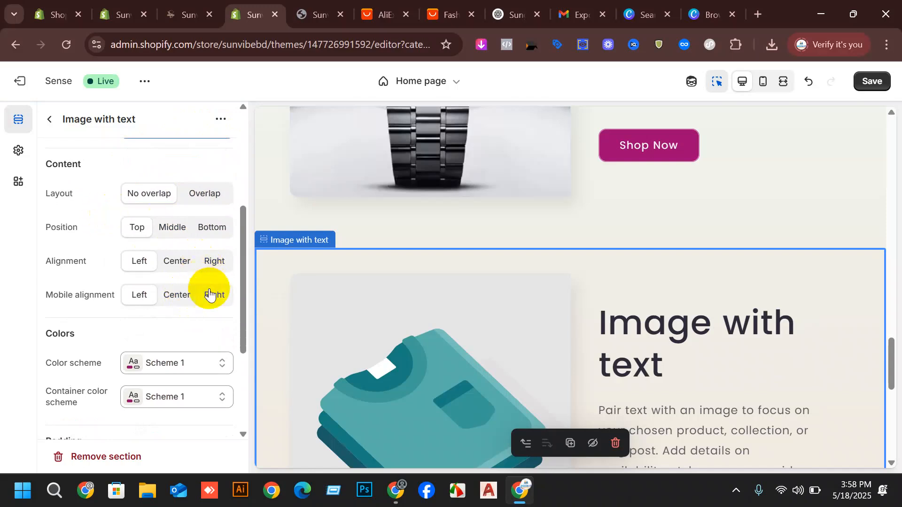
Try center alignment for the new Image with text section, restore left alignment, and review its color and padding options
{"action": "left_click", "coordinate": [178, 271]}
{"action": "left_click", "coordinate": [150, 264]}
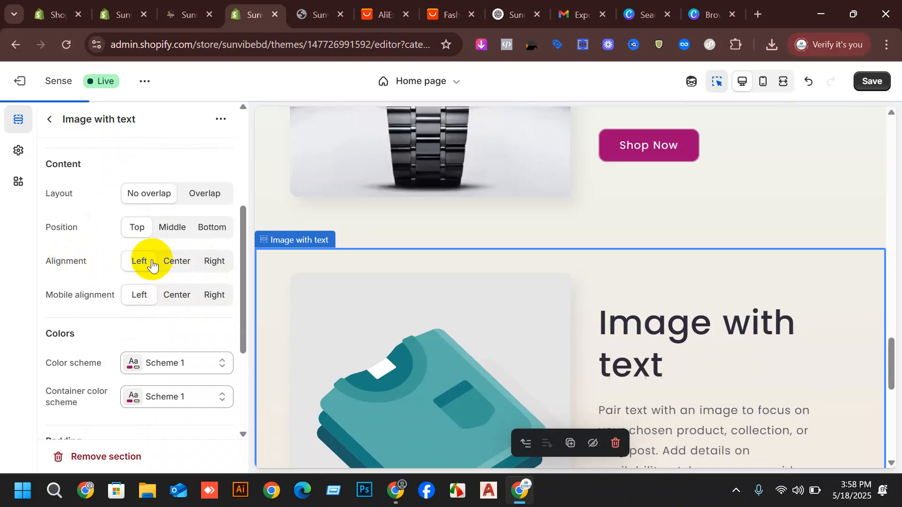
{"action": "scroll", "coordinate": [159, 273], "scroll_direction": "down", "scroll_amount": 3}
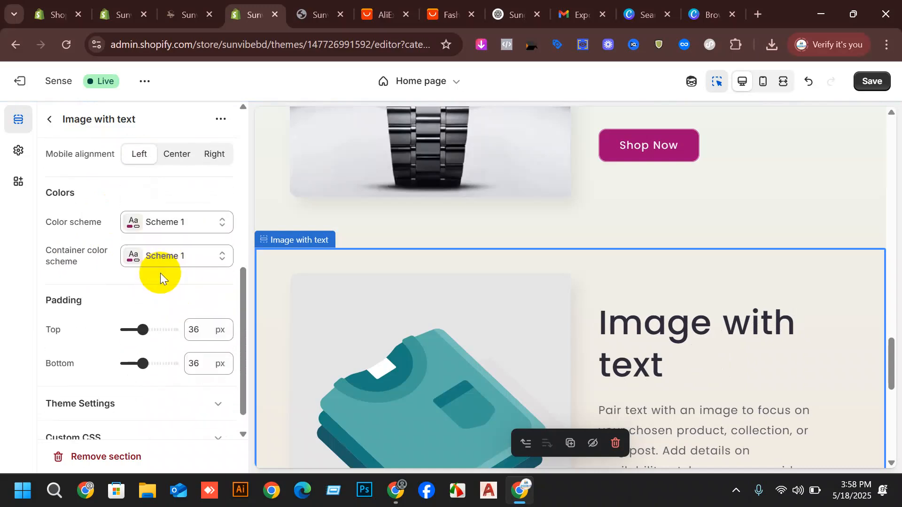
{"action": "scroll", "coordinate": [160, 274], "scroll_direction": "down", "scroll_amount": 1}
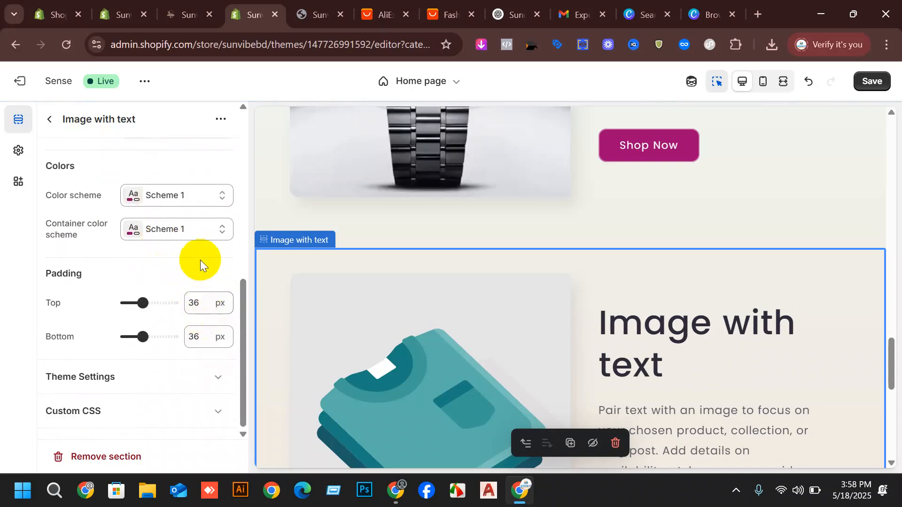
Add a Video section to the template below the watch section and select its embedded video URL for replacement
{"action": "left_click", "coordinate": [867, 467]}
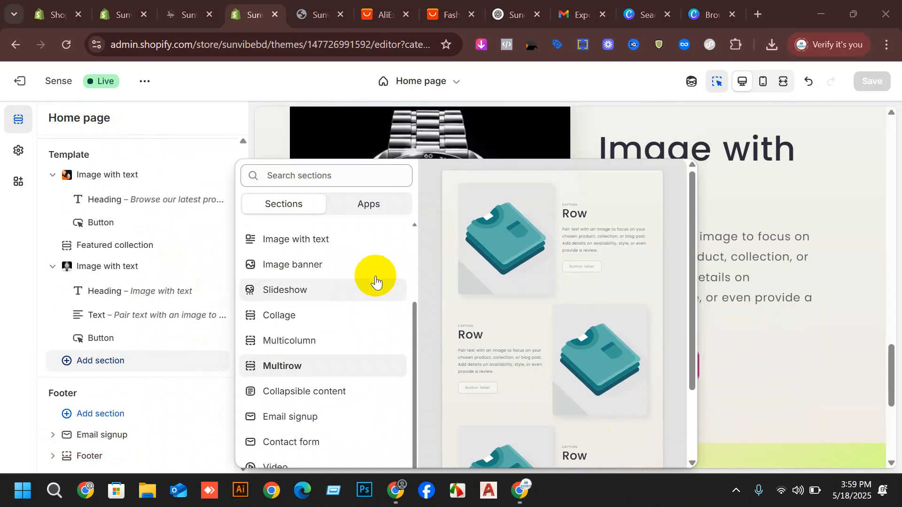
{"action": "scroll", "coordinate": [329, 282], "scroll_direction": "down", "scroll_amount": 2}
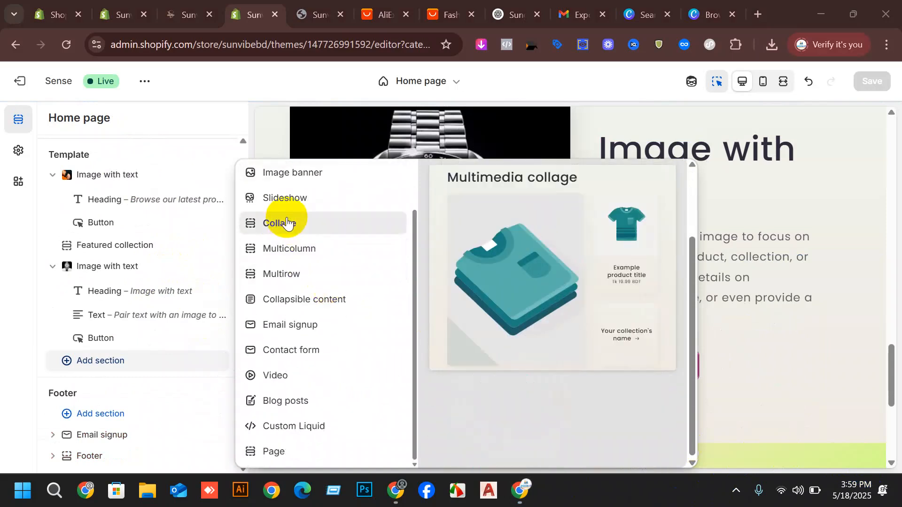
{"action": "left_click", "coordinate": [294, 382]}
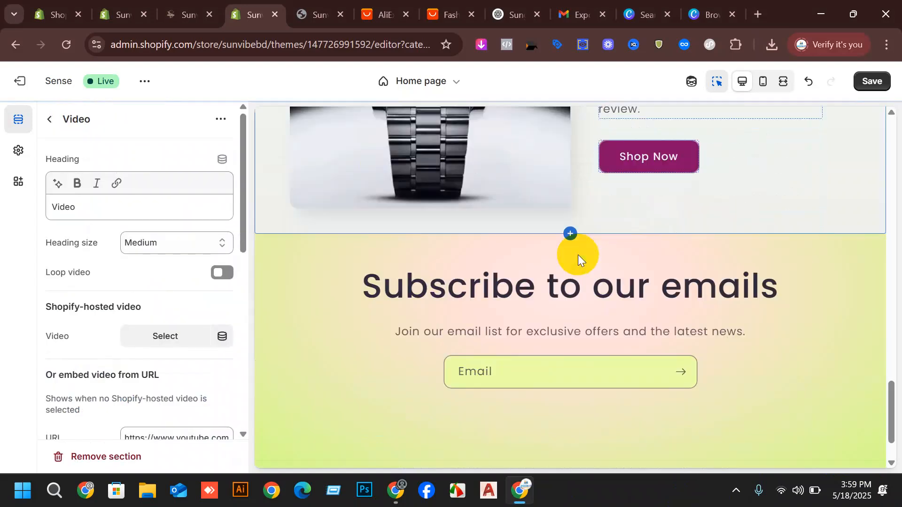
{"action": "scroll", "coordinate": [542, 288], "scroll_direction": "down", "scroll_amount": 4}
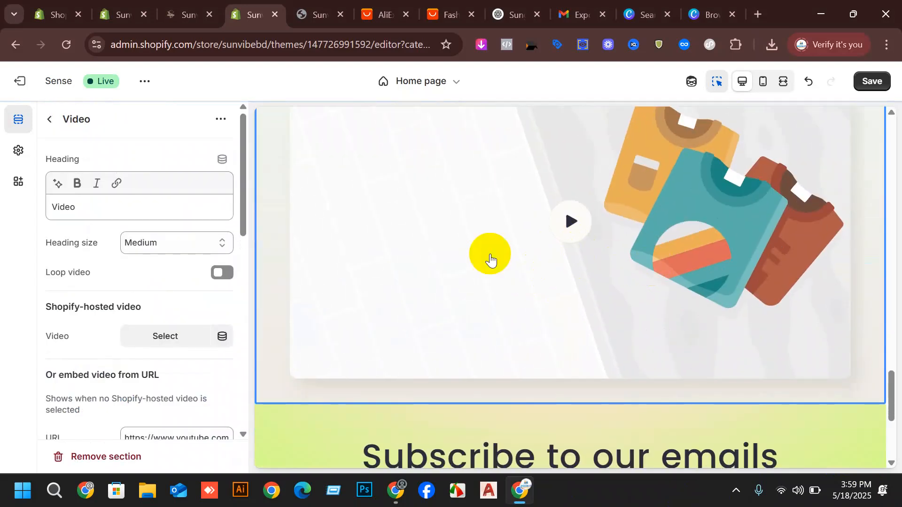
{"action": "scroll", "coordinate": [334, 281], "scroll_direction": "down", "scroll_amount": 2}
{"action": "scroll", "coordinate": [169, 298], "scroll_direction": "down", "scroll_amount": 4}
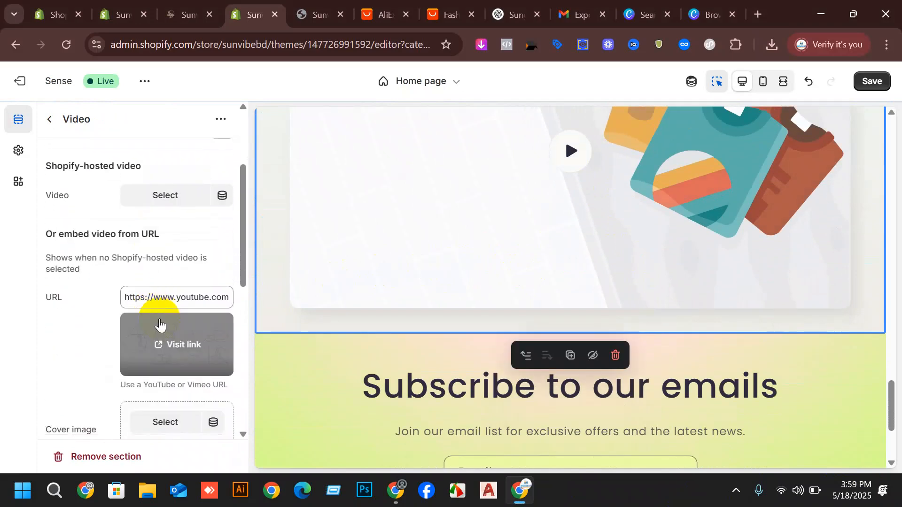
{"action": "scroll", "coordinate": [162, 323], "scroll_direction": "down", "scroll_amount": 1}
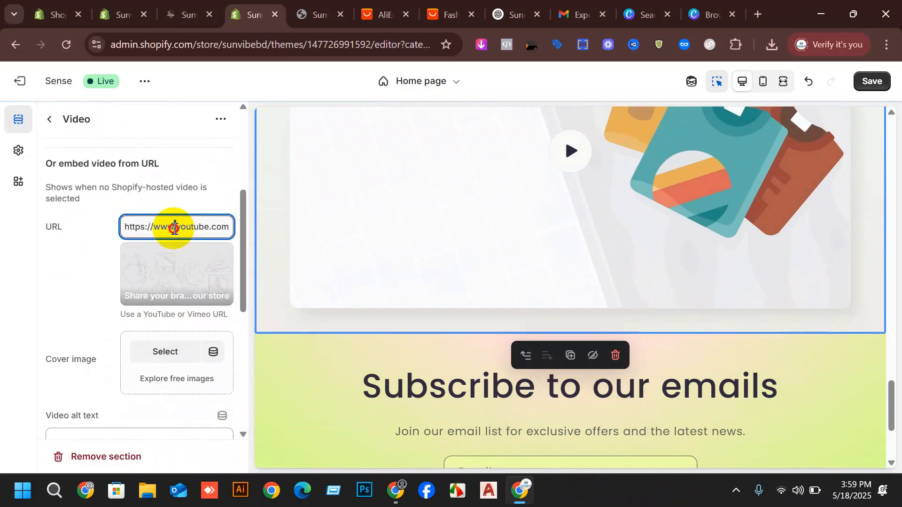
{"action": "triple_click", "coordinate": [174, 229]}
{"action": "scroll", "coordinate": [174, 228], "scroll_direction": "down", "scroll_amount": 2}
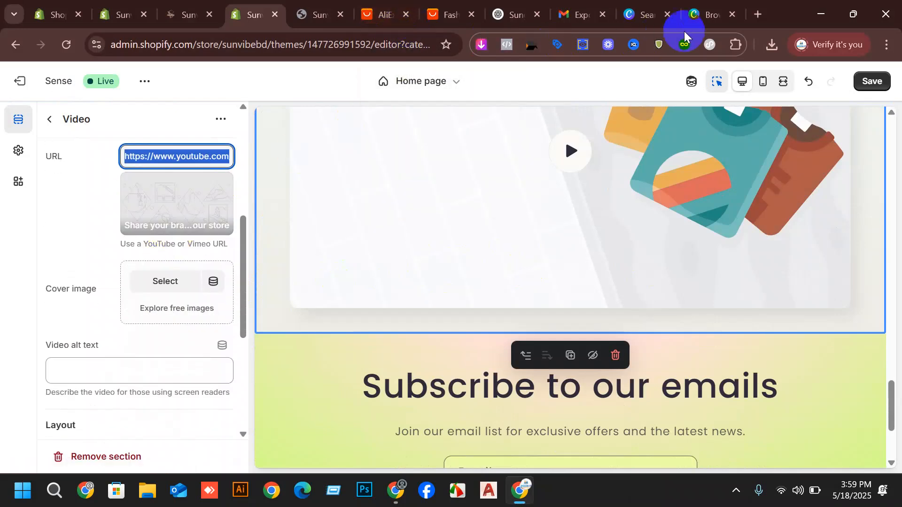
Open YouTube in a new browser tab and search for "shikhbo it"
{"action": "left_click", "coordinate": [755, 15]}
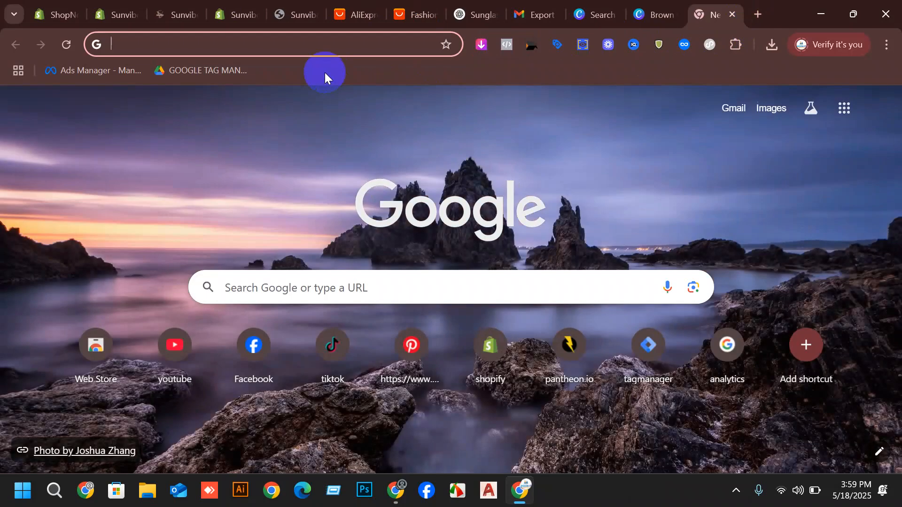
{"action": "type", "text": "y"}
{"action": "key", "text": "Return"}
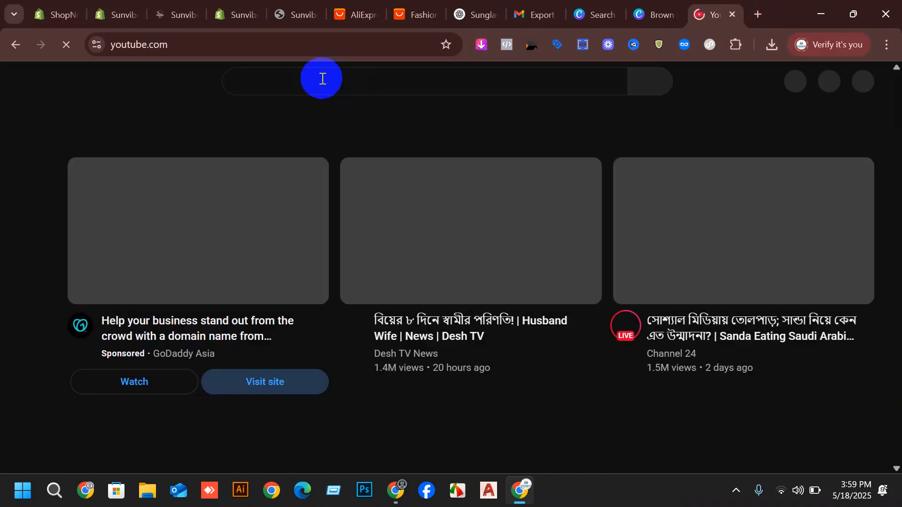
{"action": "left_click", "coordinate": [321, 79]}
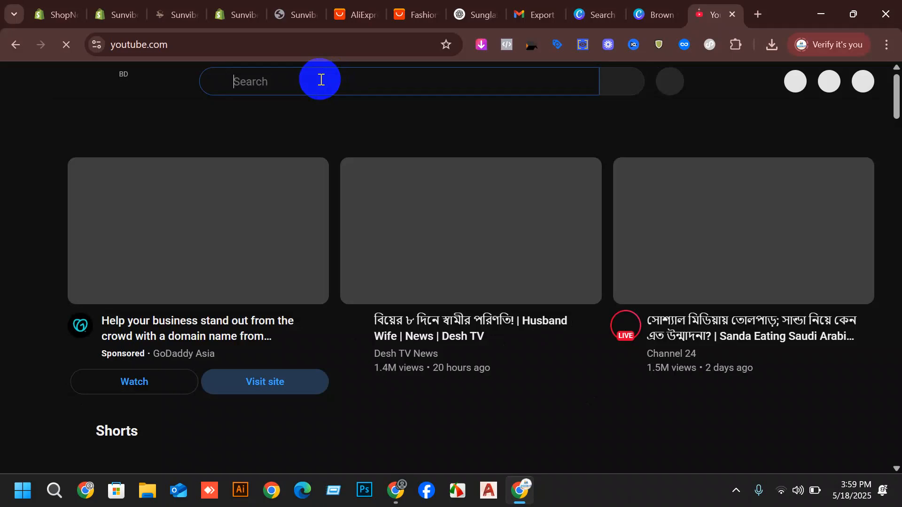
{"action": "type", "text": "shik"}
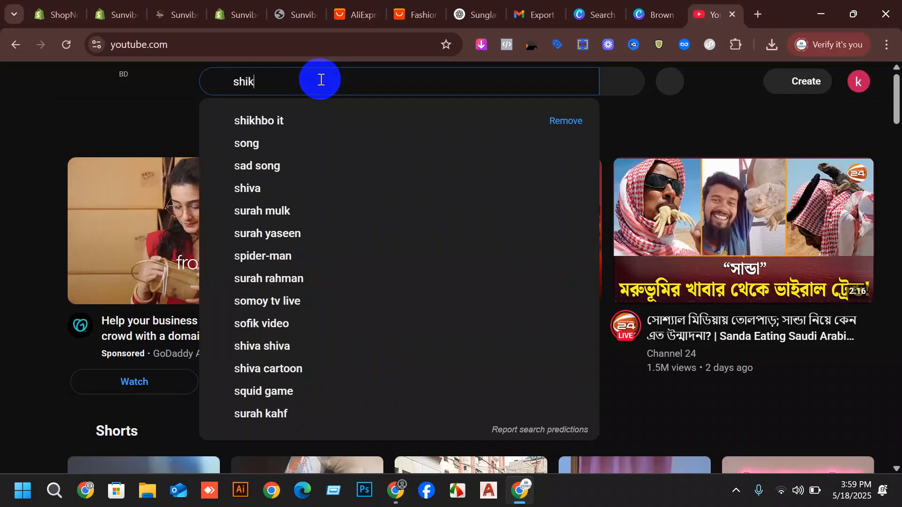
{"action": "left_click", "coordinate": [309, 110]}
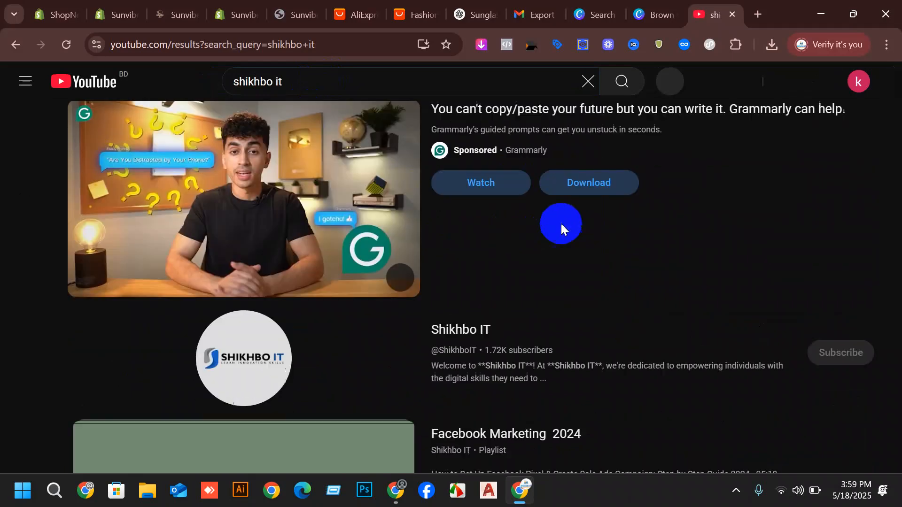
Open the Shikhbo IT video about boosting Facebook posts from the search results and copy its share link
{"action": "scroll", "coordinate": [560, 222], "scroll_direction": "down", "scroll_amount": 3}
{"action": "scroll", "coordinate": [357, 204], "scroll_direction": "down", "scroll_amount": 3}
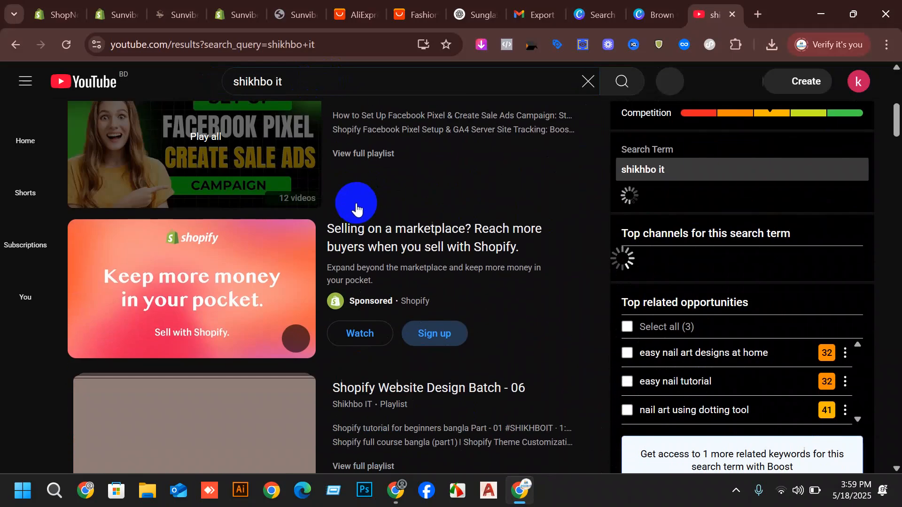
{"action": "scroll", "coordinate": [375, 218], "scroll_direction": "up", "scroll_amount": 5}
{"action": "left_click", "coordinate": [248, 197]}
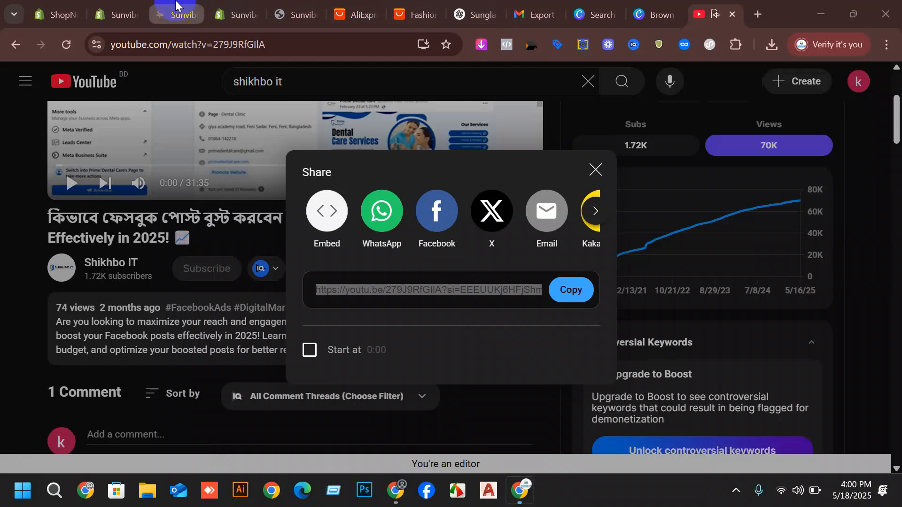
Return to the Shopify theme editor and replace the Video section's URL with the copied YouTube link
{"action": "left_click", "coordinate": [182, 9]}
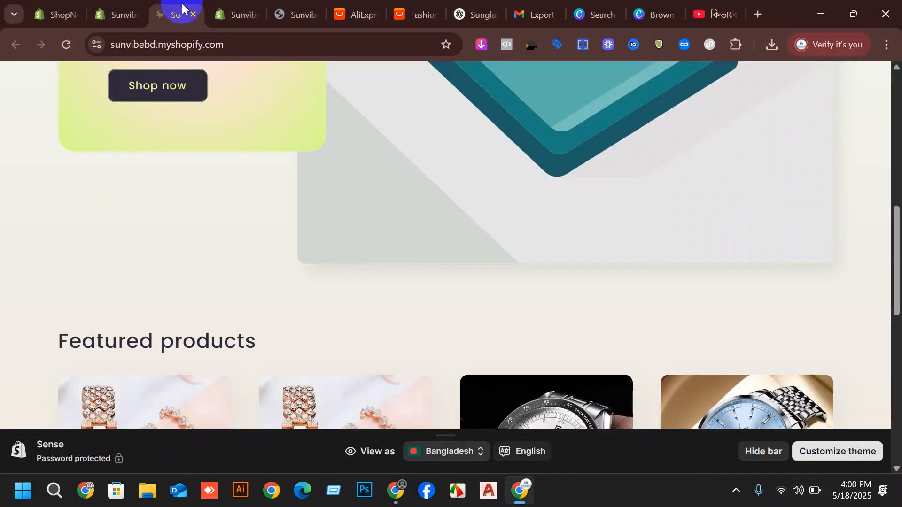
{"action": "left_click", "coordinate": [219, 6]}
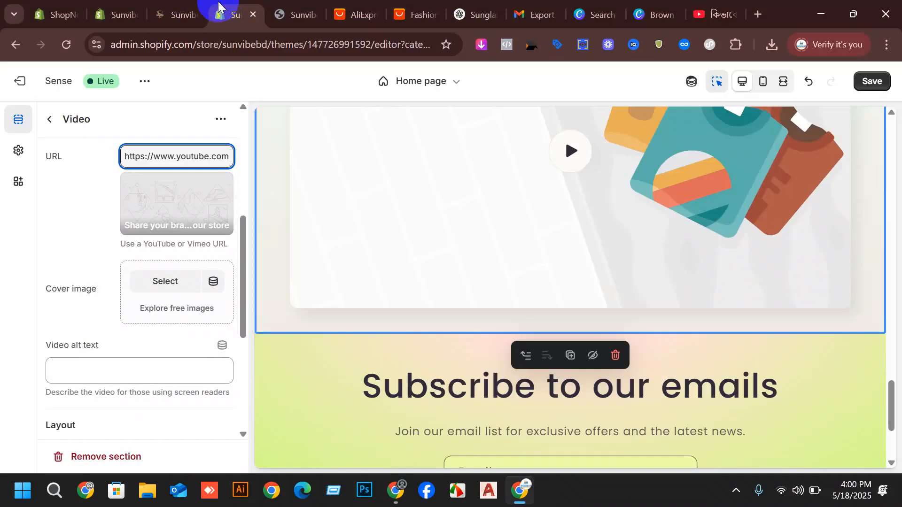
{"action": "triple_click", "coordinate": [175, 156]}
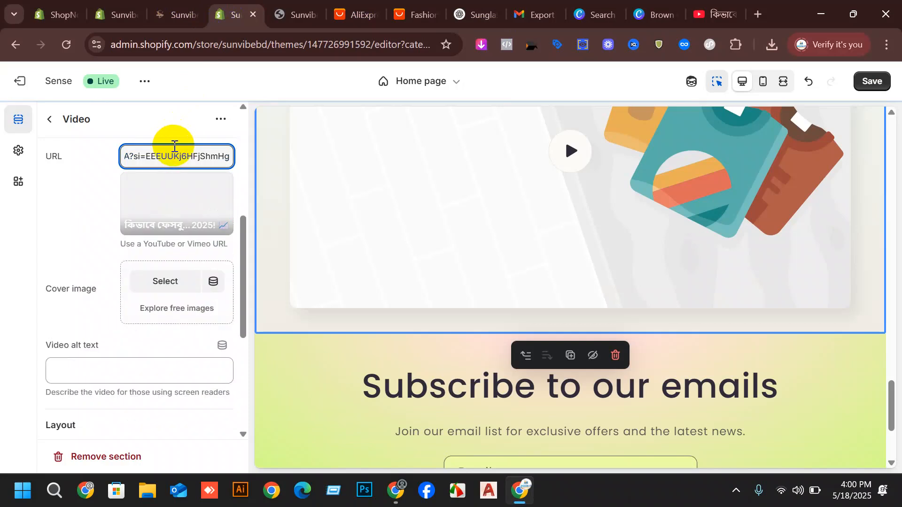
Find the Video section in the page preview and play the embedded YouTube video to test it
{"action": "scroll", "coordinate": [705, 249], "scroll_direction": "down", "scroll_amount": 3}
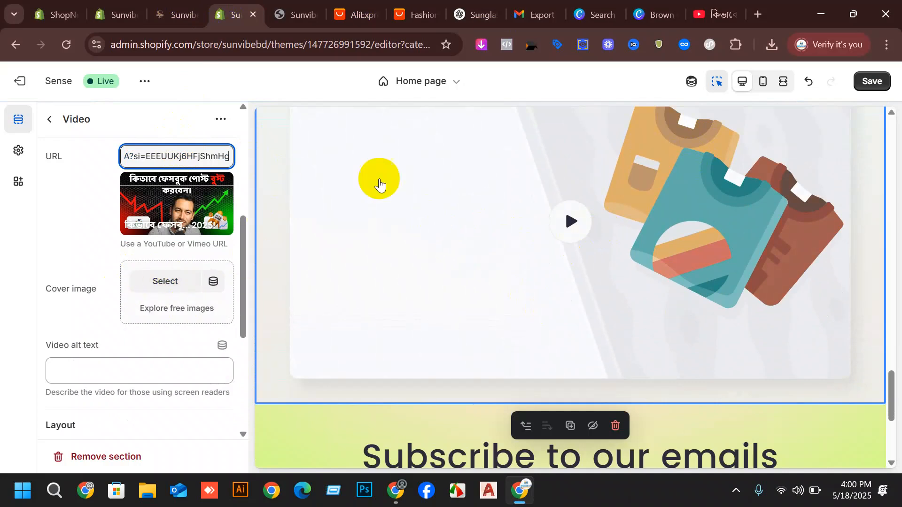
{"action": "scroll", "coordinate": [649, 268], "scroll_direction": "up", "scroll_amount": 3}
{"action": "scroll", "coordinate": [631, 278], "scroll_direction": "down", "scroll_amount": 3}
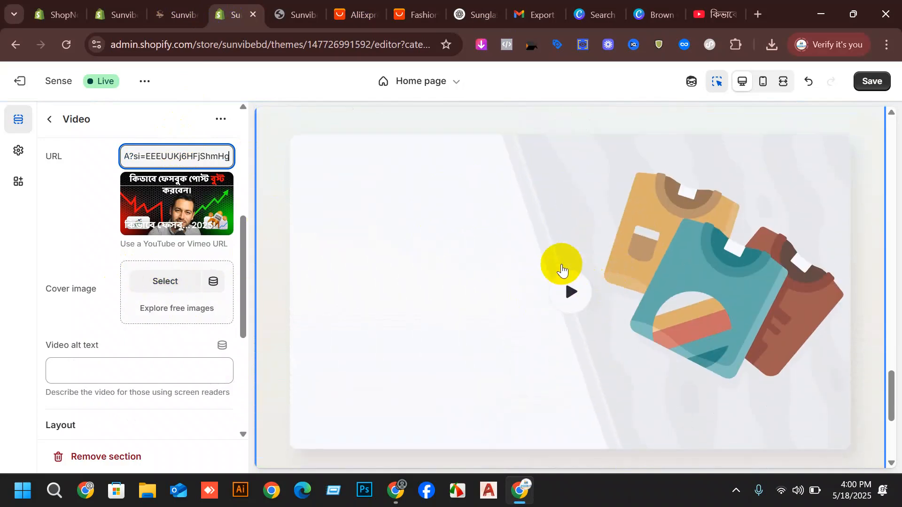
{"action": "left_click", "coordinate": [568, 241]}
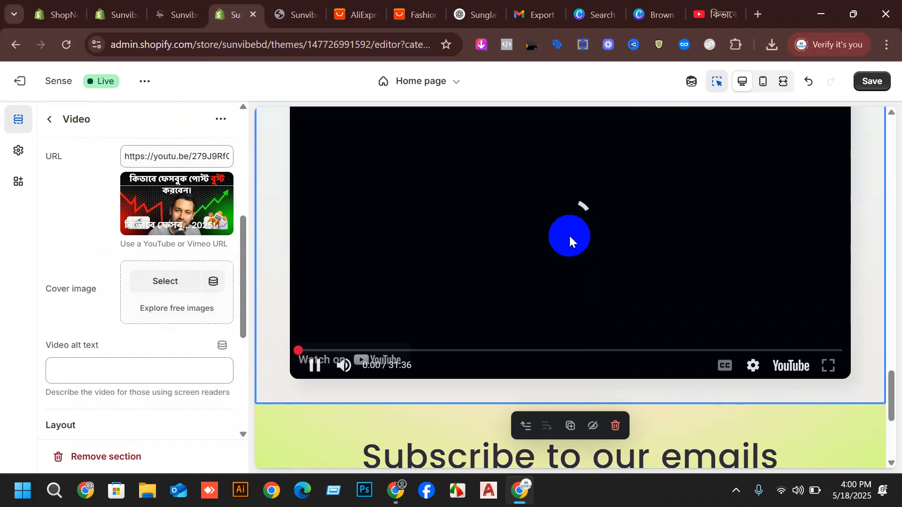
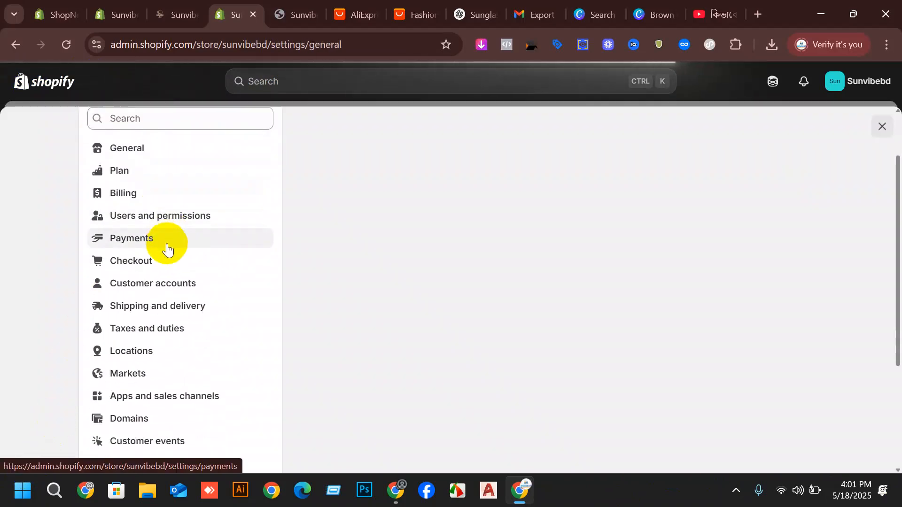
Open the Policies page in the store settings and look over the return rules and written policies
{"action": "scroll", "coordinate": [150, 234], "scroll_direction": "down", "scroll_amount": 1}
{"action": "scroll", "coordinate": [150, 235], "scroll_direction": "down", "scroll_amount": 2}
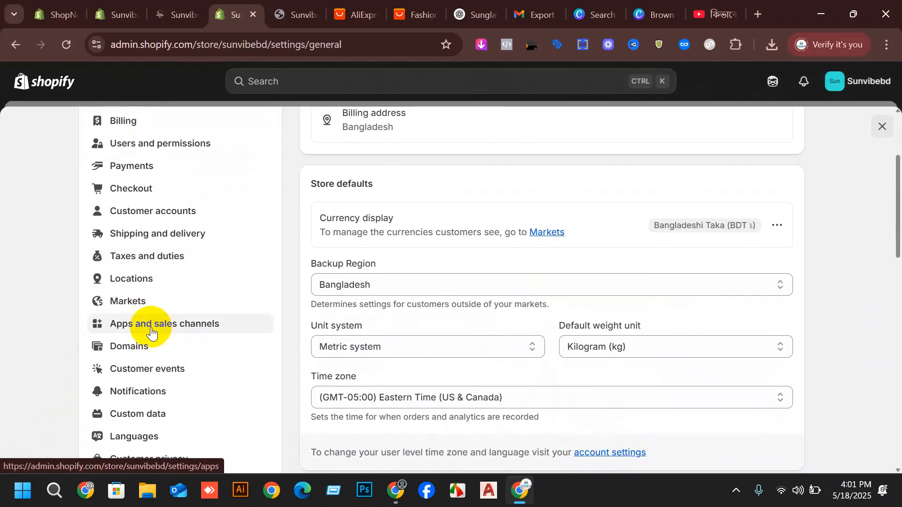
{"action": "left_click", "coordinate": [149, 418]}
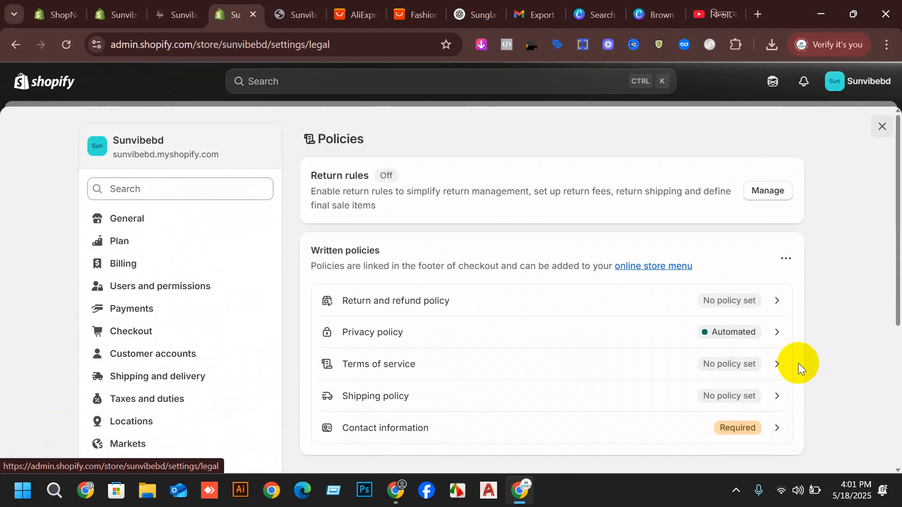
{"action": "scroll", "coordinate": [653, 236], "scroll_direction": "down", "scroll_amount": 1}
{"action": "scroll", "coordinate": [656, 235], "scroll_direction": "up", "scroll_amount": 1}
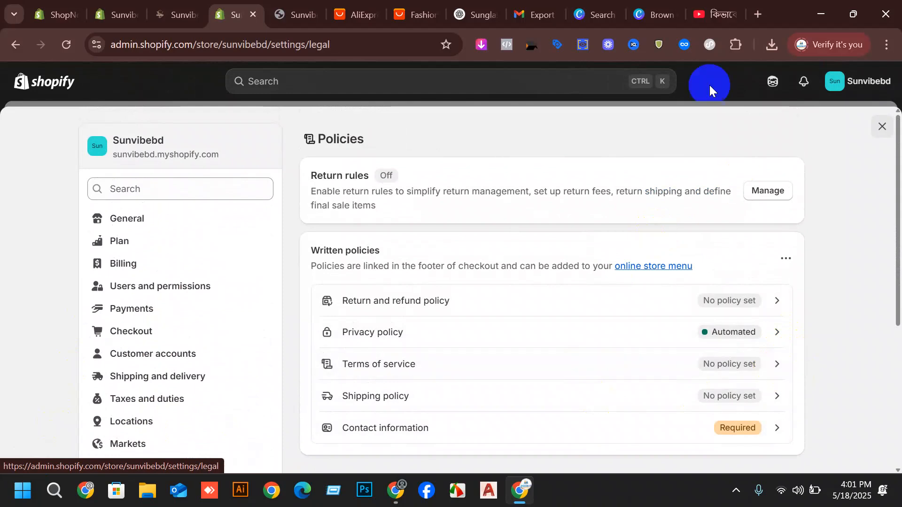
Fill the Return and refund policy with the standard template and publish it
{"action": "left_click", "coordinate": [776, 301]}
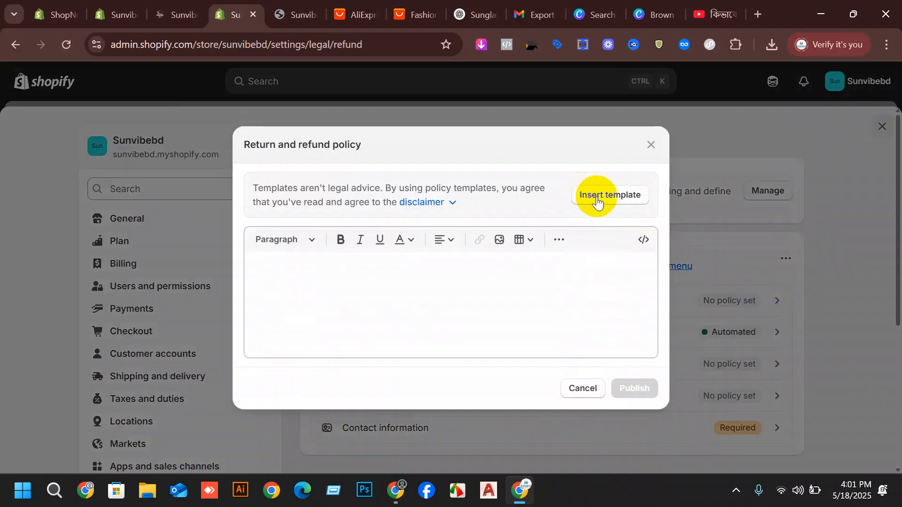
{"action": "left_click", "coordinate": [598, 196]}
{"action": "scroll", "coordinate": [517, 244], "scroll_direction": "down", "scroll_amount": 1}
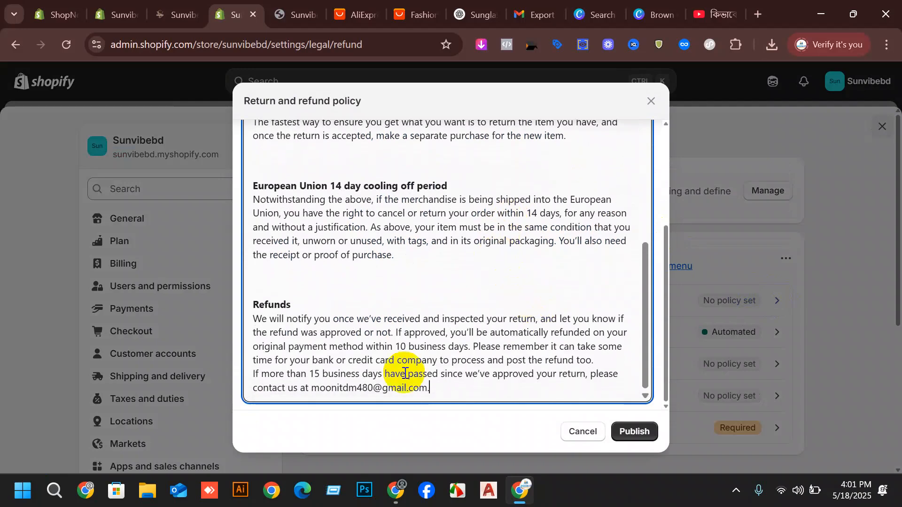
{"action": "left_click", "coordinate": [644, 437]}
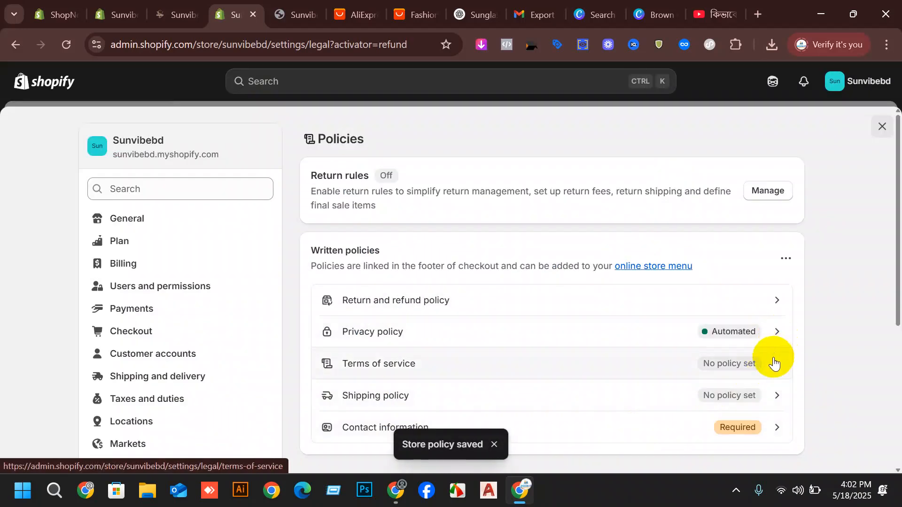
Open the Terms of service policy and fill it with the standard template
{"action": "left_click", "coordinate": [774, 363]}
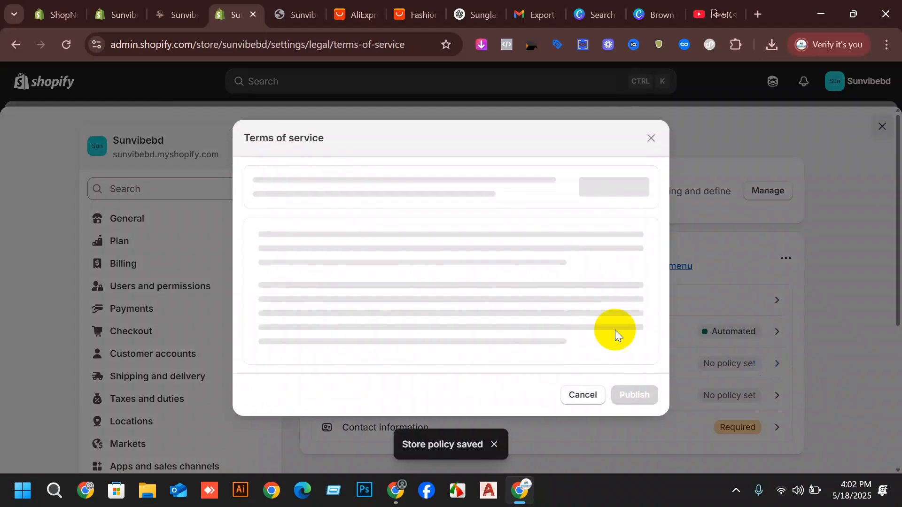
{"action": "left_click", "coordinate": [596, 196]}
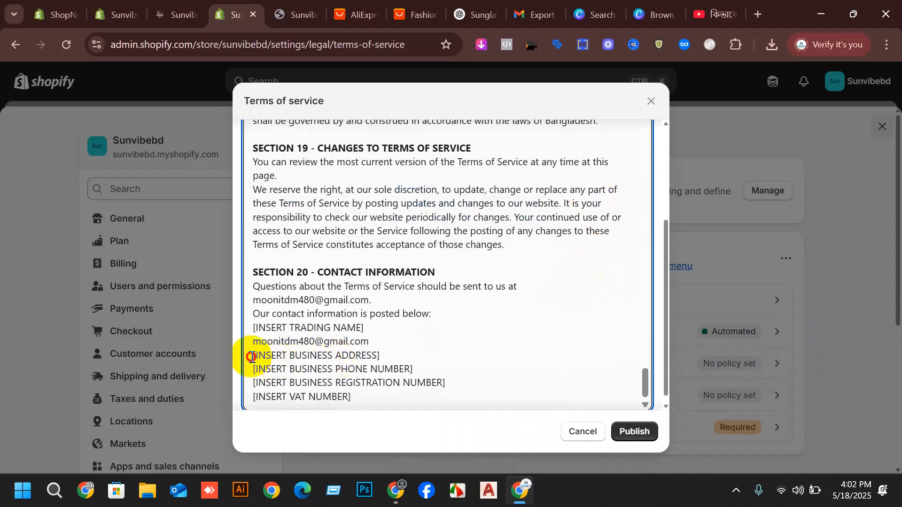
{"action": "left_click", "coordinate": [396, 364]}
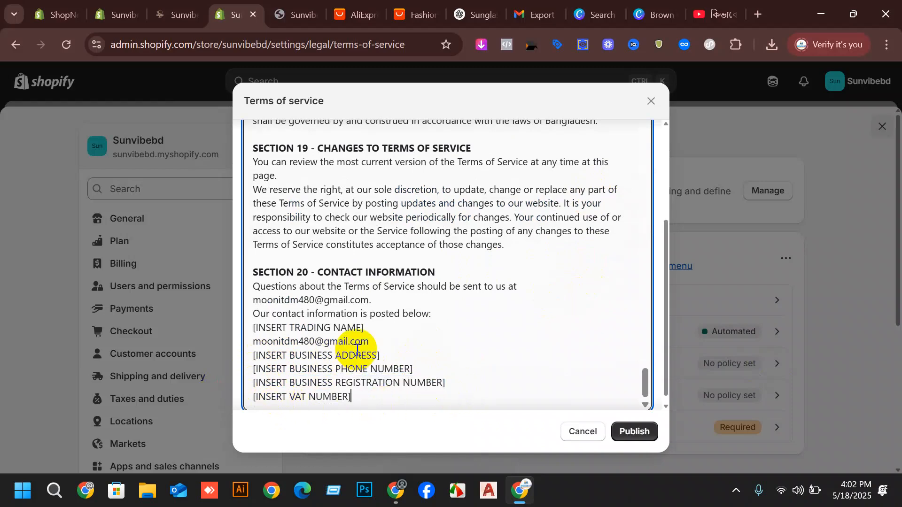
Read through the Terms of service text down to the Section 20 contact placeholders and publish the policy
{"action": "scroll", "coordinate": [424, 325], "scroll_direction": "up", "scroll_amount": 15}
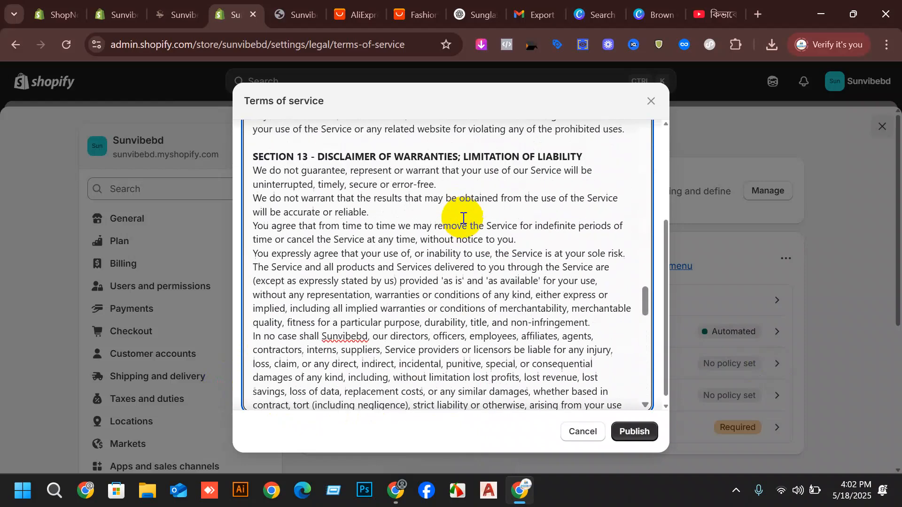
{"action": "scroll", "coordinate": [491, 267], "scroll_direction": "down", "scroll_amount": 3}
{"action": "scroll", "coordinate": [483, 221], "scroll_direction": "up", "scroll_amount": 7}
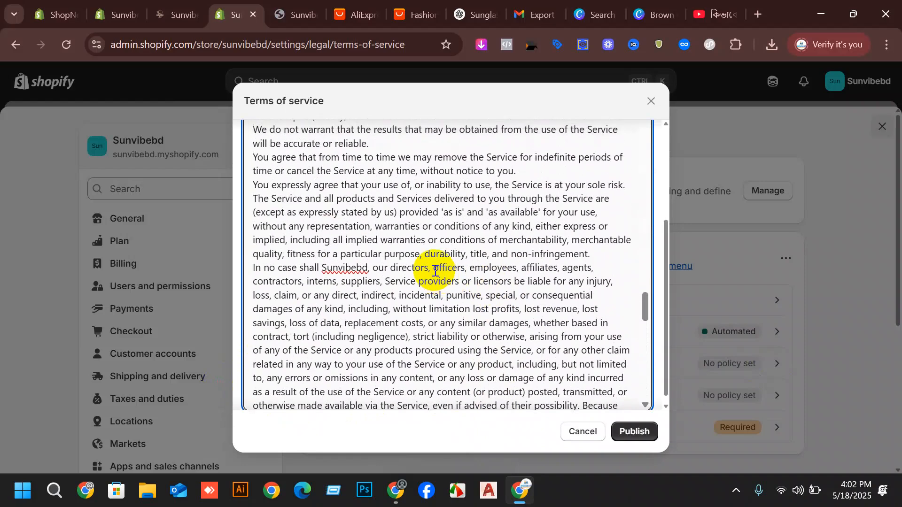
{"action": "scroll", "coordinate": [413, 235], "scroll_direction": "up", "scroll_amount": 15}
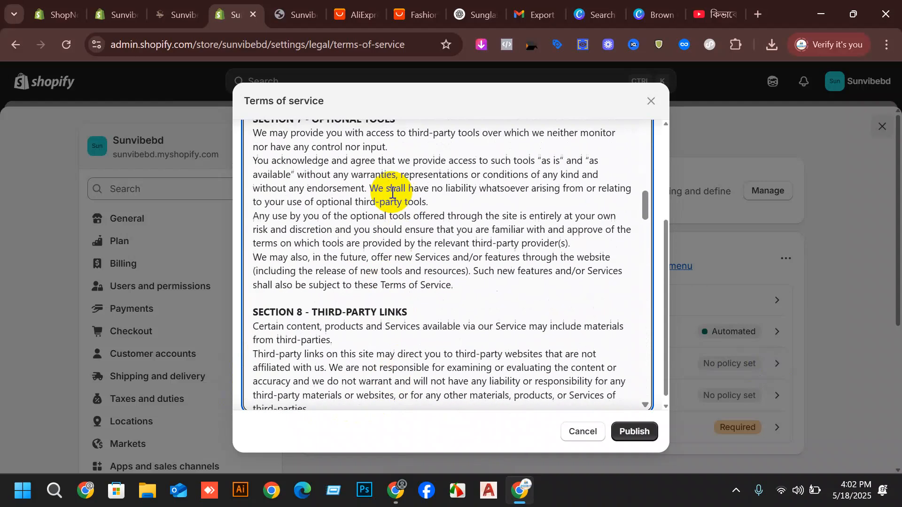
{"action": "scroll", "coordinate": [395, 183], "scroll_direction": "up", "scroll_amount": 15}
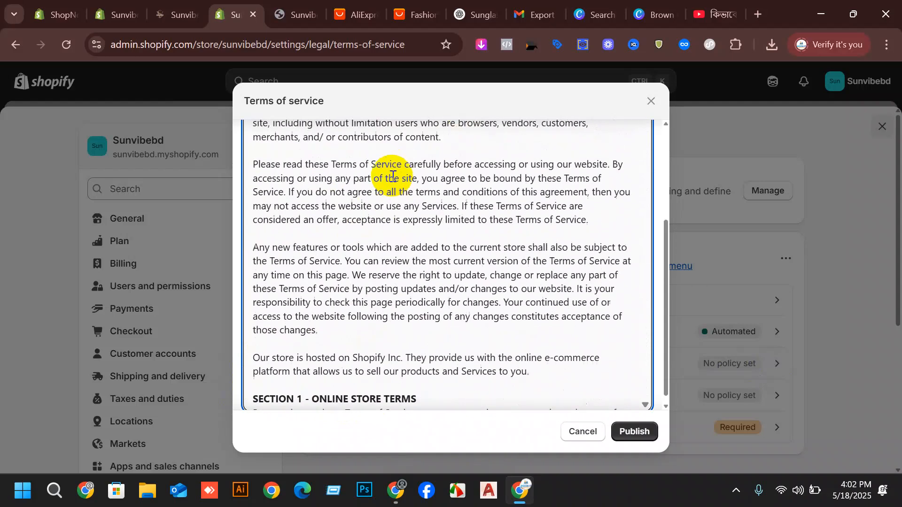
{"action": "scroll", "coordinate": [398, 177], "scroll_direction": "down", "scroll_amount": 20}
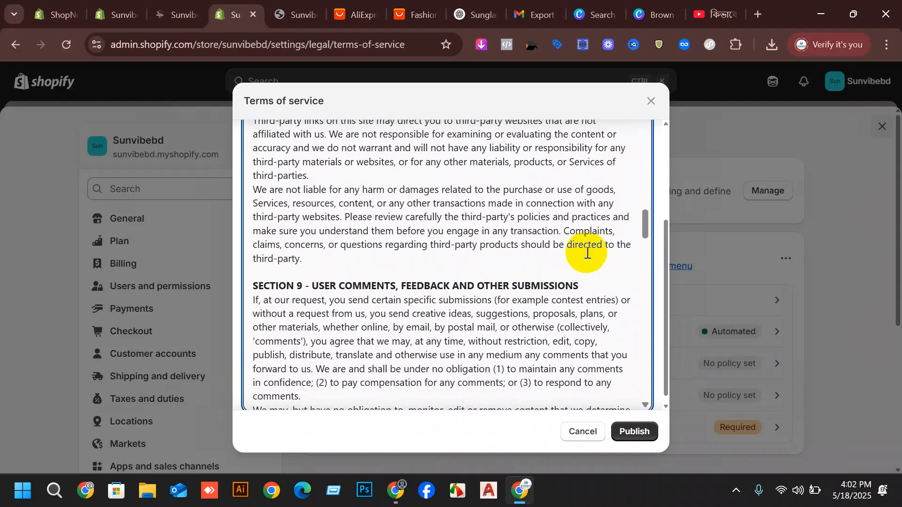
{"action": "left_click_drag", "start_coordinate": [640, 224], "coordinate": [630, 423]}
{"action": "left_click_drag", "start_coordinate": [477, 403], "coordinate": [259, 351]}
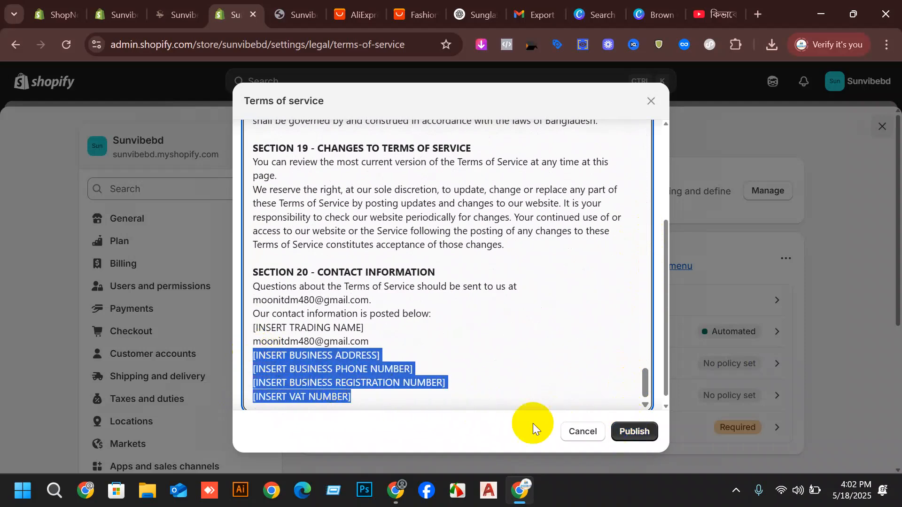
{"action": "left_click", "coordinate": [644, 433]}
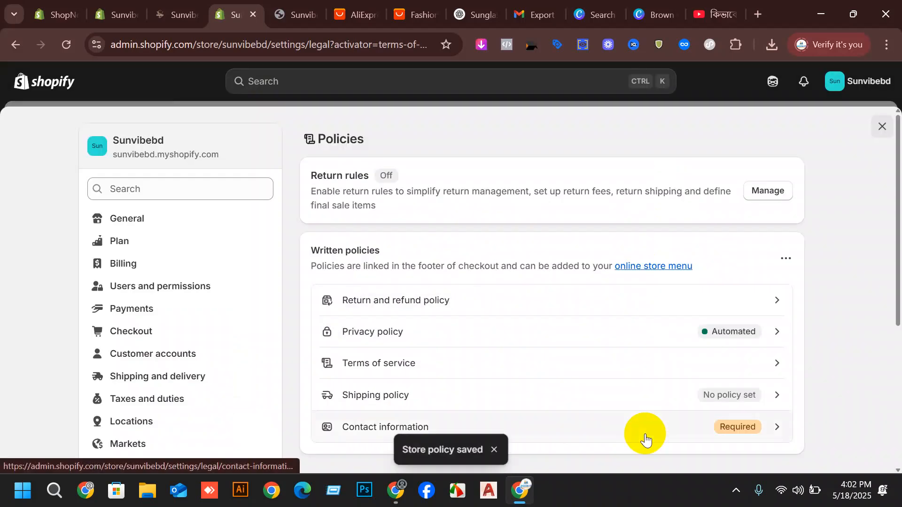
Open the Shipping policy editor to examine it and close it without publishing anything
{"action": "scroll", "coordinate": [747, 369], "scroll_direction": "down", "scroll_amount": 2}
{"action": "left_click", "coordinate": [769, 327]}
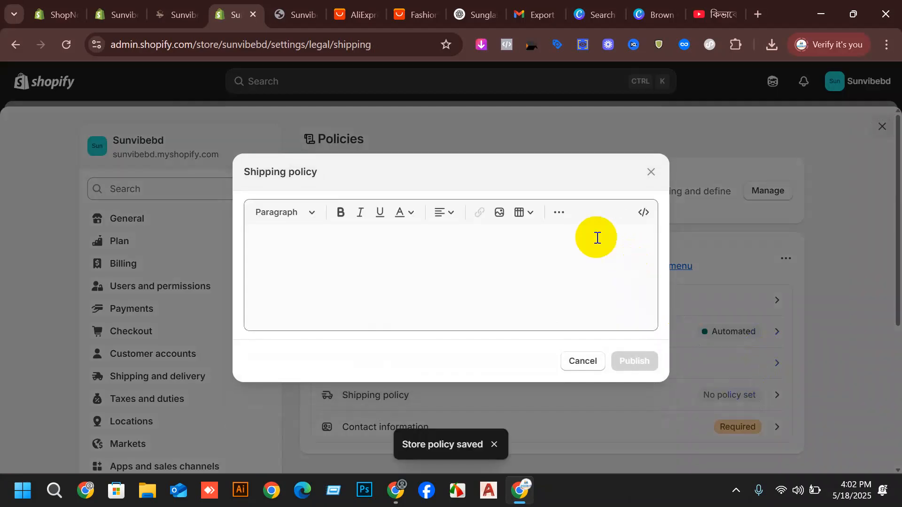
{"action": "left_click", "coordinate": [514, 282]}
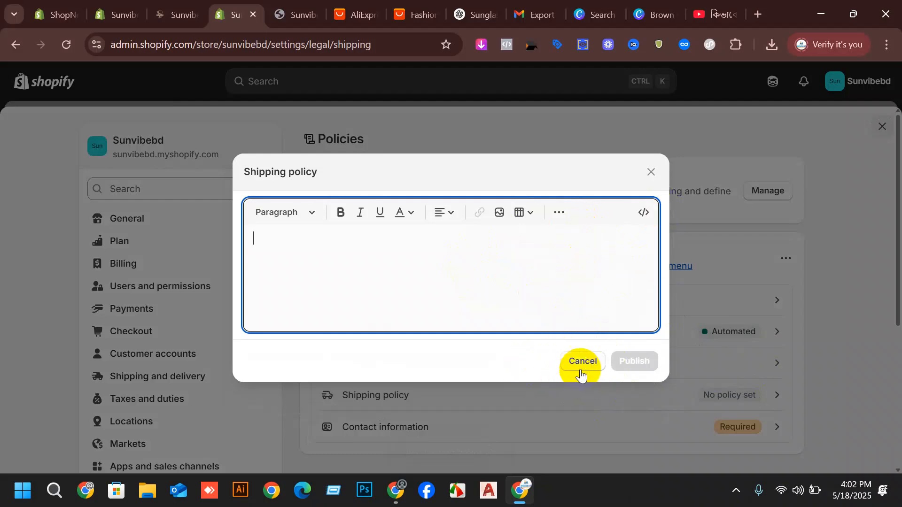
{"action": "left_click", "coordinate": [582, 363]}
Fill the Contact information policy with the standard template, publish it and close the store settings
{"action": "left_click", "coordinate": [765, 429]}
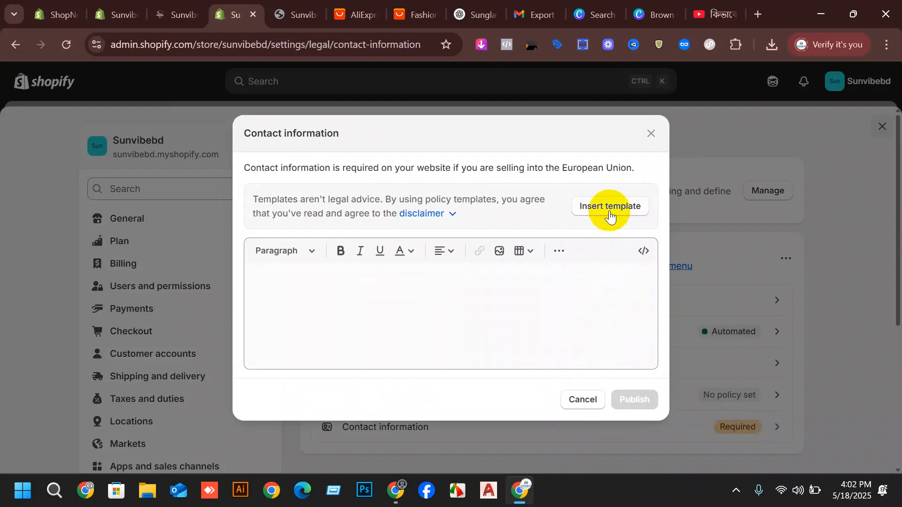
{"action": "left_click", "coordinate": [605, 180]}
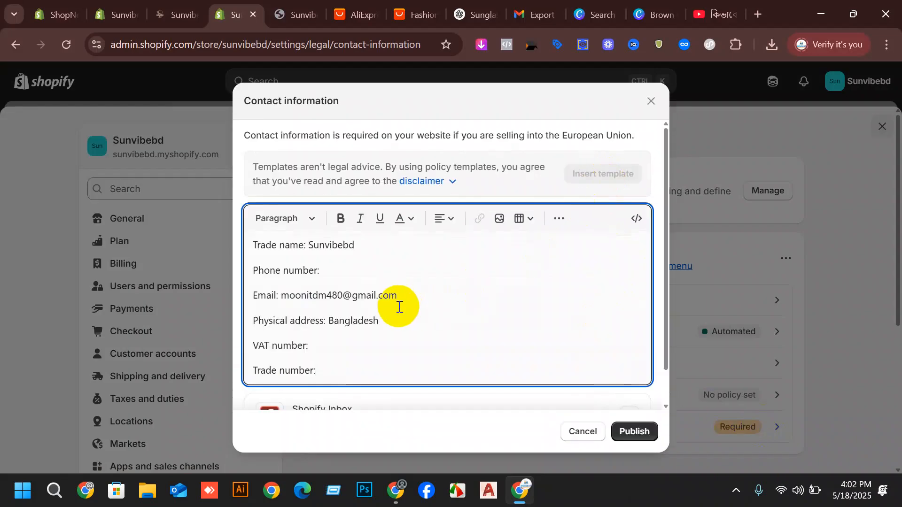
{"action": "left_click", "coordinate": [341, 271]}
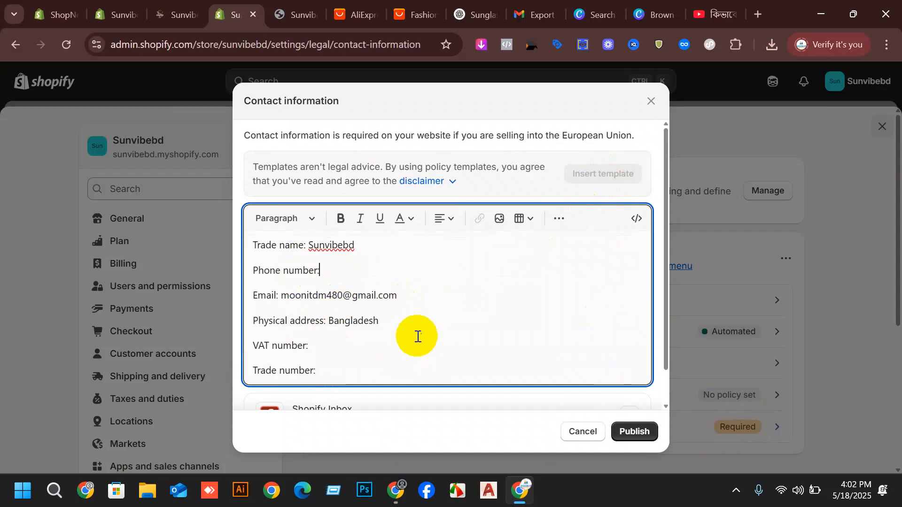
{"action": "scroll", "coordinate": [352, 362], "scroll_direction": "down", "scroll_amount": 1}
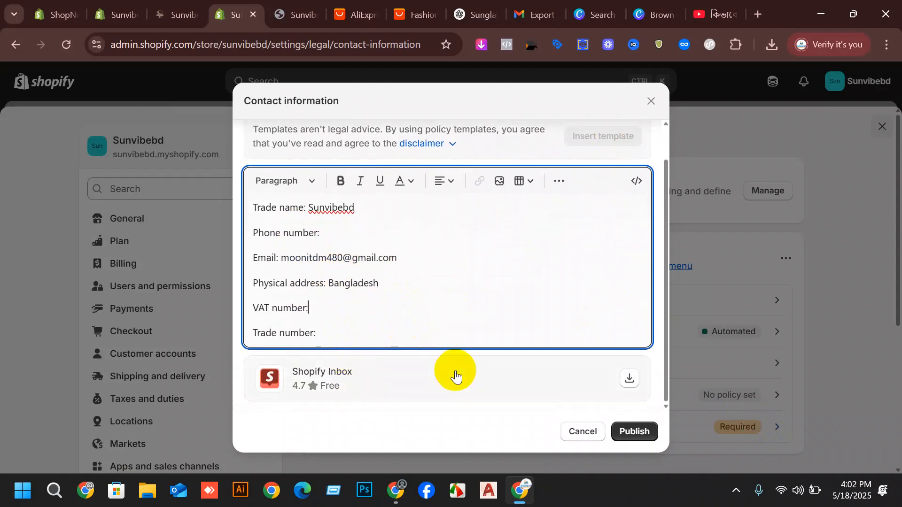
{"action": "left_click", "coordinate": [619, 434]}
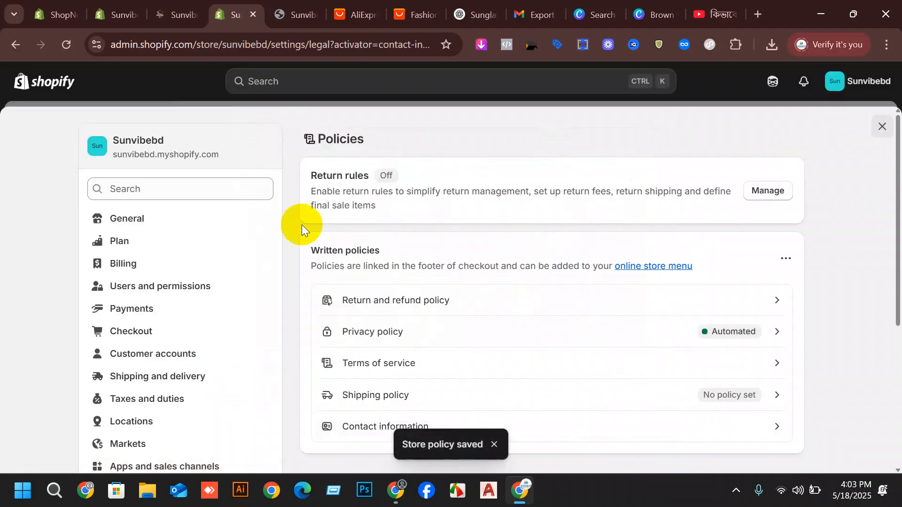
{"action": "left_click", "coordinate": [884, 134]}
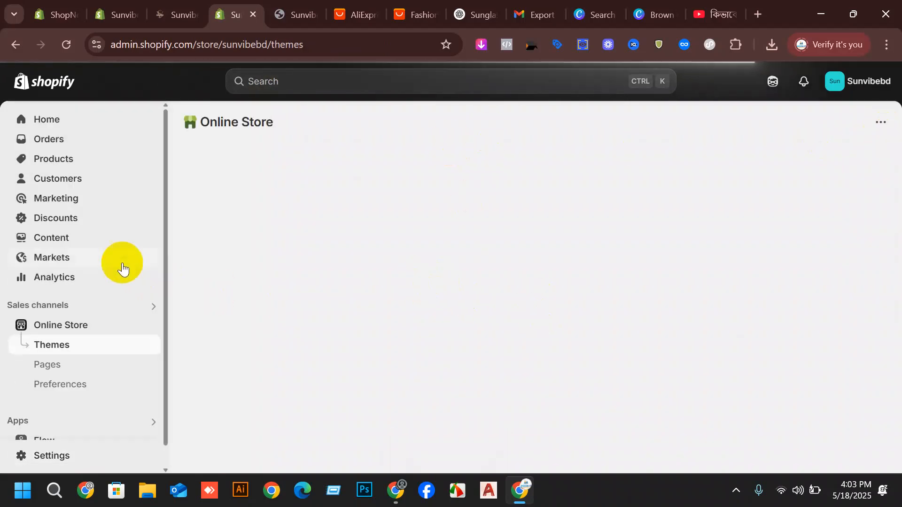
Look over the store's Menus page and the uploaded images on the Files page under Content
{"action": "left_click", "coordinate": [55, 239]}
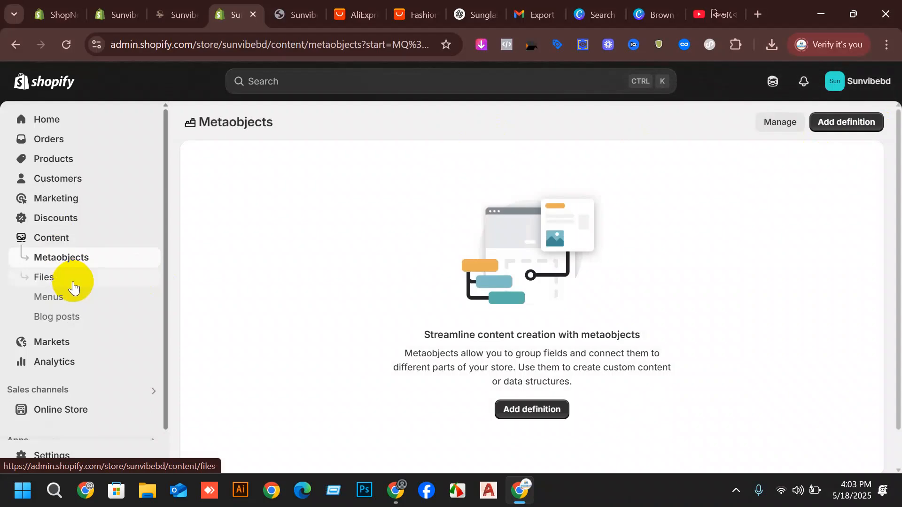
{"action": "left_click", "coordinate": [56, 299]}
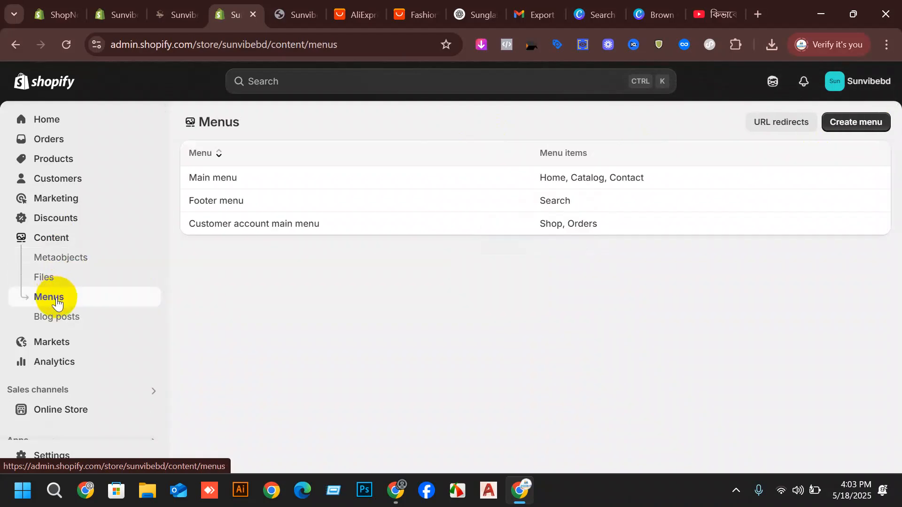
{"action": "left_click", "coordinate": [58, 282]}
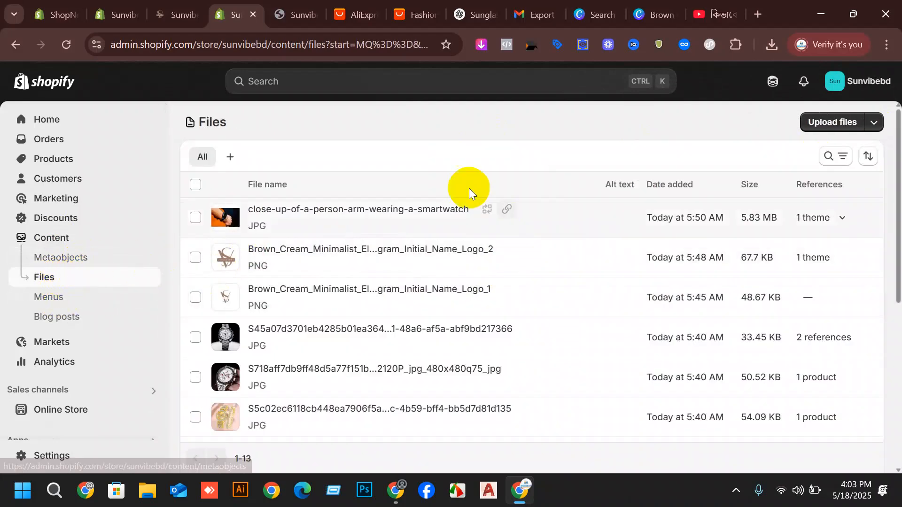
{"action": "scroll", "coordinate": [242, 247], "scroll_direction": "down", "scroll_amount": 6}
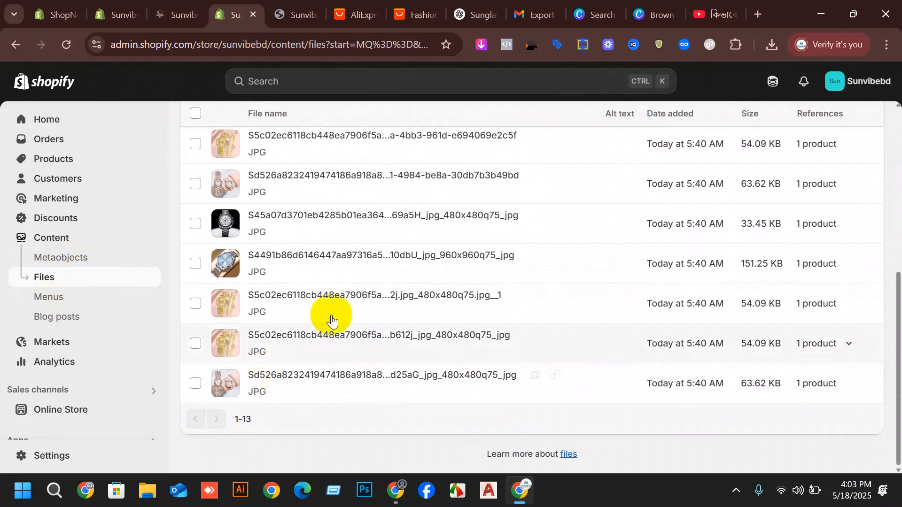
{"action": "scroll", "coordinate": [372, 286], "scroll_direction": "up", "scroll_amount": 6}
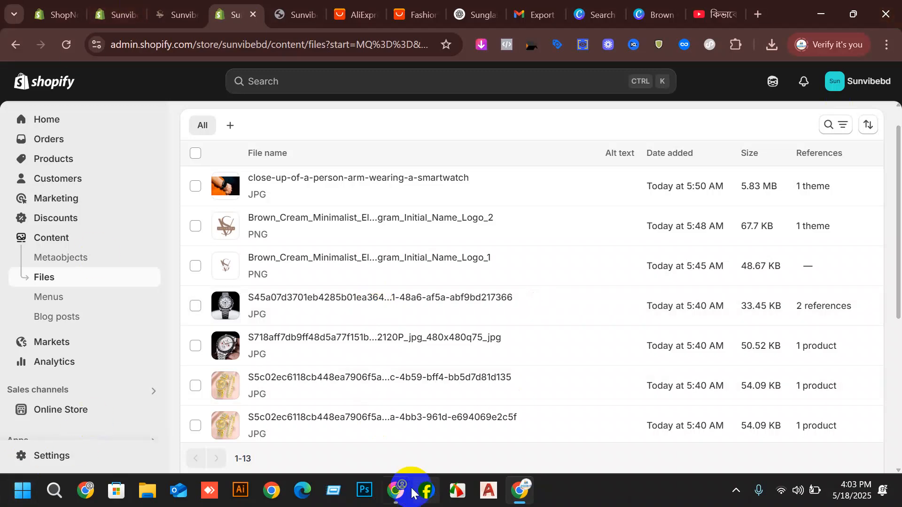
{"action": "scroll", "coordinate": [449, 281], "scroll_direction": "up", "scroll_amount": 1}
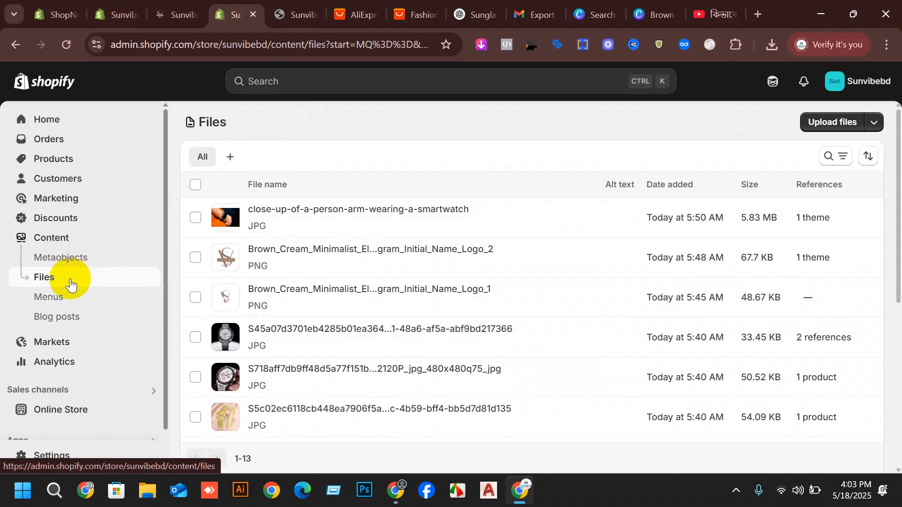
{"action": "left_click", "coordinate": [836, 125]}
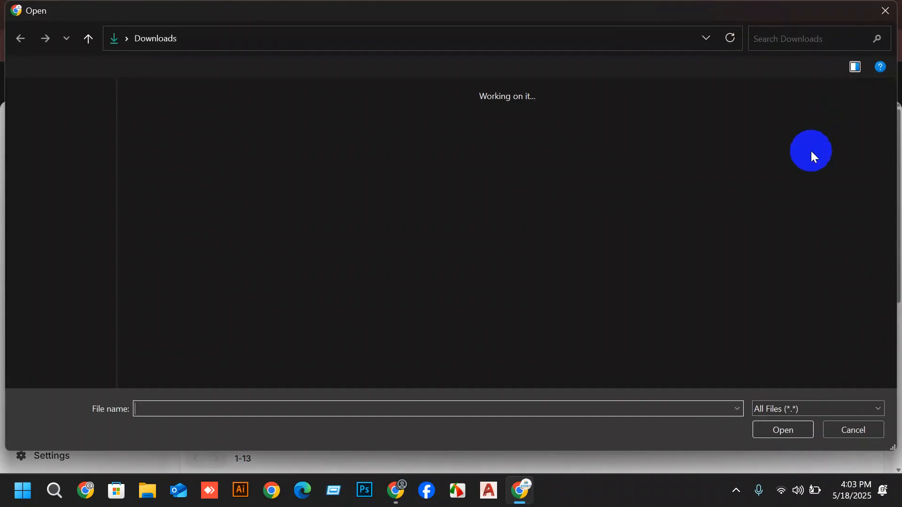
{"action": "scroll", "coordinate": [611, 277], "scroll_direction": "down", "scroll_amount": 7}
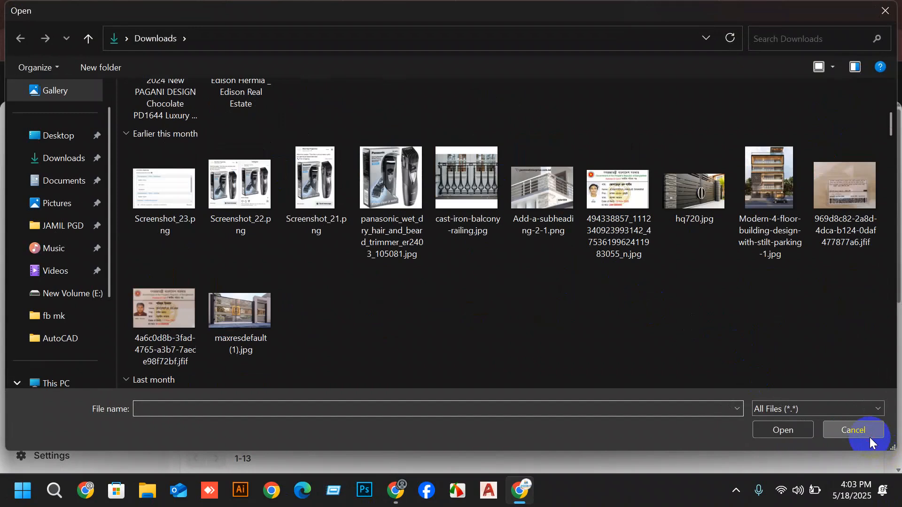
{"action": "left_click", "coordinate": [870, 442]}
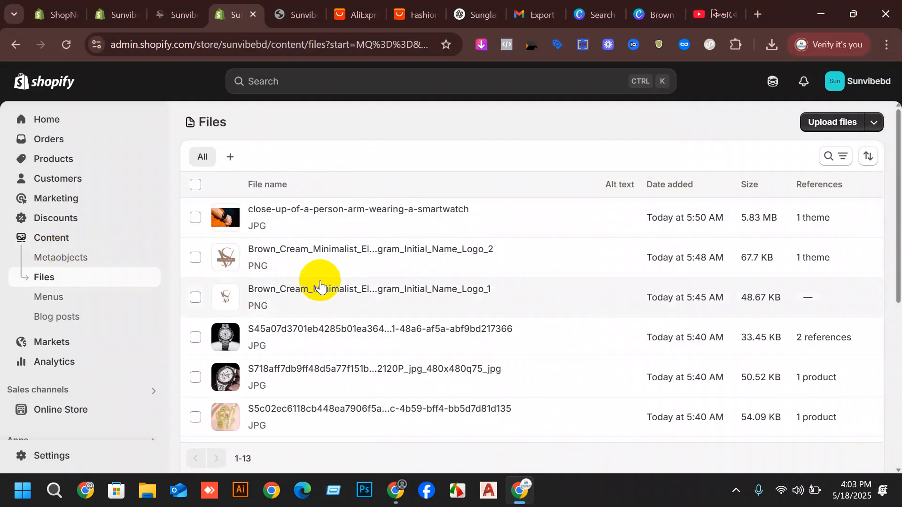
Check the rest of the uploaded files list and return to the Menus page
{"action": "scroll", "coordinate": [320, 292], "scroll_direction": "down", "scroll_amount": 7}
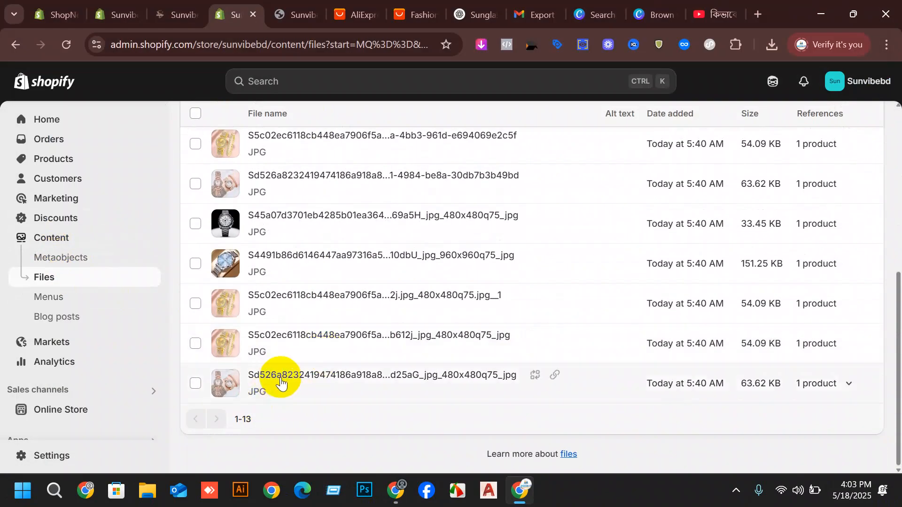
{"action": "scroll", "coordinate": [329, 306], "scroll_direction": "up", "scroll_amount": 7}
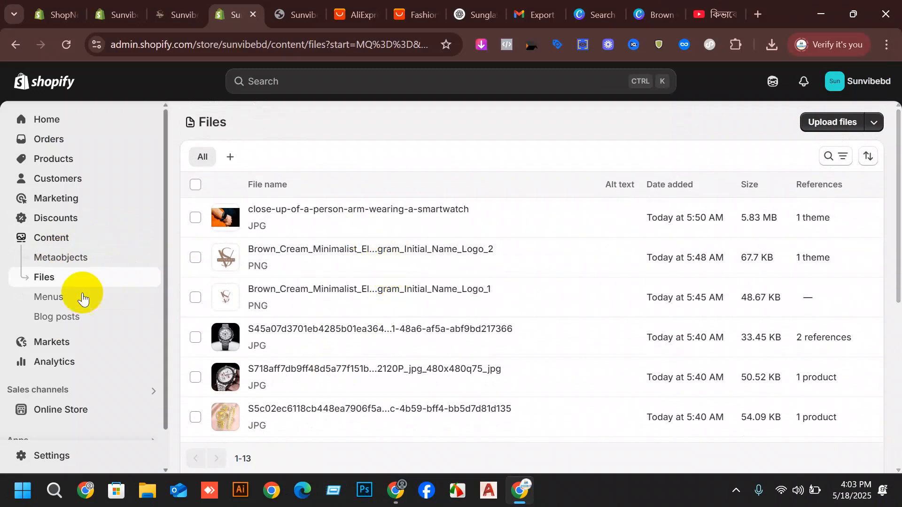
{"action": "left_click", "coordinate": [55, 302]}
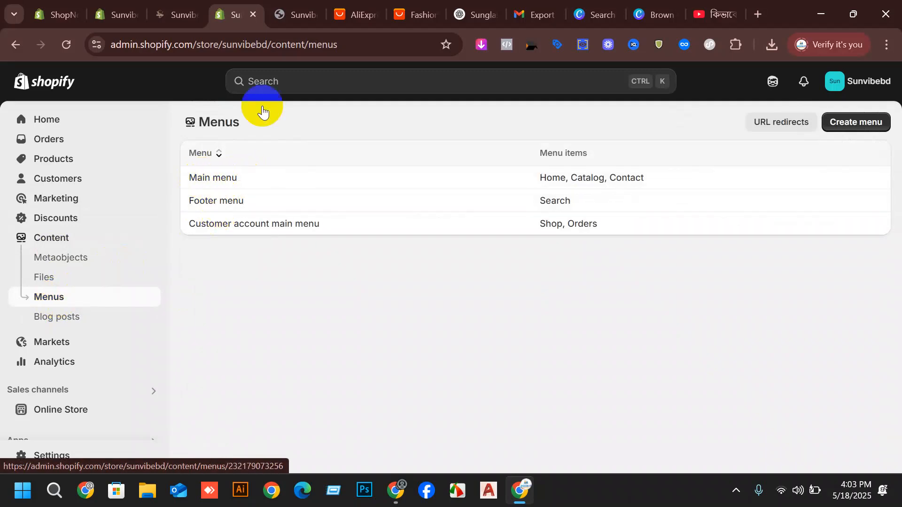
Switch to the storefront preview of the Dawn theme and look over the home page and its header navigation
{"action": "left_click", "coordinate": [301, 15]}
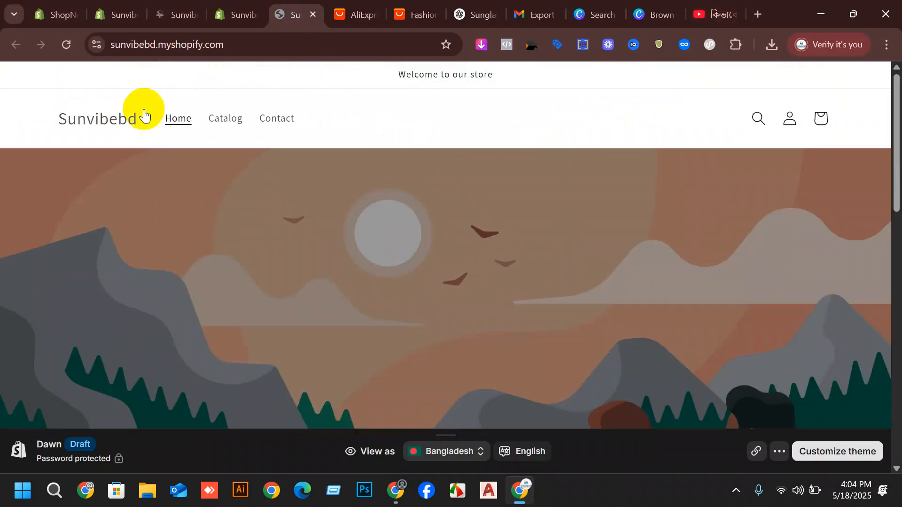
{"action": "scroll", "coordinate": [408, 207], "scroll_direction": "down", "scroll_amount": 15}
{"action": "scroll", "coordinate": [461, 201], "scroll_direction": "up", "scroll_amount": 10}
{"action": "scroll", "coordinate": [320, 213], "scroll_direction": "up", "scroll_amount": 5}
{"action": "scroll", "coordinate": [459, 322], "scroll_direction": "down", "scroll_amount": 10}
{"action": "scroll", "coordinate": [362, 288], "scroll_direction": "up", "scroll_amount": 10}
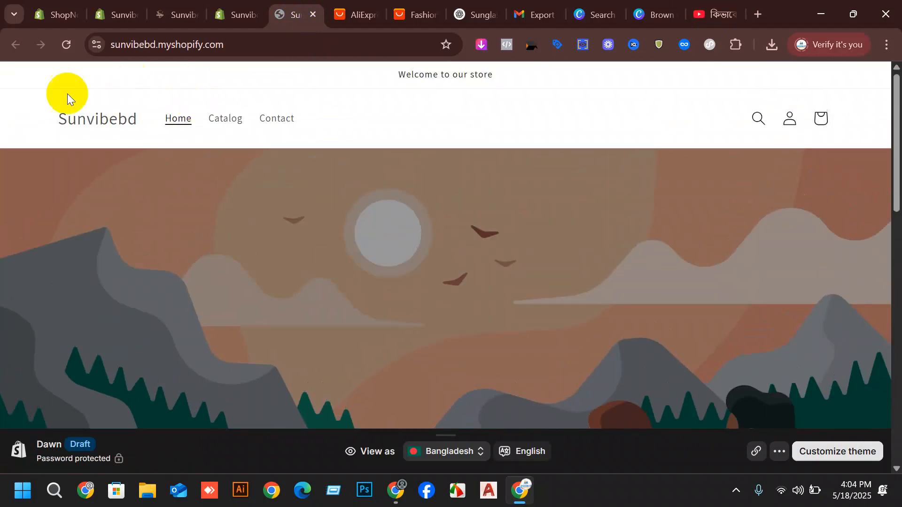
Return to the store admin, relabel the Main menu's Catalog item as Shop Now and save the menu
{"action": "left_click", "coordinate": [233, 13]}
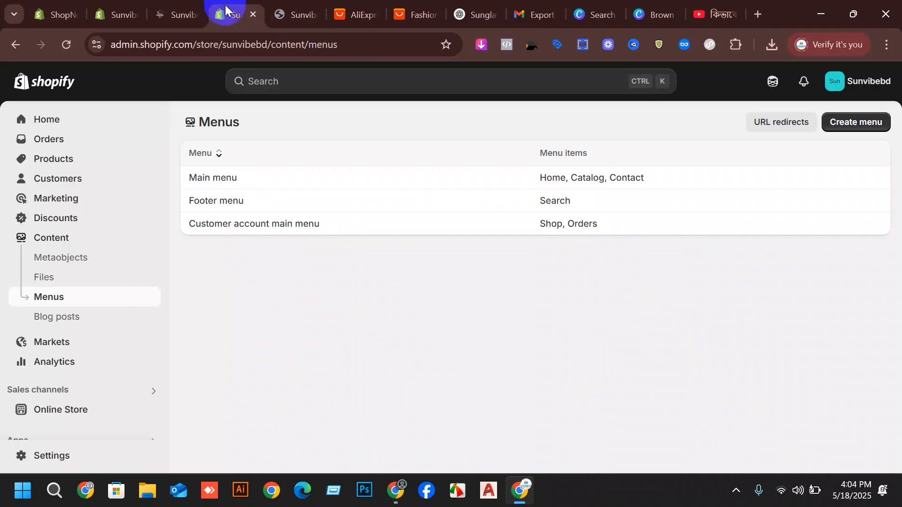
{"action": "left_click", "coordinate": [227, 183]}
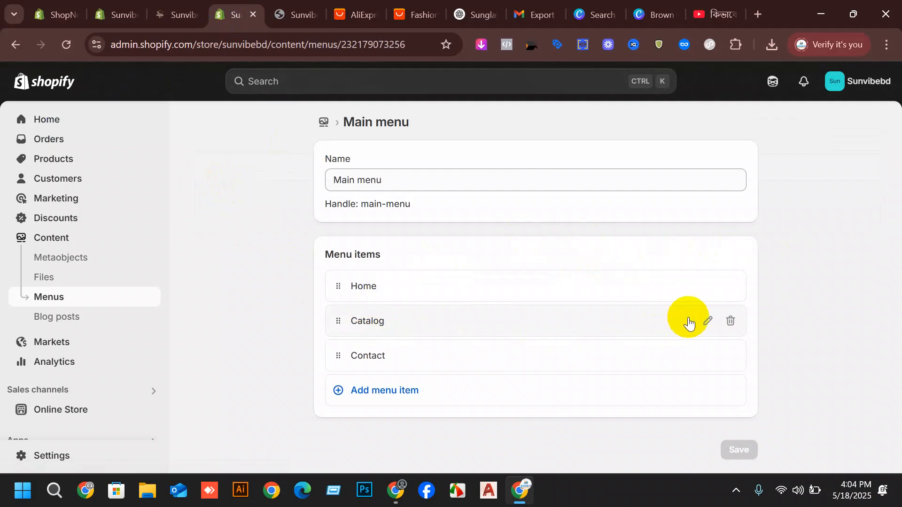
{"action": "left_click", "coordinate": [704, 322]}
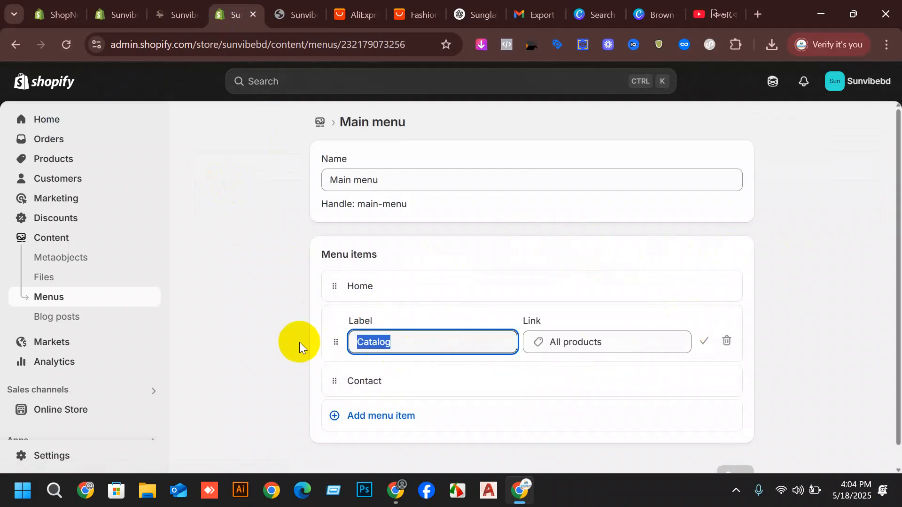
{"action": "type", "text": "S"}
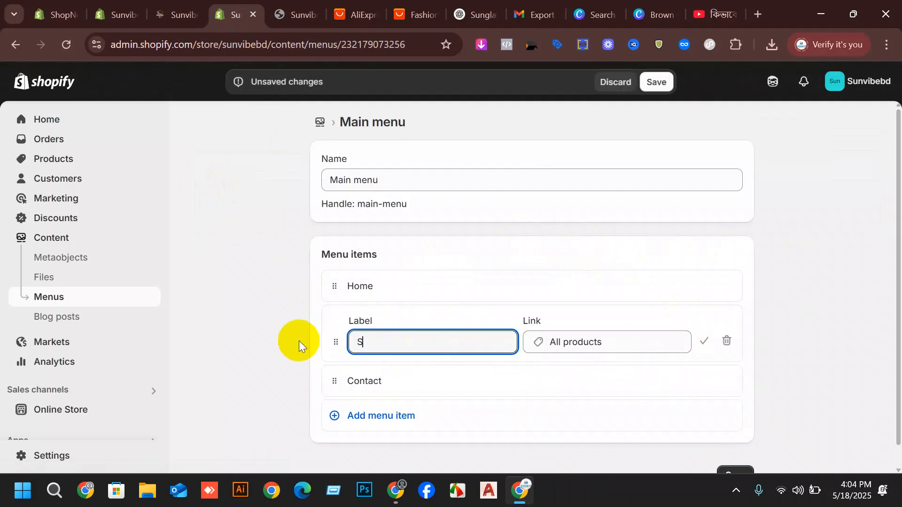
{"action": "type", "text": "hop"}
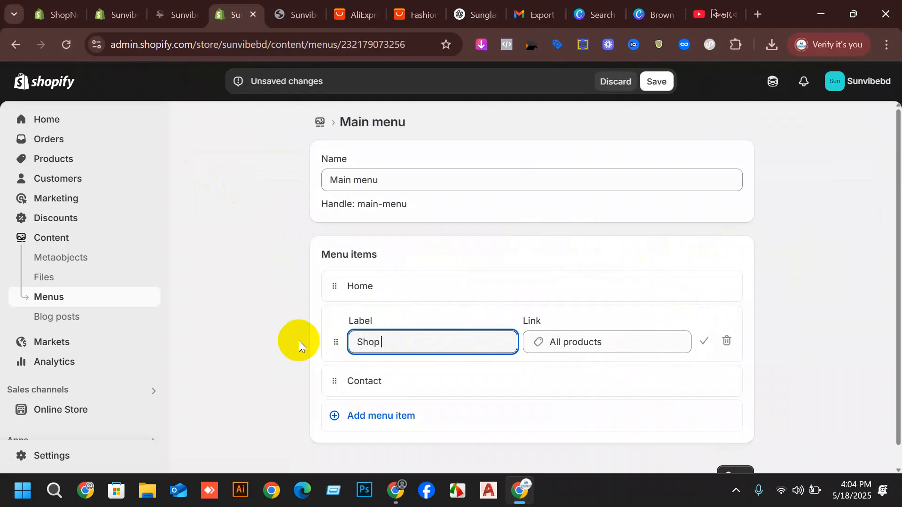
{"action": "type", "text": " Now"}
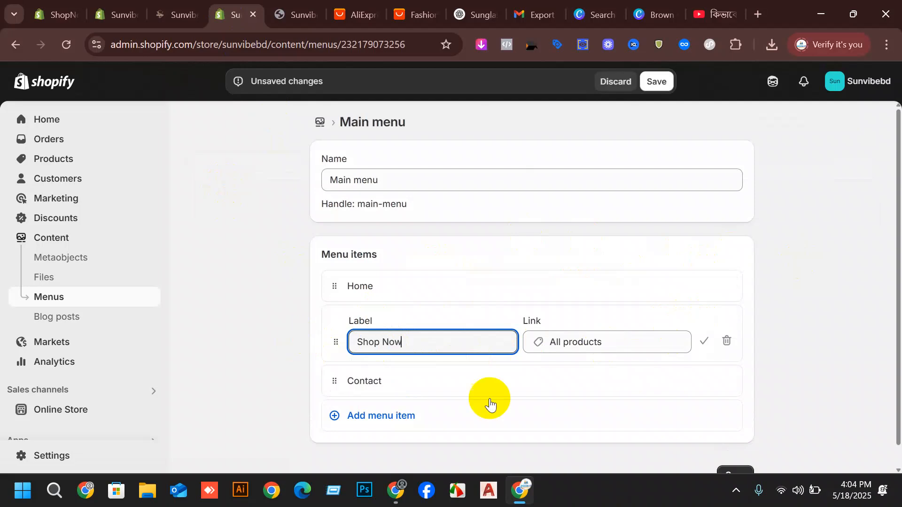
{"action": "left_click", "coordinate": [705, 315]}
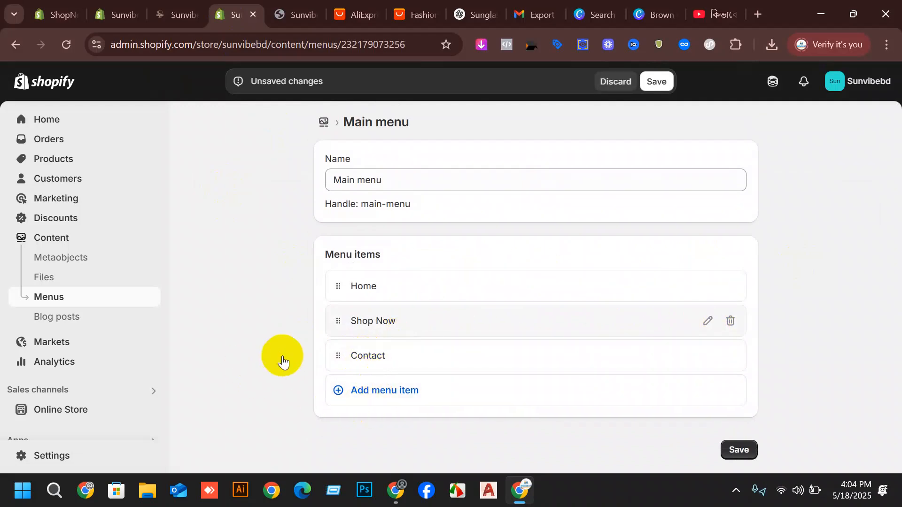
{"action": "left_click", "coordinate": [727, 451]}
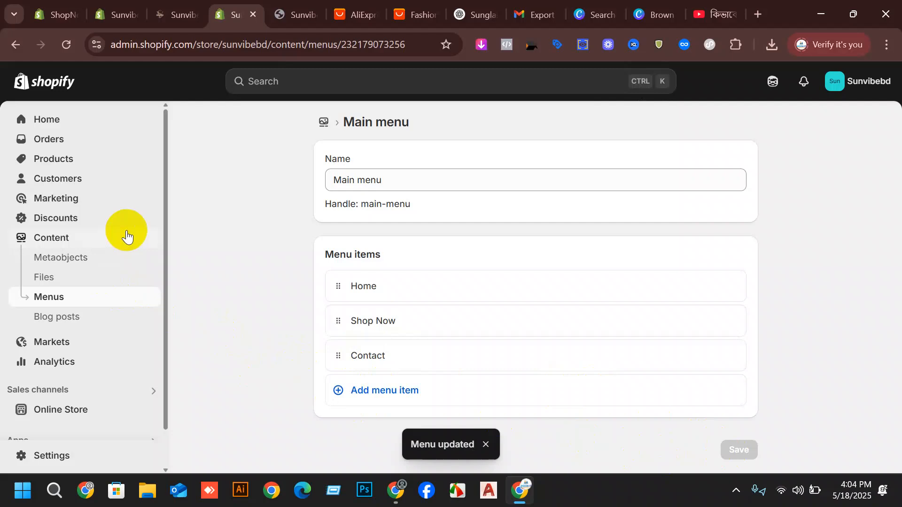
Open the Footer menu for editing and add a menu item linked to the Privacy Policy
{"action": "left_click", "coordinate": [335, 121]}
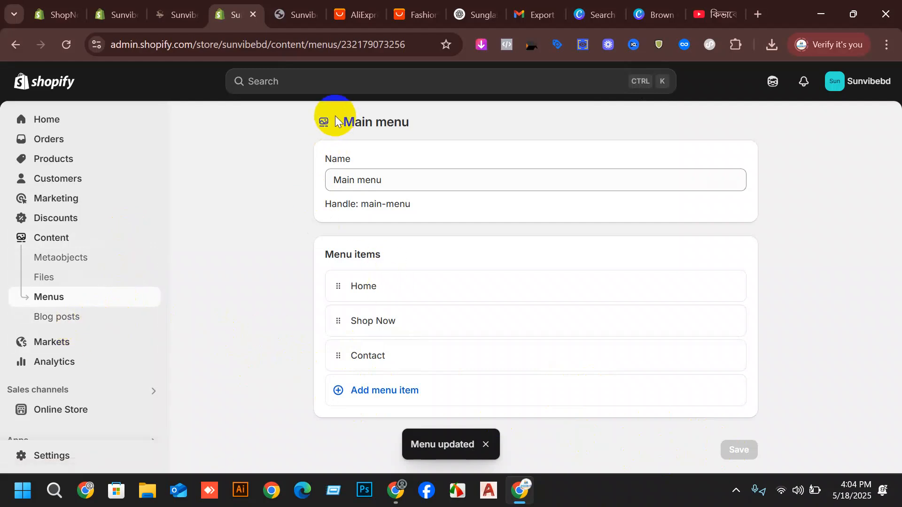
{"action": "left_click", "coordinate": [13, 45]}
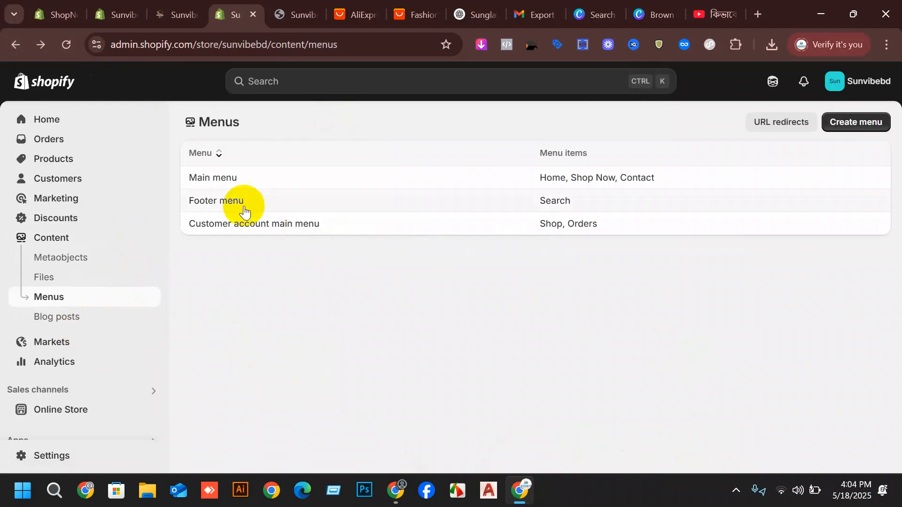
{"action": "left_click", "coordinate": [221, 200]}
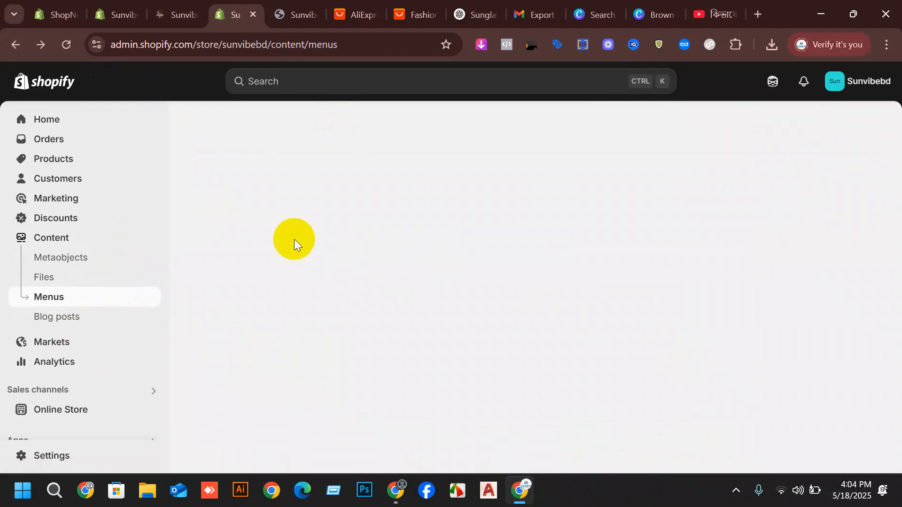
{"action": "left_click", "coordinate": [368, 329]}
{"action": "left_click", "coordinate": [563, 344]}
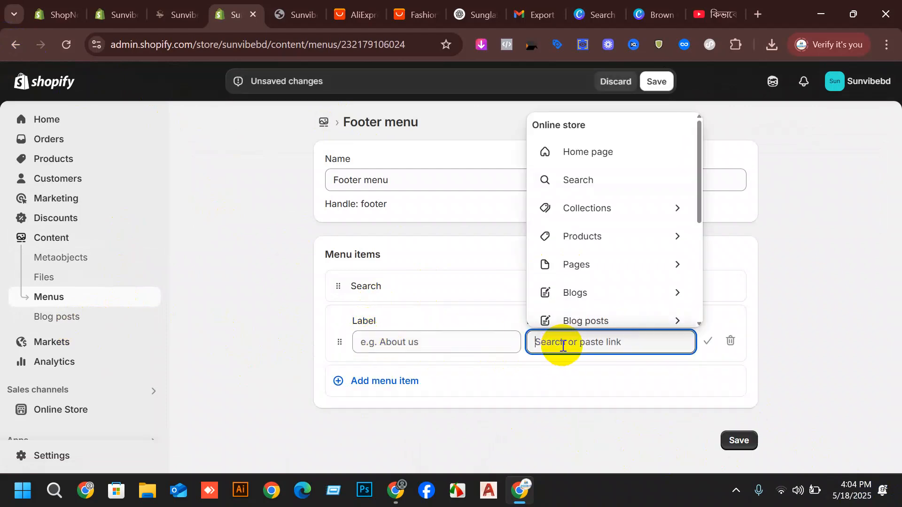
{"action": "scroll", "coordinate": [590, 249], "scroll_direction": "down", "scroll_amount": 4}
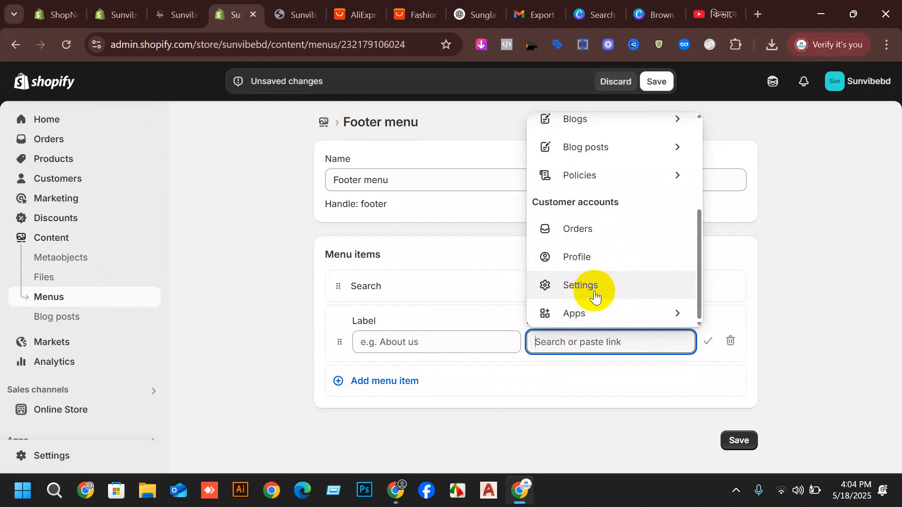
{"action": "left_click", "coordinate": [579, 176]}
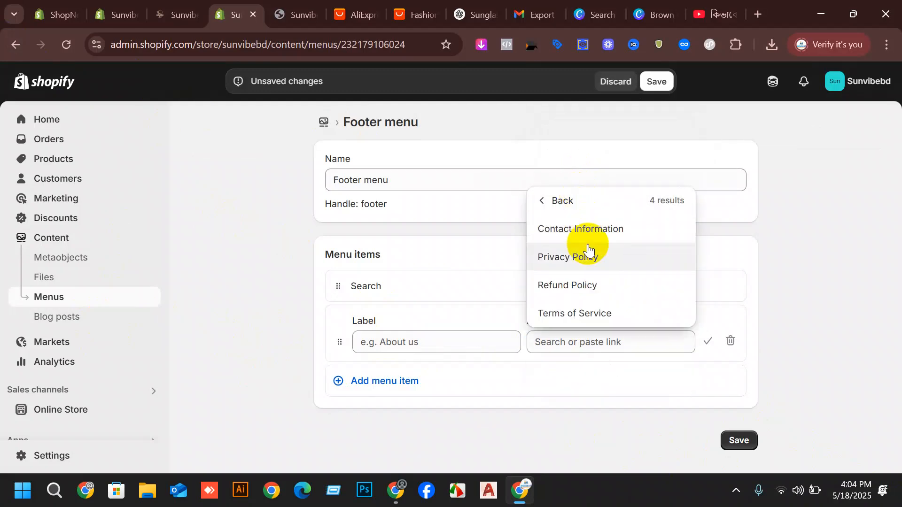
{"action": "left_click", "coordinate": [575, 266]}
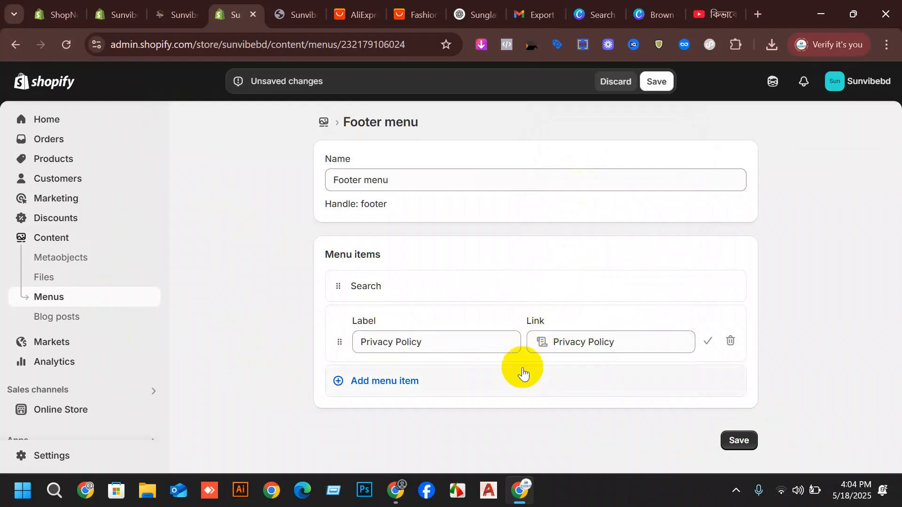
Add a footer menu item linked to the Refund Policy
{"action": "left_click", "coordinate": [407, 380]}
{"action": "left_click", "coordinate": [548, 407]}
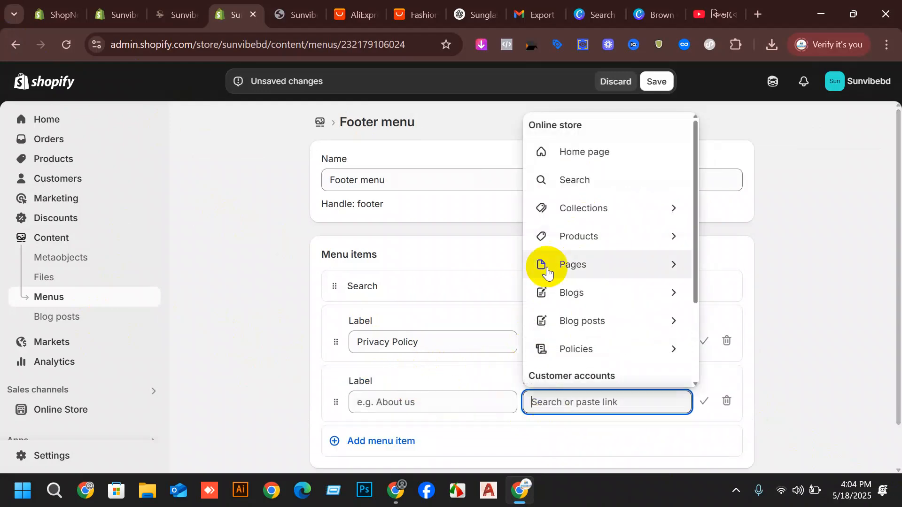
{"action": "left_click", "coordinate": [587, 354]}
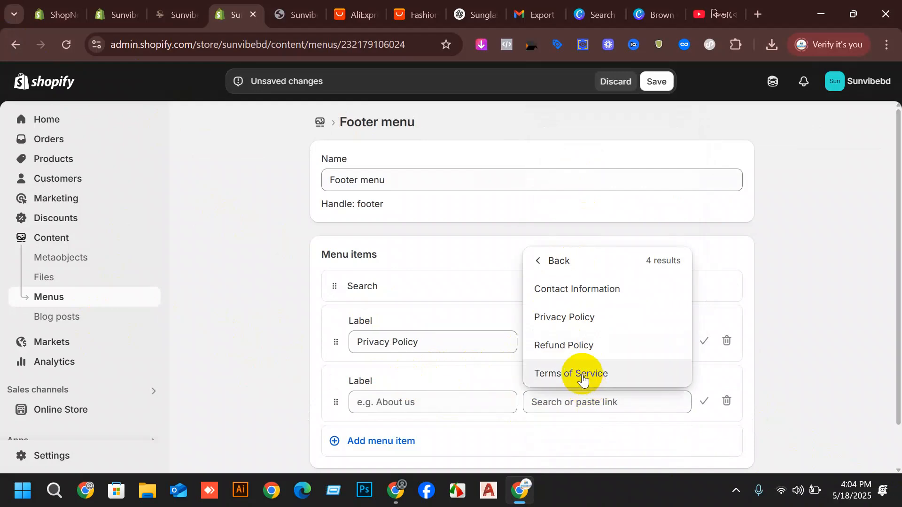
{"action": "left_click", "coordinate": [569, 350]}
Add a footer menu item linked to the Terms of Service policy
{"action": "left_click", "coordinate": [397, 444]}
{"action": "scroll", "coordinate": [584, 416], "scroll_direction": "down", "scroll_amount": 2}
{"action": "left_click", "coordinate": [591, 354]}
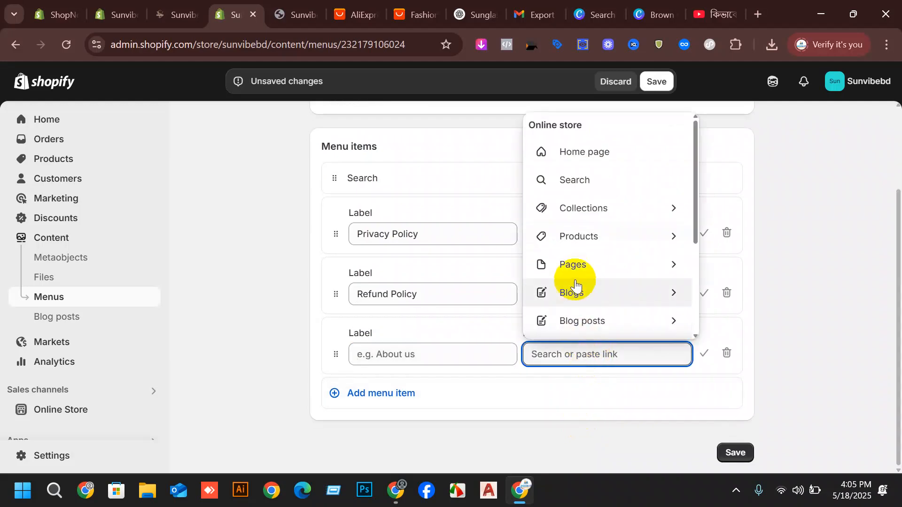
{"action": "scroll", "coordinate": [585, 310], "scroll_direction": "down", "scroll_amount": 3}
{"action": "key", "text": "Escape"}
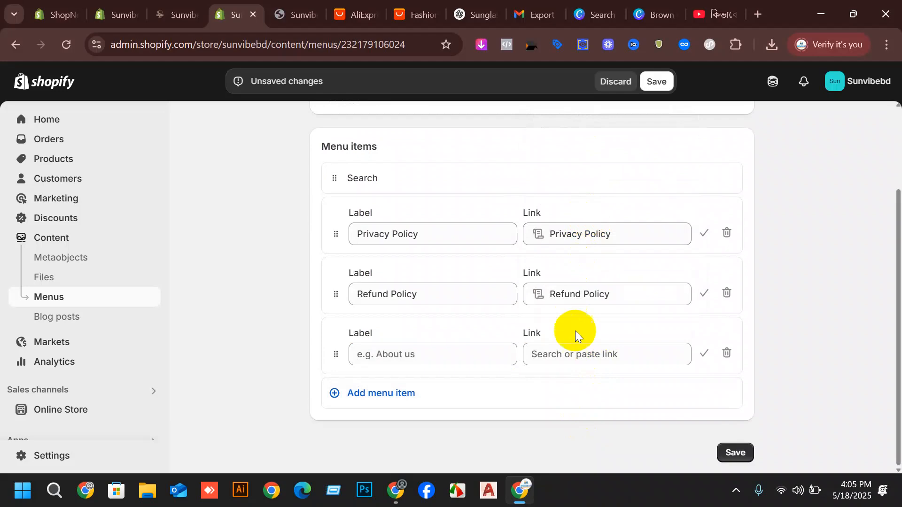
{"action": "left_click", "coordinate": [578, 354]}
{"action": "scroll", "coordinate": [584, 263], "scroll_direction": "down", "scroll_amount": 3}
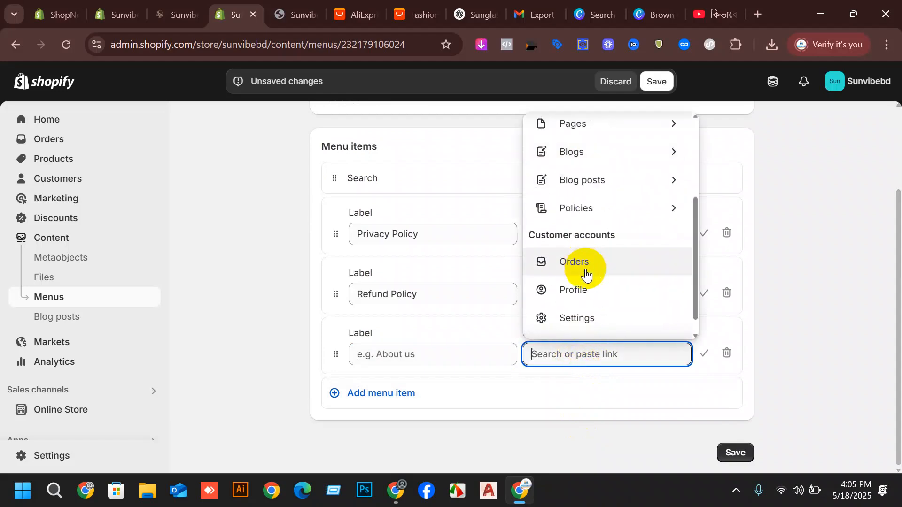
{"action": "left_click", "coordinate": [596, 208]}
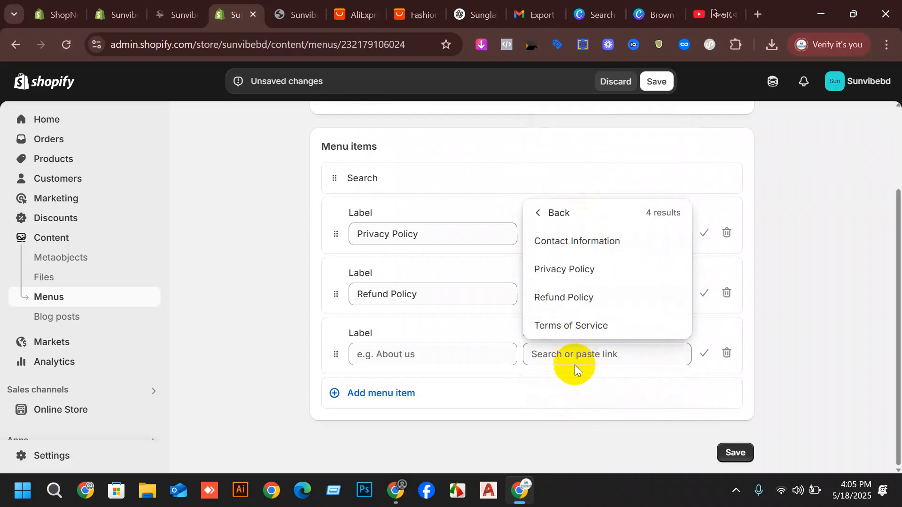
{"action": "left_click", "coordinate": [557, 325]}
Add a footer menu item linked to the Contact Information policy and save the Footer menu
{"action": "left_click", "coordinate": [392, 398]}
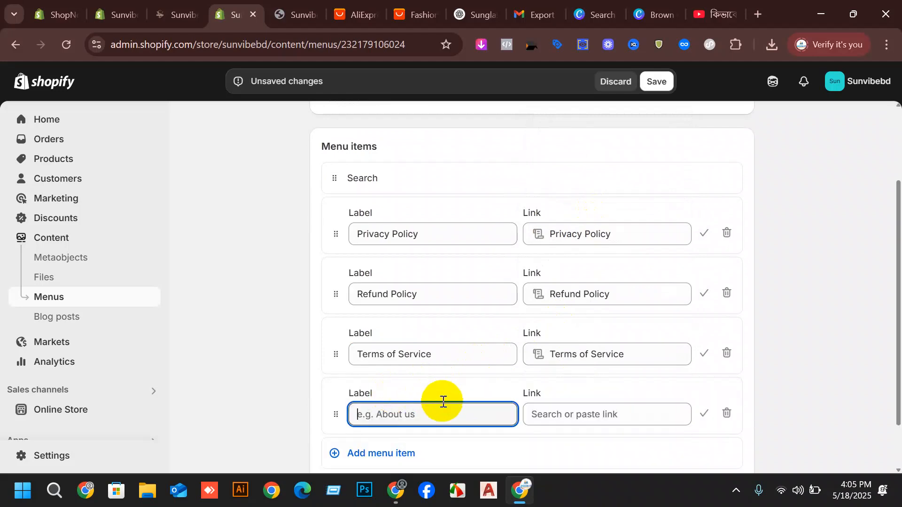
{"action": "left_click", "coordinate": [544, 414]}
{"action": "scroll", "coordinate": [566, 303], "scroll_direction": "down", "scroll_amount": 2}
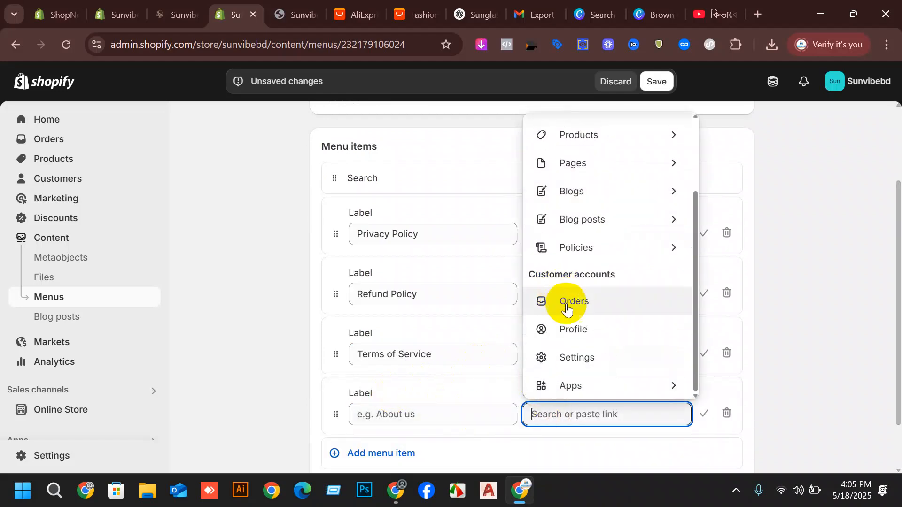
{"action": "left_click", "coordinate": [573, 252]}
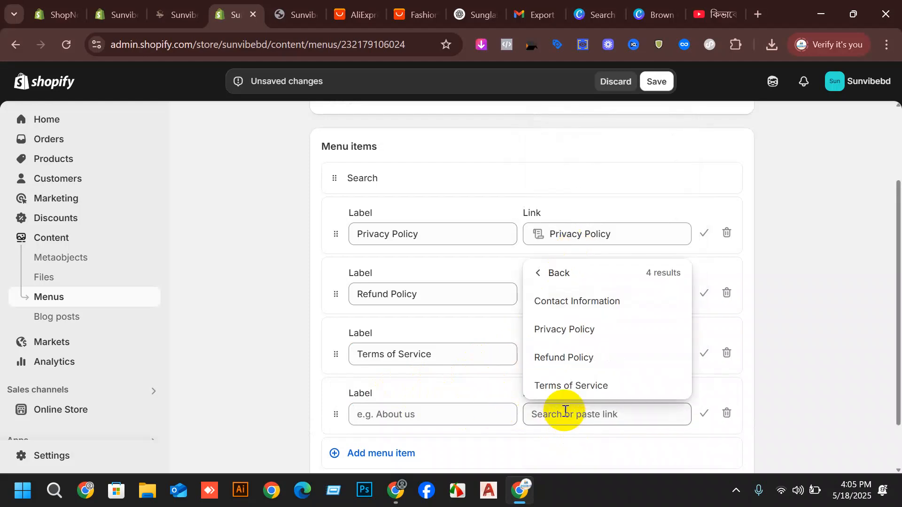
{"action": "left_click", "coordinate": [571, 303]}
{"action": "scroll", "coordinate": [722, 343], "scroll_direction": "up", "scroll_amount": 2}
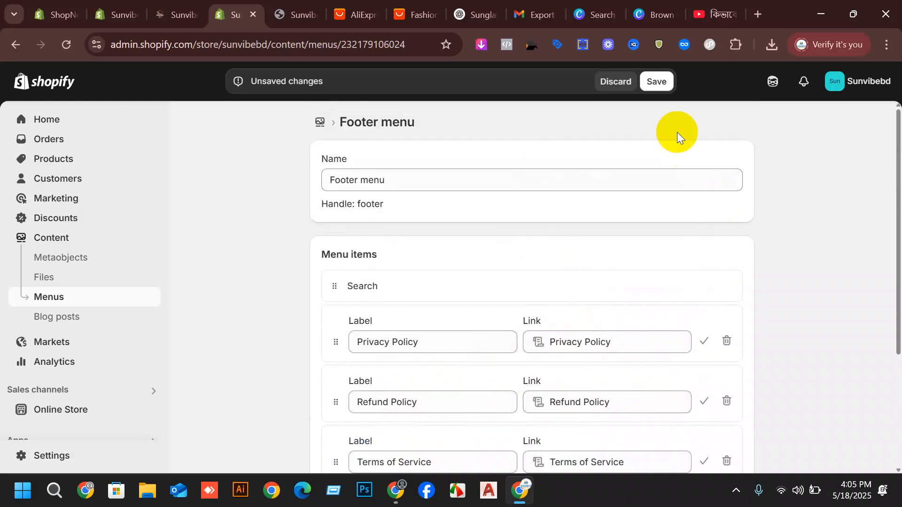
{"action": "left_click", "coordinate": [653, 87]}
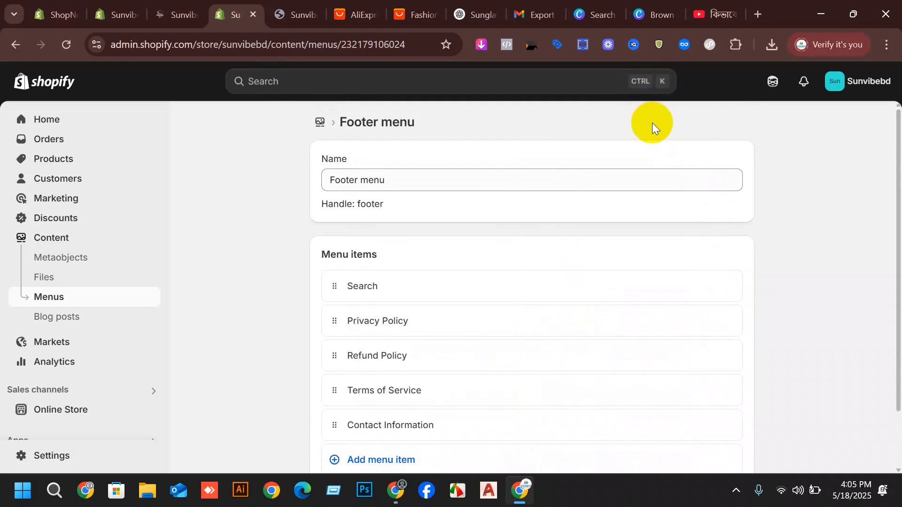
Look over the saved Footer menu items and open the live online store to check its header navigation
{"action": "scroll", "coordinate": [498, 268], "scroll_direction": "down", "scroll_amount": 1}
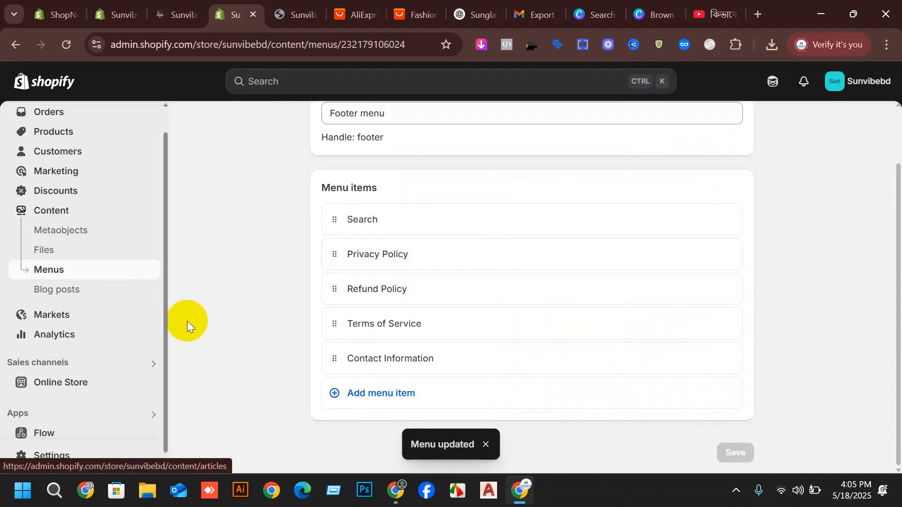
{"action": "scroll", "coordinate": [116, 312], "scroll_direction": "down", "scroll_amount": 1}
{"action": "scroll", "coordinate": [729, 208], "scroll_direction": "up", "scroll_amount": 1}
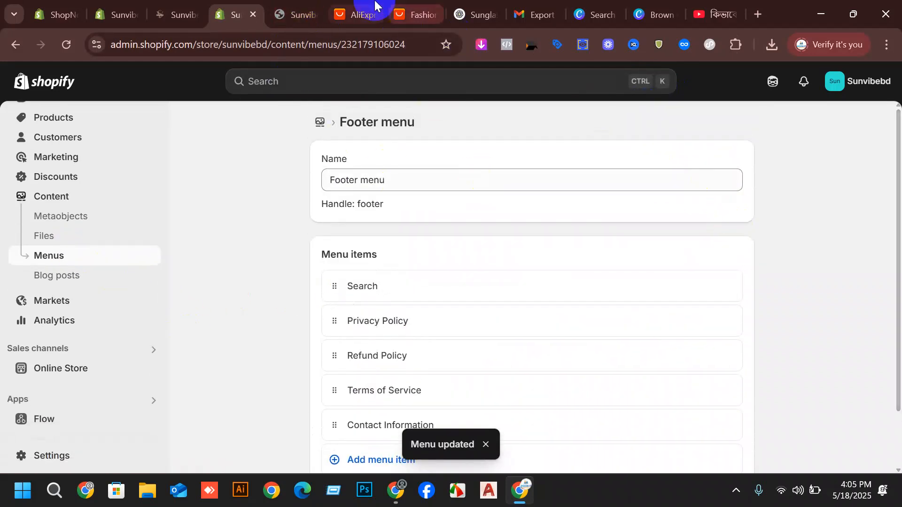
{"action": "left_click", "coordinate": [298, 14]}
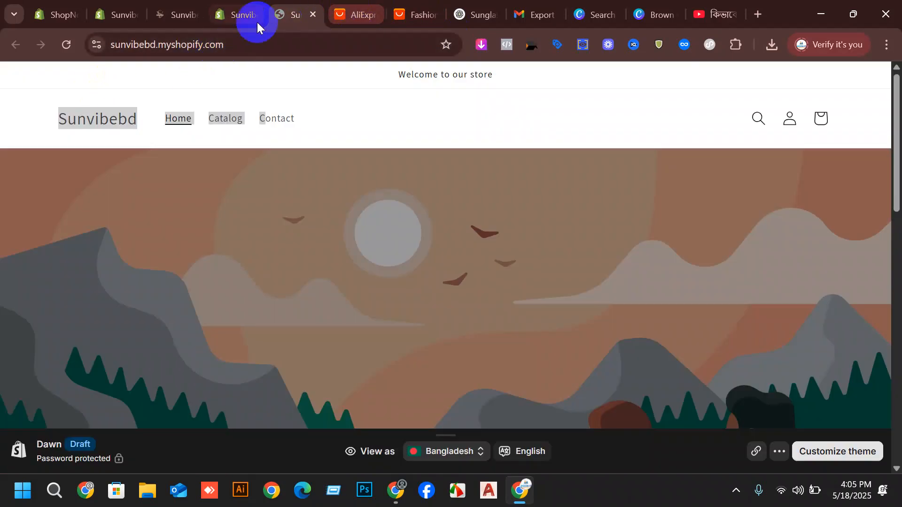
{"action": "left_click", "coordinate": [240, 13]}
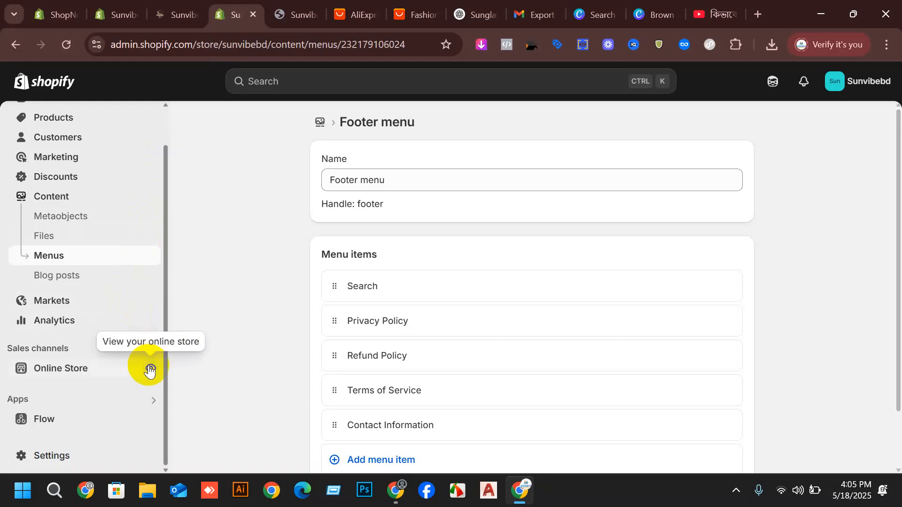
{"action": "left_click", "coordinate": [149, 369]}
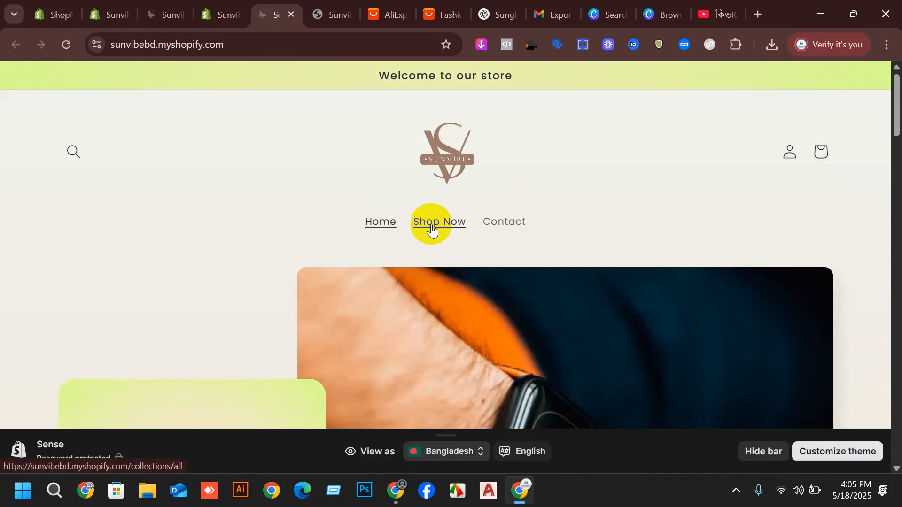
Look over the storefront's Contact page and its form fields, and return to the Footer menu in the admin
{"action": "left_click", "coordinate": [500, 228]}
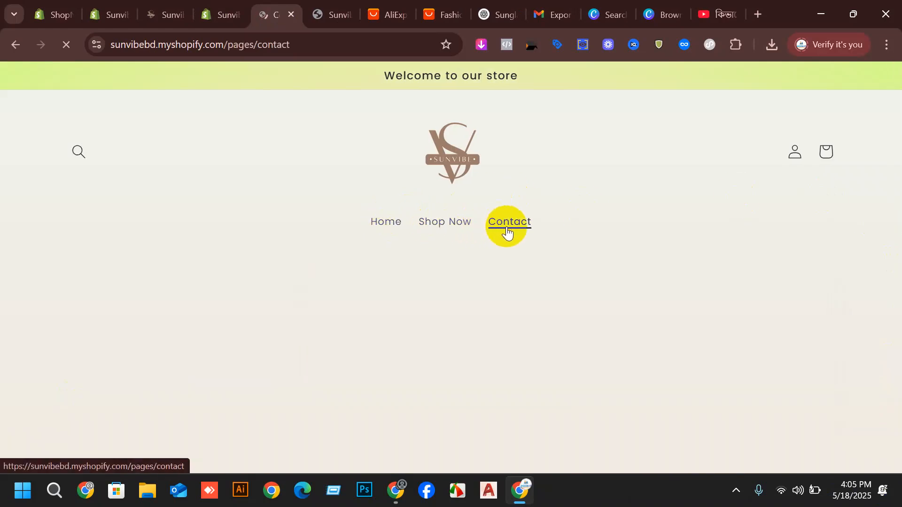
{"action": "scroll", "coordinate": [532, 249], "scroll_direction": "down", "scroll_amount": 5}
{"action": "left_click", "coordinate": [239, 256]}
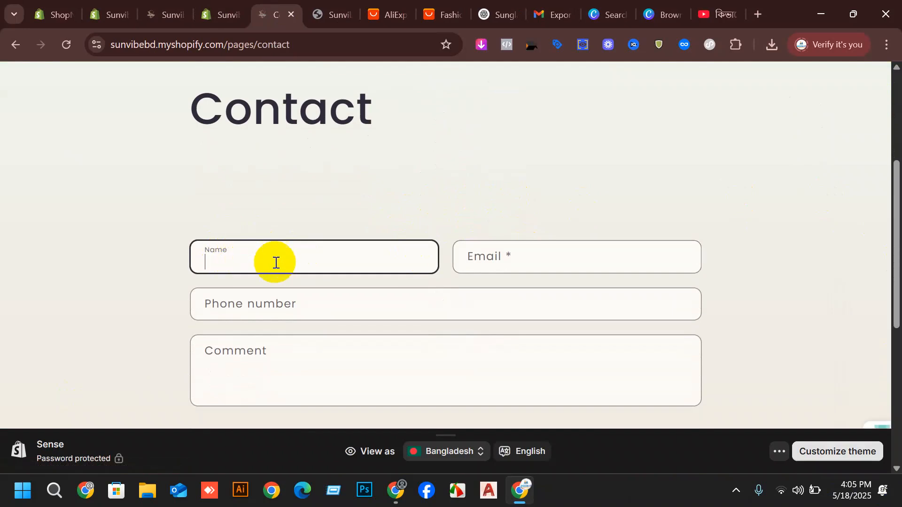
{"action": "scroll", "coordinate": [372, 251], "scroll_direction": "down", "scroll_amount": 3}
{"action": "scroll", "coordinate": [372, 252], "scroll_direction": "down", "scroll_amount": 1}
{"action": "left_click", "coordinate": [302, 177]}
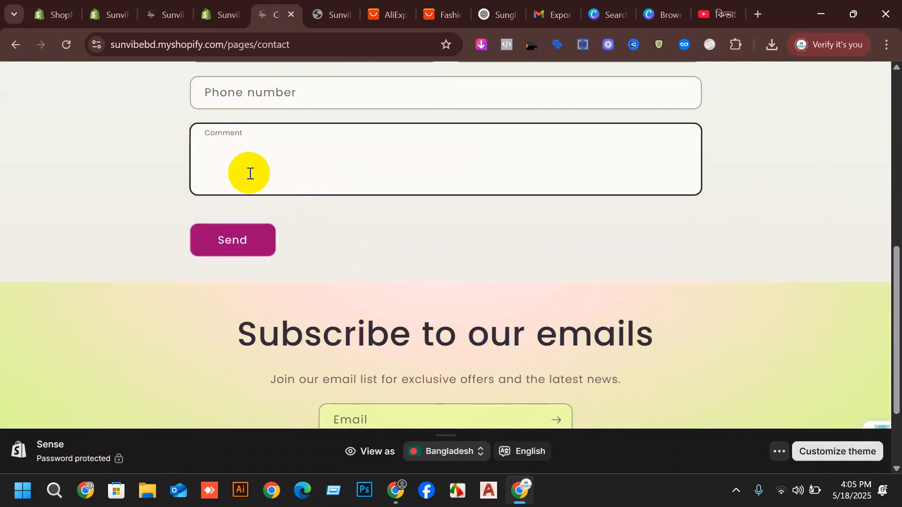
{"action": "left_click", "coordinate": [228, 14]}
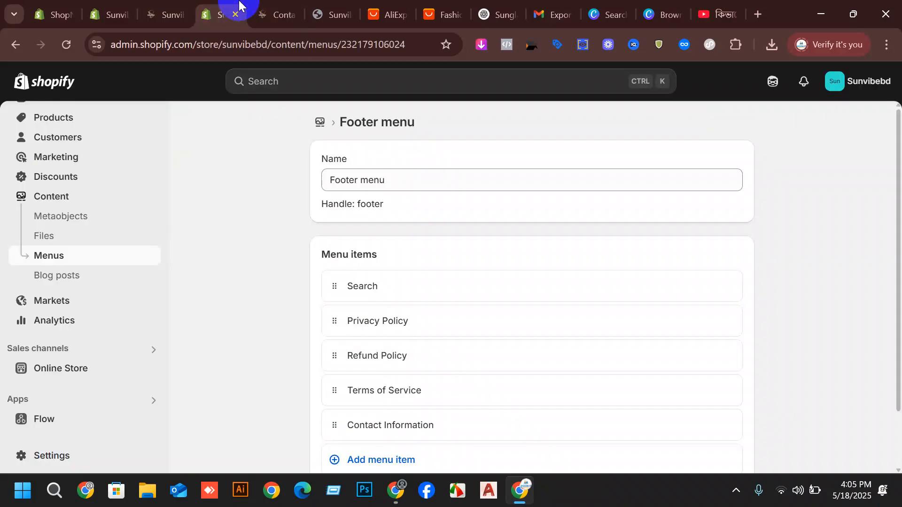
Look over the live storefront's Contact page and its Home page down to the email signup section
{"action": "left_click", "coordinate": [277, 14]}
{"action": "scroll", "coordinate": [502, 202], "scroll_direction": "down", "scroll_amount": 2}
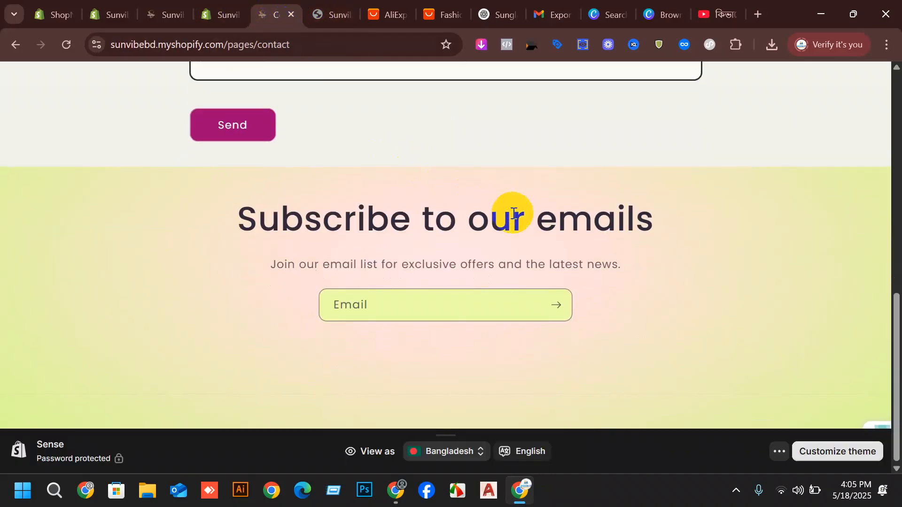
{"action": "scroll", "coordinate": [359, 276], "scroll_direction": "up", "scroll_amount": 10}
{"action": "left_click", "coordinate": [369, 223]}
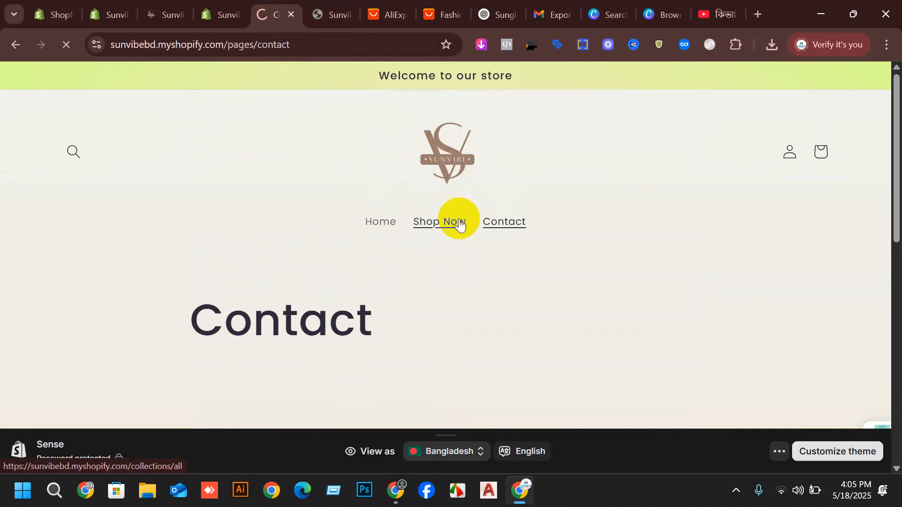
{"action": "scroll", "coordinate": [599, 310], "scroll_direction": "down", "scroll_amount": 15}
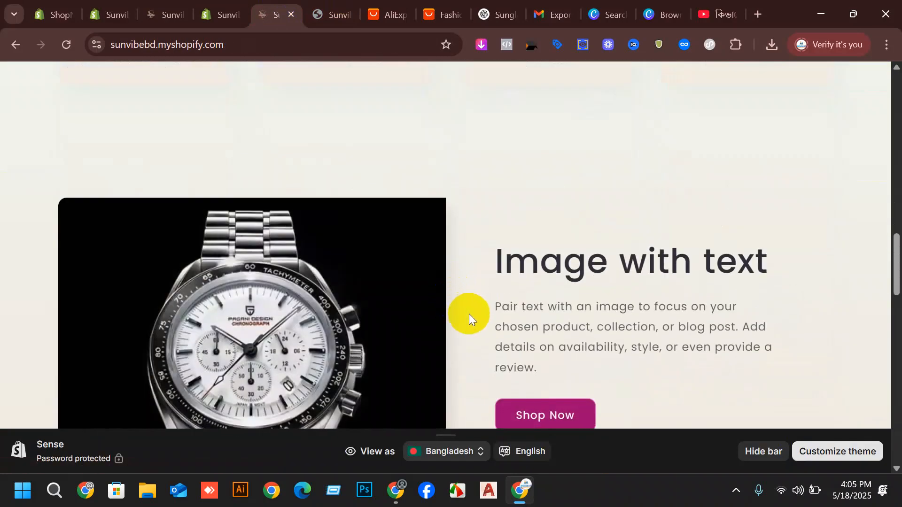
{"action": "scroll", "coordinate": [467, 333], "scroll_direction": "down", "scroll_amount": 15}
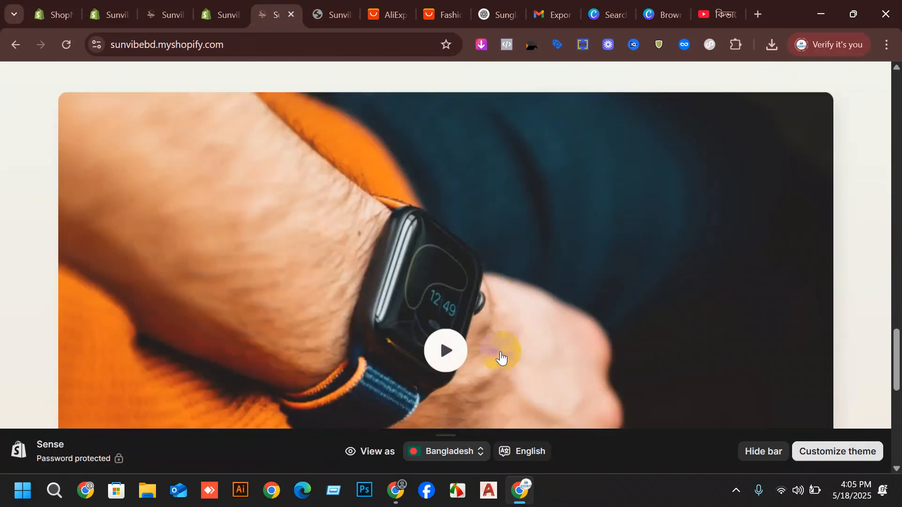
{"action": "scroll", "coordinate": [505, 354], "scroll_direction": "down", "scroll_amount": 5}
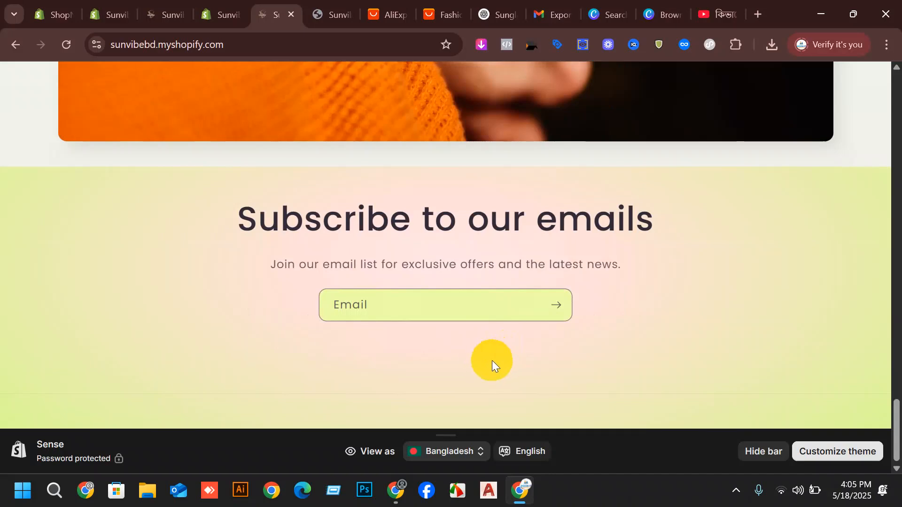
{"action": "scroll", "coordinate": [578, 366], "scroll_direction": "up", "scroll_amount": 4}
{"action": "scroll", "coordinate": [599, 371], "scroll_direction": "down", "scroll_amount": 4}
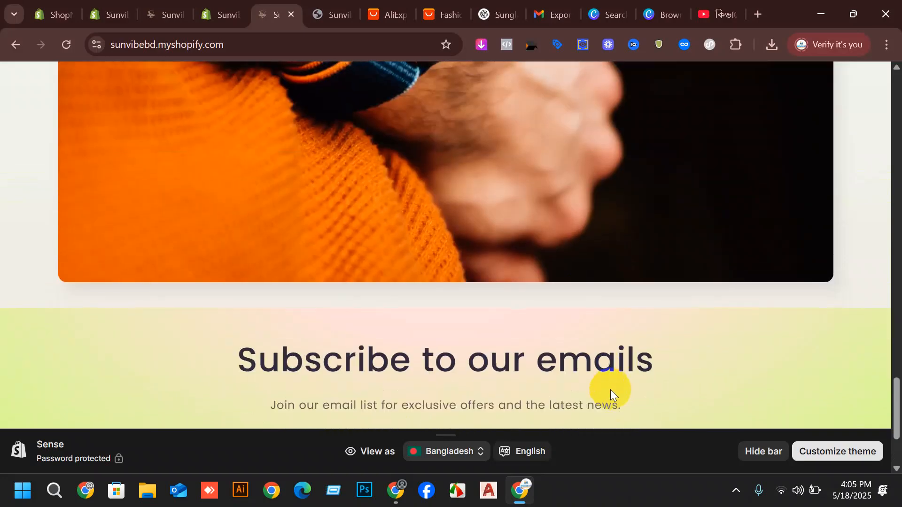
{"action": "scroll", "coordinate": [555, 322], "scroll_direction": "up", "scroll_amount": 4}
{"action": "scroll", "coordinate": [549, 322], "scroll_direction": "down", "scroll_amount": 4}
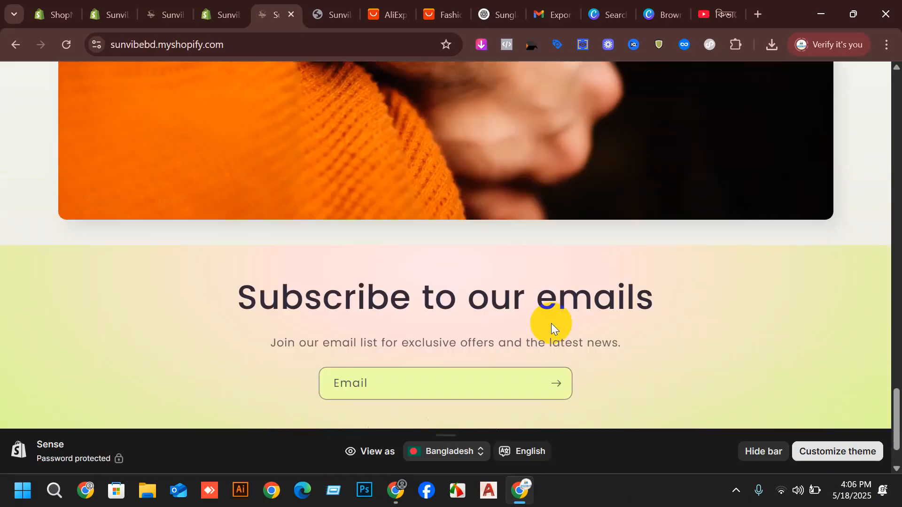
Hide the storefront preview bar and check the Contact information policy page linked in the footer
{"action": "left_click", "coordinate": [750, 450]}
{"action": "scroll", "coordinate": [405, 336], "scroll_direction": "down", "scroll_amount": 10}
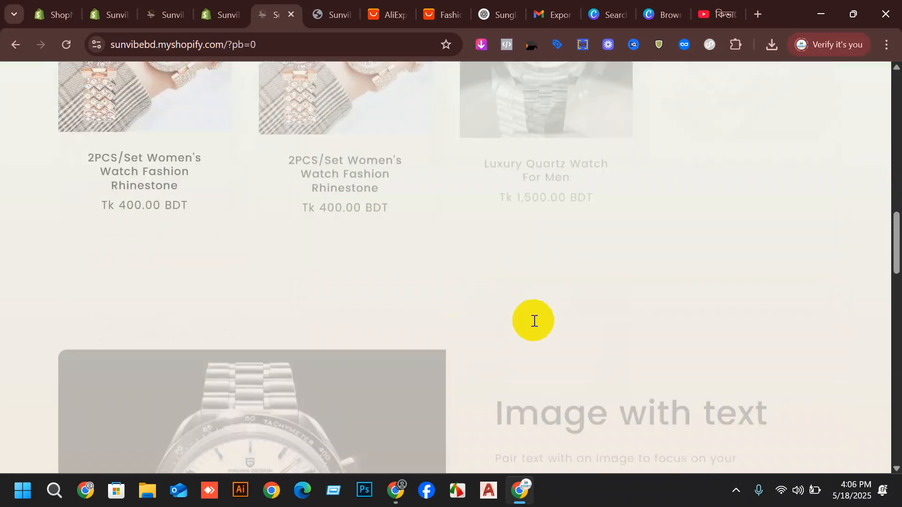
{"action": "scroll", "coordinate": [535, 325], "scroll_direction": "down", "scroll_amount": 3}
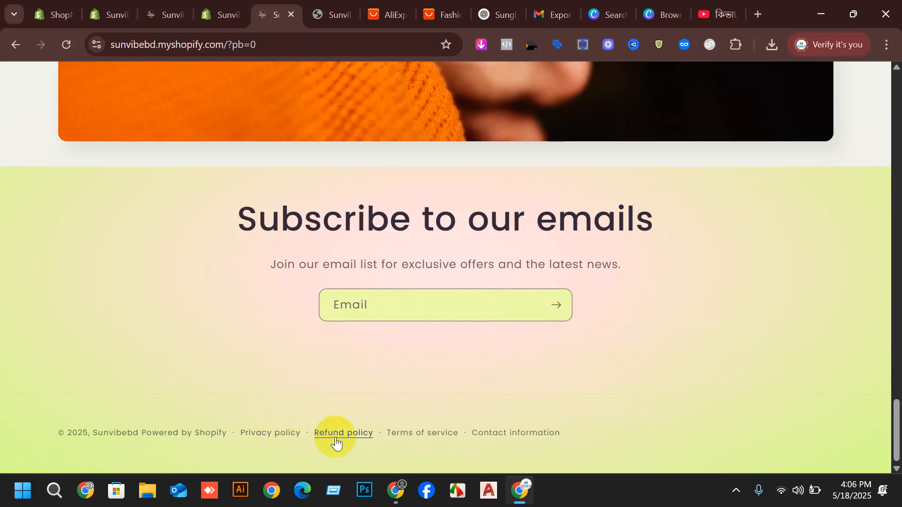
{"action": "left_click", "coordinate": [521, 434]}
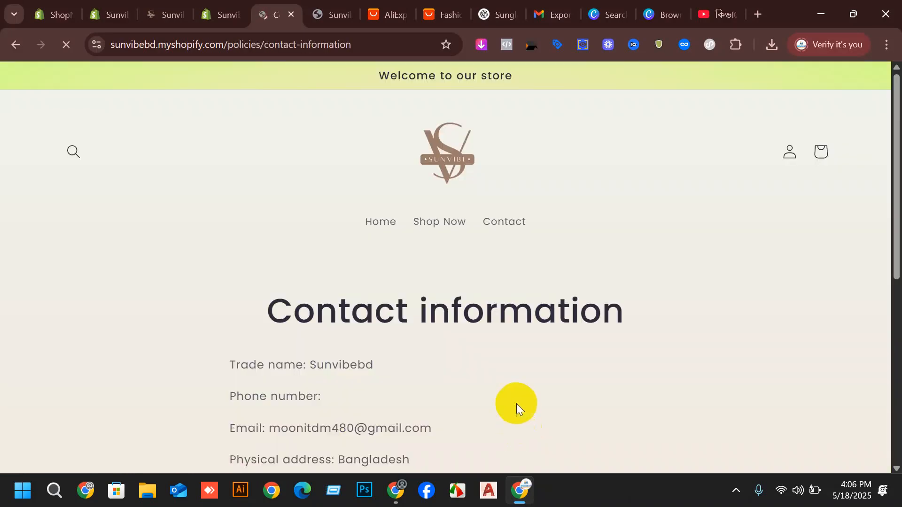
{"action": "scroll", "coordinate": [447, 324], "scroll_direction": "down", "scroll_amount": 4}
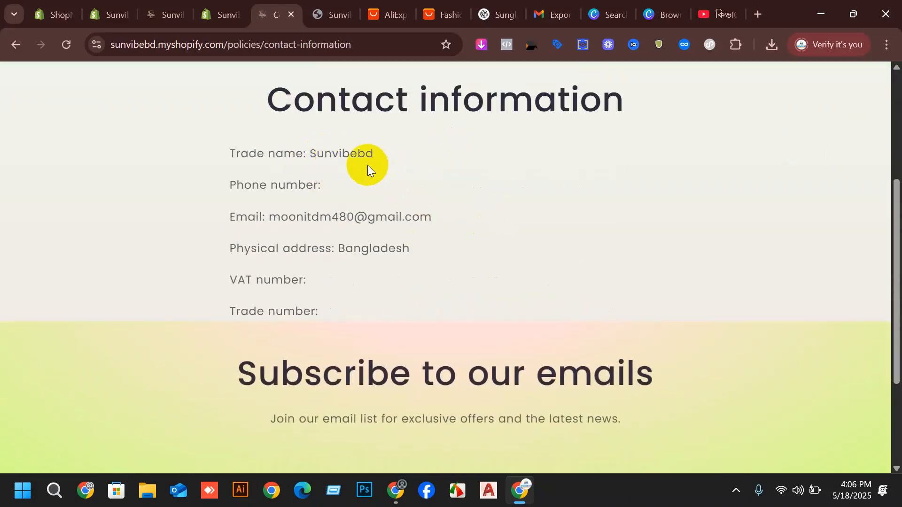
{"action": "left_click_drag", "start_coordinate": [268, 217], "coordinate": [380, 249]}
{"action": "scroll", "coordinate": [603, 292], "scroll_direction": "up", "scroll_amount": 1}
{"action": "scroll", "coordinate": [603, 291], "scroll_direction": "up", "scroll_amount": 4}
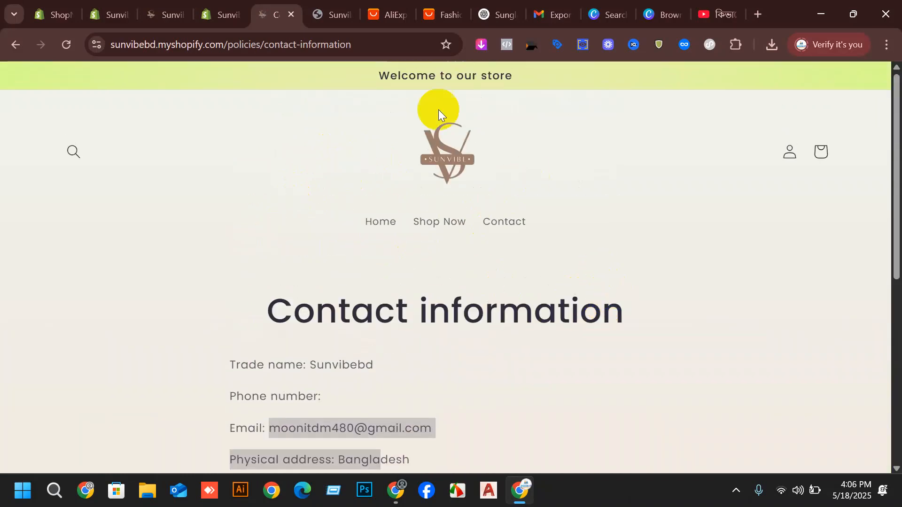
View the Products list and Home overview in the admin, and open the live storefront's home page
{"action": "left_click", "coordinate": [235, 11]}
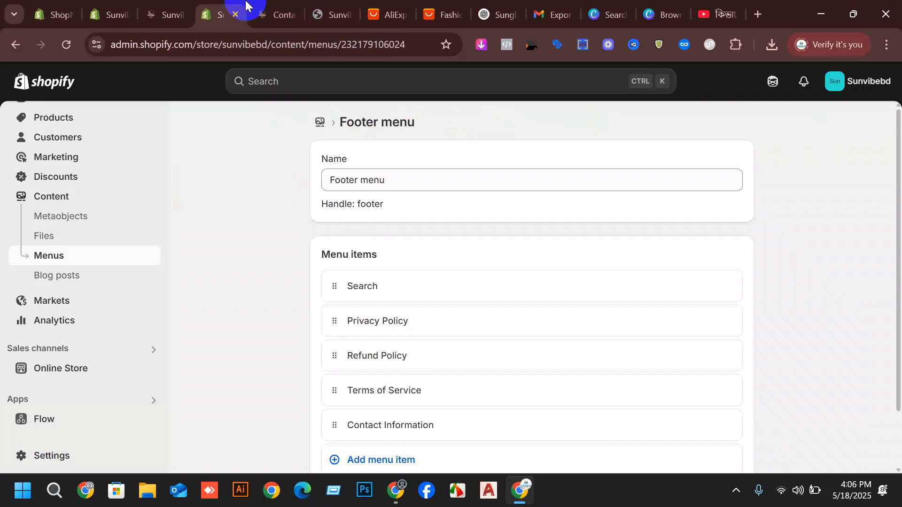
{"action": "left_click", "coordinate": [50, 119]}
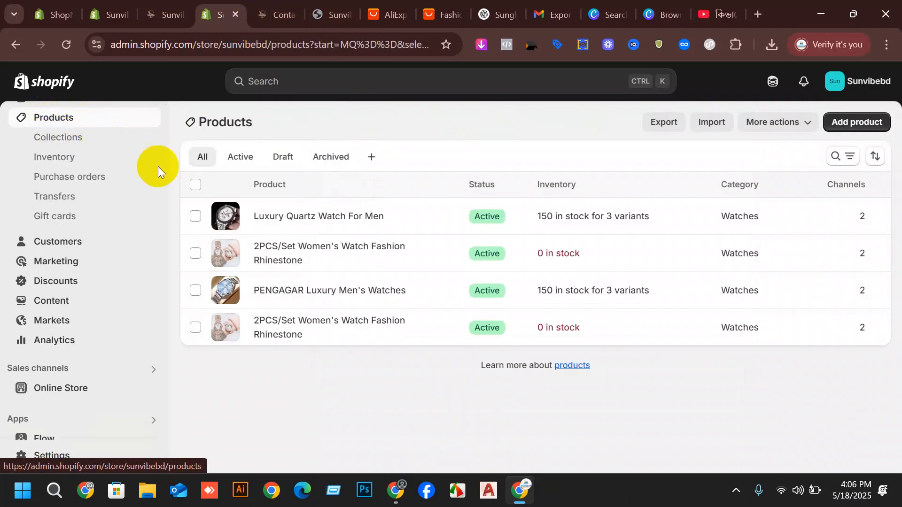
{"action": "scroll", "coordinate": [70, 155], "scroll_direction": "up", "scroll_amount": 1}
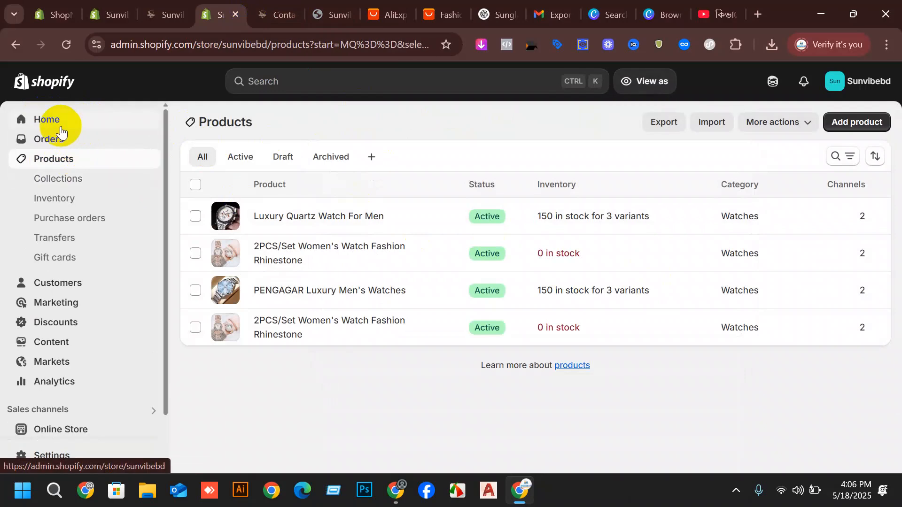
{"action": "left_click", "coordinate": [108, 122]}
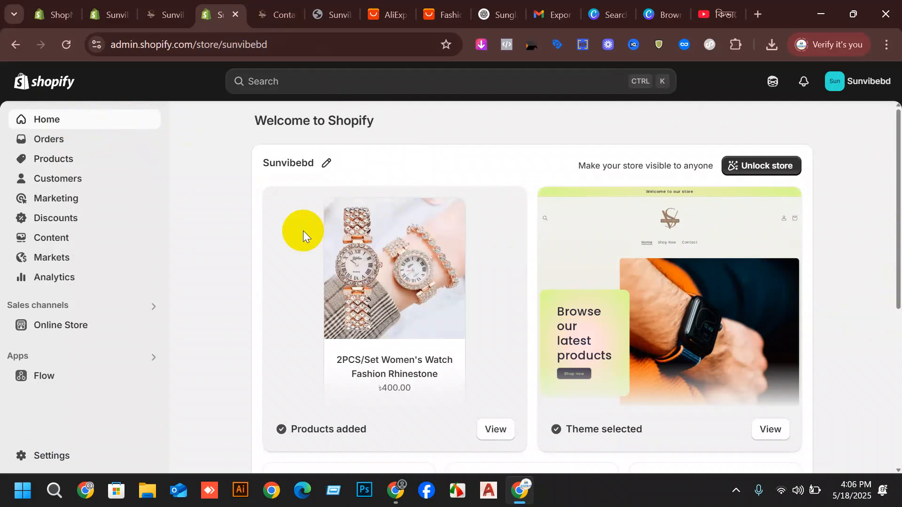
{"action": "left_click", "coordinate": [272, 6]}
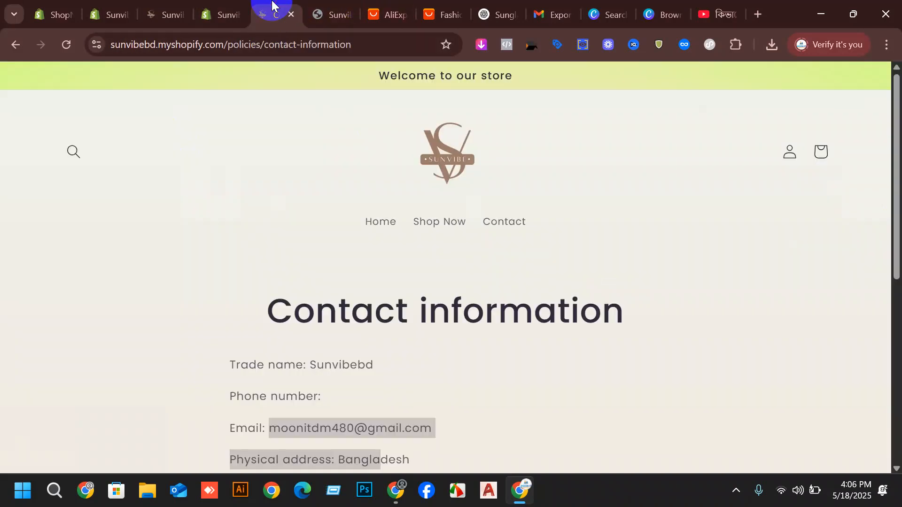
{"action": "left_click", "coordinate": [437, 137]}
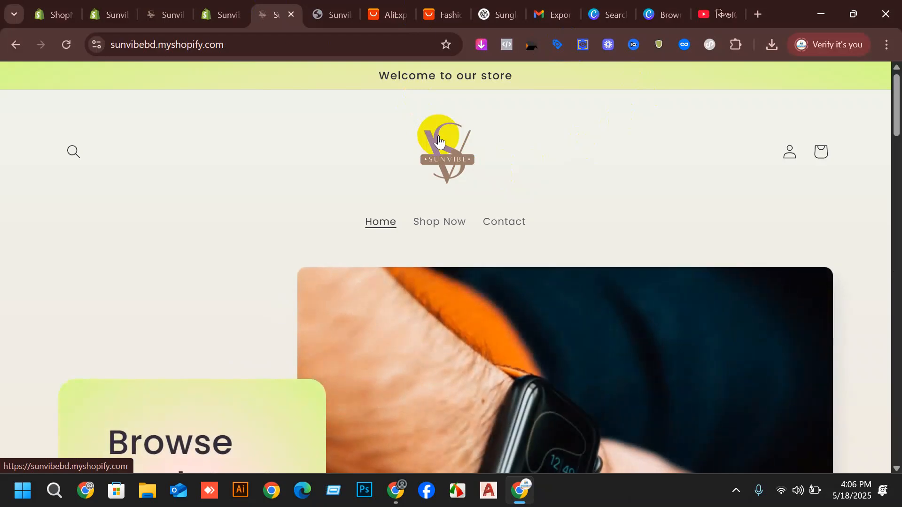
Open toprakbd.shop in place of the Dawn draft preview and look over its home page
{"action": "left_click", "coordinate": [335, 6]}
{"action": "left_click", "coordinate": [289, 49]}
{"action": "type", "text": "toprak"}
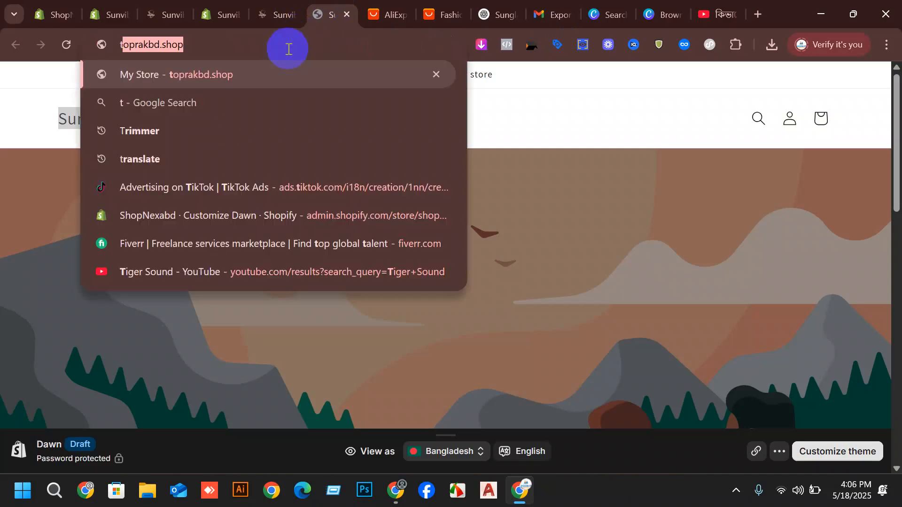
{"action": "type", "text": "bd"}
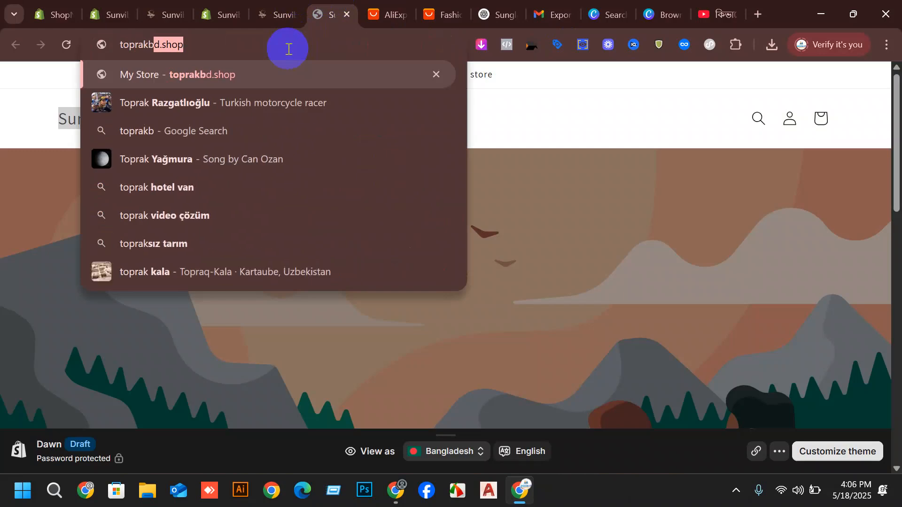
{"action": "key", "text": "Return"}
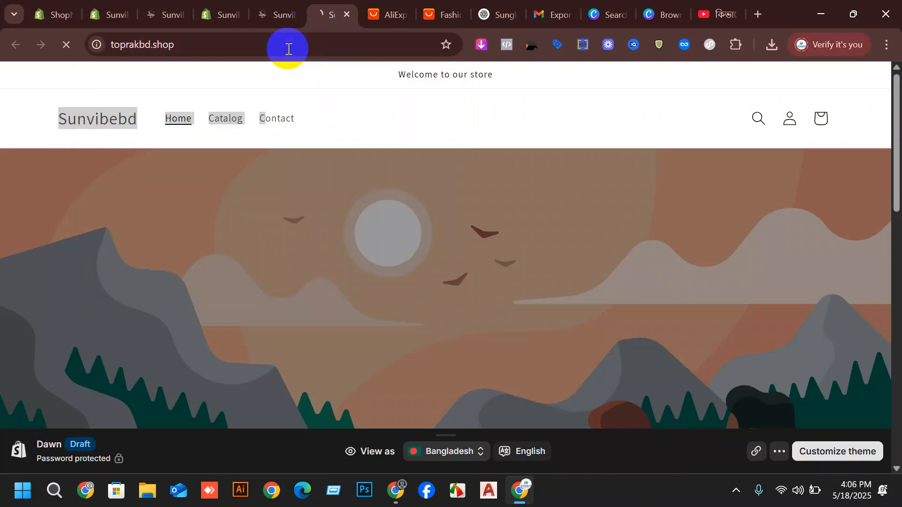
{"action": "scroll", "coordinate": [388, 187], "scroll_direction": "down", "scroll_amount": 10}
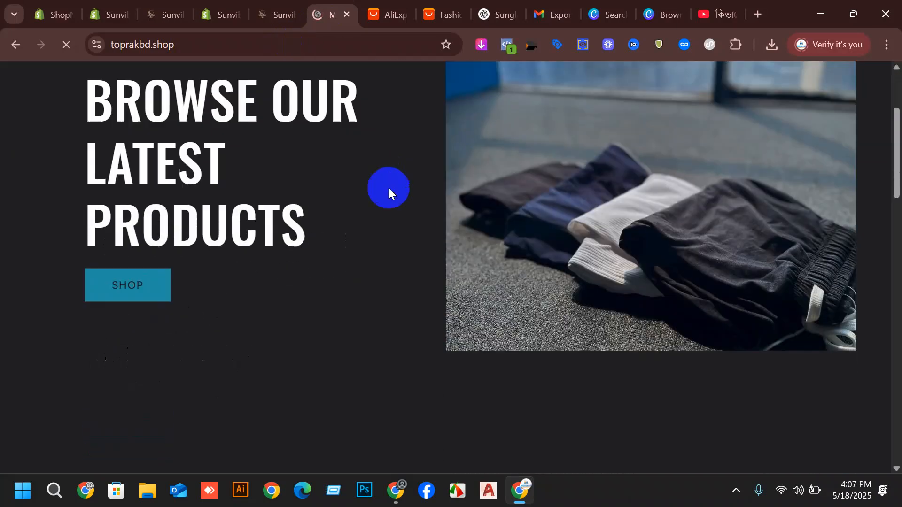
{"action": "scroll", "coordinate": [463, 305], "scroll_direction": "down", "scroll_amount": 10}
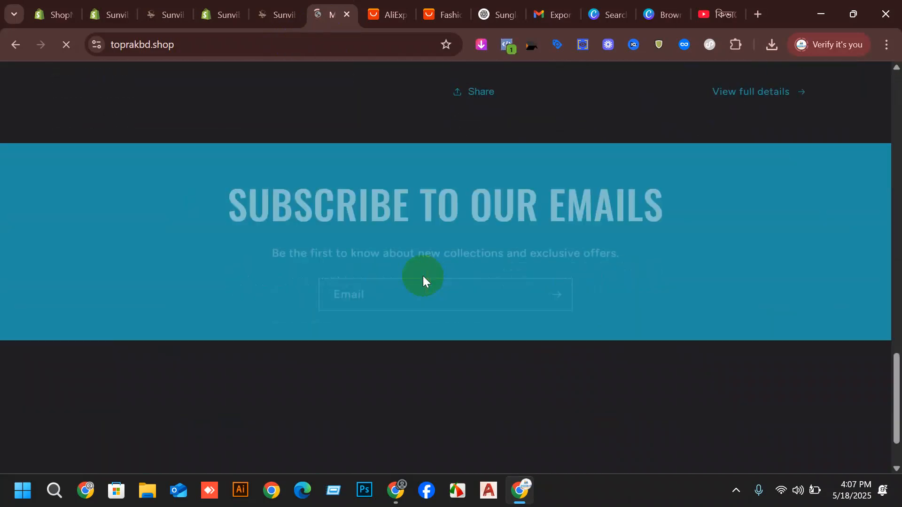
{"action": "scroll", "coordinate": [527, 312], "scroll_direction": "up", "scroll_amount": 20}
Open the Toprak store's Shop Now page and look over its product grid
{"action": "left_click", "coordinate": [188, 102]}
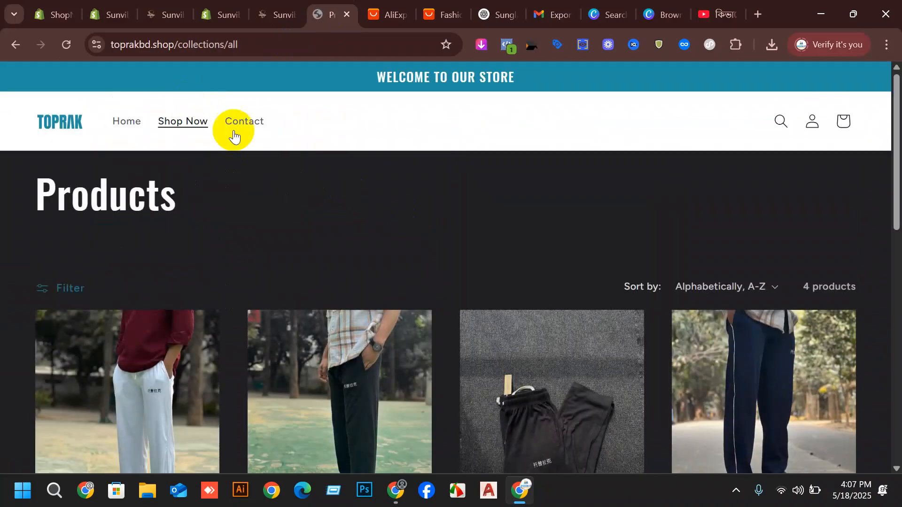
{"action": "scroll", "coordinate": [241, 219], "scroll_direction": "down", "scroll_amount": 5}
{"action": "scroll", "coordinate": [241, 219], "scroll_direction": "down", "scroll_amount": 4}
{"action": "scroll", "coordinate": [225, 232], "scroll_direction": "up", "scroll_amount": 8}
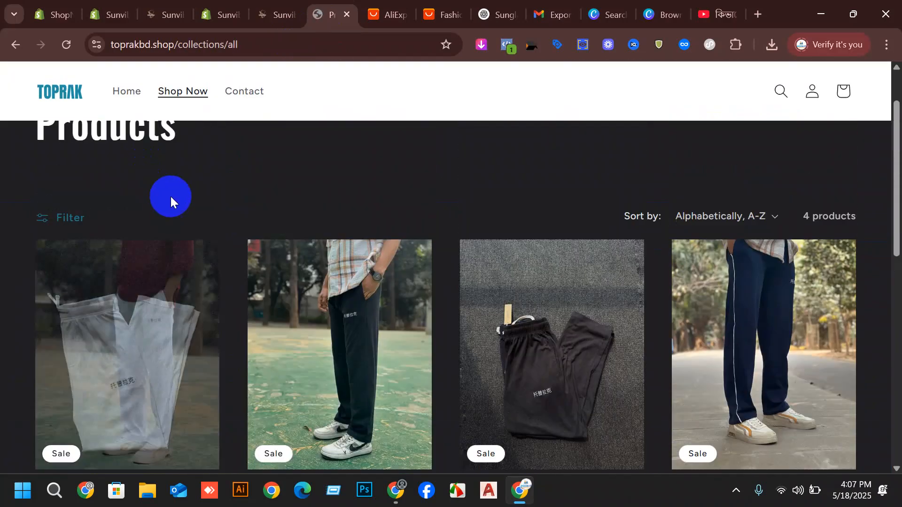
Examine the Stylish & Versatile Men's Trousers product page and its images, and open the Sunvibebd storefront's Shop Now page
{"action": "left_click", "coordinate": [179, 316]}
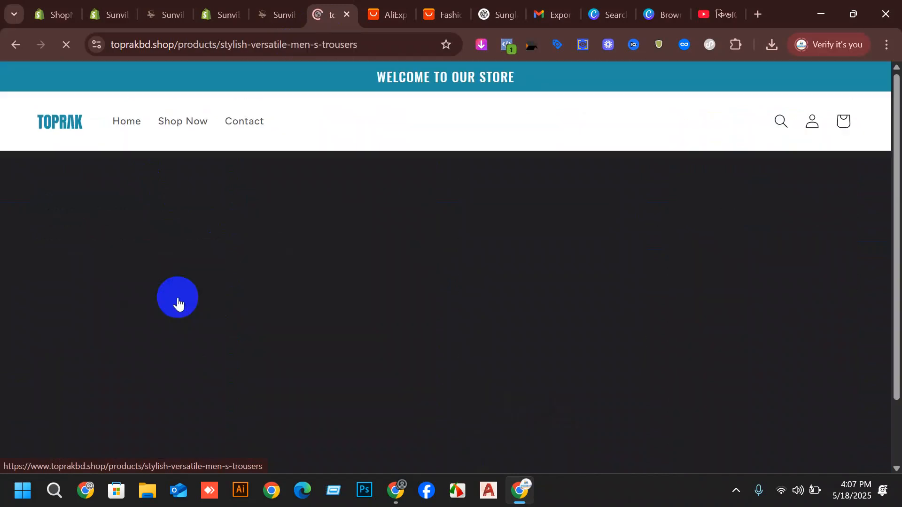
{"action": "scroll", "coordinate": [587, 293], "scroll_direction": "down", "scroll_amount": 10}
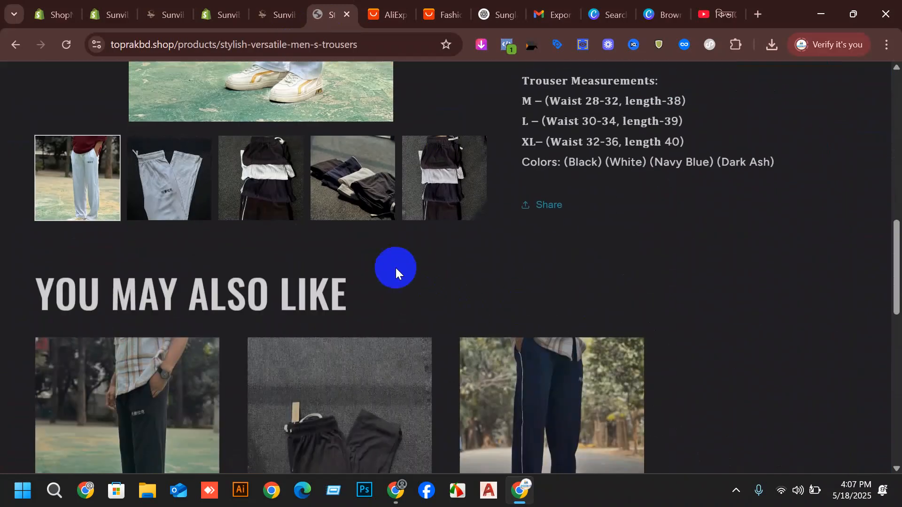
{"action": "left_click", "coordinate": [263, 193]}
{"action": "left_click", "coordinate": [92, 463]}
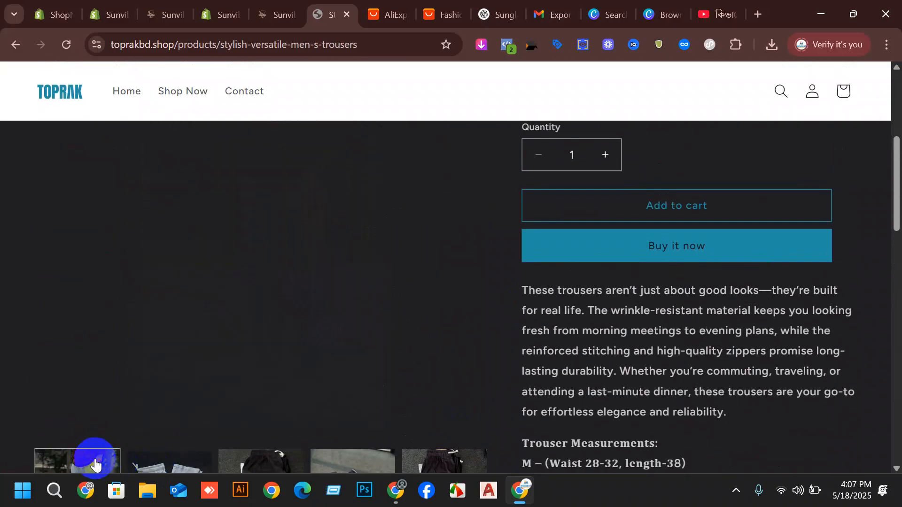
{"action": "scroll", "coordinate": [336, 323], "scroll_direction": "up", "scroll_amount": 5}
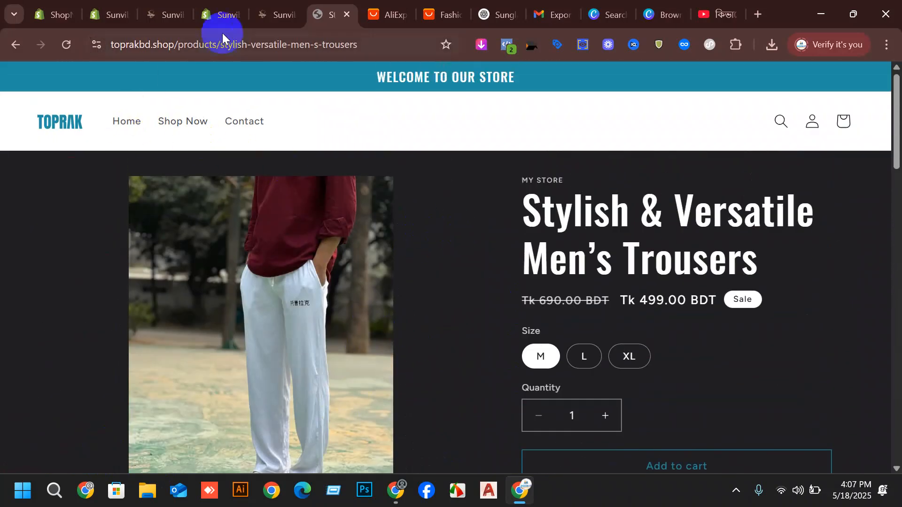
{"action": "left_click", "coordinate": [266, 6]}
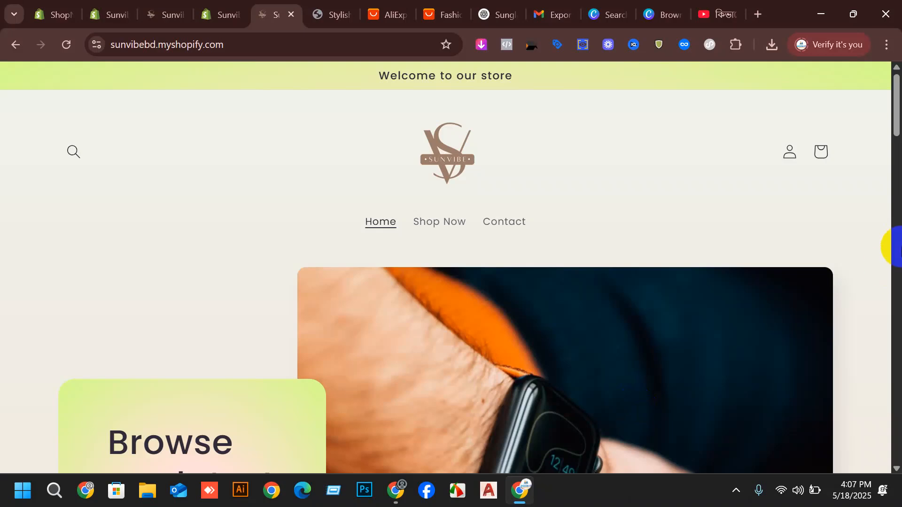
{"action": "left_click", "coordinate": [460, 223]}
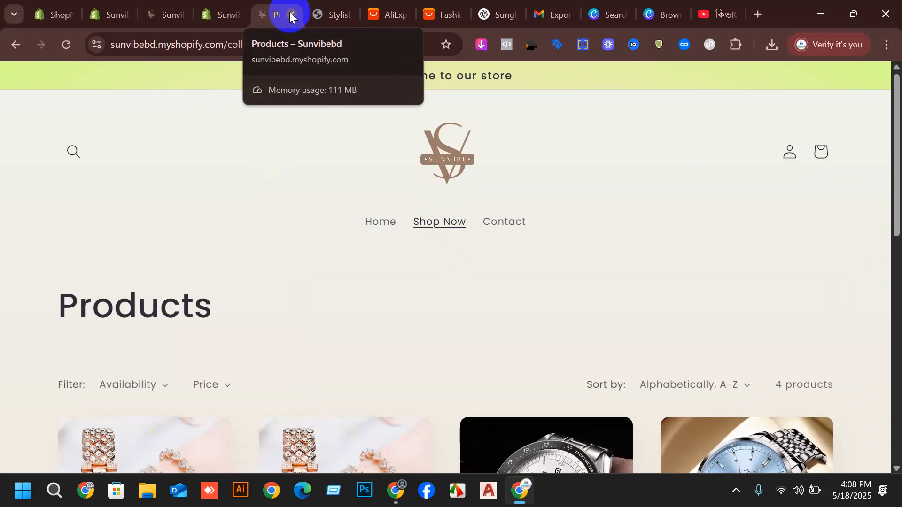
Search Google for shopify in a new browser tab, and look over the Sense theme's home page in the theme editor
{"action": "left_click", "coordinate": [756, 12]}
{"action": "type", "text": "shopii"}
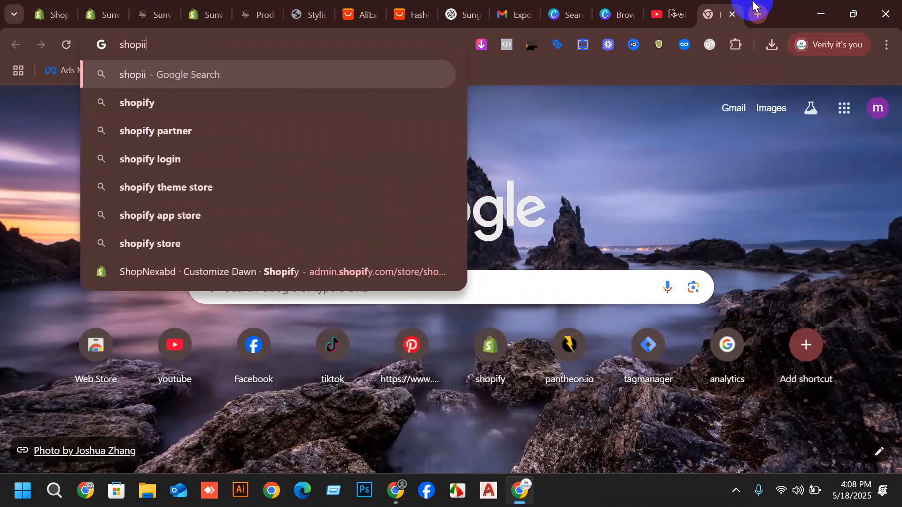
{"action": "key", "text": "Down"}
{"action": "key", "text": "Return"}
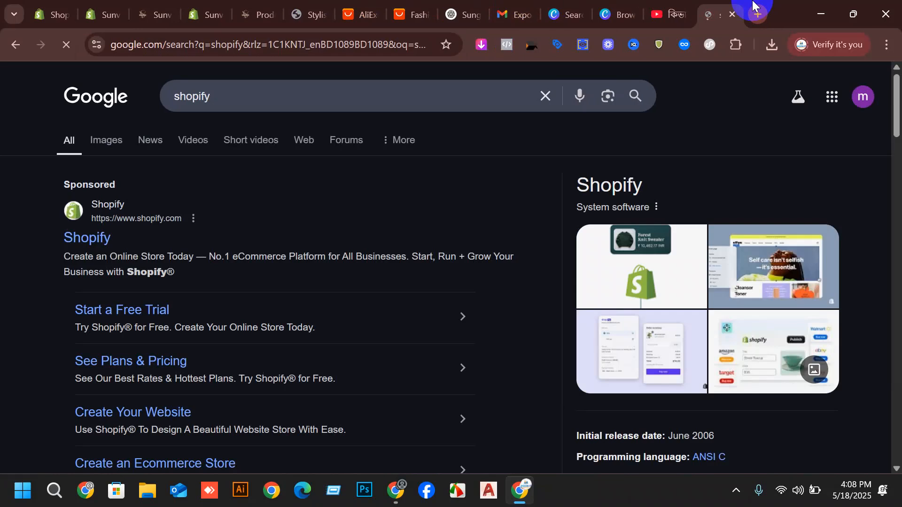
{"action": "scroll", "coordinate": [495, 124], "scroll_direction": "down", "scroll_amount": 5}
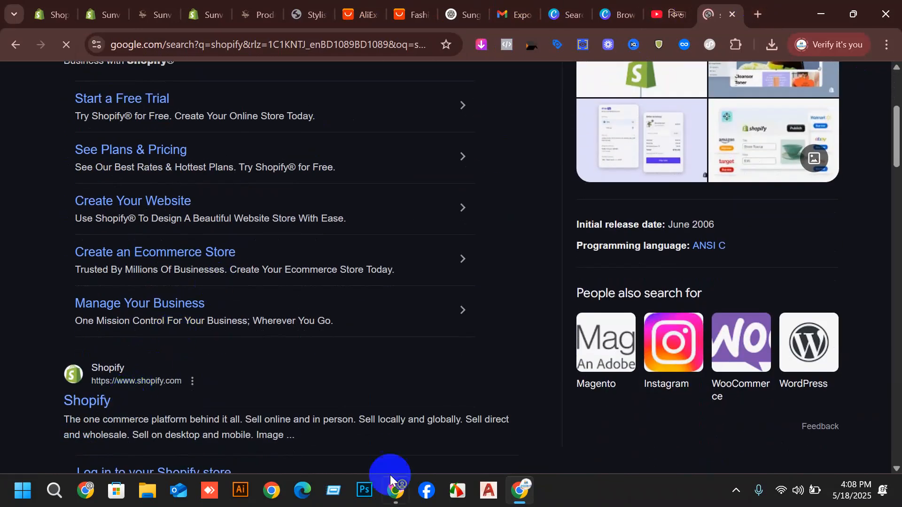
{"action": "scroll", "coordinate": [385, 214], "scroll_direction": "down", "scroll_amount": 7}
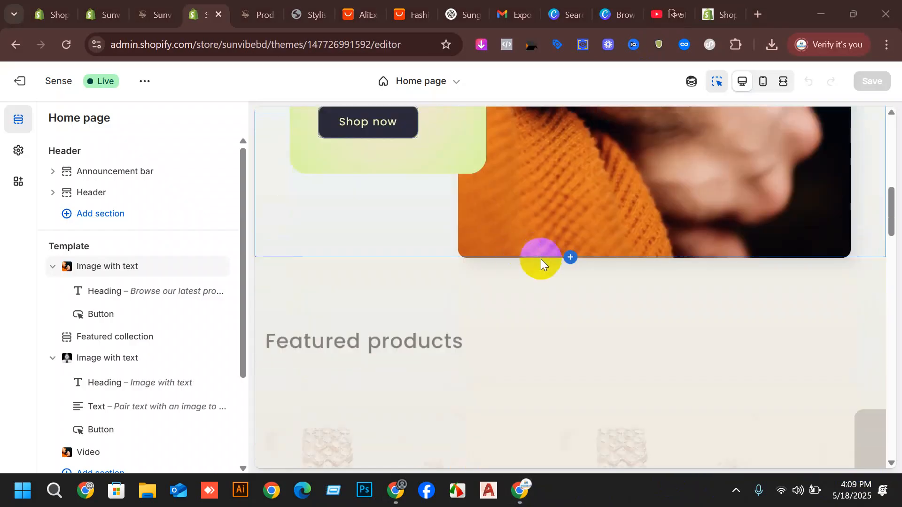
Review the home page preview from the featured products through the video section to the email signup and footer
{"action": "scroll", "coordinate": [541, 262], "scroll_direction": "down", "scroll_amount": 20}
{"action": "scroll", "coordinate": [600, 306], "scroll_direction": "down", "scroll_amount": 3}
{"action": "scroll", "coordinate": [532, 226], "scroll_direction": "up", "scroll_amount": 15}
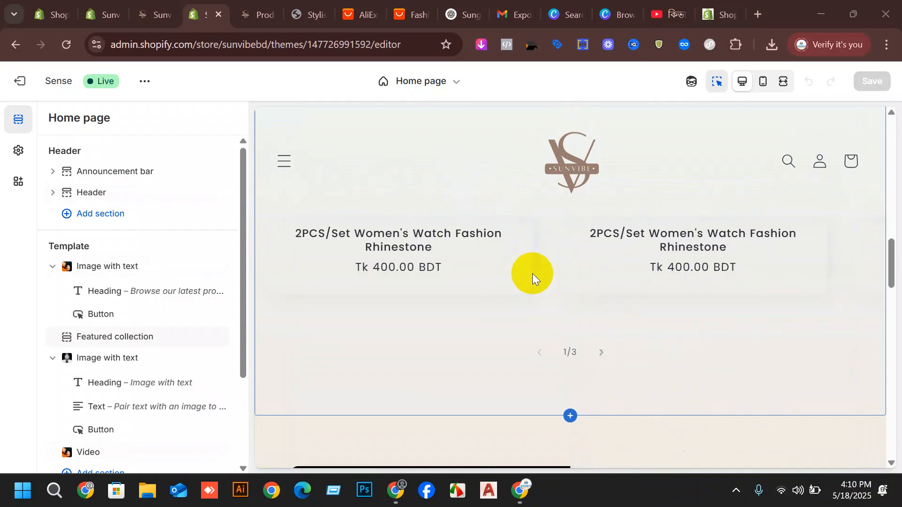
{"action": "scroll", "coordinate": [531, 274], "scroll_direction": "up", "scroll_amount": 8}
{"action": "scroll", "coordinate": [510, 266], "scroll_direction": "down", "scroll_amount": 7}
{"action": "scroll", "coordinate": [537, 339], "scroll_direction": "down", "scroll_amount": 10}
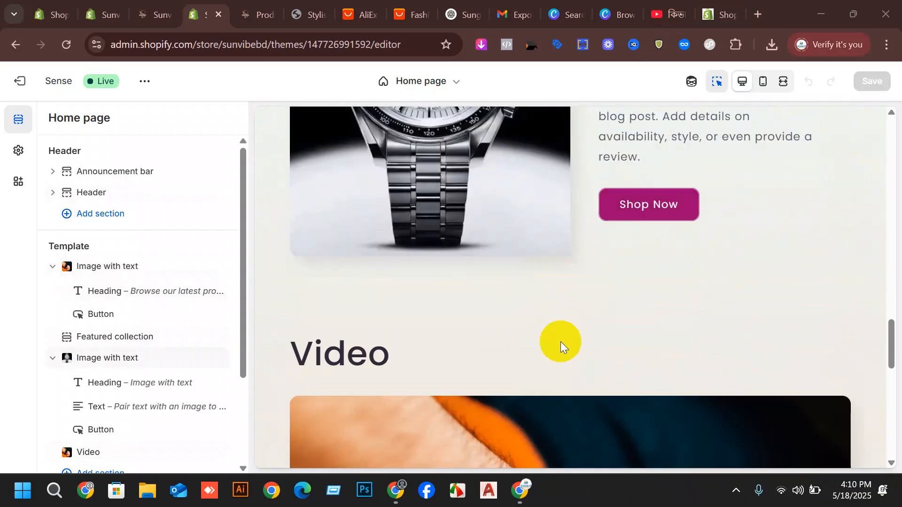
{"action": "scroll", "coordinate": [561, 347], "scroll_direction": "down", "scroll_amount": 10}
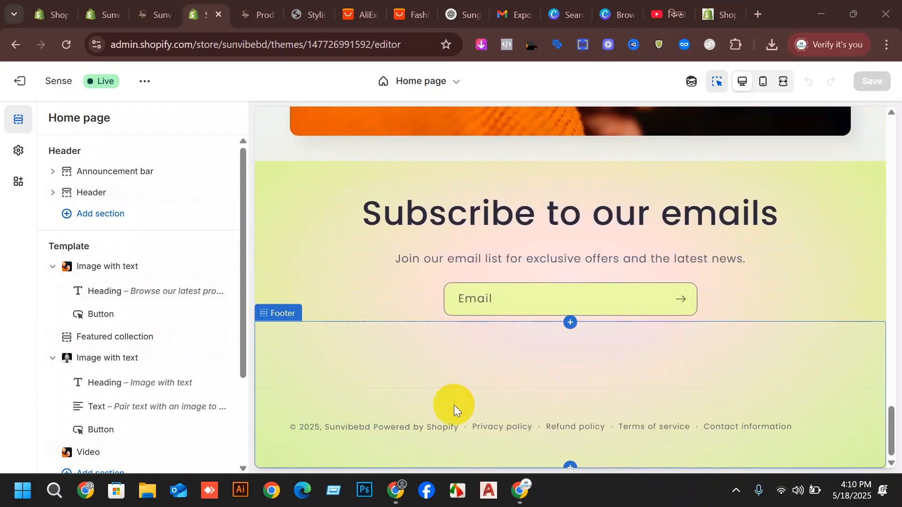
Open the checkout page for customization and look over its contact, delivery, shipping, payment and order summary sections
{"action": "left_click", "coordinate": [431, 85]}
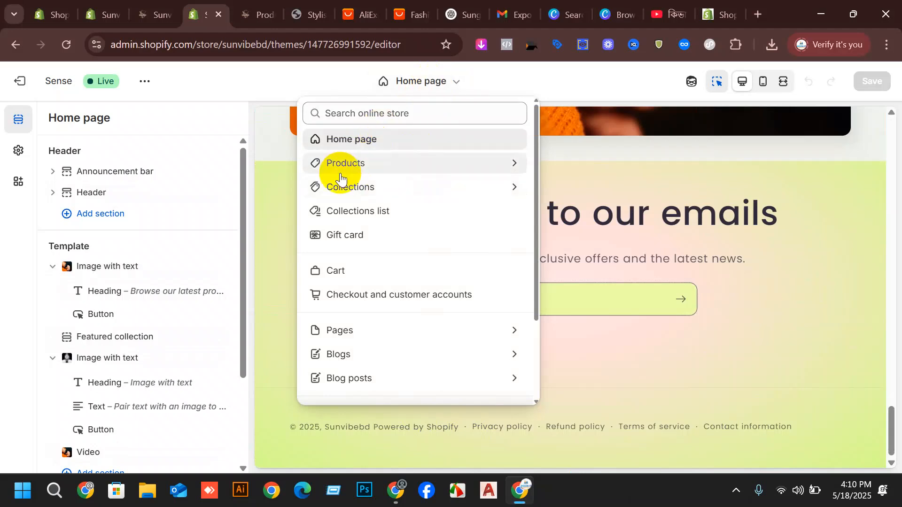
{"action": "left_click", "coordinate": [370, 295]}
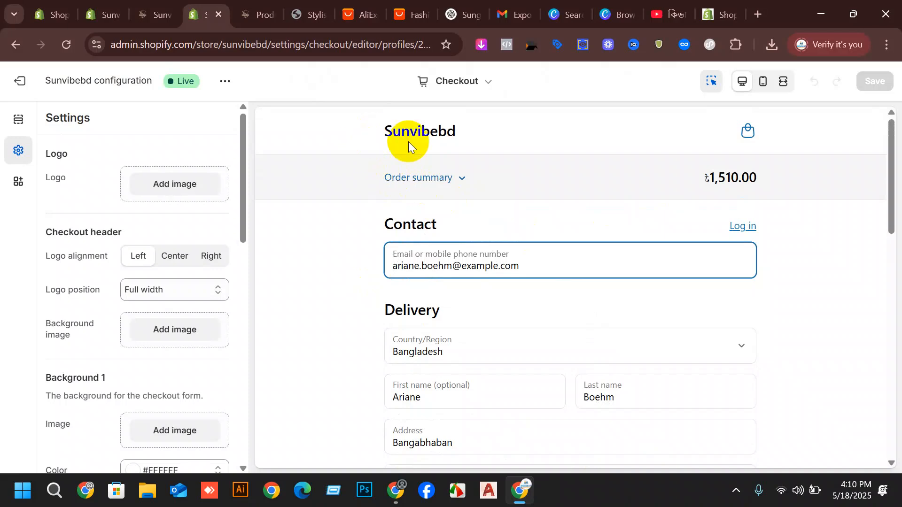
{"action": "scroll", "coordinate": [487, 177], "scroll_direction": "down", "scroll_amount": 8}
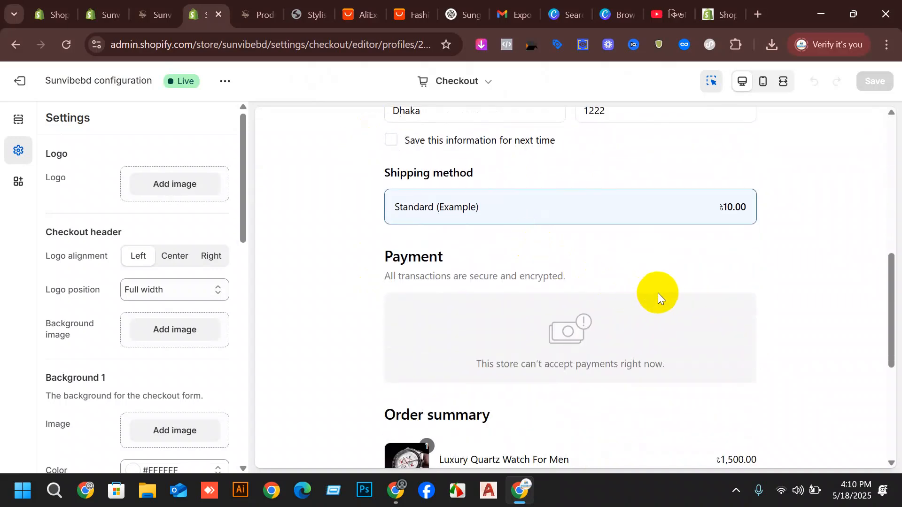
{"action": "scroll", "coordinate": [658, 292], "scroll_direction": "up", "scroll_amount": 8}
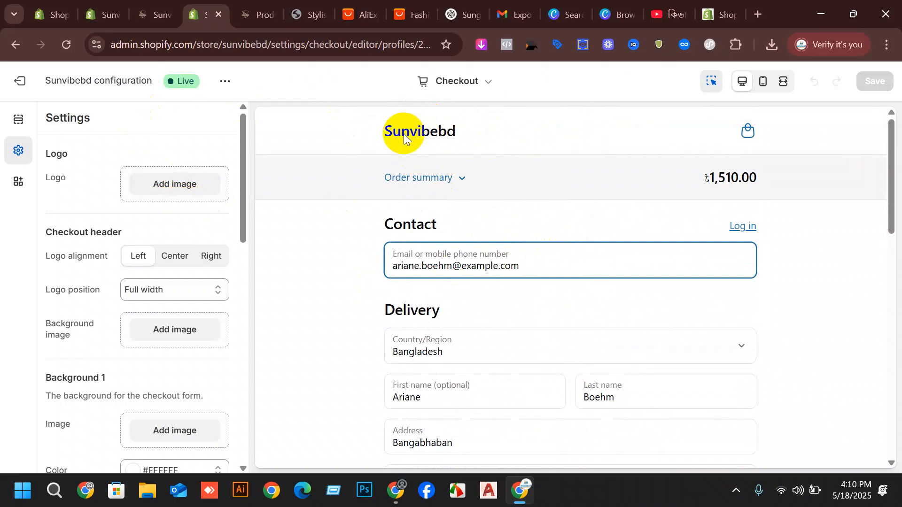
Set the checkout logo to the brown SUNVIBE PNG from the store's files and save the checkout configuration
{"action": "left_click", "coordinate": [170, 186]}
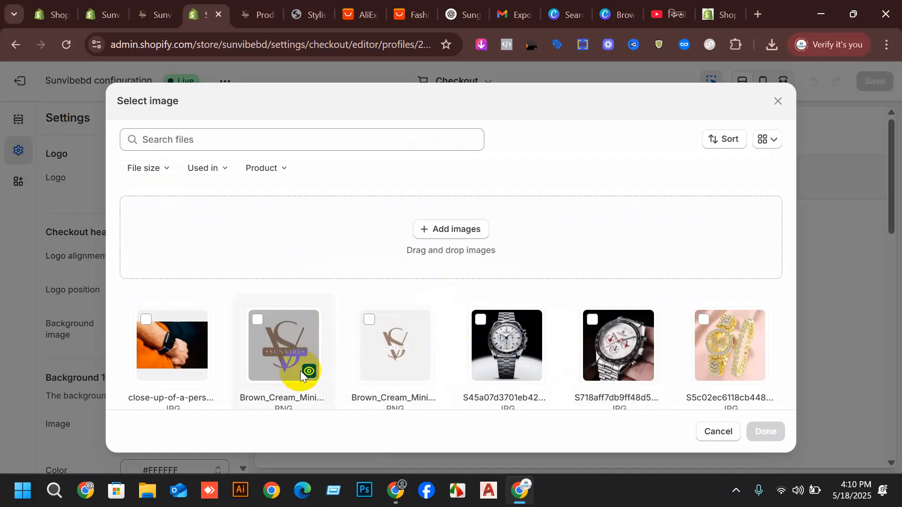
{"action": "left_click", "coordinate": [301, 372]}
{"action": "left_click", "coordinate": [768, 432]}
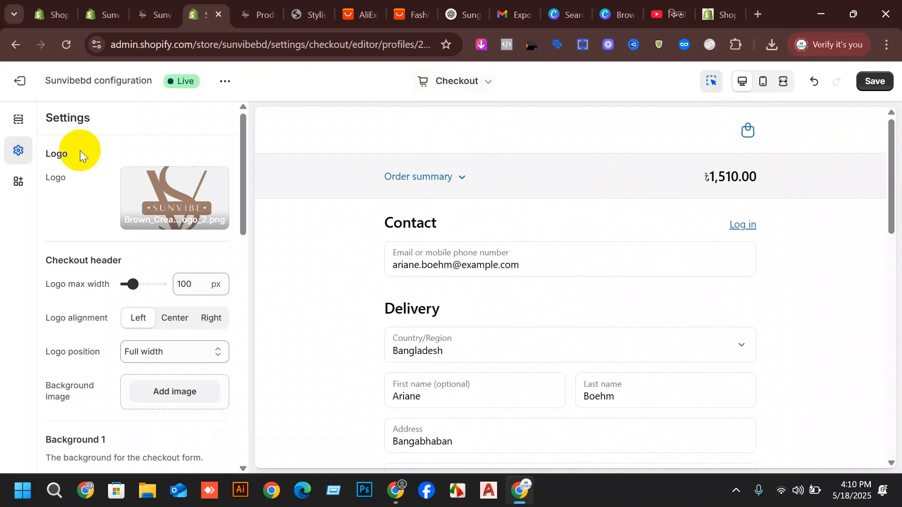
{"action": "left_click", "coordinate": [19, 122]}
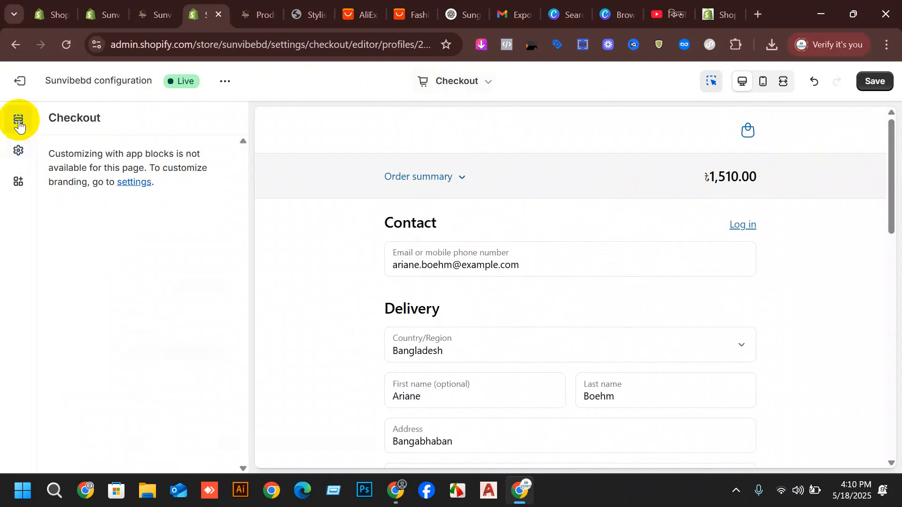
{"action": "left_click", "coordinate": [867, 84]}
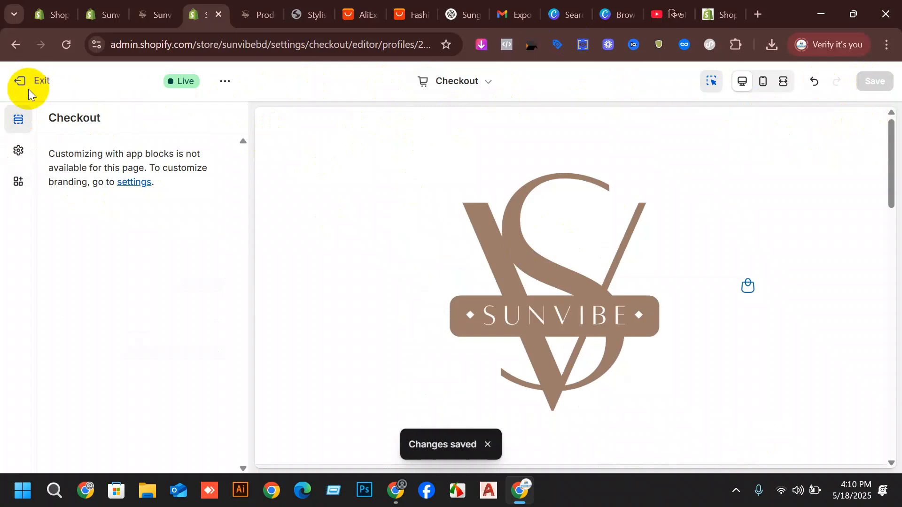
Look over the checkout branding settings for logo width, alignment, position and backgrounds
{"action": "left_click", "coordinate": [18, 150]}
{"action": "scroll", "coordinate": [168, 207], "scroll_direction": "down", "scroll_amount": 3}
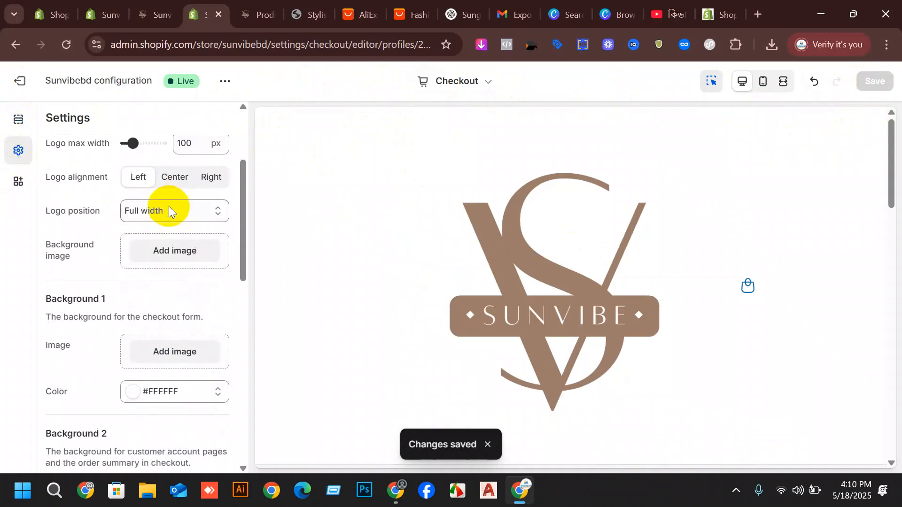
{"action": "scroll", "coordinate": [213, 261], "scroll_direction": "down", "scroll_amount": 1}
{"action": "scroll", "coordinate": [146, 291], "scroll_direction": "down", "scroll_amount": 2}
{"action": "scroll", "coordinate": [64, 187], "scroll_direction": "up", "scroll_amount": 6}
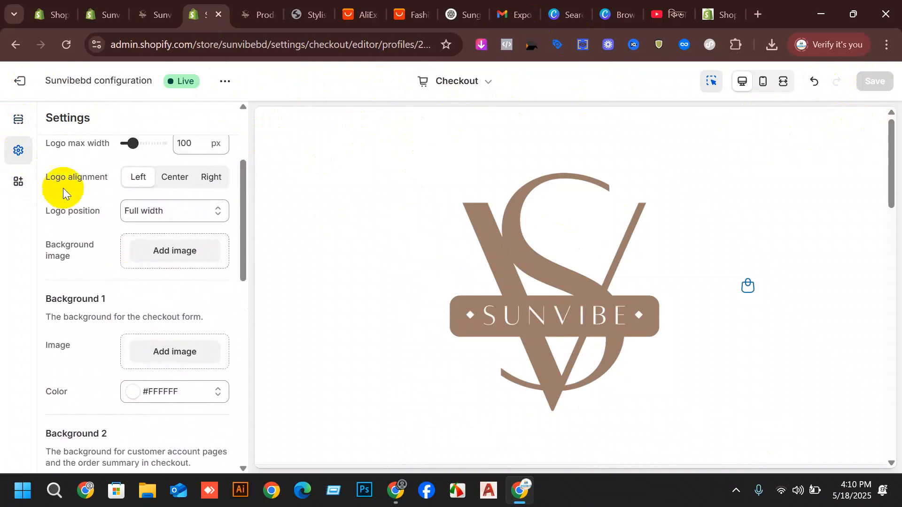
{"action": "left_click", "coordinate": [18, 120]}
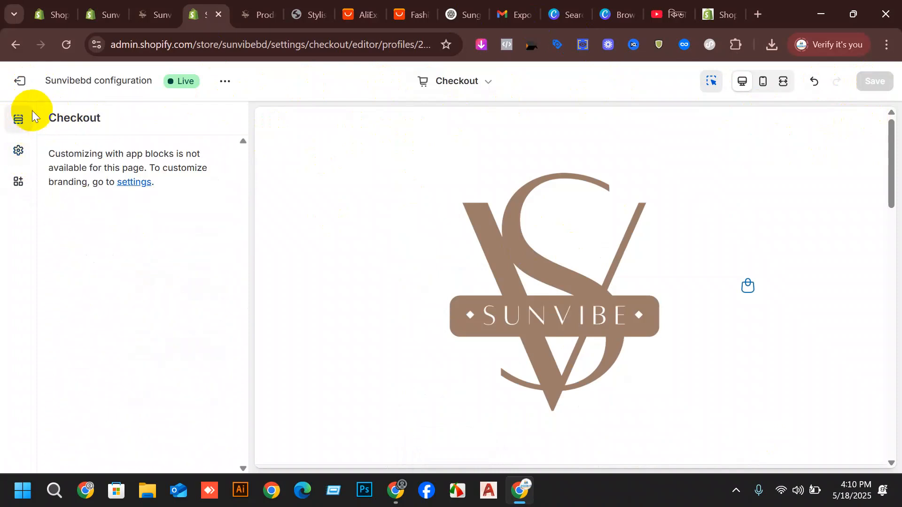
Leave the checkout configuration and reopen the Sense theme's home page for customization from the online store themes
{"action": "left_click", "coordinate": [26, 94]}
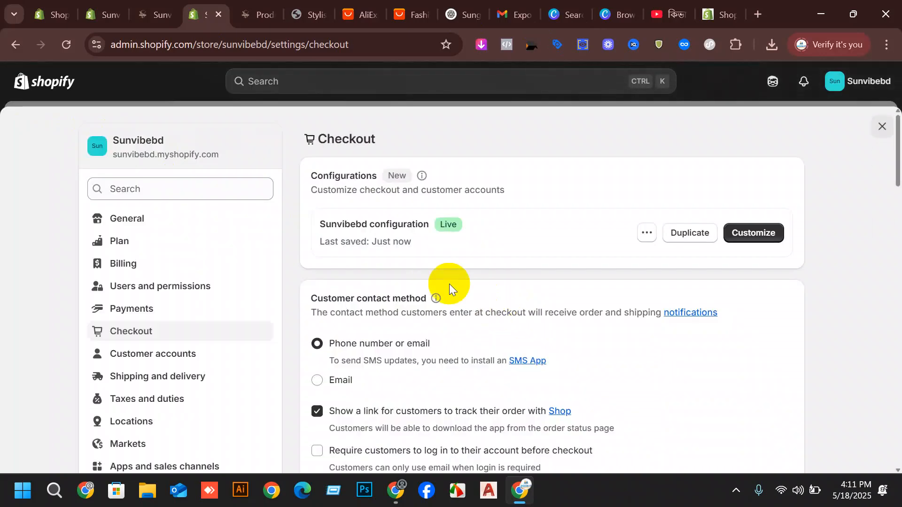
{"action": "left_click", "coordinate": [882, 127]}
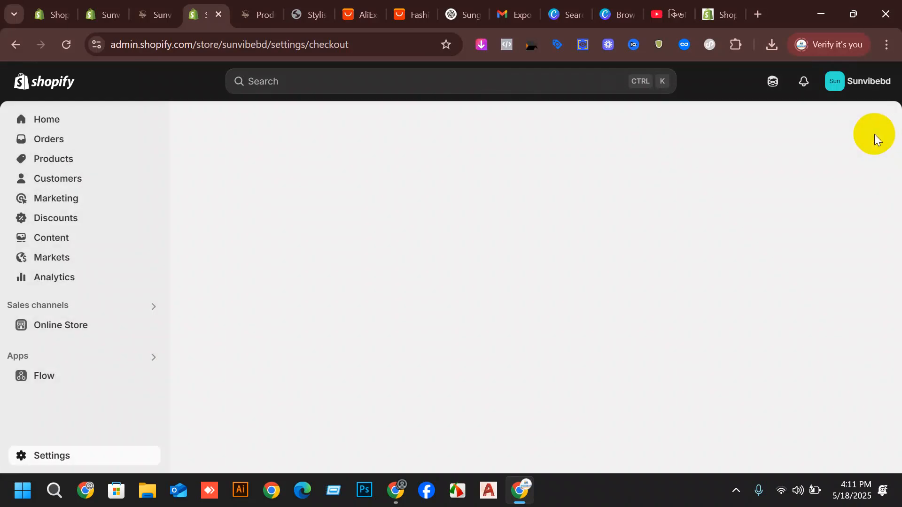
{"action": "left_click", "coordinate": [80, 328]}
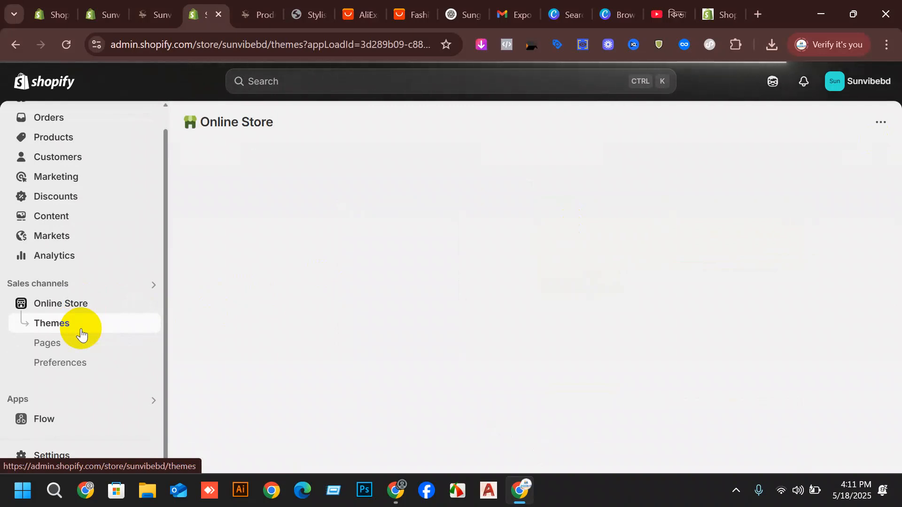
{"action": "scroll", "coordinate": [792, 291], "scroll_direction": "down", "scroll_amount": 5}
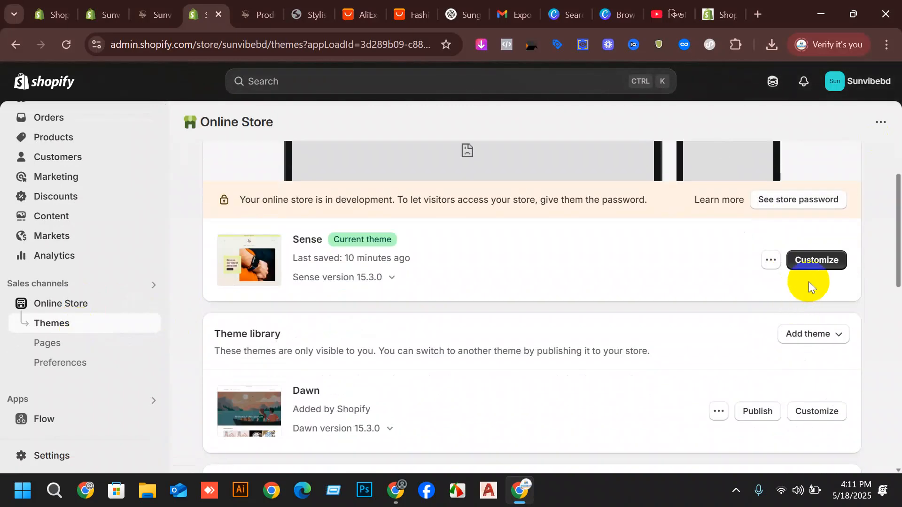
{"action": "left_click", "coordinate": [808, 265]}
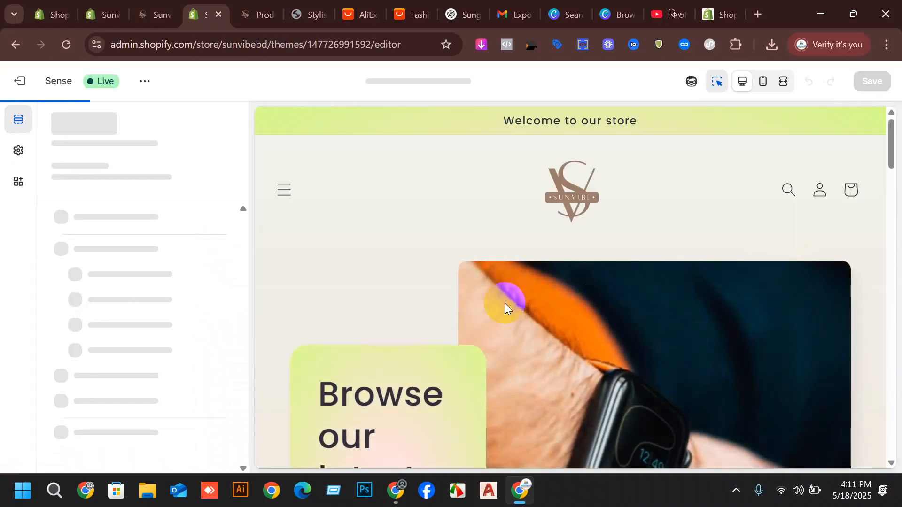
{"action": "scroll", "coordinate": [118, 282], "scroll_direction": "down", "scroll_amount": 3}
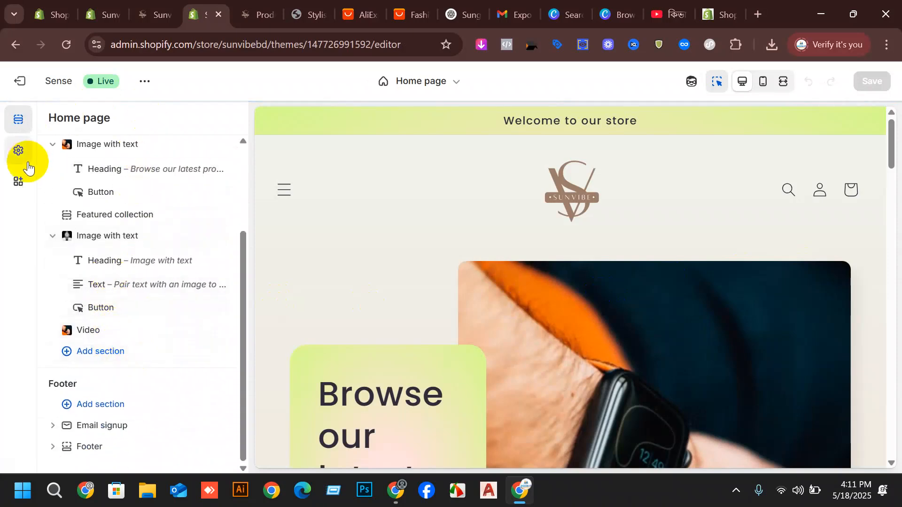
Open the theme settings and look over the color schemes and the other setting categories
{"action": "left_click", "coordinate": [19, 151]}
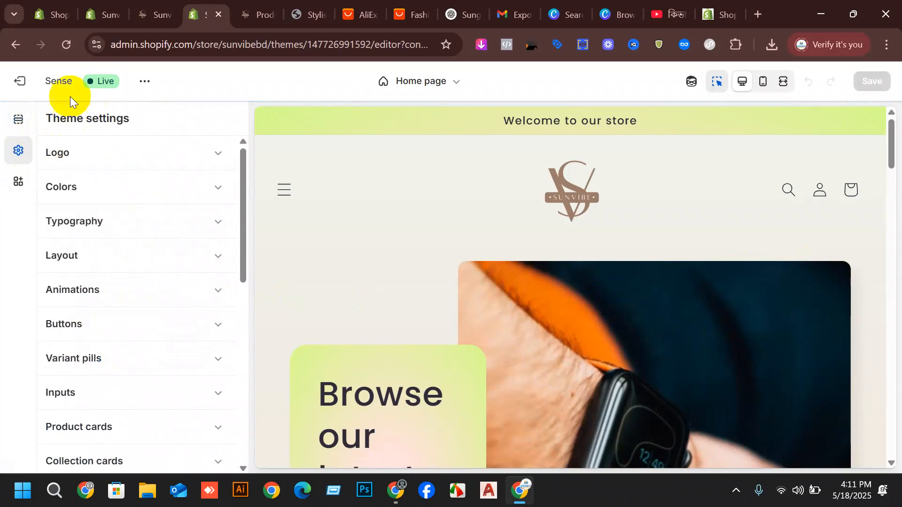
{"action": "left_click", "coordinate": [112, 199]}
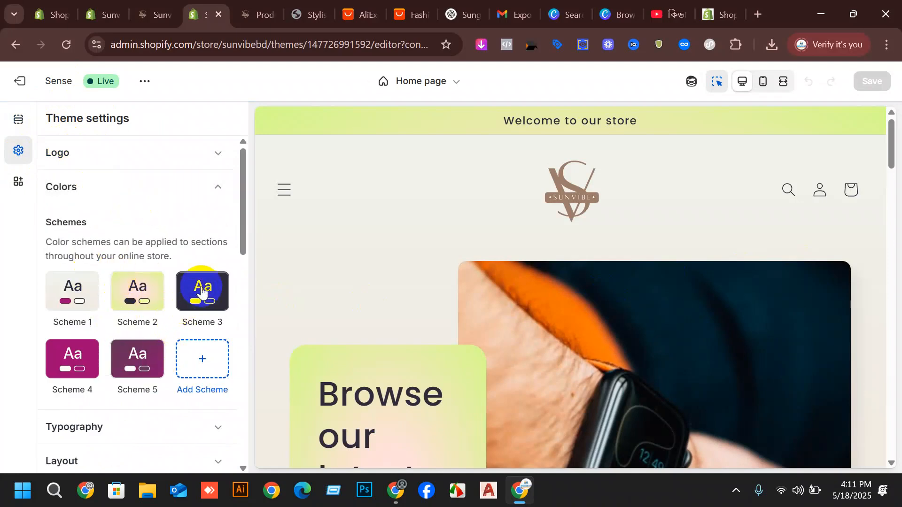
{"action": "scroll", "coordinate": [115, 259], "scroll_direction": "down", "scroll_amount": 2}
{"action": "scroll", "coordinate": [123, 256], "scroll_direction": "down", "scroll_amount": 3}
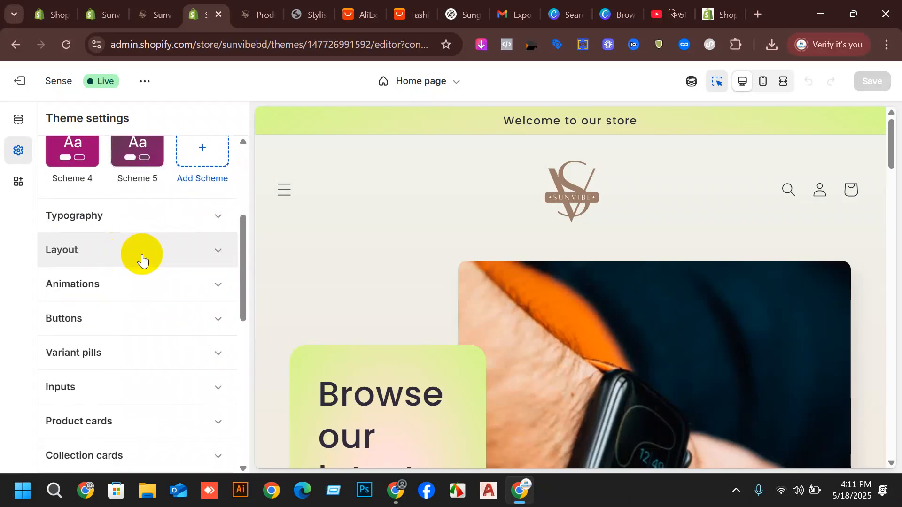
{"action": "scroll", "coordinate": [207, 272], "scroll_direction": "down", "scroll_amount": 3}
{"action": "scroll", "coordinate": [217, 275], "scroll_direction": "down", "scroll_amount": 7}
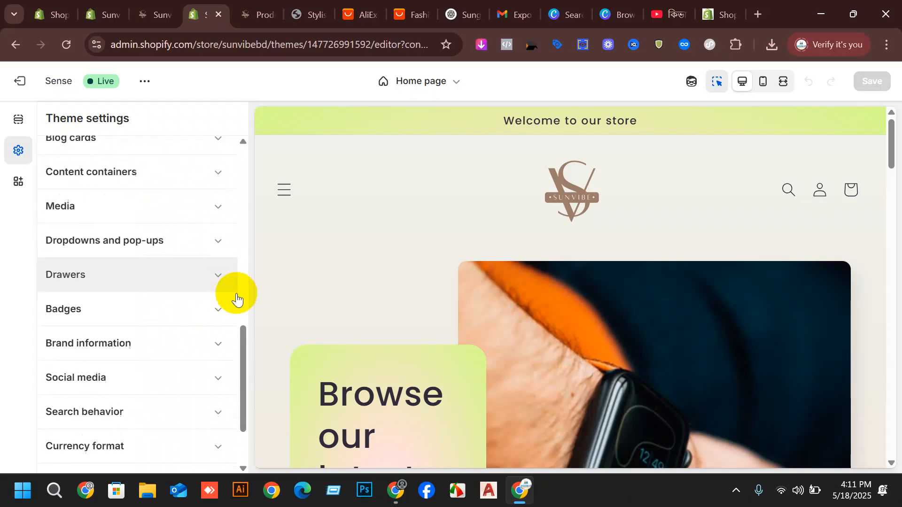
{"action": "scroll", "coordinate": [185, 393], "scroll_direction": "up", "scroll_amount": 15}
{"action": "scroll", "coordinate": [173, 338], "scroll_direction": "down", "scroll_amount": 3}
{"action": "scroll", "coordinate": [202, 367], "scroll_direction": "up", "scroll_amount": 3}
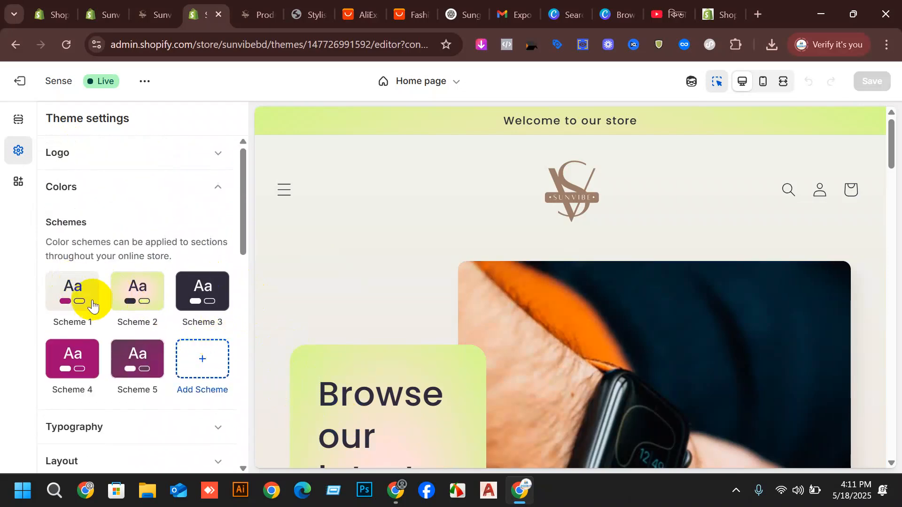
Set the background color of Scheme 2 to #141414 and save the theme
{"action": "left_click", "coordinate": [138, 295]}
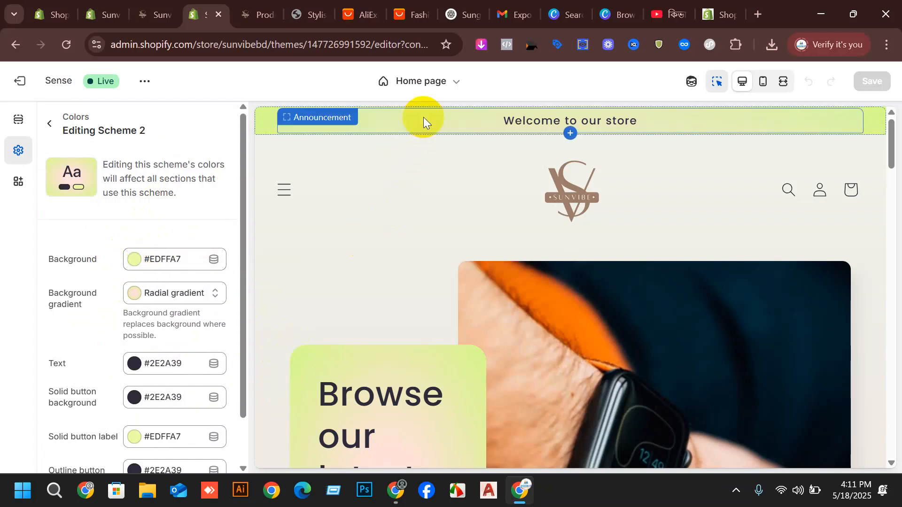
{"action": "left_click", "coordinate": [135, 260]}
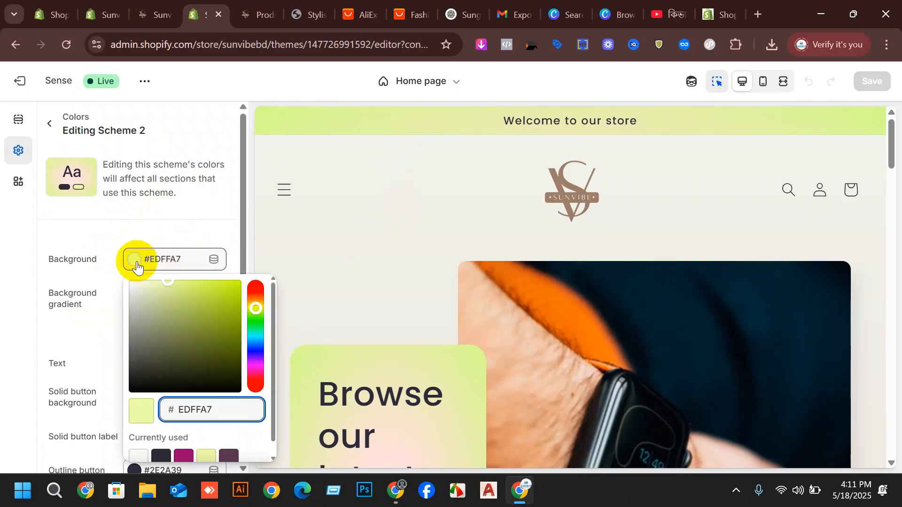
{"action": "left_click_drag", "start_coordinate": [191, 324], "coordinate": [112, 385]}
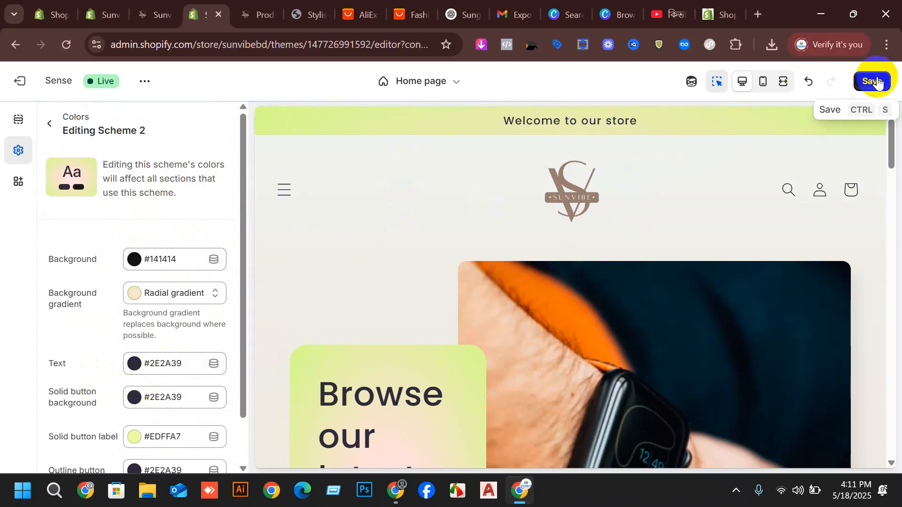
{"action": "left_click", "coordinate": [878, 82]}
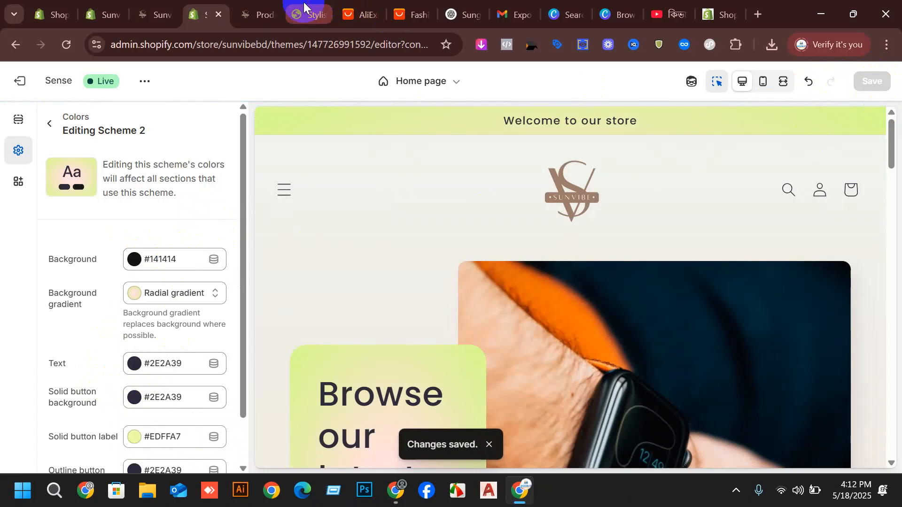
Reload the live Sunvibebd Shop Now page to check the color change, and return to the theme editor
{"action": "left_click", "coordinate": [259, 5]}
{"action": "left_click", "coordinate": [68, 45]}
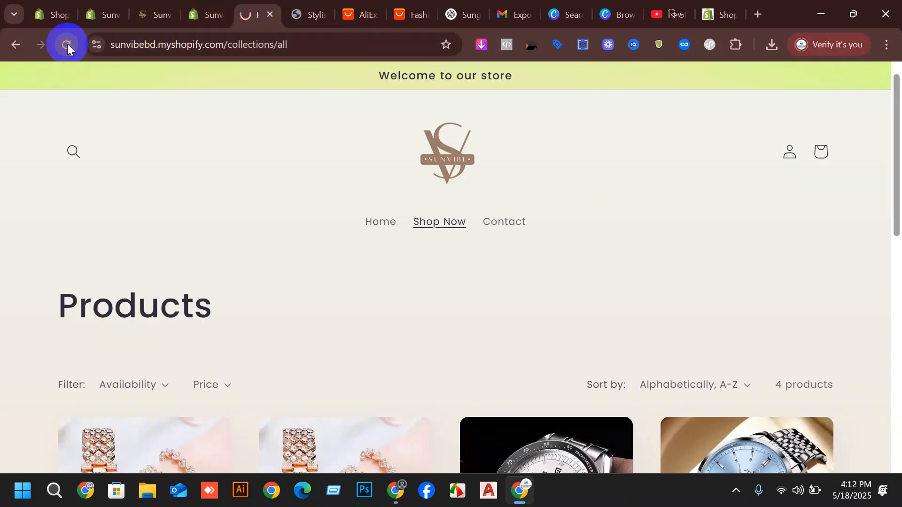
{"action": "left_click", "coordinate": [221, 11]}
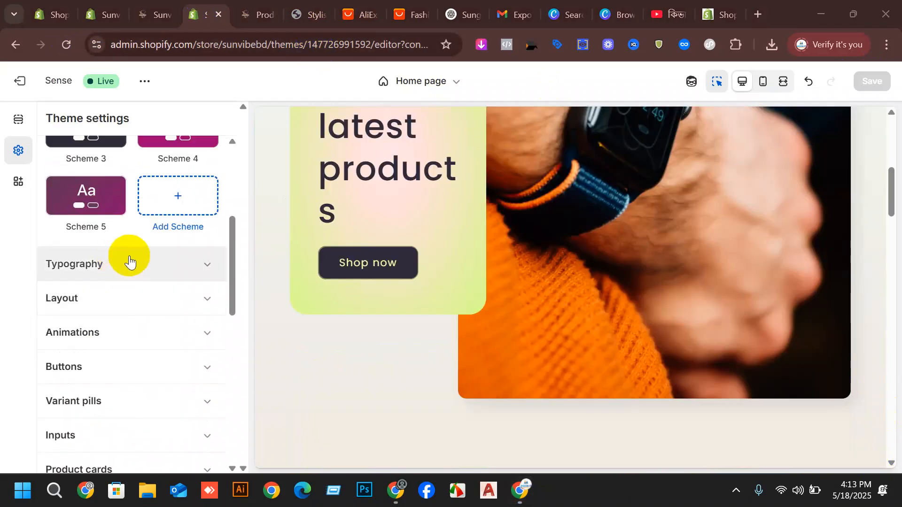
Examine the theme's button border and shadow settings and look through the remaining theme setting categories
{"action": "left_click", "coordinate": [129, 367]}
{"action": "scroll", "coordinate": [195, 221], "scroll_direction": "down", "scroll_amount": 7}
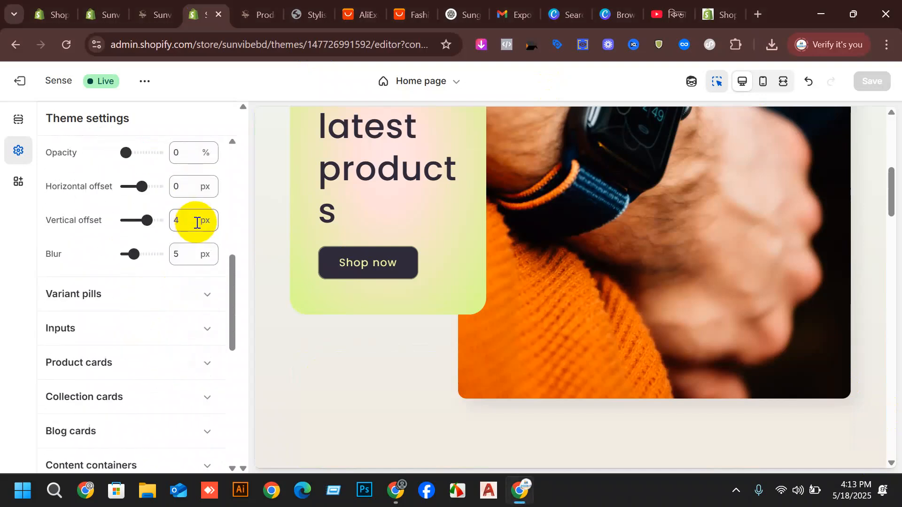
{"action": "scroll", "coordinate": [179, 235], "scroll_direction": "down", "scroll_amount": 2}
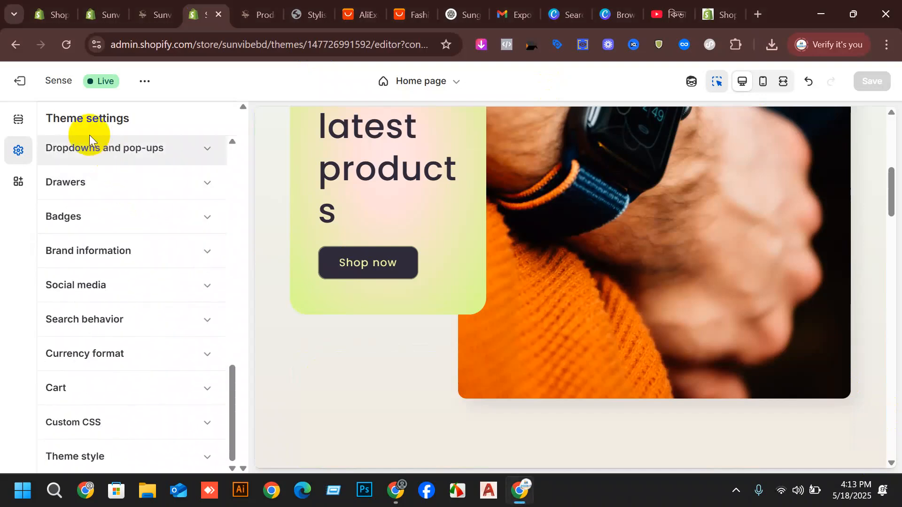
{"action": "scroll", "coordinate": [75, 164], "scroll_direction": "up", "scroll_amount": 4}
{"action": "scroll", "coordinate": [70, 173], "scroll_direction": "up", "scroll_amount": 2}
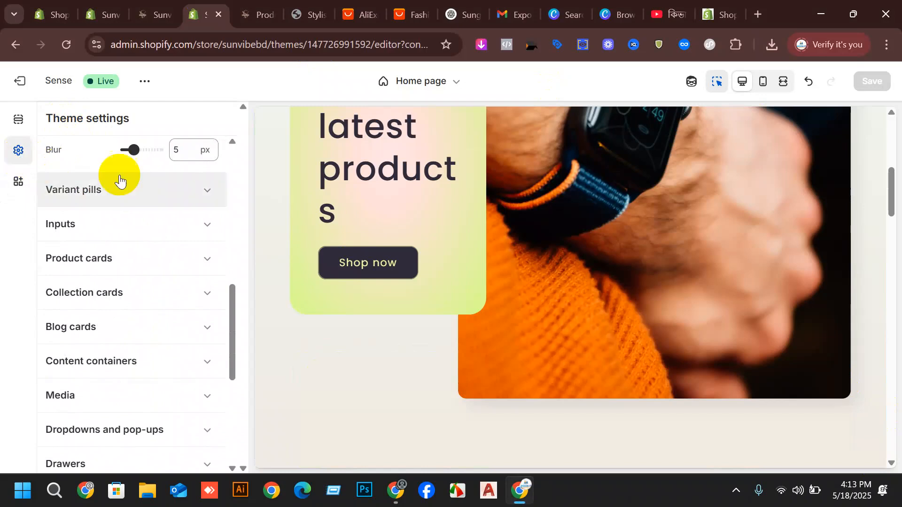
{"action": "scroll", "coordinate": [155, 184], "scroll_direction": "up", "scroll_amount": 4}
{"action": "scroll", "coordinate": [174, 188], "scroll_direction": "up", "scroll_amount": 6}
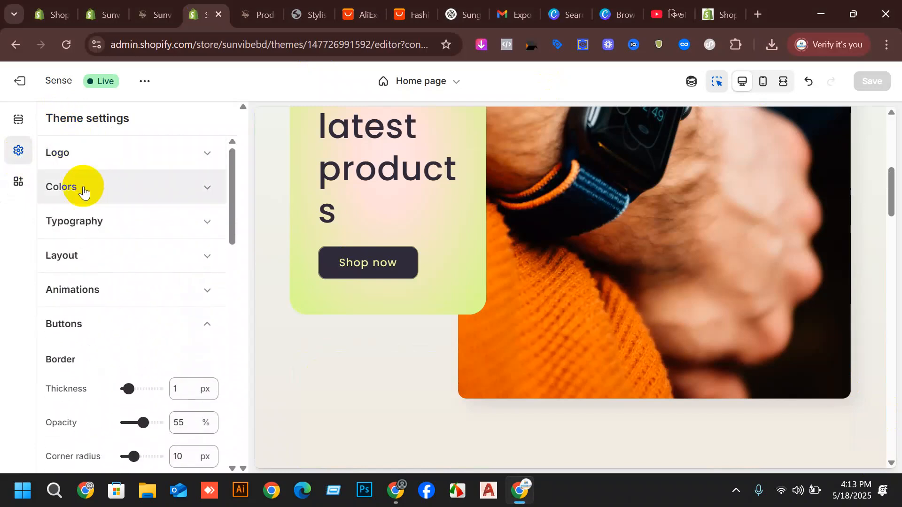
Open the Scheme 2 color settings and set the solid button label color to #FDFBF7
{"action": "left_click", "coordinate": [80, 187]}
{"action": "scroll", "coordinate": [182, 233], "scroll_direction": "down", "scroll_amount": 2}
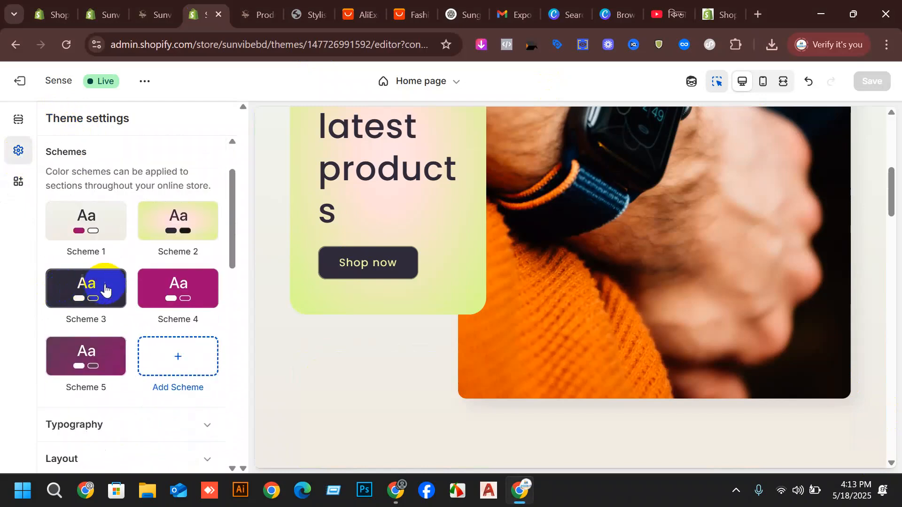
{"action": "left_click", "coordinate": [163, 287]}
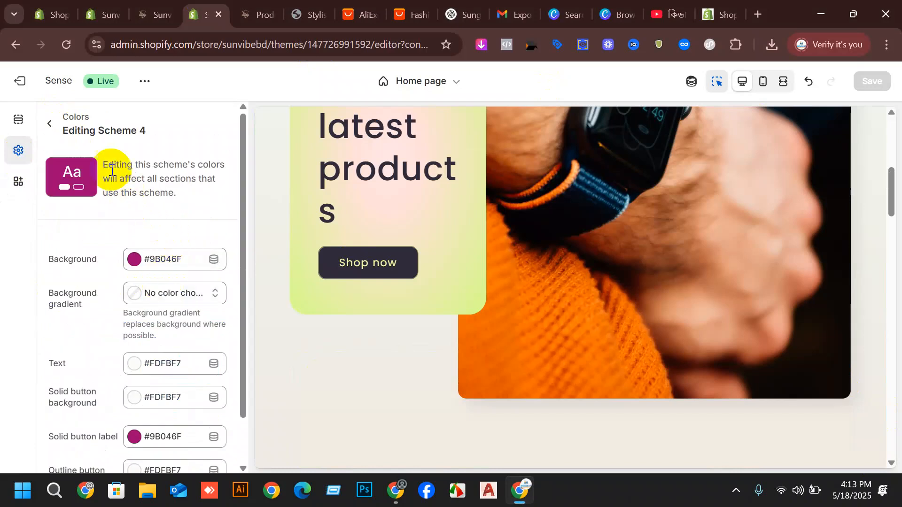
{"action": "left_click", "coordinate": [48, 131]}
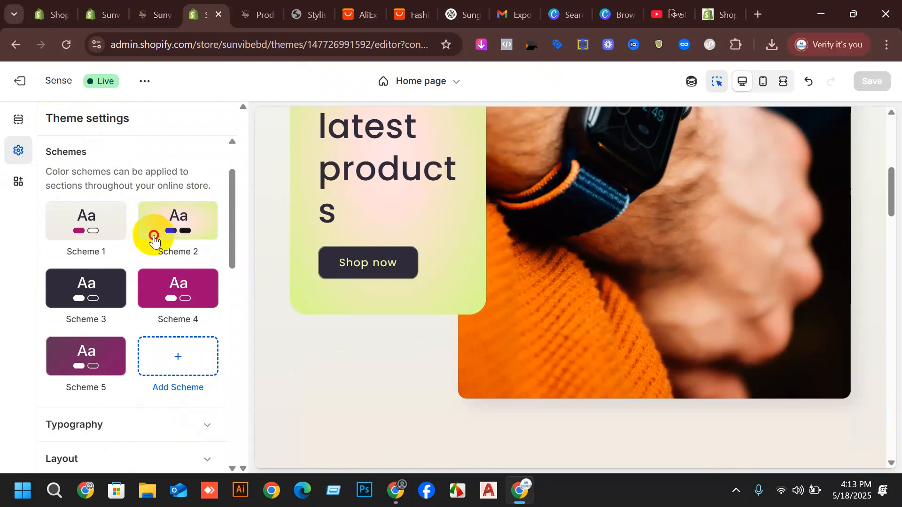
{"action": "left_click", "coordinate": [153, 237]}
{"action": "scroll", "coordinate": [157, 320], "scroll_direction": "down", "scroll_amount": 2}
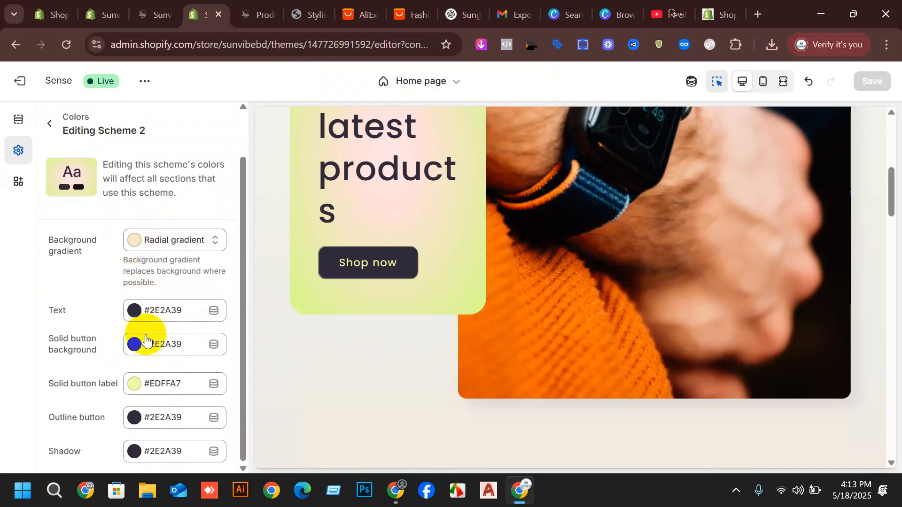
{"action": "left_click", "coordinate": [131, 394]}
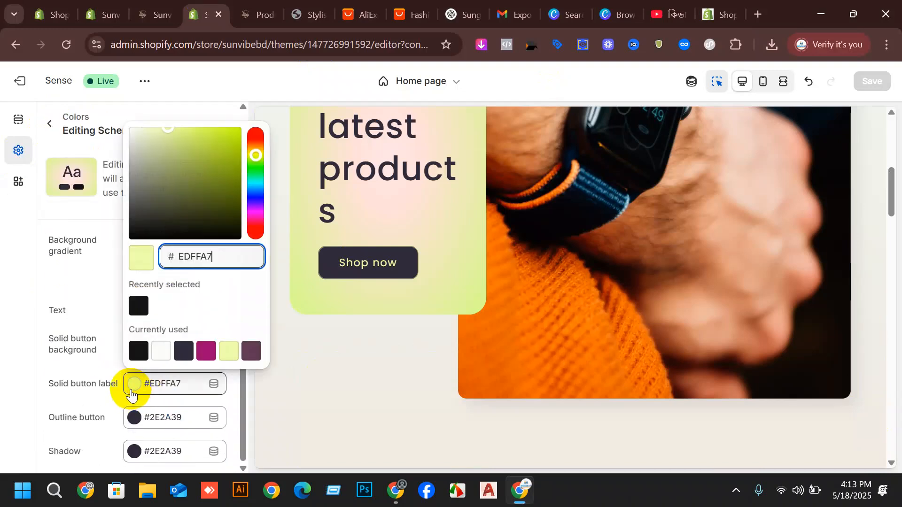
{"action": "left_click", "coordinate": [205, 351]}
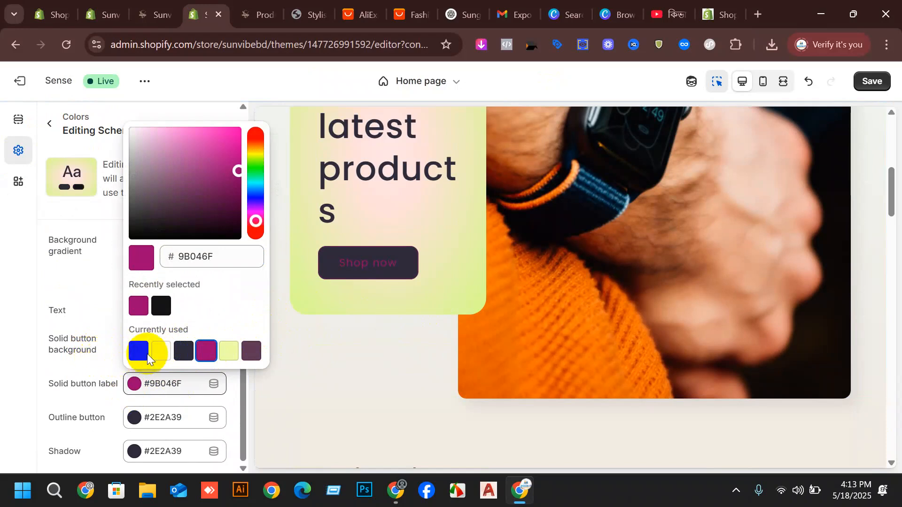
{"action": "left_click", "coordinate": [165, 355]}
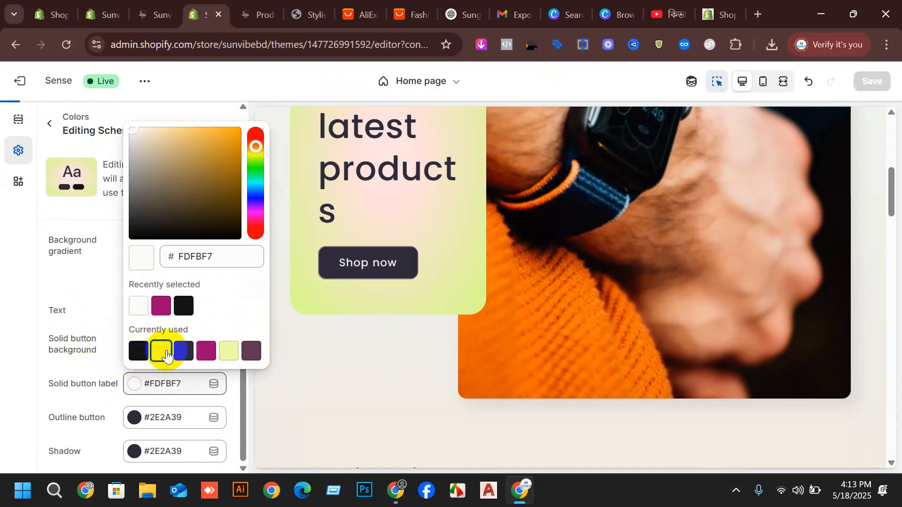
{"action": "left_click", "coordinate": [84, 354]}
{"action": "left_click", "coordinate": [94, 362]}
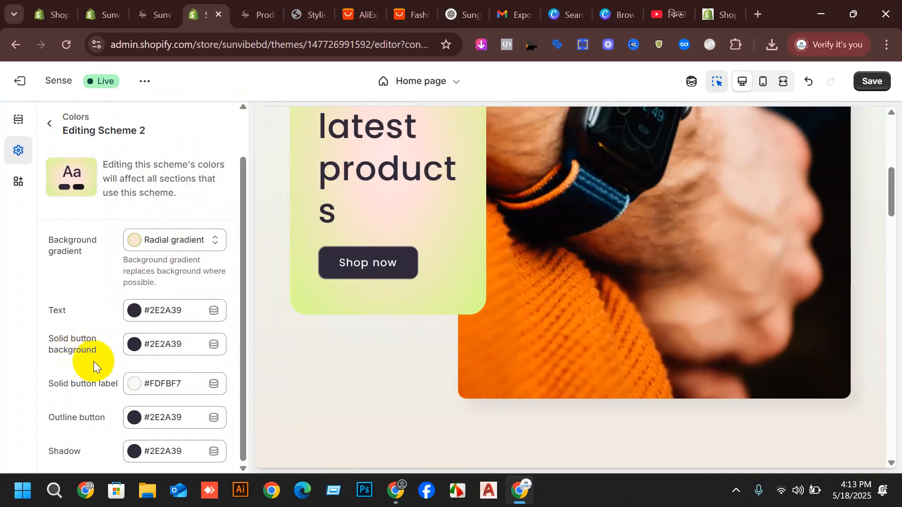
Try #9B046F as Scheme 2's text color, and settle on #FDFBF7
{"action": "left_click", "coordinate": [135, 311]}
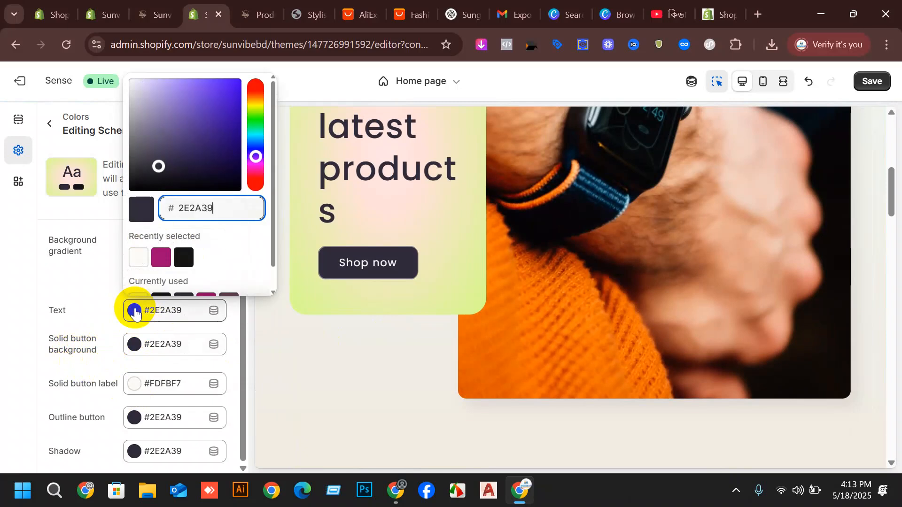
{"action": "left_click", "coordinate": [161, 258]}
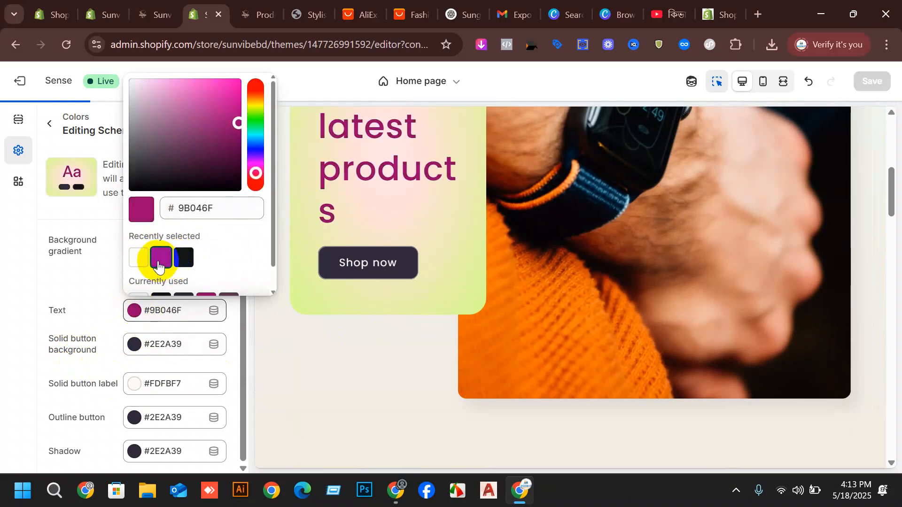
{"action": "left_click", "coordinate": [138, 257]}
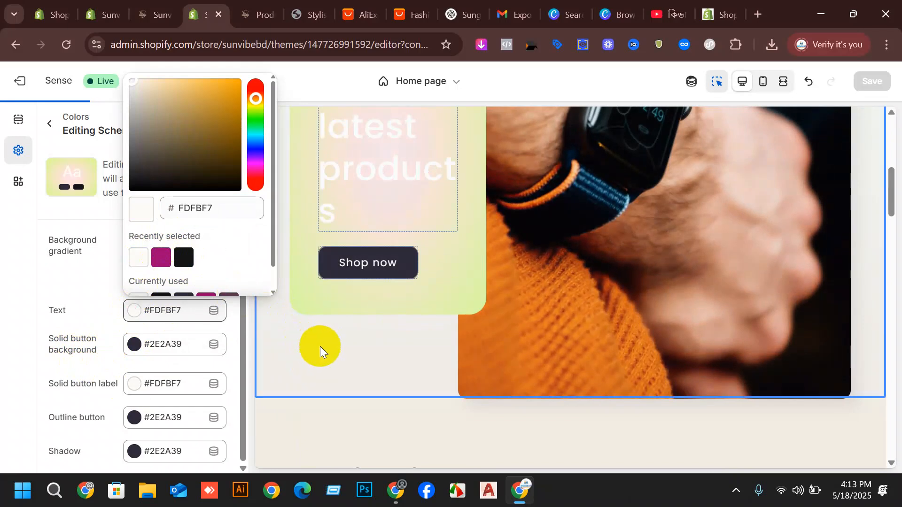
Examine the home page preview with the new text color and look over the other Scheme 2 color settings
{"action": "left_click", "coordinate": [320, 346]}
{"action": "scroll", "coordinate": [165, 245], "scroll_direction": "down", "scroll_amount": 2}
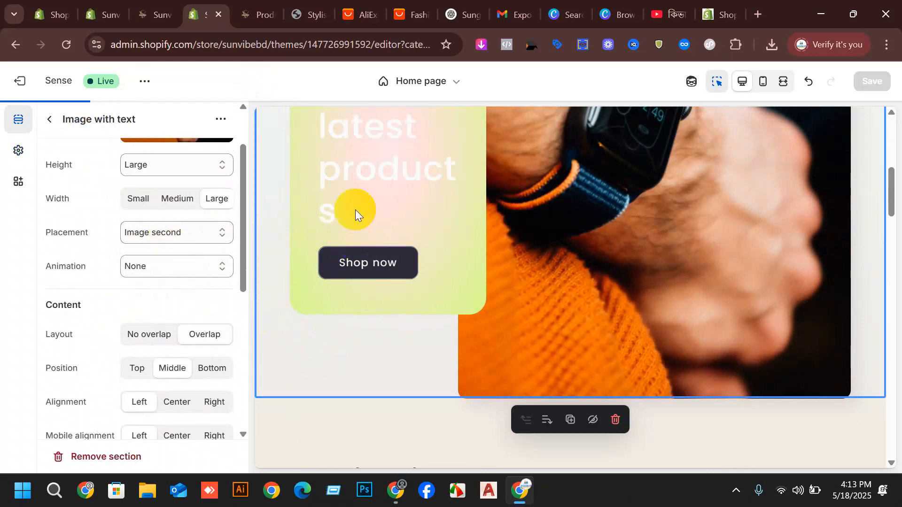
{"action": "scroll", "coordinate": [582, 252], "scroll_direction": "down", "scroll_amount": 15}
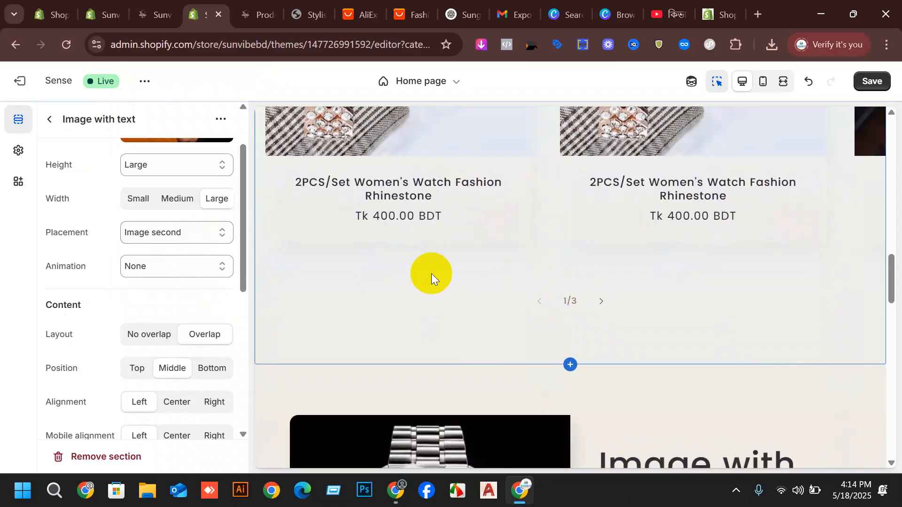
{"action": "left_click", "coordinate": [18, 151]}
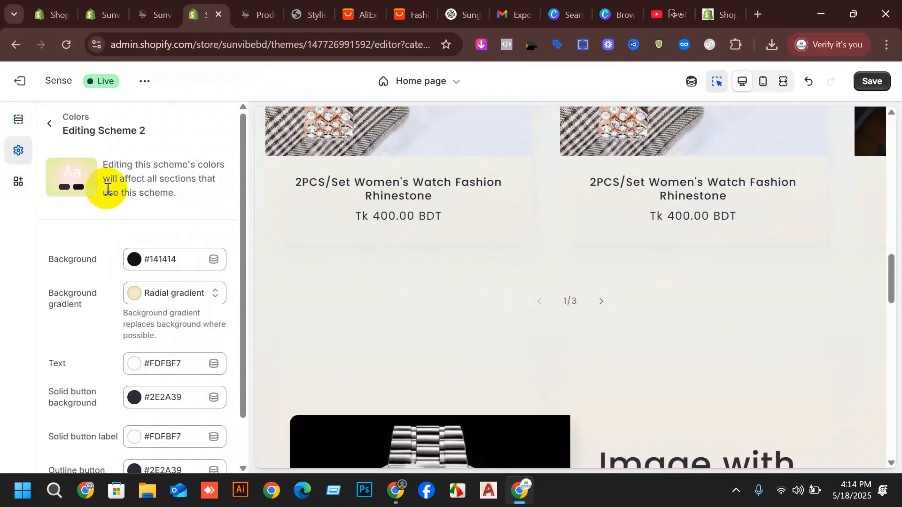
{"action": "scroll", "coordinate": [201, 275], "scroll_direction": "down", "scroll_amount": 1}
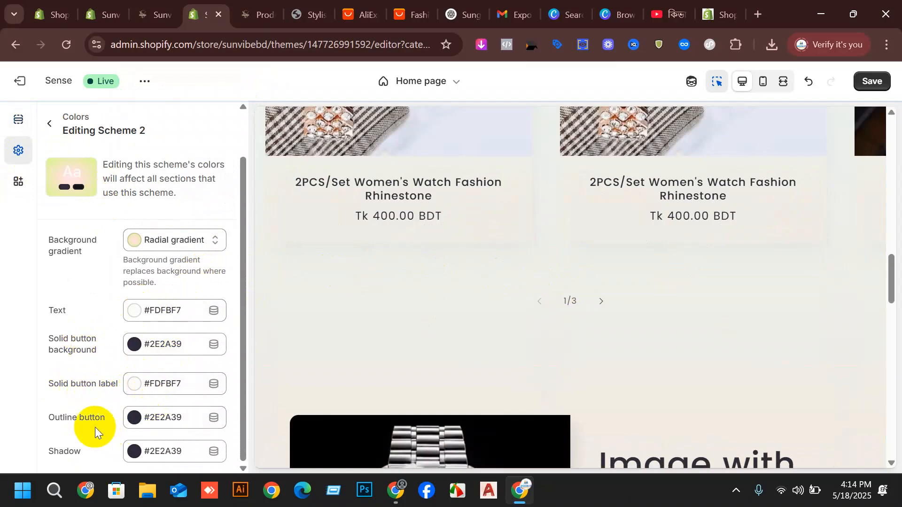
{"action": "scroll", "coordinate": [150, 423], "scroll_direction": "up", "scroll_amount": 1}
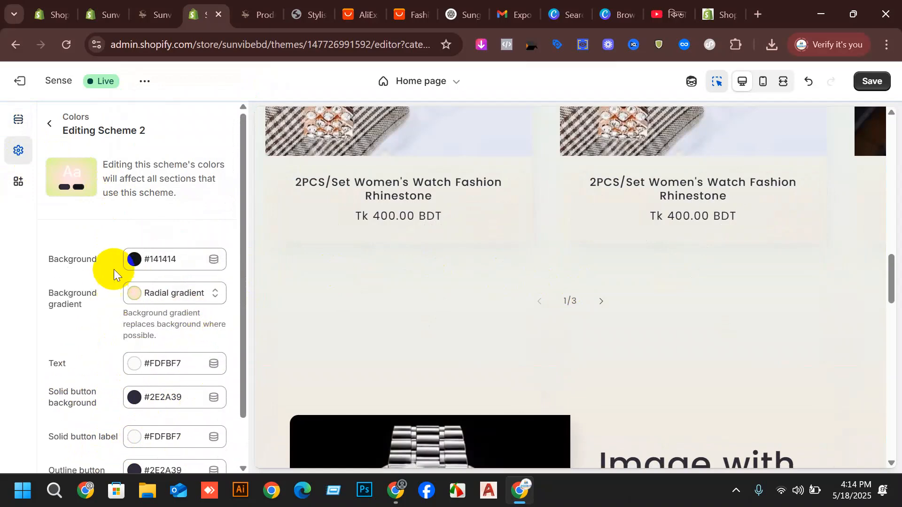
{"action": "scroll", "coordinate": [449, 202], "scroll_direction": "up", "scroll_amount": 10}
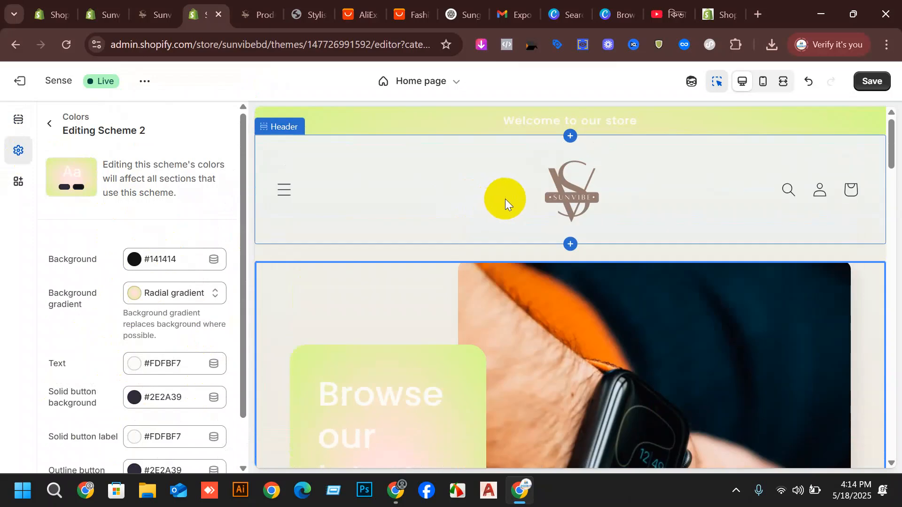
{"action": "scroll", "coordinate": [597, 297], "scroll_direction": "down", "scroll_amount": 6}
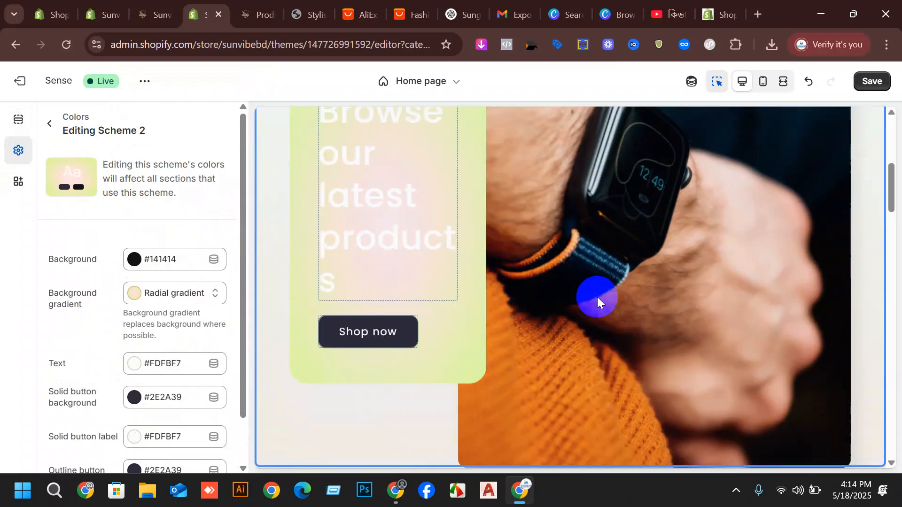
{"action": "scroll", "coordinate": [596, 287], "scroll_direction": "down", "scroll_amount": 10}
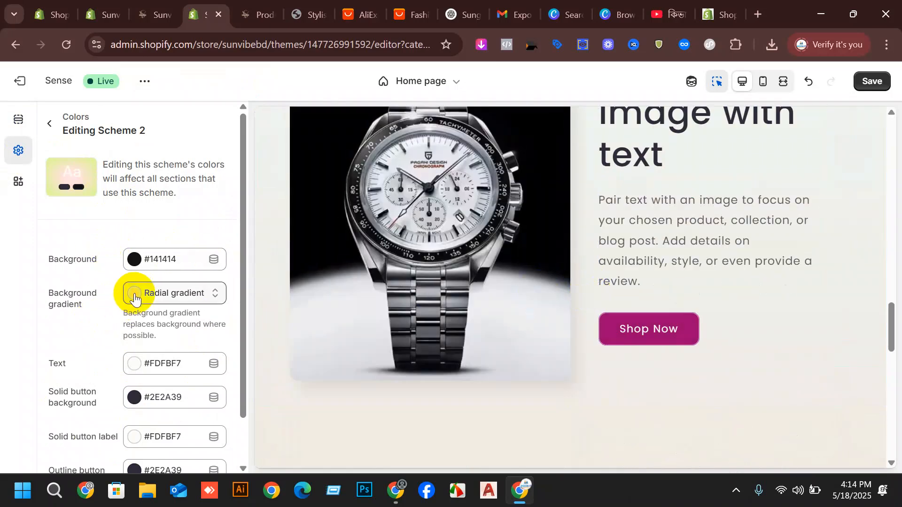
Shift the middle color stop of Scheme 2's radial background gradient to about three quarters of its length and check the home page preview
{"action": "left_click", "coordinate": [135, 298]}
{"action": "left_click", "coordinate": [170, 193]}
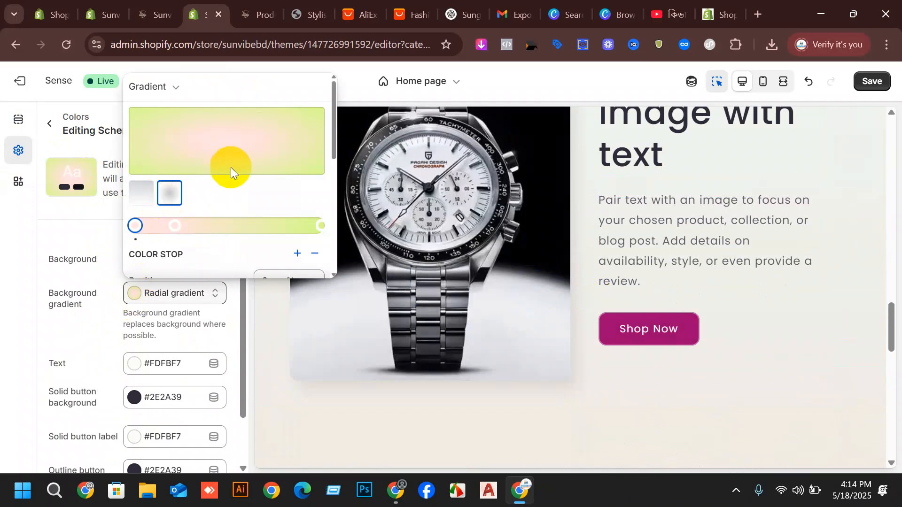
{"action": "left_click_drag", "start_coordinate": [173, 228], "coordinate": [281, 238]}
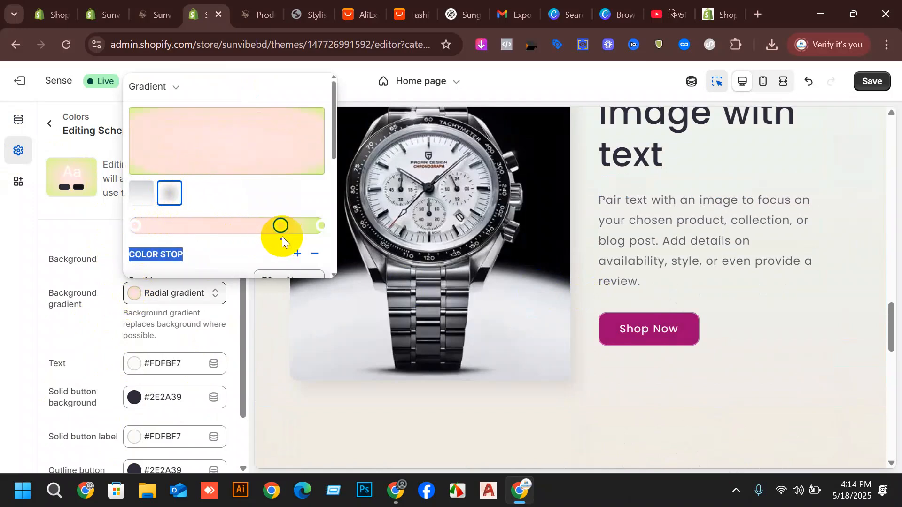
{"action": "scroll", "coordinate": [591, 292], "scroll_direction": "up", "scroll_amount": 10}
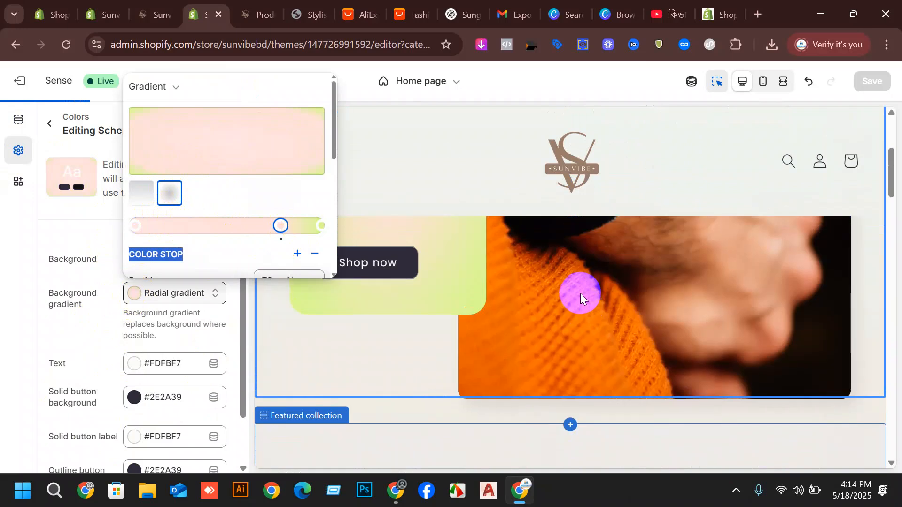
{"action": "left_click", "coordinate": [218, 239]}
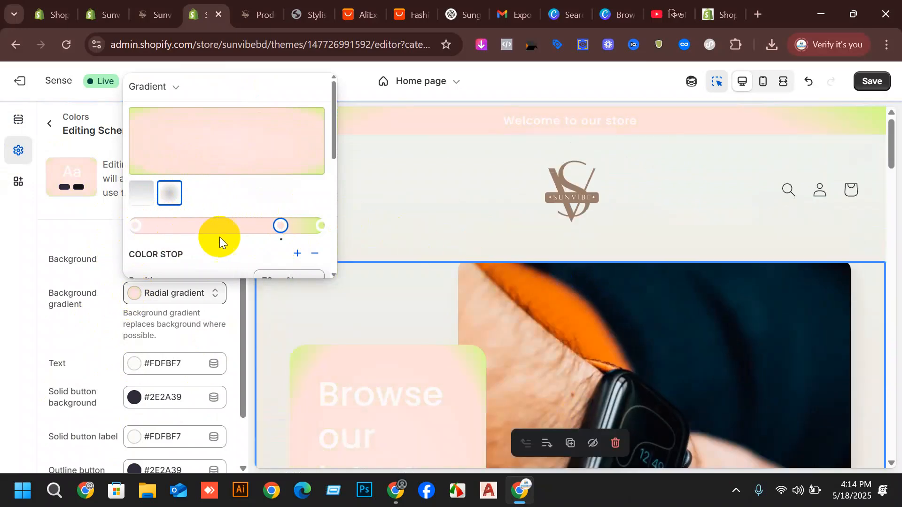
Shift the same gradient color stop back to the start of the gradient and check the header and home page preview
{"action": "left_click_drag", "start_coordinate": [277, 225], "coordinate": [0, 221]}
{"action": "left_click", "coordinate": [473, 205]}
{"action": "scroll", "coordinate": [388, 239], "scroll_direction": "down", "scroll_amount": 5}
{"action": "scroll", "coordinate": [407, 284], "scroll_direction": "up", "scroll_amount": 5}
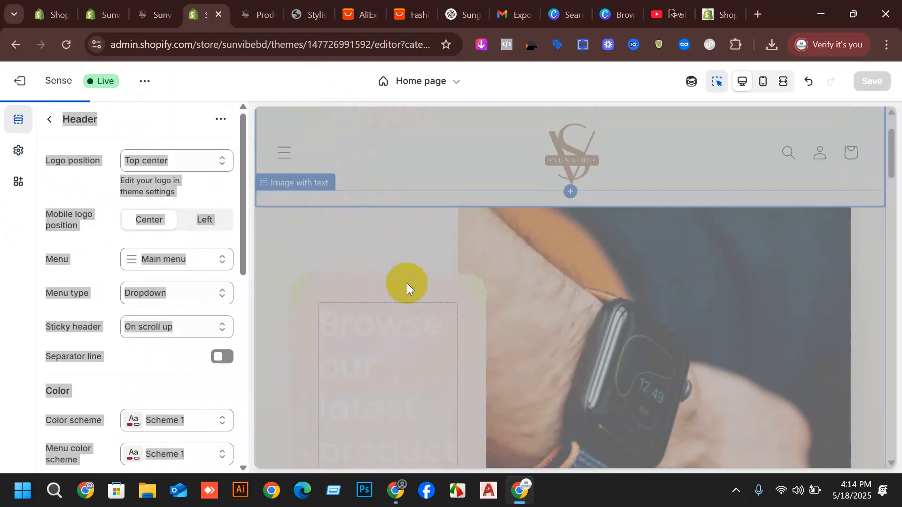
Reload the theme editor, discarding the unsaved changes
{"action": "left_click", "coordinate": [192, 161]}
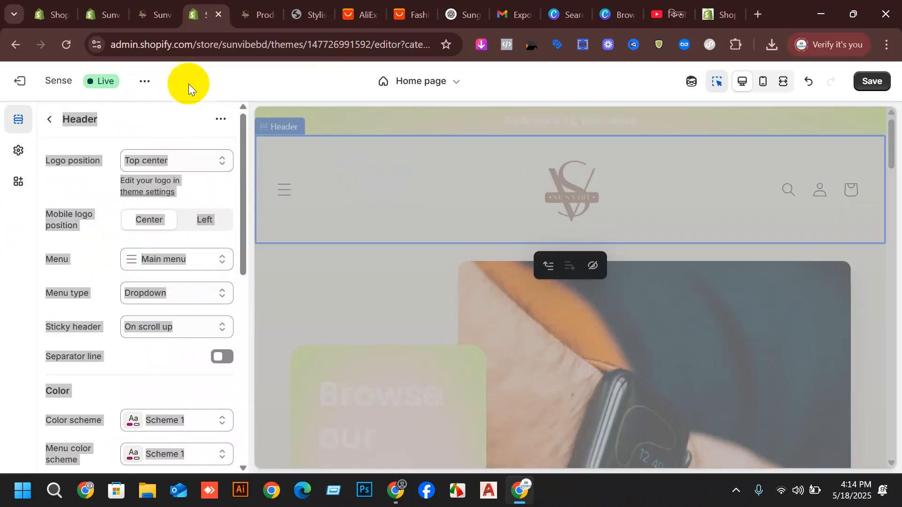
{"action": "left_click", "coordinate": [66, 44]}
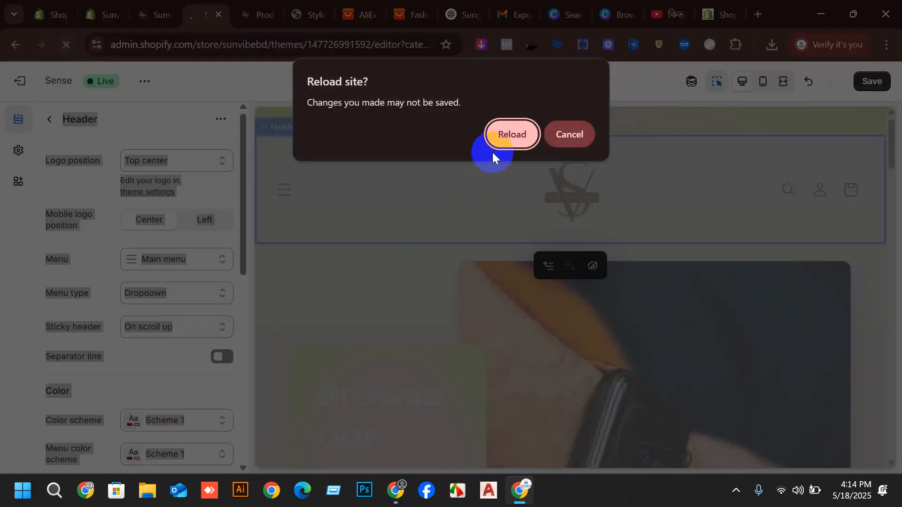
{"action": "left_click", "coordinate": [498, 140]}
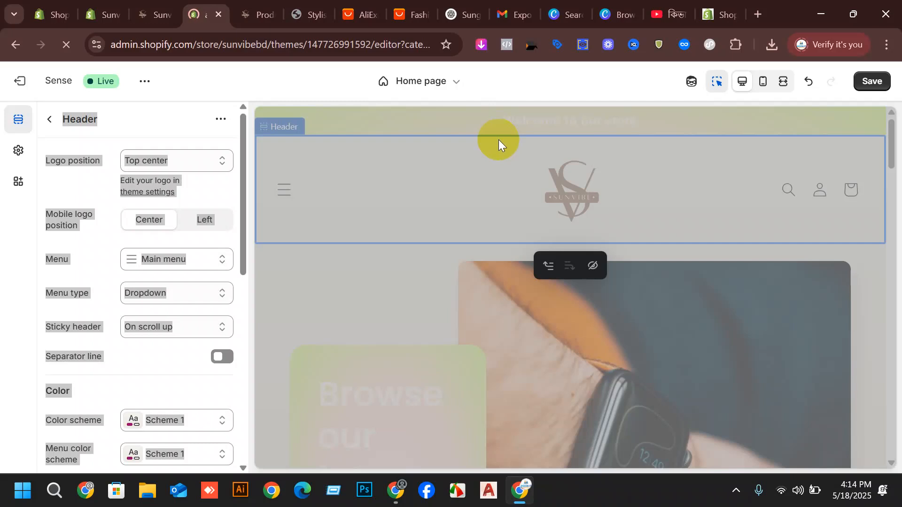